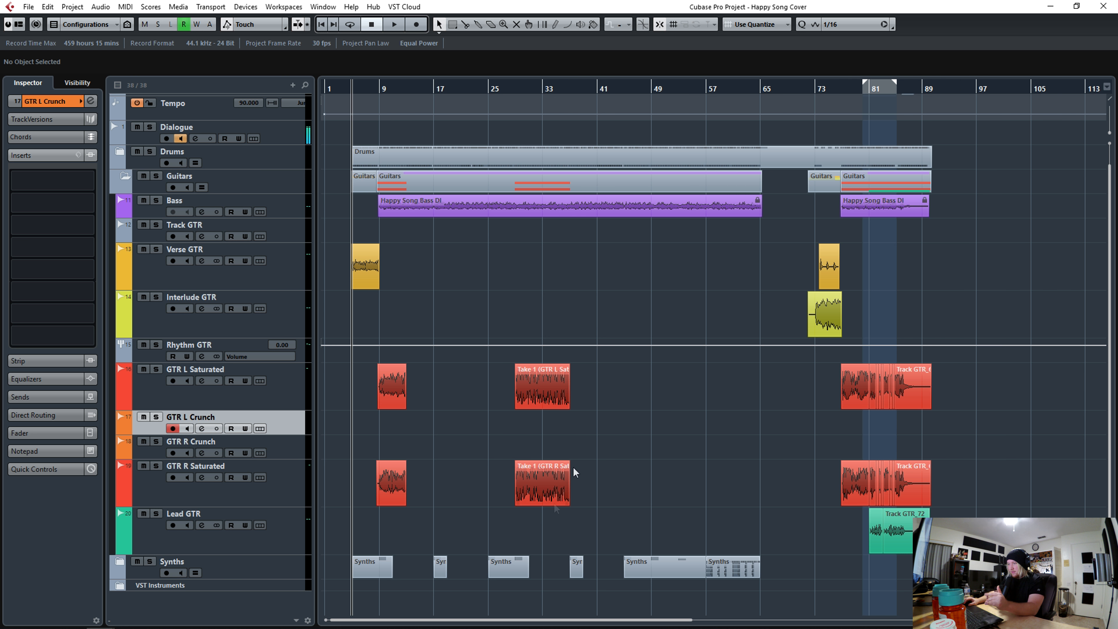
- Zoom in on the Verse GTR take and slide it so its first hit lands on bar 5
{"action": "left_click", "coordinate": [374, 264]}
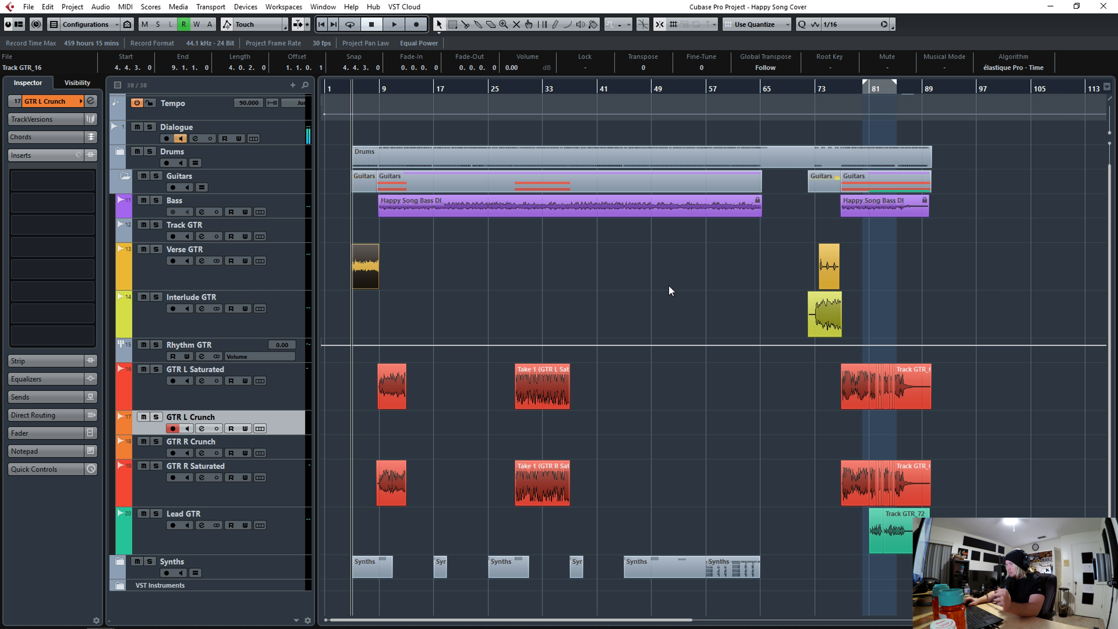
{"action": "left_click", "coordinate": [829, 267]}
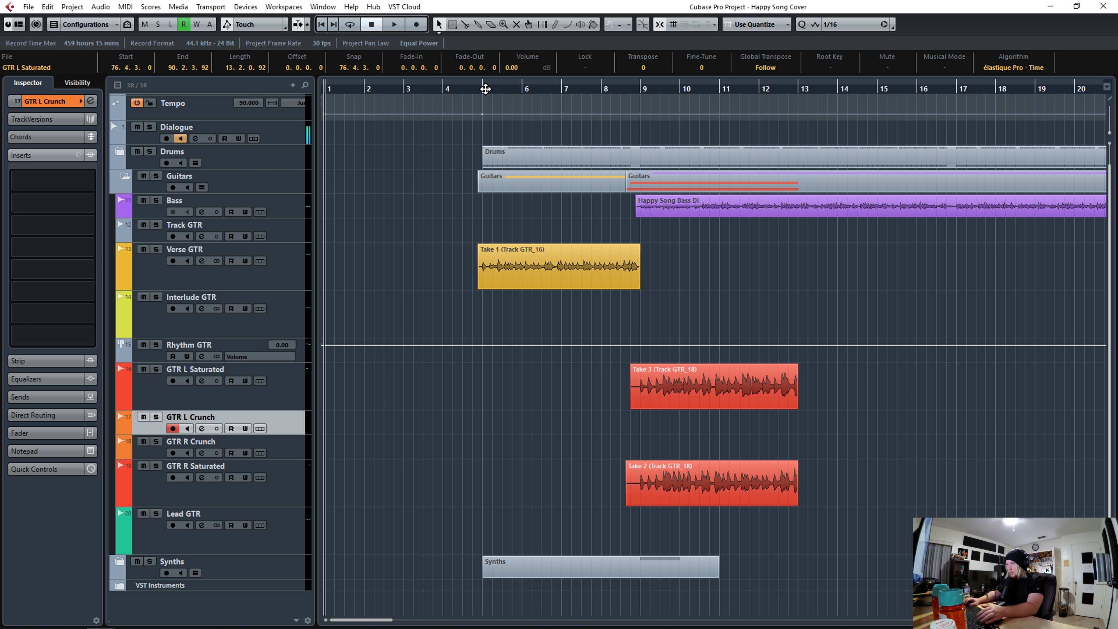
{"action": "left_click_drag", "start_coordinate": [491, 86], "coordinate": [492, 115]}
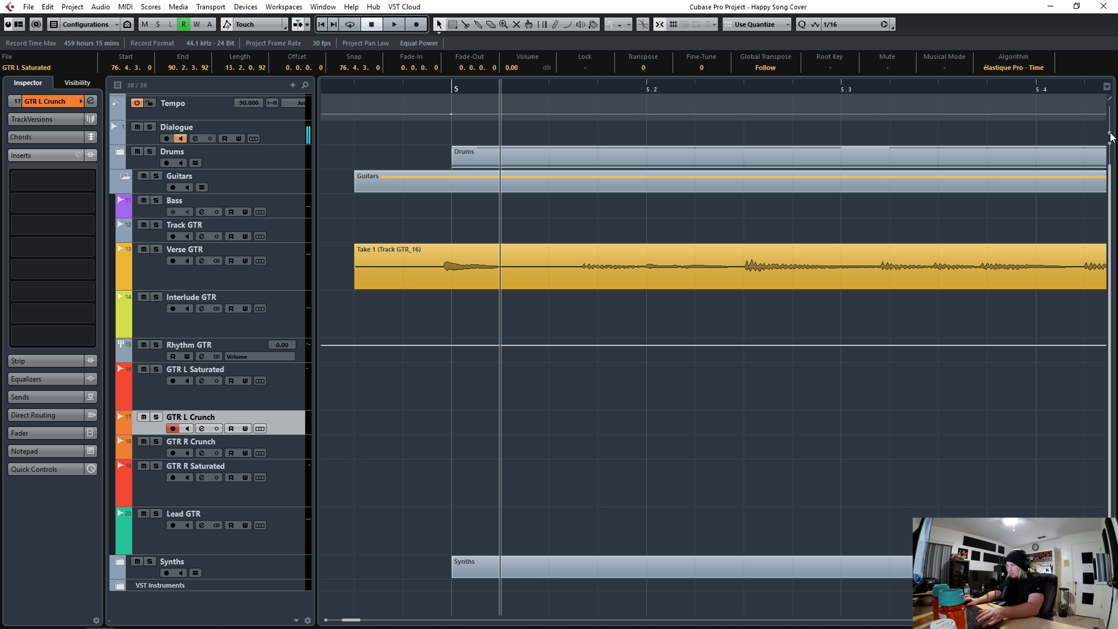
{"action": "left_click_drag", "start_coordinate": [1111, 138], "coordinate": [1111, 133]}
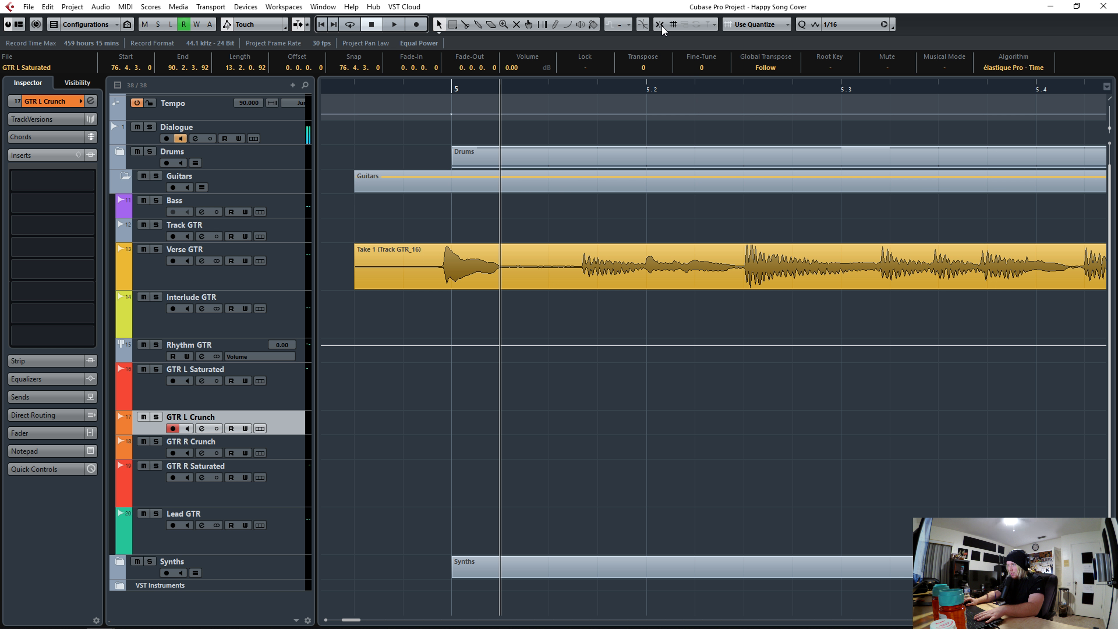
{"action": "left_click_drag", "start_coordinate": [469, 256], "coordinate": [474, 256]}
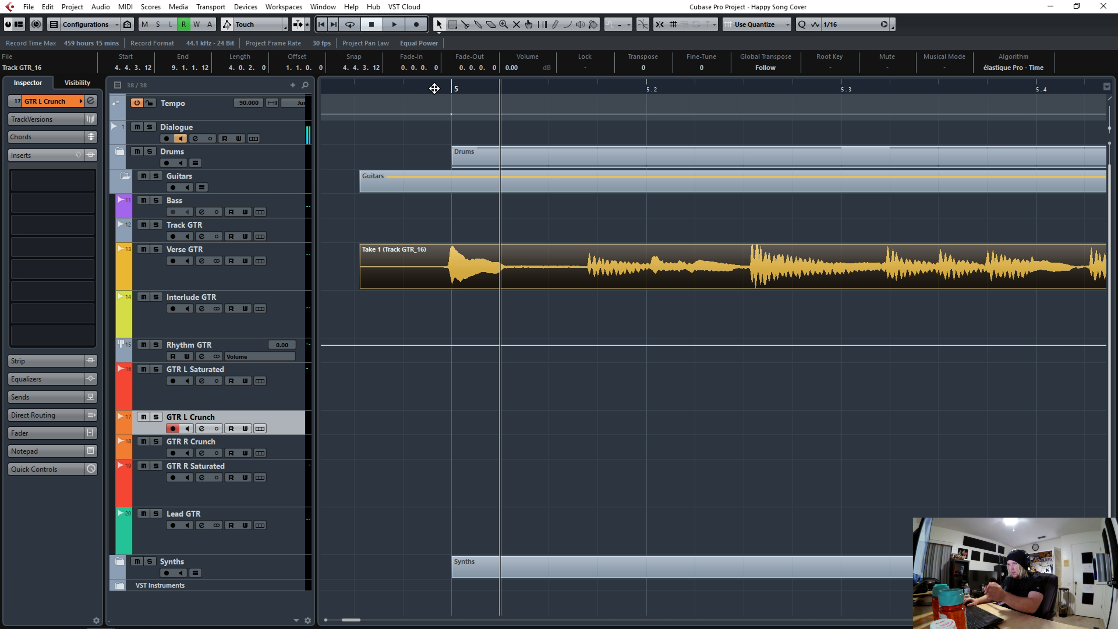
{"action": "left_click_drag", "start_coordinate": [434, 88], "coordinate": [470, 150]}
{"action": "left_click_drag", "start_coordinate": [922, 267], "coordinate": [924, 267]}
{"action": "left_click_drag", "start_coordinate": [692, 88], "coordinate": [670, 24]}
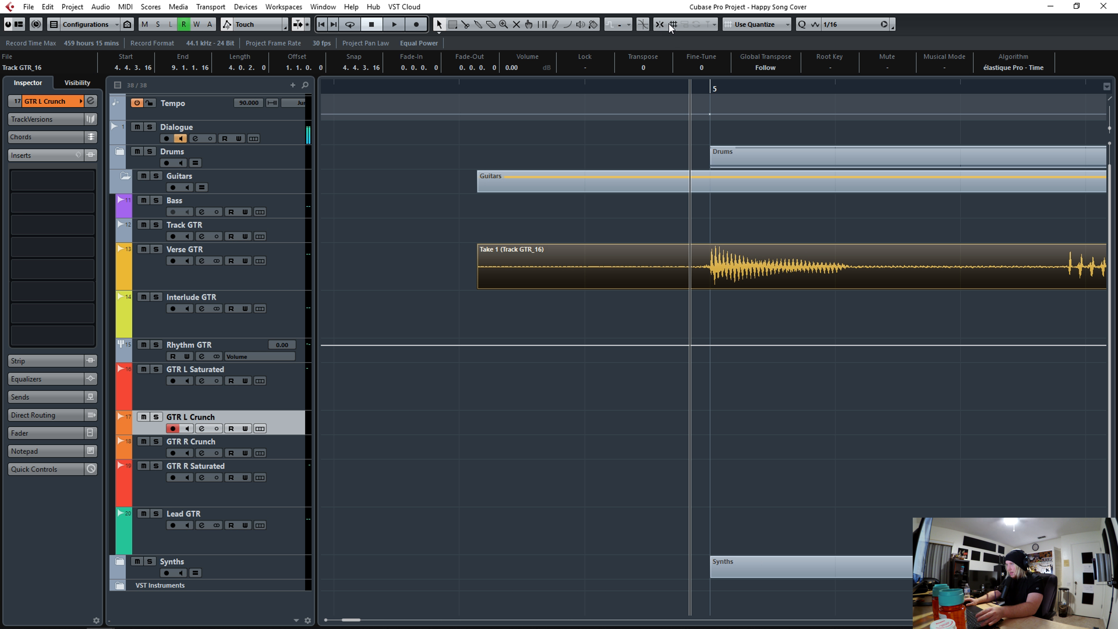
- Split the take at bar 5 and one beat earlier, then delete the silent lead-in before that beat
{"action": "left_click", "coordinate": [661, 24]}
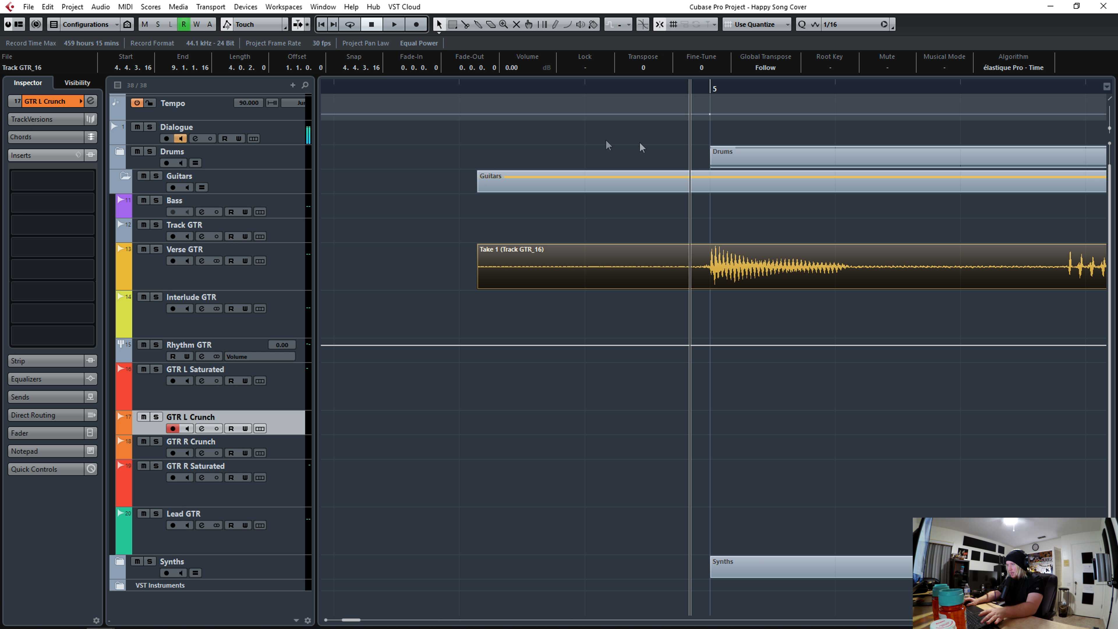
{"action": "left_click", "coordinate": [712, 268]}
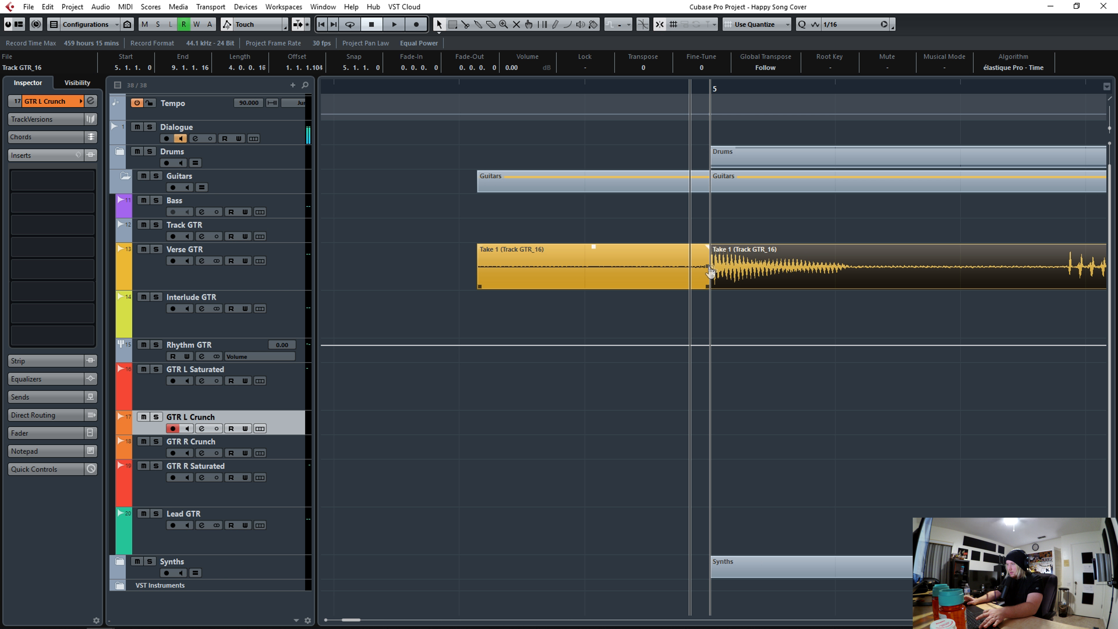
{"action": "left_click", "coordinate": [590, 266], "text": "alt"}
{"action": "left_click", "coordinate": [539, 266]}
{"action": "key", "text": "Delete"}
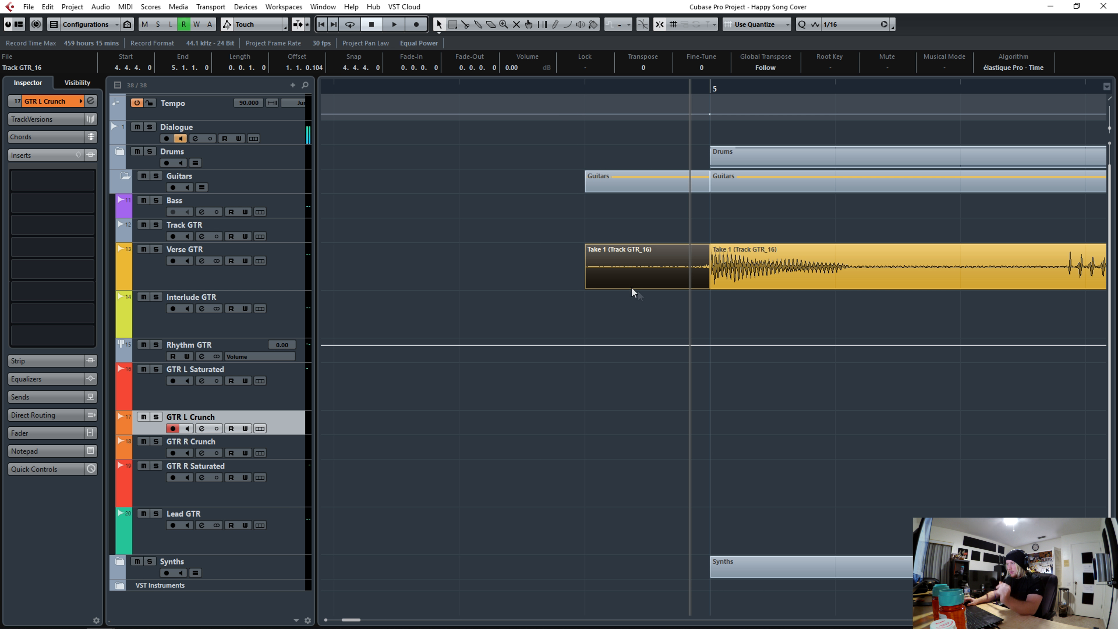
- Split the take at the hit after bar 5 and quantize the new slice to the grid
{"action": "left_click_drag", "start_coordinate": [558, 90], "coordinate": [558, 81]}
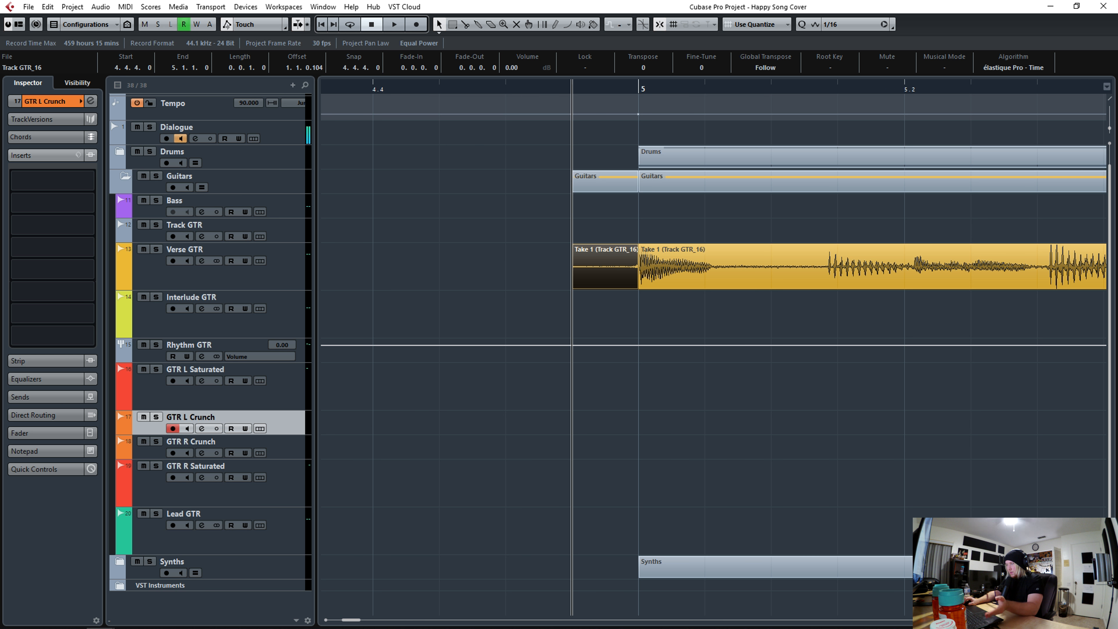
{"action": "scroll", "coordinate": [713, 348], "scroll_direction": "right", "scroll_amount": 2}
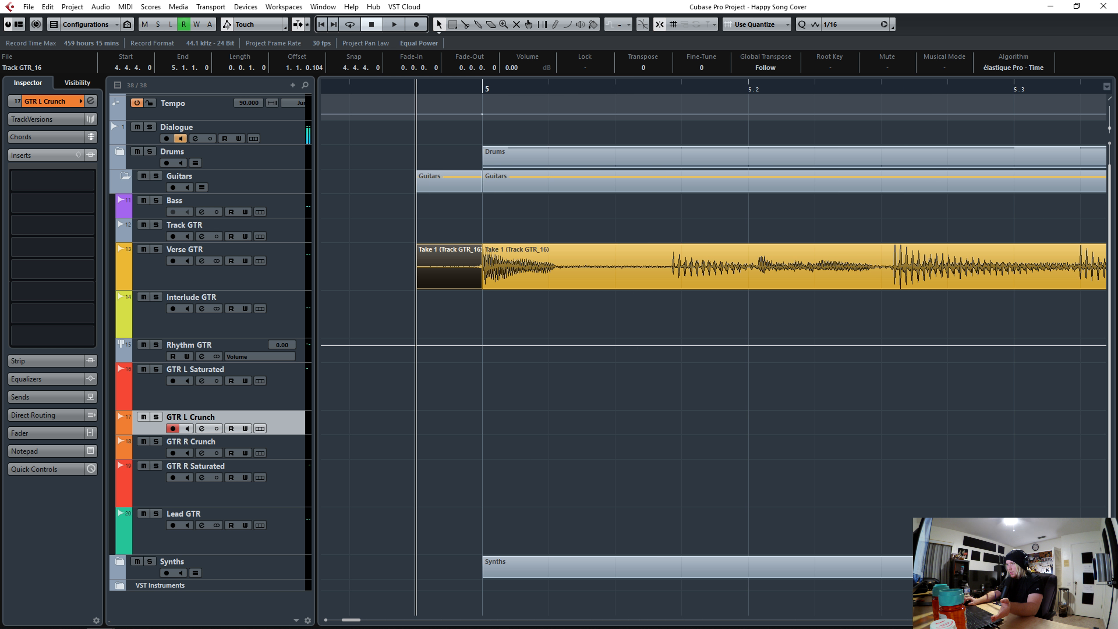
{"action": "scroll", "coordinate": [430, 116], "scroll_direction": "left", "scroll_amount": 1}
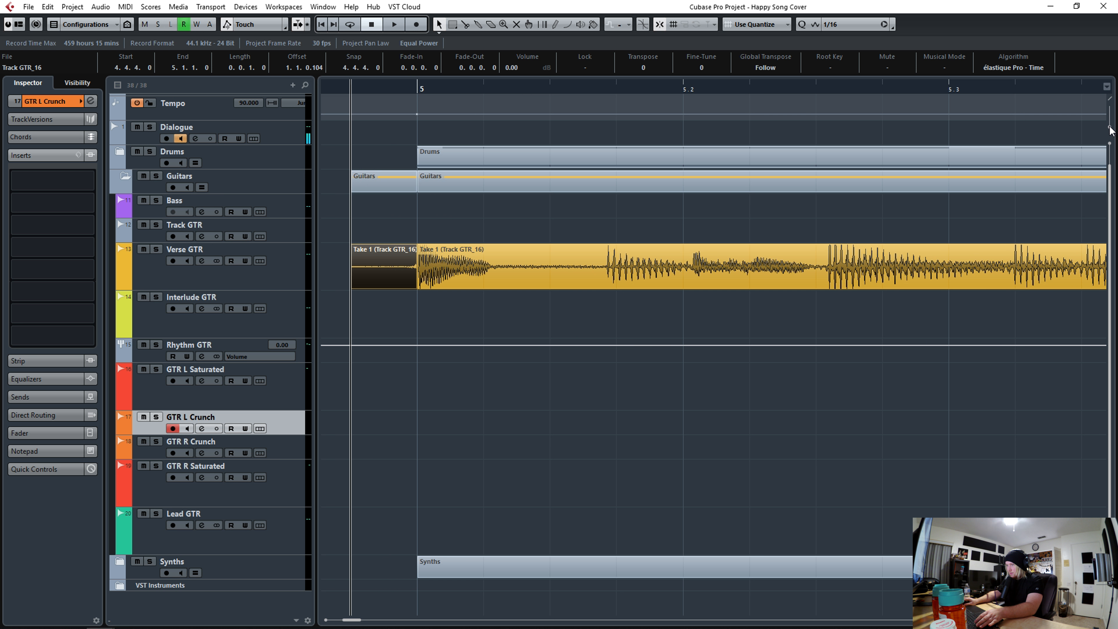
{"action": "key", "text": "space"}
{"action": "key", "text": "space"}
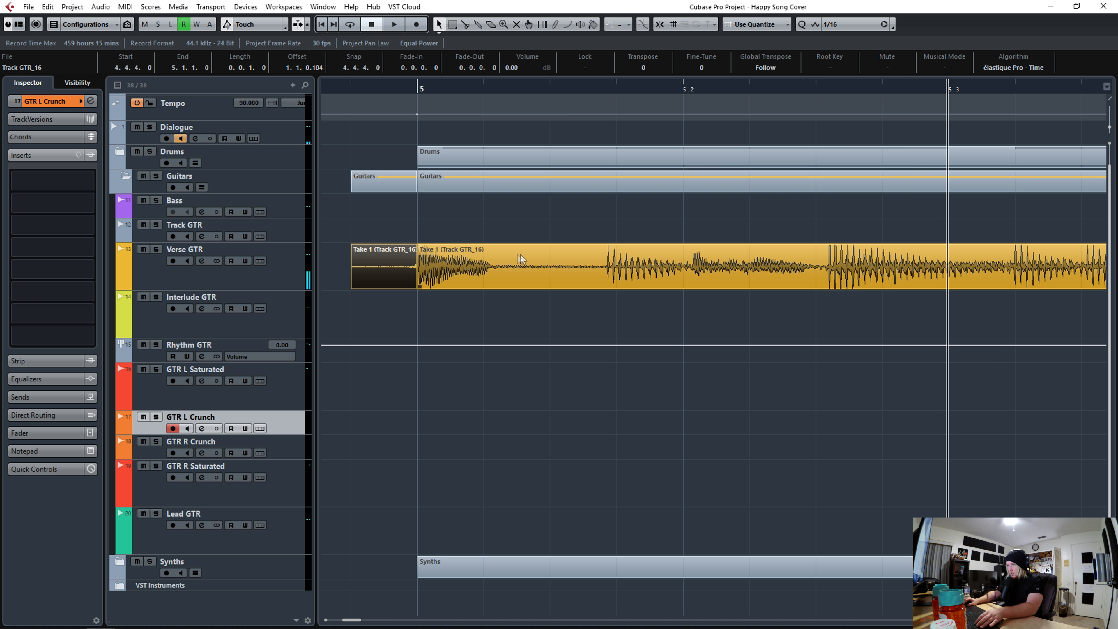
{"action": "left_click", "coordinate": [496, 280]}
{"action": "left_click", "coordinate": [491, 281], "text": "alt"}
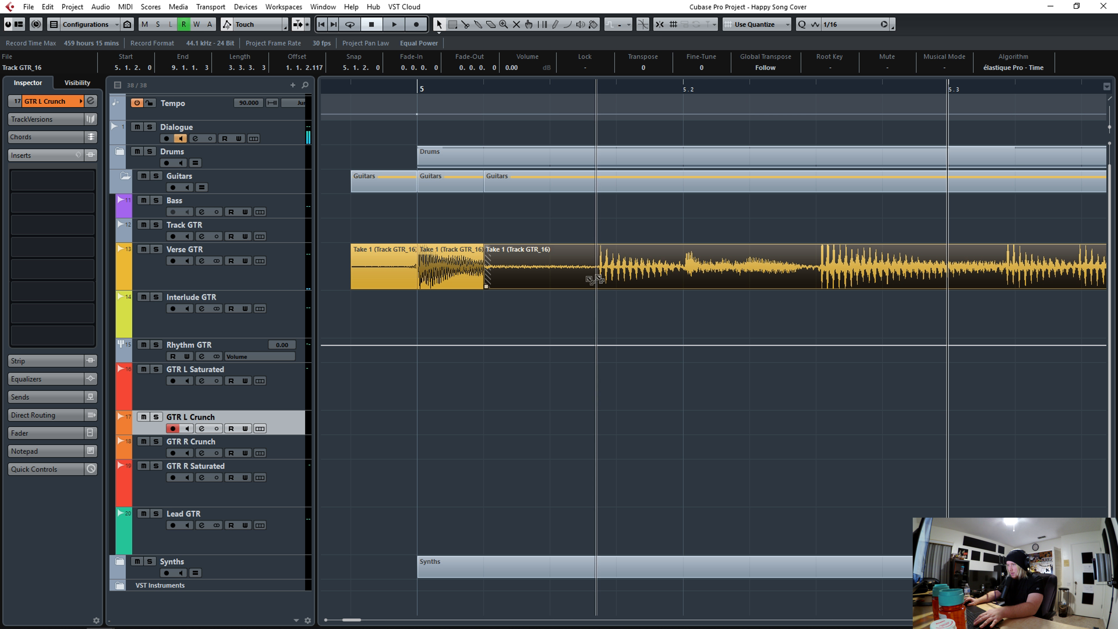
{"action": "left_click_drag", "start_coordinate": [502, 286], "coordinate": [509, 288]}
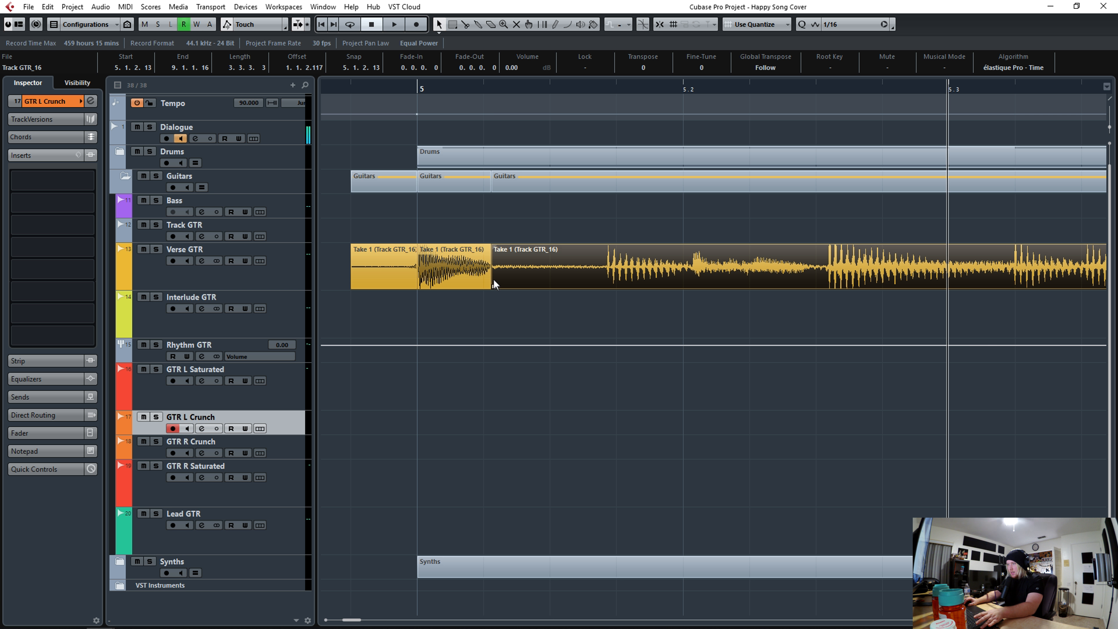
{"action": "key", "text": "ctrl+z"}
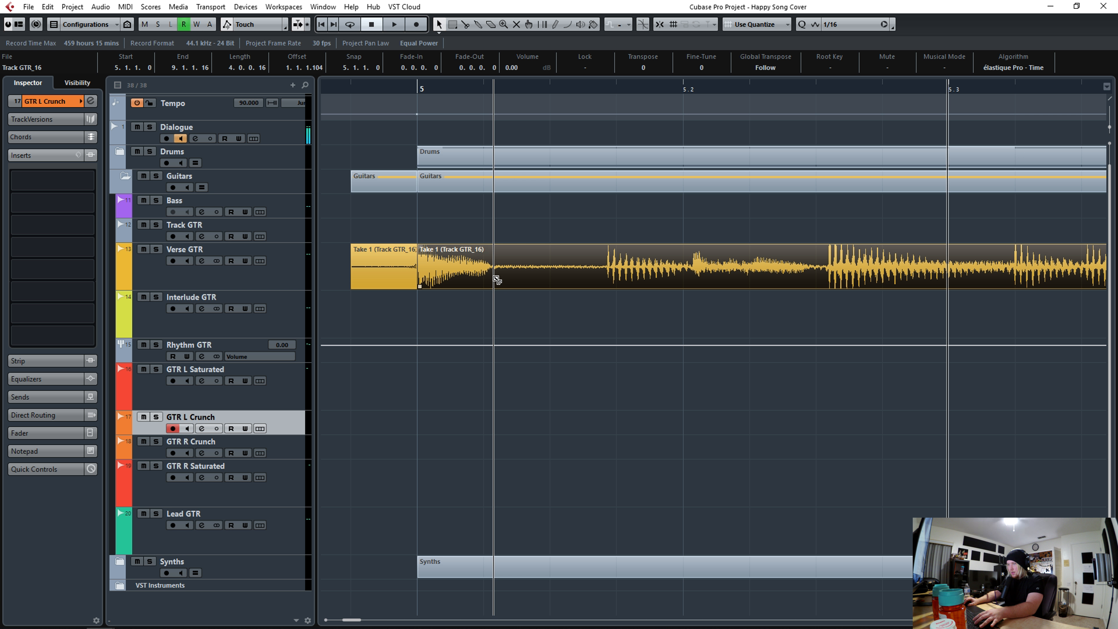
{"action": "left_click", "coordinate": [496, 280]}
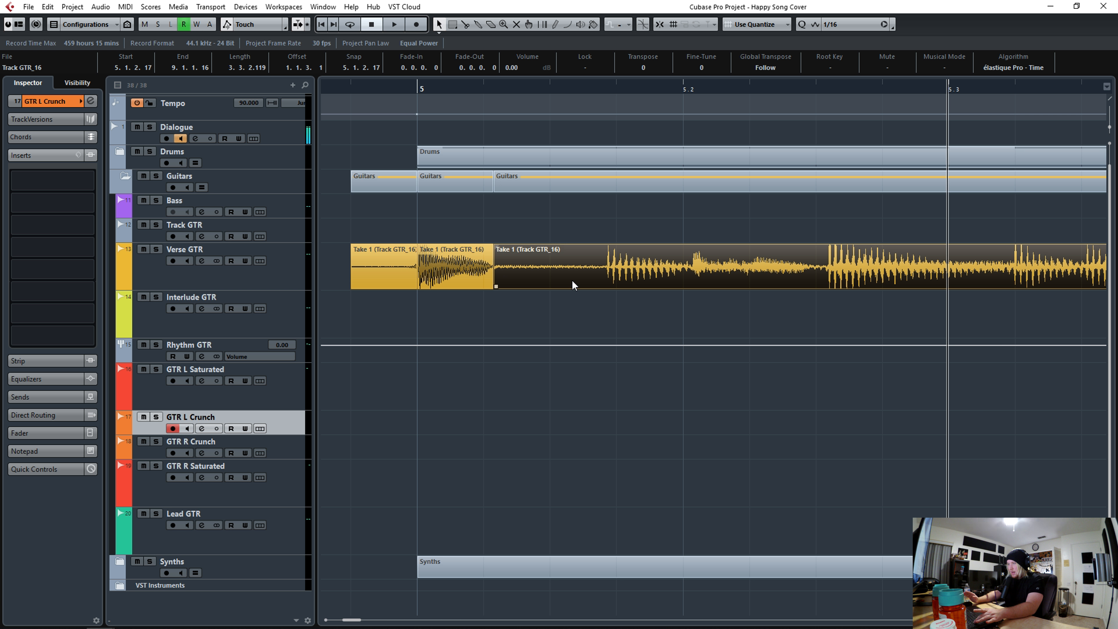
{"action": "key", "text": "q"}
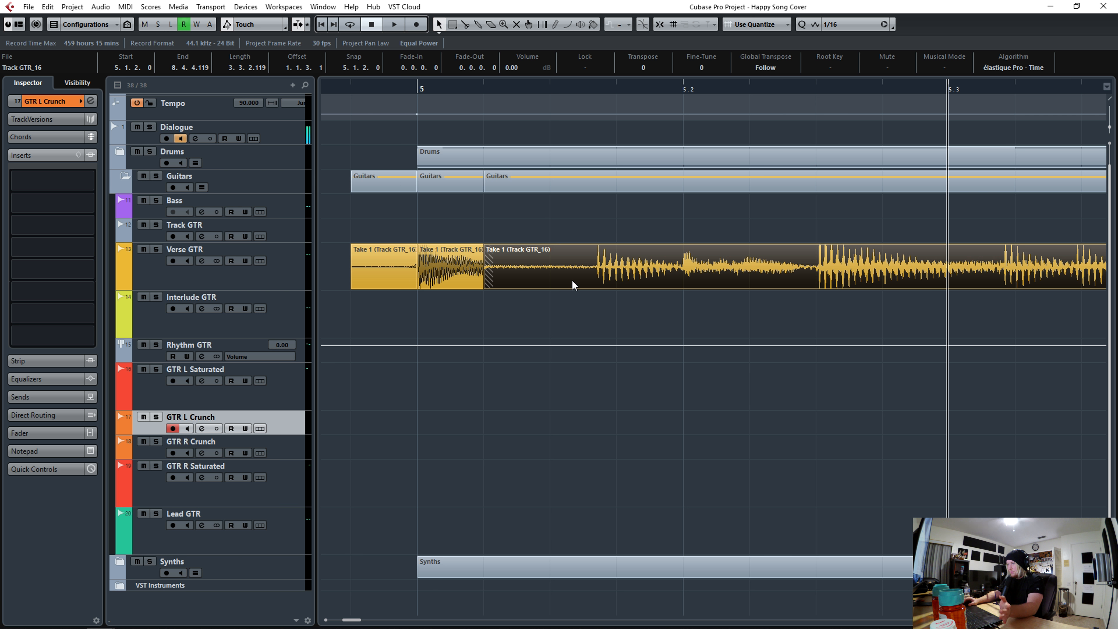
- Split the take at the next hits in bar 5 and quantize each new slice to the grid
{"action": "left_click", "coordinate": [415, 86]}
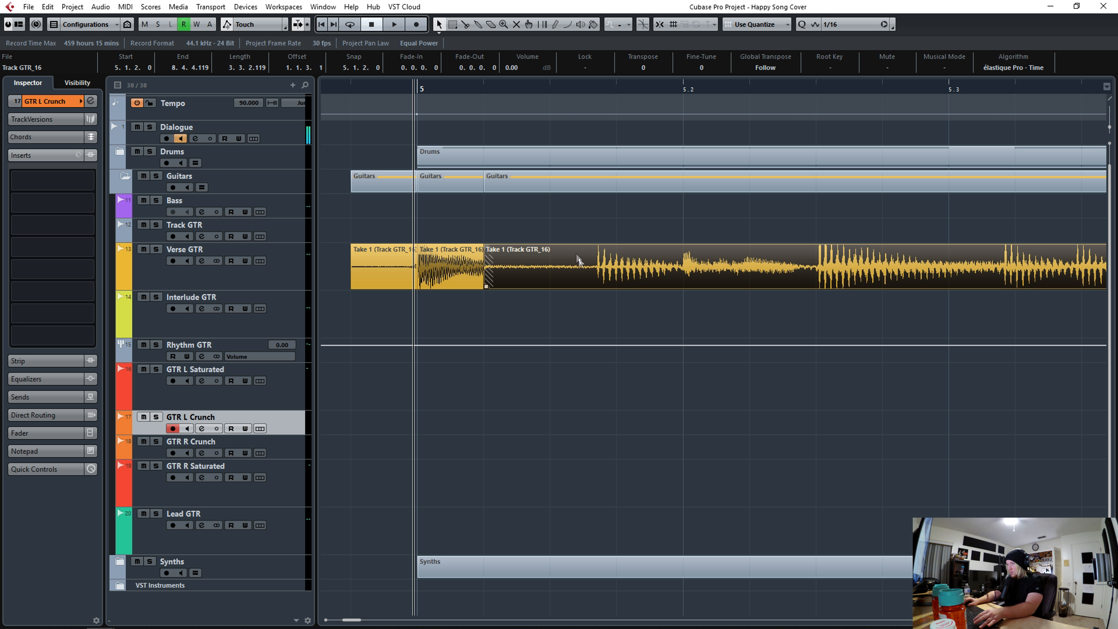
{"action": "left_click", "coordinate": [594, 276], "text": "alt"}
{"action": "key", "text": "q"}
{"action": "left_click", "coordinate": [704, 278], "text": "alt"}
{"action": "key", "text": "q"}
{"action": "key", "text": "space"}
{"action": "left_click", "coordinate": [832, 283], "text": "alt"}
{"action": "key", "text": "q"}
- Continue splitting and quantizing slices at the hits toward the second half of bar 5
{"action": "left_click", "coordinate": [744, 91]}
{"action": "key", "text": "space"}
{"action": "left_click", "coordinate": [465, 91]}
{"action": "key", "text": "space"}
{"action": "left_click", "coordinate": [1003, 285], "text": "alt"}
{"action": "key", "text": "q"}
{"action": "left_click", "coordinate": [1087, 288], "text": "alt"}
{"action": "key", "text": "q"}
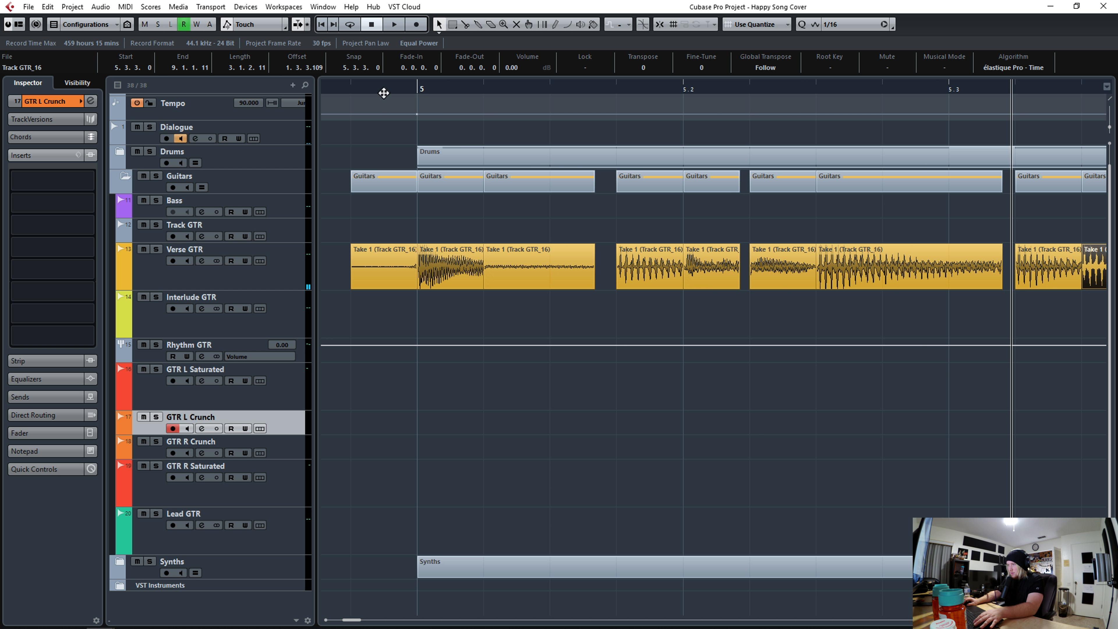
- Split the take at each hit across the following beats and quantize the last slice
{"action": "left_click_drag", "start_coordinate": [383, 93], "coordinate": [382, 87]}
{"action": "left_click", "coordinate": [1030, 619]}
{"action": "left_click", "coordinate": [669, 284], "text": "alt"}
{"action": "left_click", "coordinate": [724, 284], "text": "alt"}
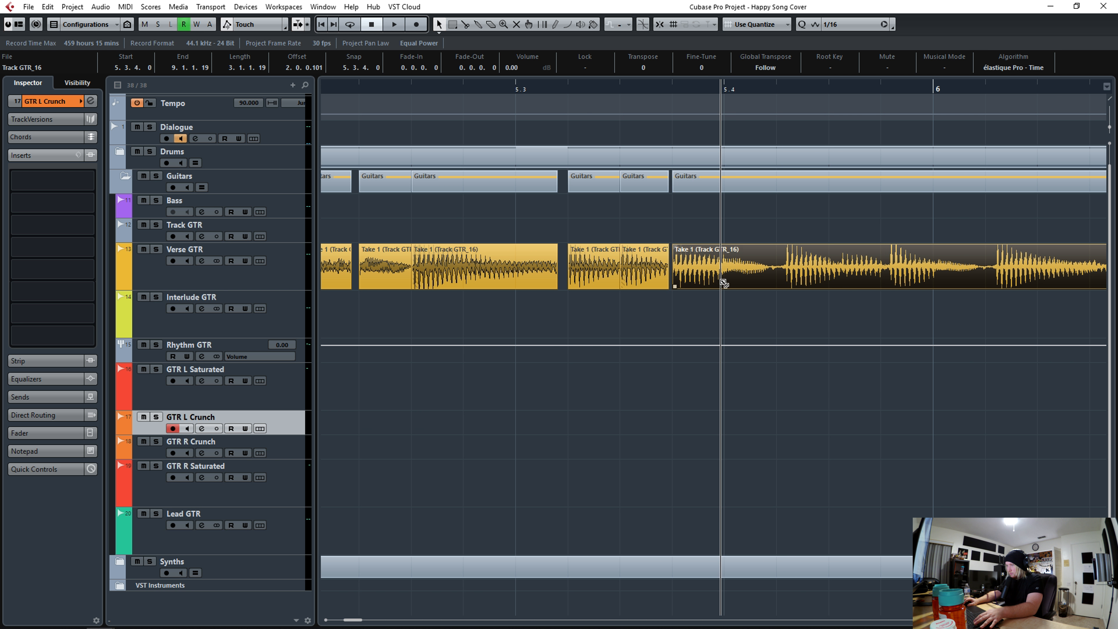
{"action": "left_click", "coordinate": [777, 284], "text": "alt"}
{"action": "left_click", "coordinate": [829, 285], "text": "alt"}
{"action": "left_click", "coordinate": [881, 284], "text": "alt"}
{"action": "left_click", "coordinate": [934, 285], "text": "alt"}
{"action": "left_click", "coordinate": [991, 287], "text": "alt"}
{"action": "key", "text": "q"}
- Quantize two more slices around beat 5.3 to the grid
{"action": "key", "text": "space"}
{"action": "key", "text": "space"}
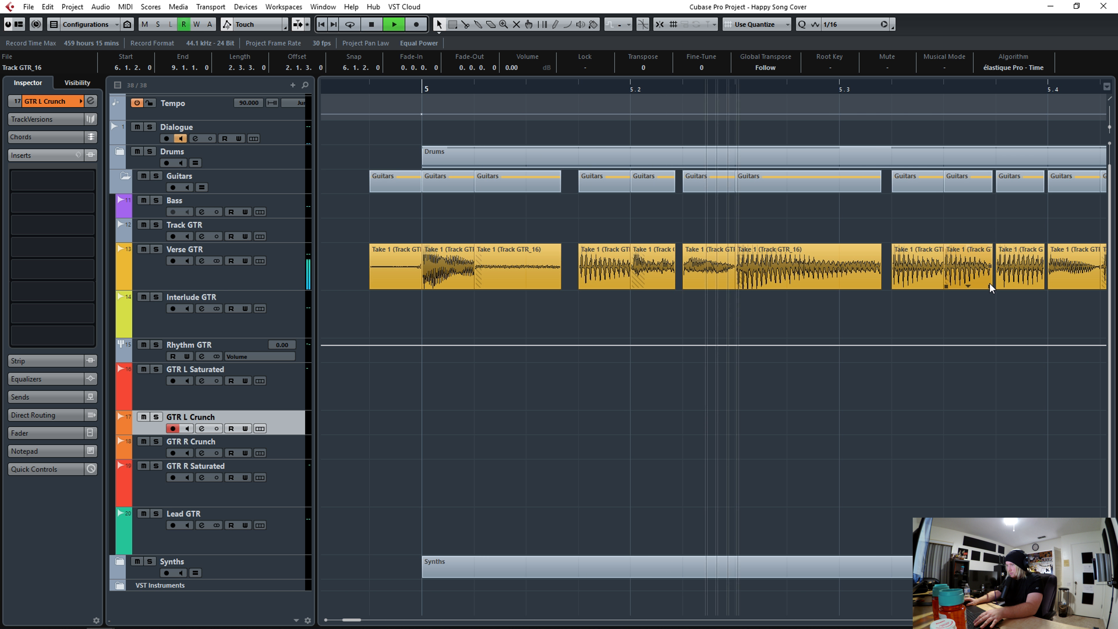
{"action": "left_click", "coordinate": [804, 287], "text": "alt"}
{"action": "key", "text": "q"}
{"action": "left_click", "coordinate": [842, 287], "text": "alt"}
{"action": "key", "text": "q"}
- Try splitting the take at the hit after beat 6.2 and quantizing it, then undo both edits
{"action": "left_click", "coordinate": [709, 87]}
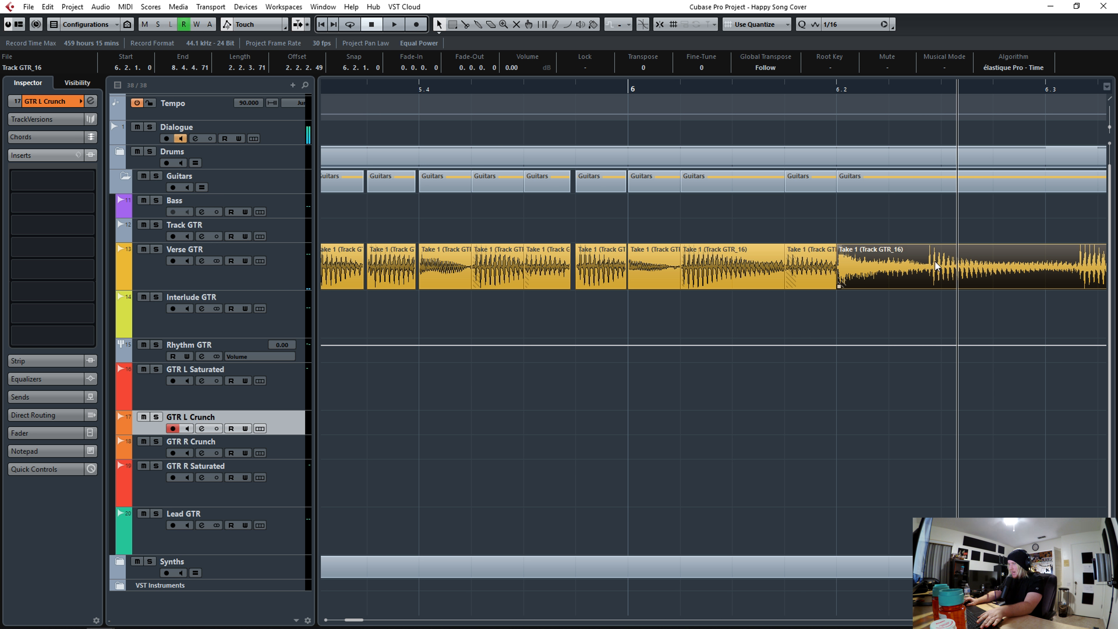
{"action": "left_click_drag", "start_coordinate": [929, 93], "coordinate": [938, 127]}
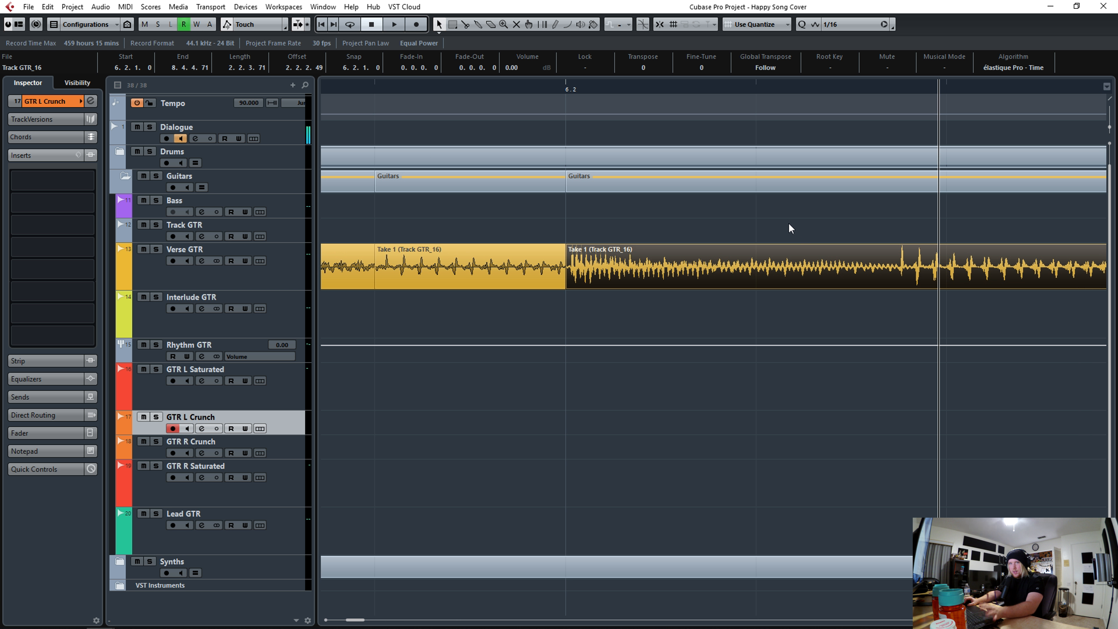
{"action": "left_click_drag", "start_coordinate": [559, 87], "coordinate": [560, 78]}
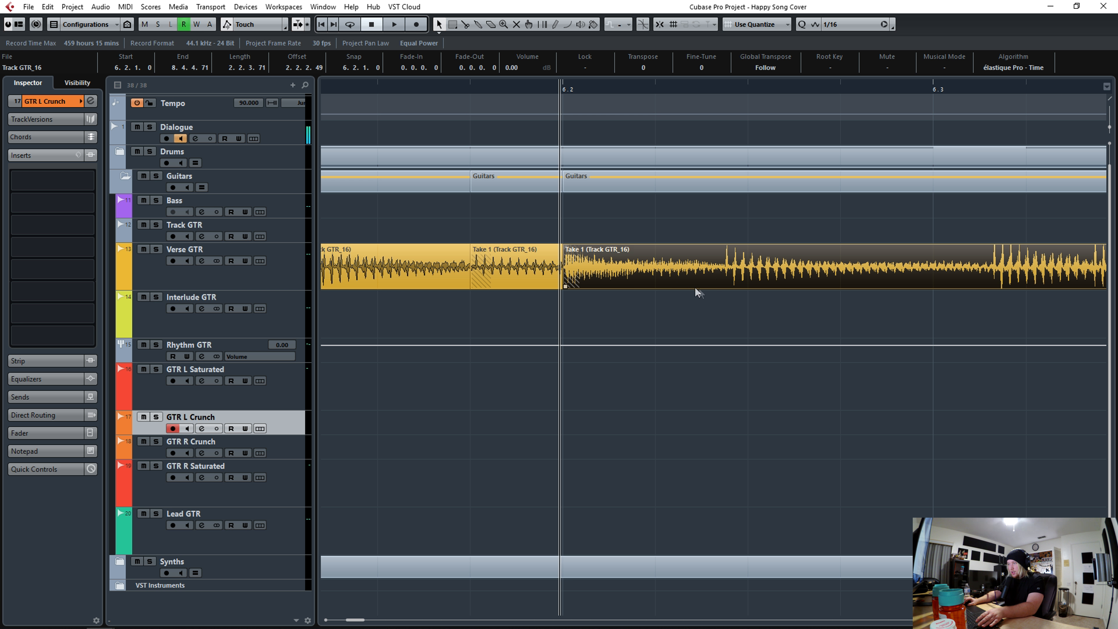
{"action": "key", "text": "space"}
{"action": "key", "text": "space"}
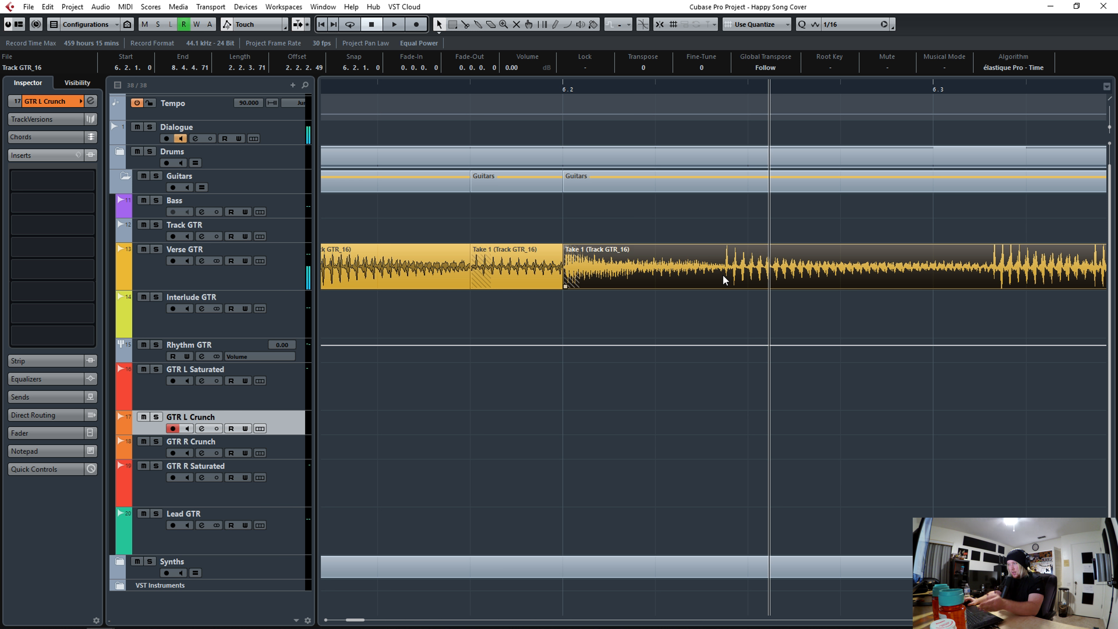
{"action": "left_click", "coordinate": [723, 276], "text": "alt"}
{"action": "key", "text": "q"}
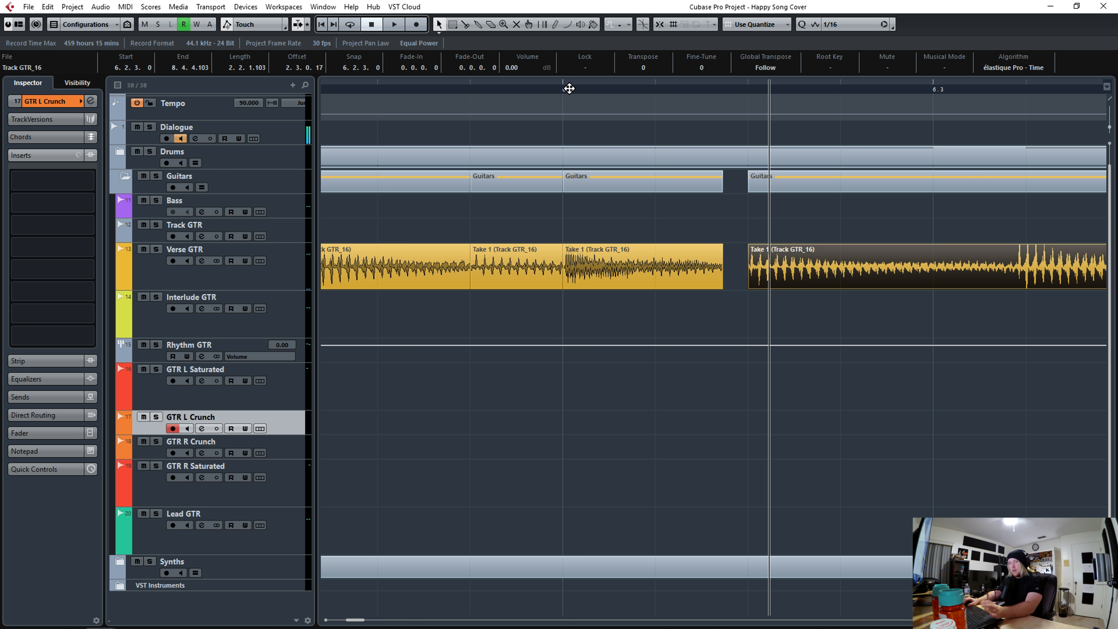
{"action": "key", "text": "ctrl+z"}
{"action": "key", "text": "ctrl+z"}
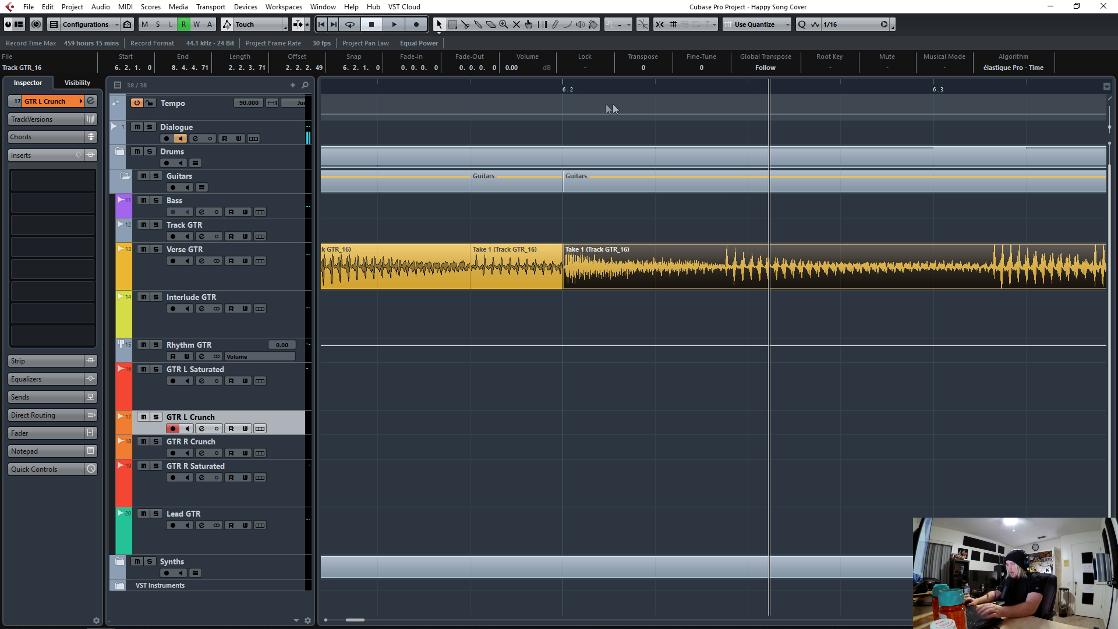
- Split the take at the hit after beat 6.2 and play back the edit
{"action": "left_click_drag", "start_coordinate": [566, 91], "coordinate": [698, 280]}
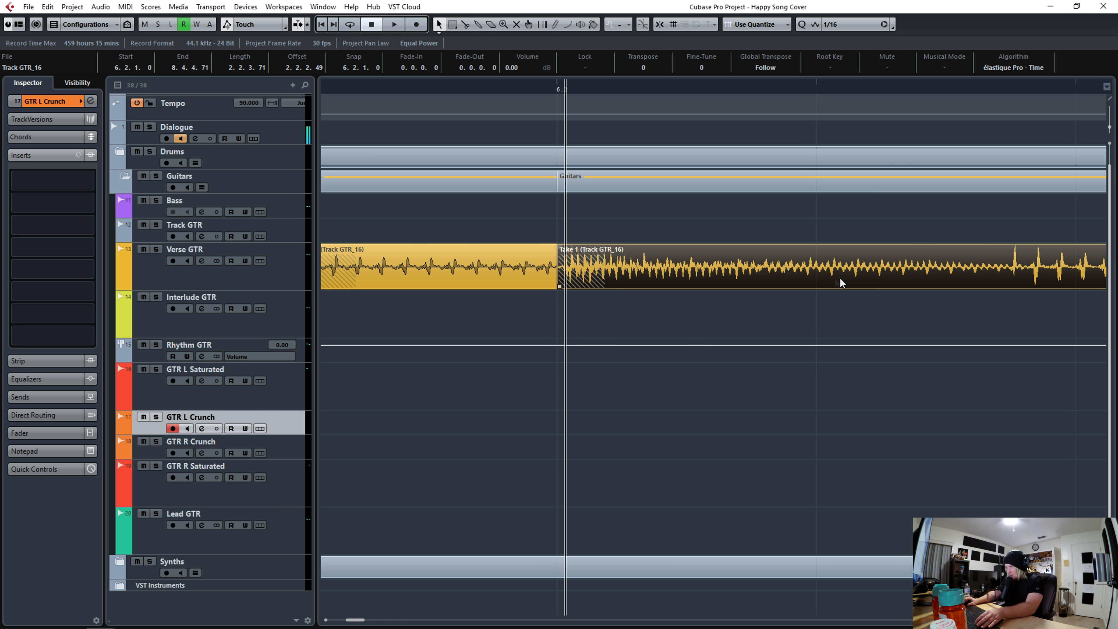
{"action": "left_click", "coordinate": [801, 276]}
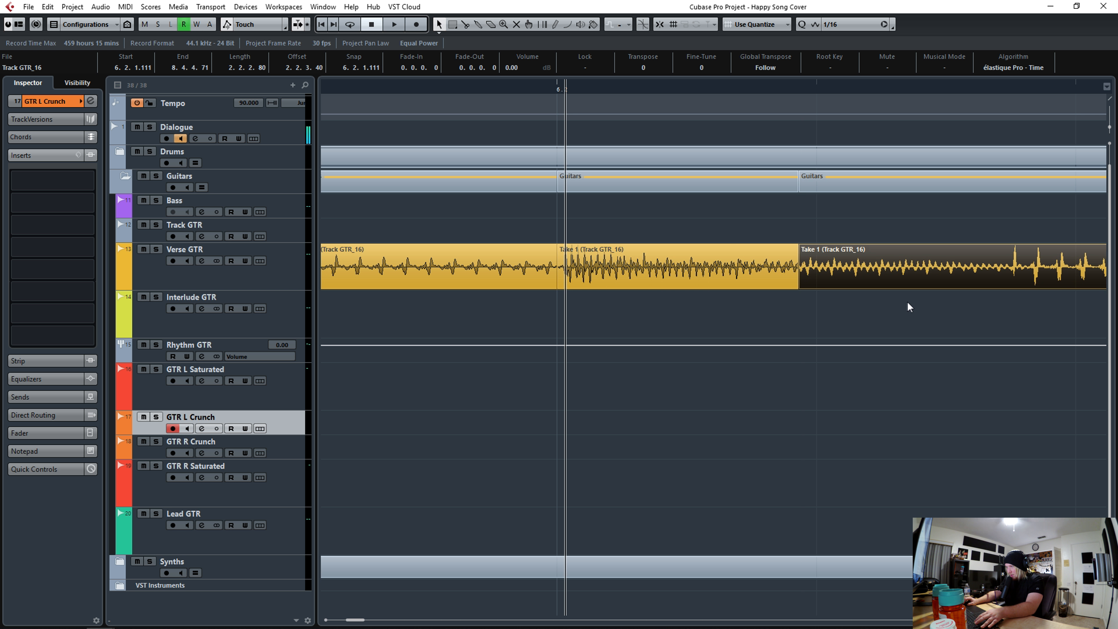
{"action": "key", "text": "ctrl+Right"}
{"action": "key", "text": "space"}
{"action": "key", "text": "space"}
{"action": "key", "text": "g"}
{"action": "key", "text": "g"}
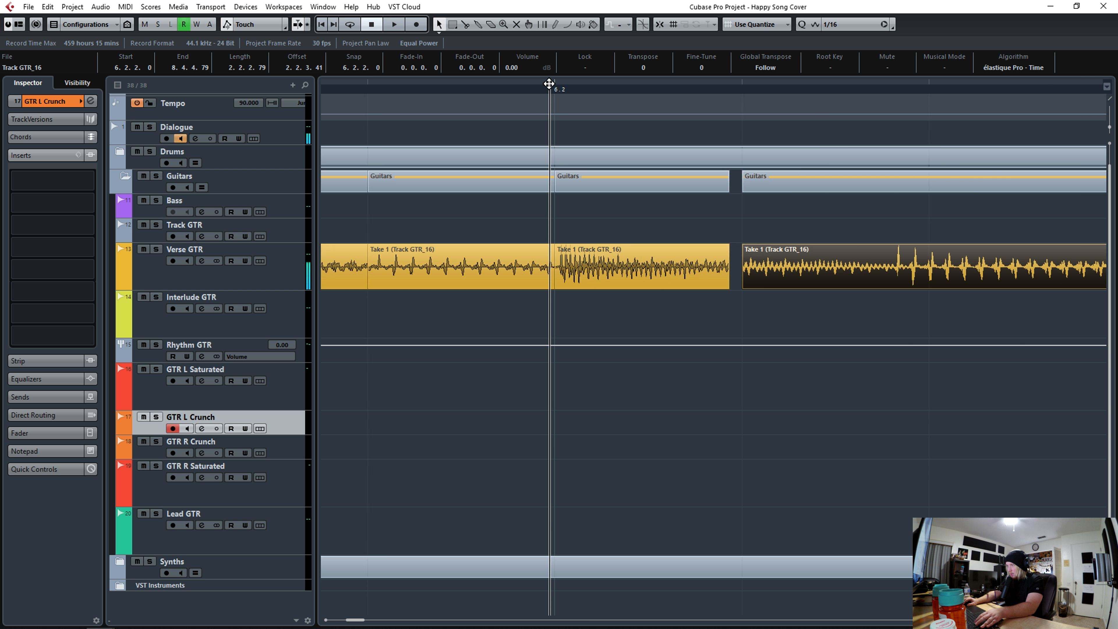
- Split the take at hits between beats 6.3 and 6.4 and quantize the slice on beat 6.4
{"action": "left_click", "coordinate": [824, 279]}
{"action": "key", "text": "h"}
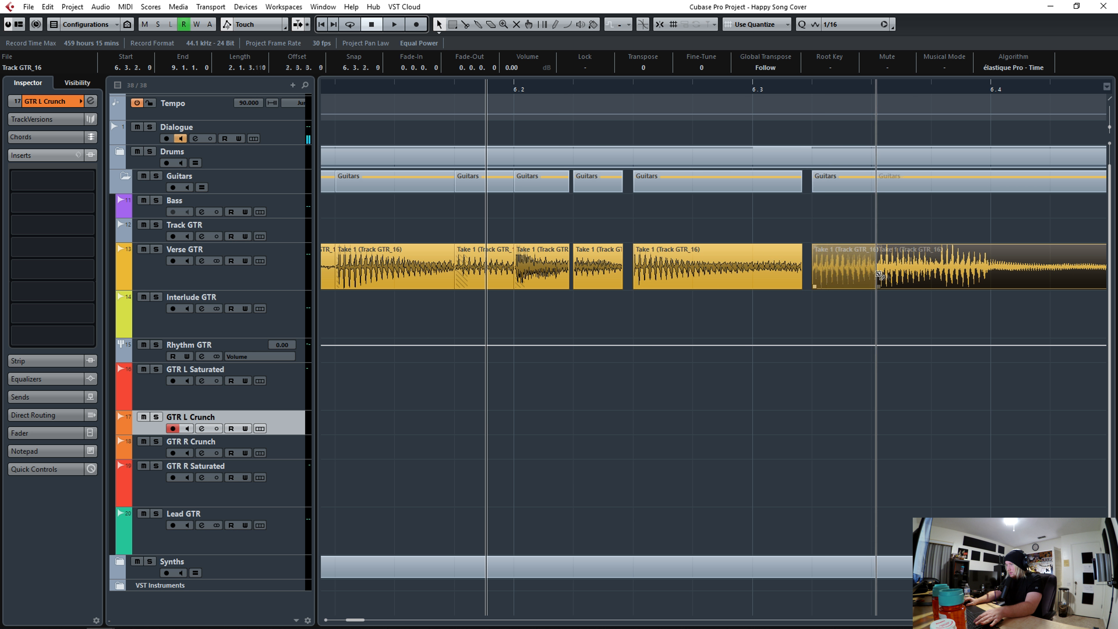
{"action": "key", "text": "space"}
{"action": "key", "text": "h"}
{"action": "key", "text": "space"}
{"action": "key", "text": "h"}
{"action": "left_click", "coordinate": [397, 279], "text": "alt"}
{"action": "key", "text": "q"}
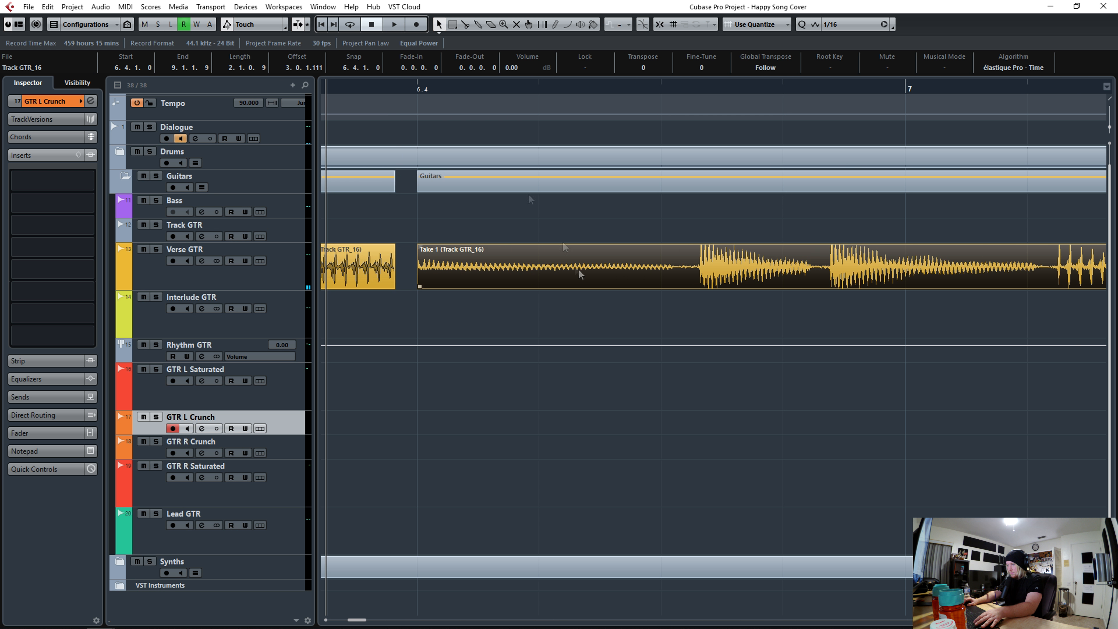
- Split the take at hits after beat 6.4 and quantize those slices to the grid
{"action": "key", "text": "h"}
{"action": "left_click_drag", "start_coordinate": [1110, 128], "coordinate": [1109, 121]}
{"action": "key", "text": "space"}
{"action": "key", "text": "space"}
{"action": "left_click", "coordinate": [652, 278], "text": "alt"}
{"action": "key", "text": "q"}
{"action": "left_click", "coordinate": [419, 87]}
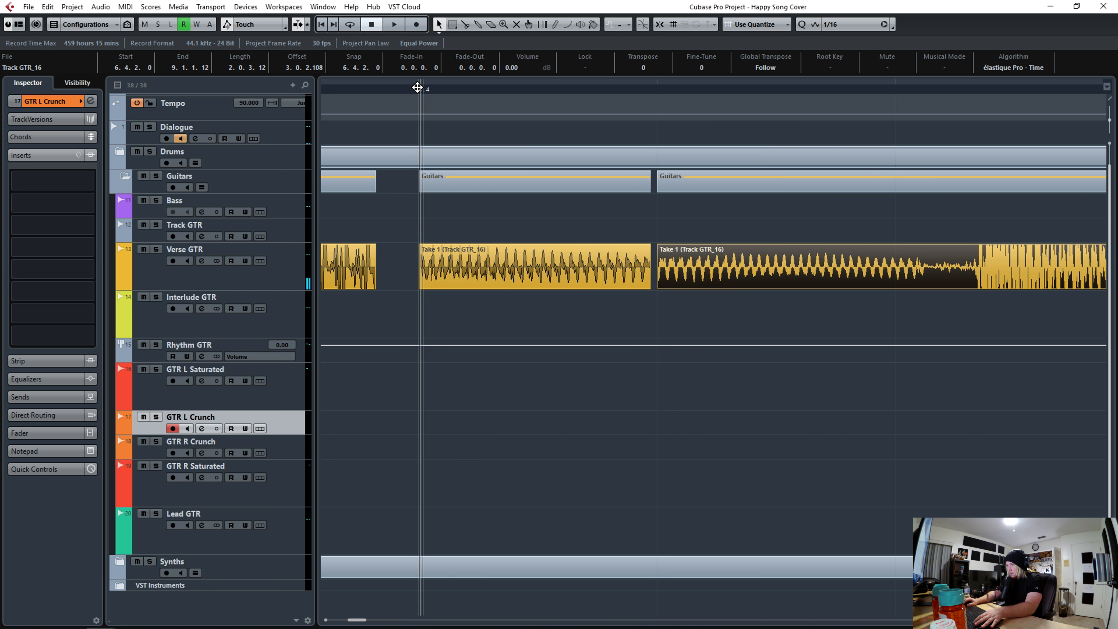
{"action": "key", "text": "g"}
{"action": "key", "text": "space"}
{"action": "key", "text": "space"}
{"action": "left_click", "coordinate": [808, 273], "text": "alt"}
{"action": "key", "text": "q"}
- Split and quantize the remaining slices leading into bar 7, then play back the result
{"action": "left_click", "coordinate": [417, 87]}
{"action": "key", "text": "g"}
{"action": "key", "text": "g"}
{"action": "left_click", "coordinate": [620, 276], "text": "alt"}
{"action": "left_click_drag", "start_coordinate": [1110, 120], "coordinate": [1110, 127]}
{"action": "key", "text": "q"}
{"action": "key", "text": "space"}
{"action": "key", "text": "space"}
{"action": "left_click", "coordinate": [712, 87]}
{"action": "key", "text": "h"}
{"action": "key", "text": "h"}
{"action": "left_click", "coordinate": [388, 88]}
{"action": "key", "text": "space"}
{"action": "key", "text": "space"}
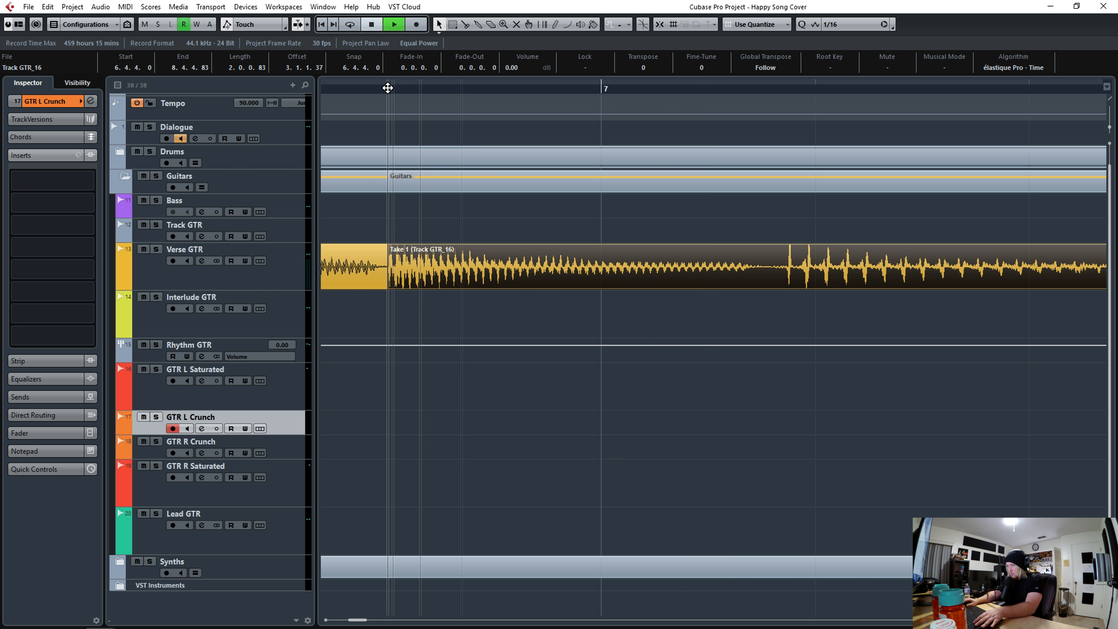
- Split the take at hits leading into bar 7 and quantize the new slice to the grid
{"action": "left_click", "coordinate": [535, 284], "text": "alt"}
{"action": "left_click_drag", "start_coordinate": [568, 280], "coordinate": [656, 280]}
{"action": "left_click", "coordinate": [380, 86]}
{"action": "key", "text": "space"}
- Split the take at the hit just after bar 7, quantize that slice, and play back the edit
{"action": "key", "text": "space"}
{"action": "key", "text": "q"}
{"action": "left_click_drag", "start_coordinate": [363, 87], "coordinate": [363, 83]}
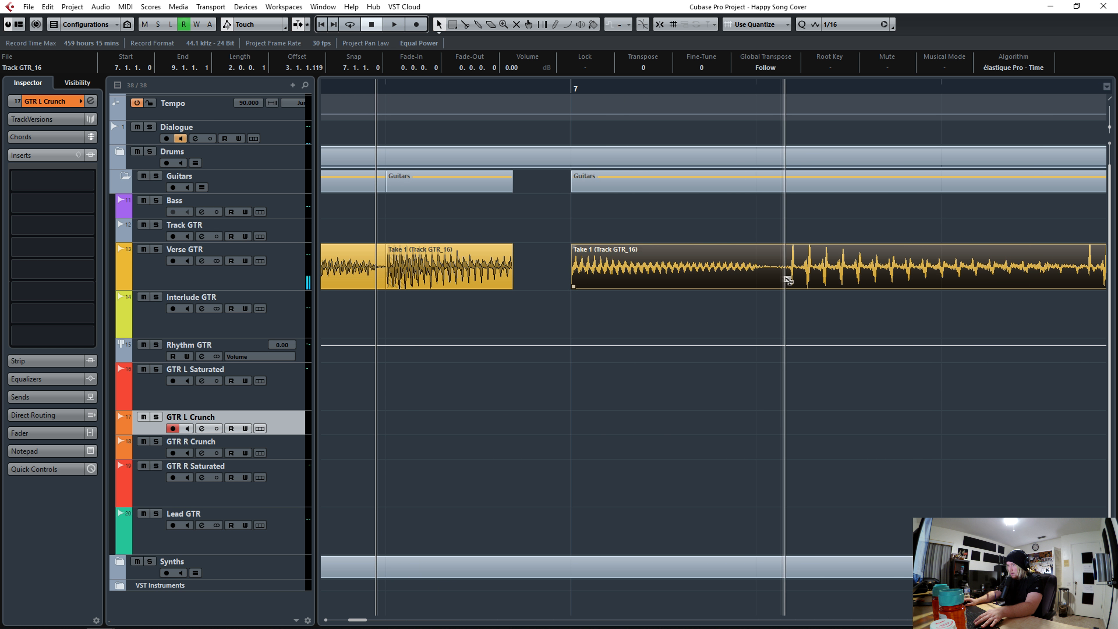
{"action": "left_click", "coordinate": [786, 280], "text": "alt"}
{"action": "key", "text": "q"}
{"action": "key", "text": "g"}
{"action": "key", "text": "g"}
- Split and quantize the slices on either side of beat 7.2, then play back the result
{"action": "key", "text": "space"}
{"action": "key", "text": "space"}
{"action": "left_click", "coordinate": [657, 277], "text": "alt"}
{"action": "key", "text": "q"}
{"action": "left_click", "coordinate": [795, 281], "text": "alt"}
{"action": "key", "text": "q"}
{"action": "key", "text": "space"}
{"action": "key", "text": "space"}
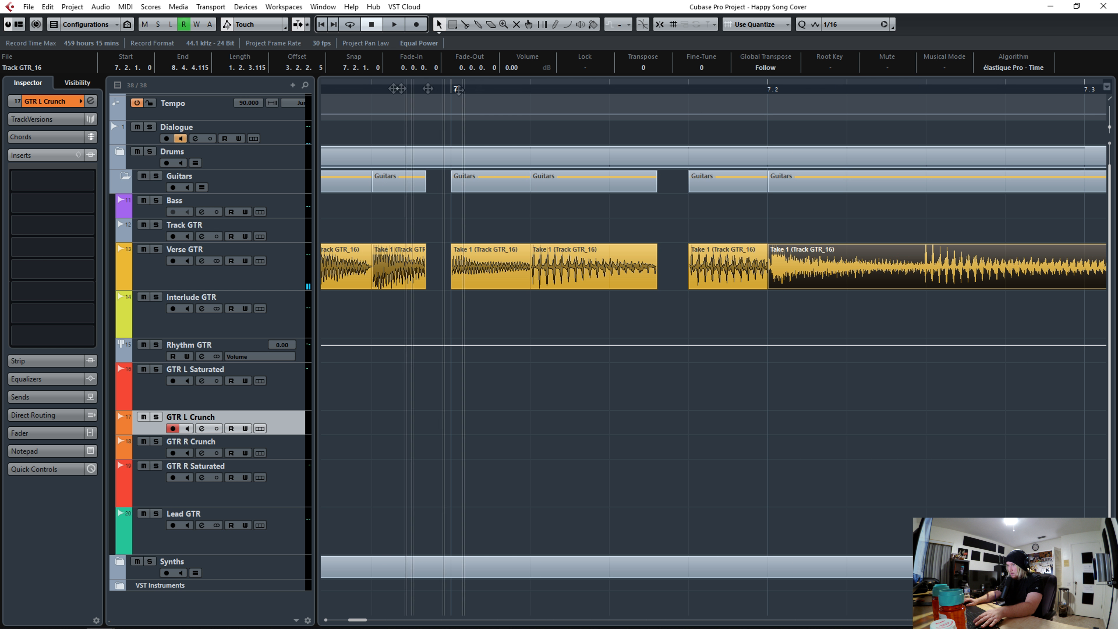
- Split and quantize the hit between beats 7.2 and 7.3
{"action": "left_click", "coordinate": [922, 275], "text": "alt"}
{"action": "key", "text": "q"}
{"action": "key", "text": "g"}
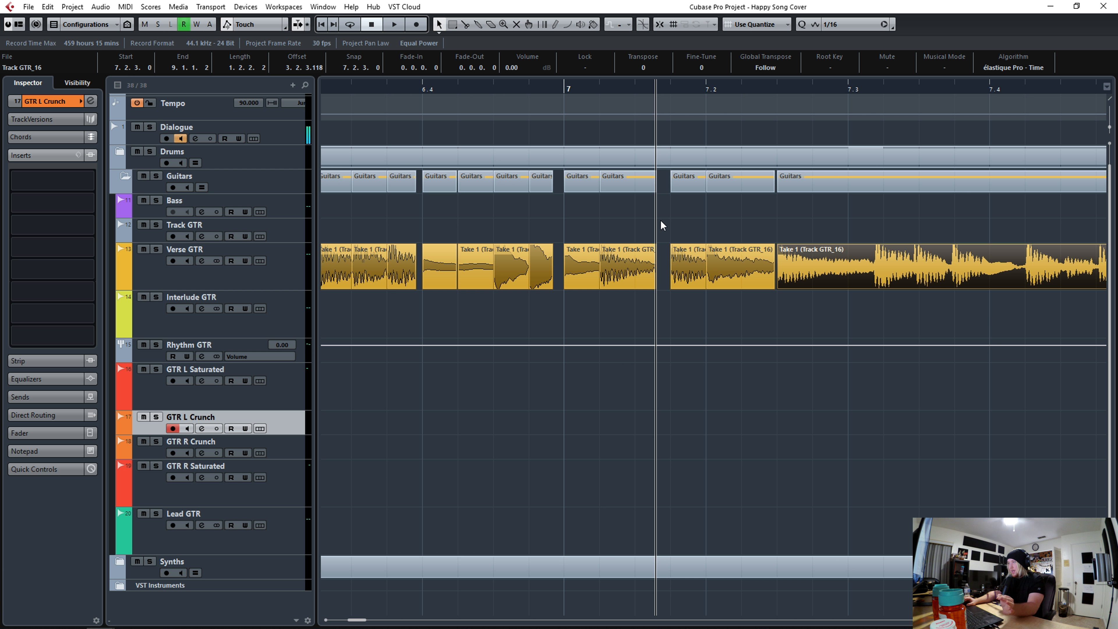
{"action": "left_click", "coordinate": [836, 26]}
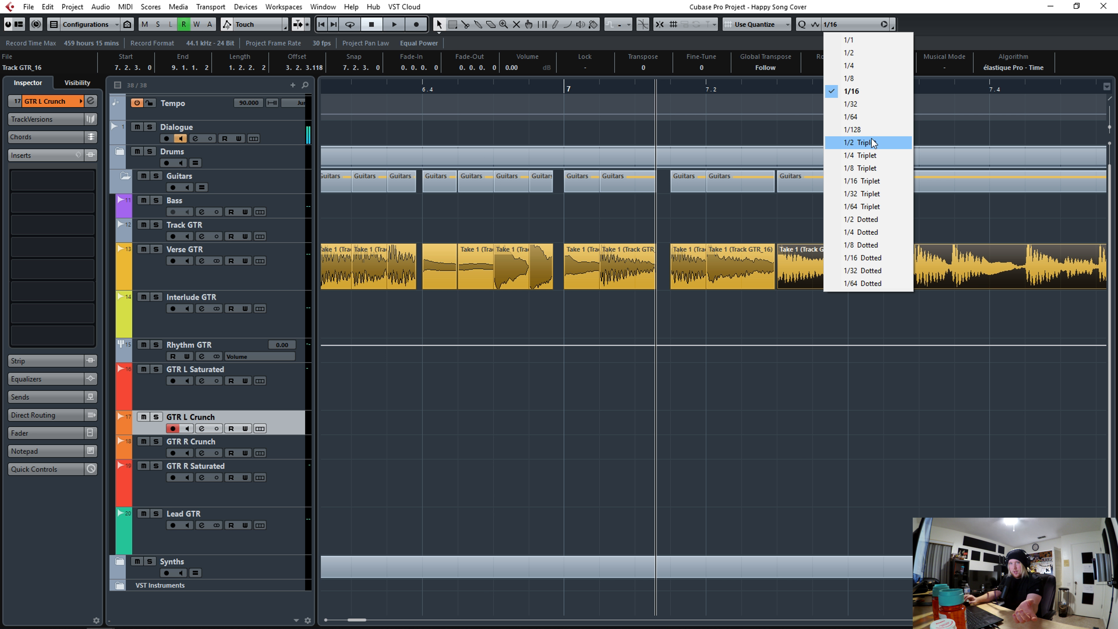
{"action": "left_click", "coordinate": [888, 167]}
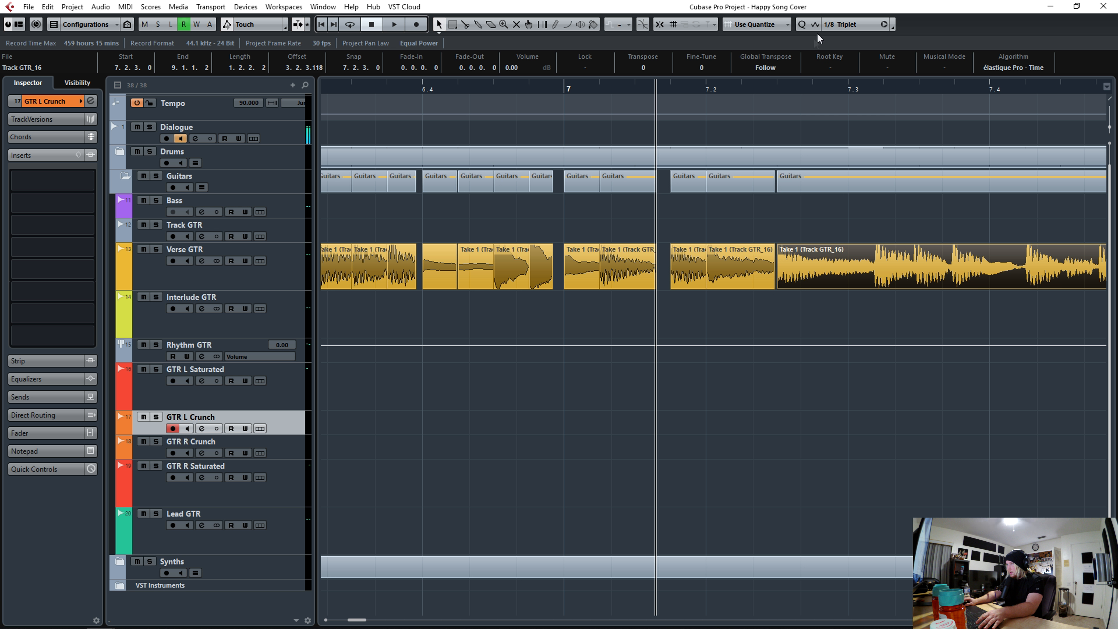
{"action": "left_click", "coordinate": [837, 24]}
{"action": "left_click", "coordinate": [872, 91]}
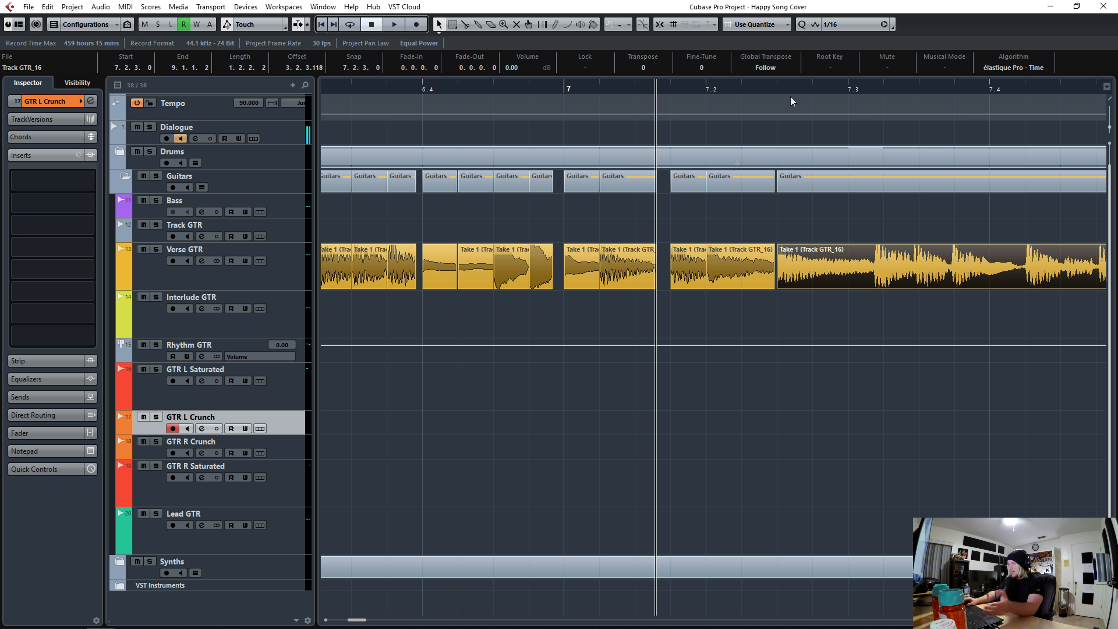
- Play from beat 6.4, then split and quantize the hit just after beat 7.3
{"action": "left_click", "coordinate": [420, 90]}
{"action": "key", "text": "space"}
{"action": "left_click", "coordinate": [876, 413]}
{"action": "left_click", "coordinate": [881, 274]}
{"action": "key", "text": "space"}
{"action": "left_click", "coordinate": [878, 274], "text": "alt"}
{"action": "key", "text": "q"}
- Split and quantize three hits between beats 7.3 and 7.4
{"action": "left_click_drag", "start_coordinate": [1016, 88], "coordinate": [1016, 132]}
{"action": "left_click", "coordinate": [758, 270], "text": "alt"}
{"action": "key", "text": "q"}
{"action": "left_click", "coordinate": [854, 270], "text": "alt"}
{"action": "key", "text": "q"}
{"action": "left_click", "coordinate": [926, 272], "text": "alt"}
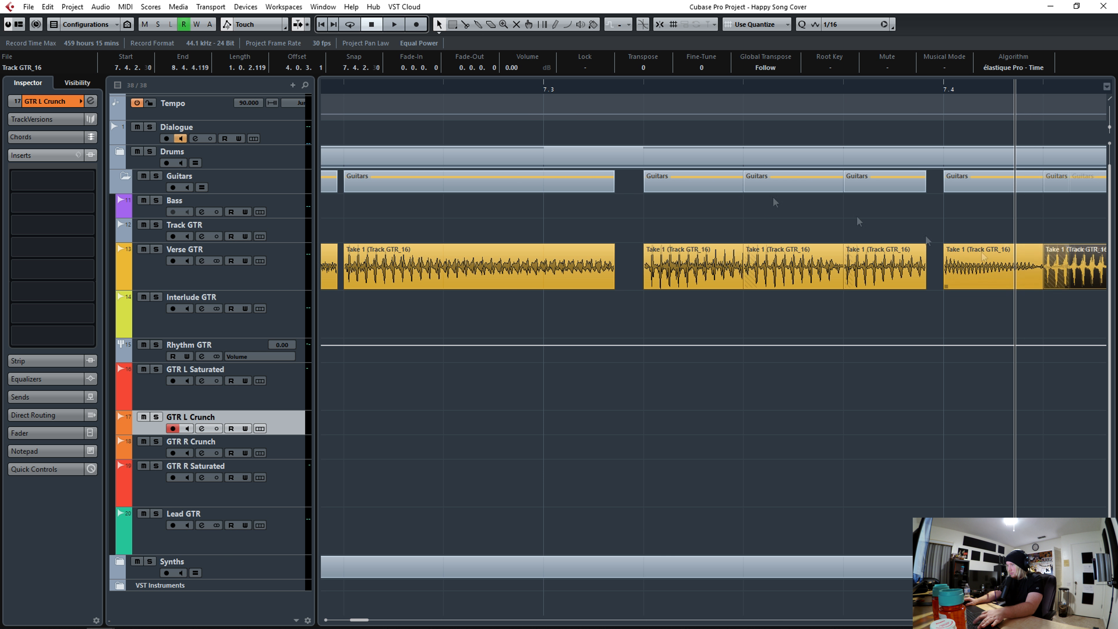
{"action": "key", "text": "q"}
- Split and quantize the hits around beat 7.4 and play back the edit
{"action": "left_click_drag", "start_coordinate": [641, 90], "coordinate": [641, 71]}
{"action": "key", "text": "space"}
{"action": "key", "text": "space"}
{"action": "left_click", "coordinate": [943, 278], "text": "alt"}
{"action": "key", "text": "q"}
{"action": "left_click", "coordinate": [1002, 282], "text": "alt"}
- Split and quantize the hits around bar 8 up to beat 8.2
{"action": "key", "text": "q"}
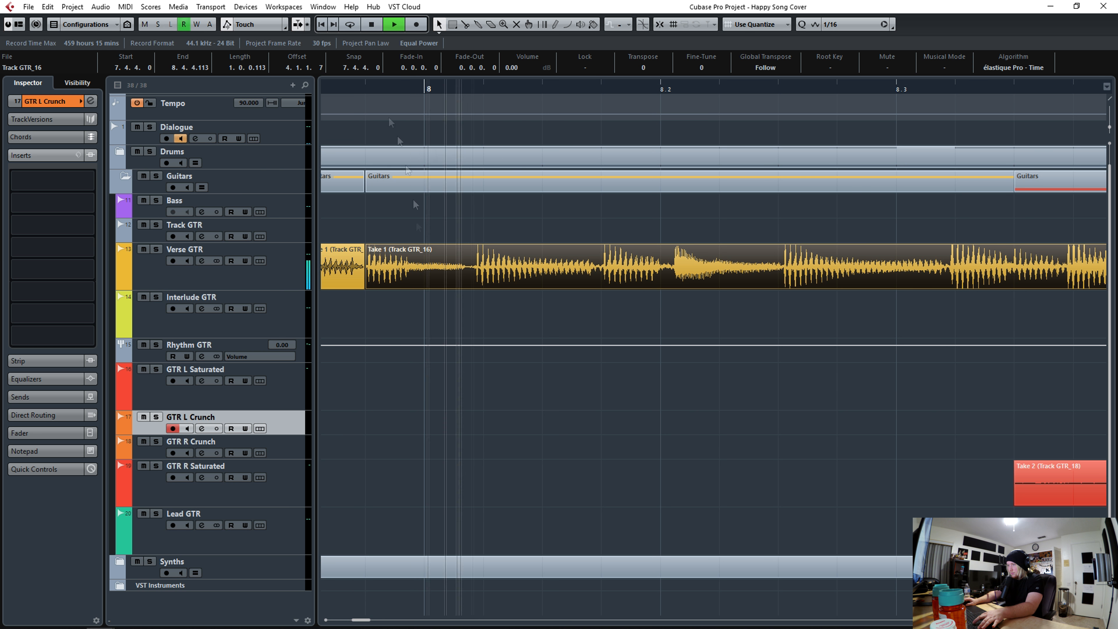
{"action": "key", "text": "space"}
{"action": "left_click", "coordinate": [409, 274], "text": "alt"}
{"action": "key", "text": "q"}
{"action": "left_click", "coordinate": [490, 275], "text": "alt"}
{"action": "key", "text": "q"}
{"action": "left_click", "coordinate": [609, 276], "text": "alt"}
{"action": "left_click", "coordinate": [144, 345]}
- Split and quantize the hits from beat 8.2 past beat 8.3, checking with a playback
{"action": "key", "text": "q"}
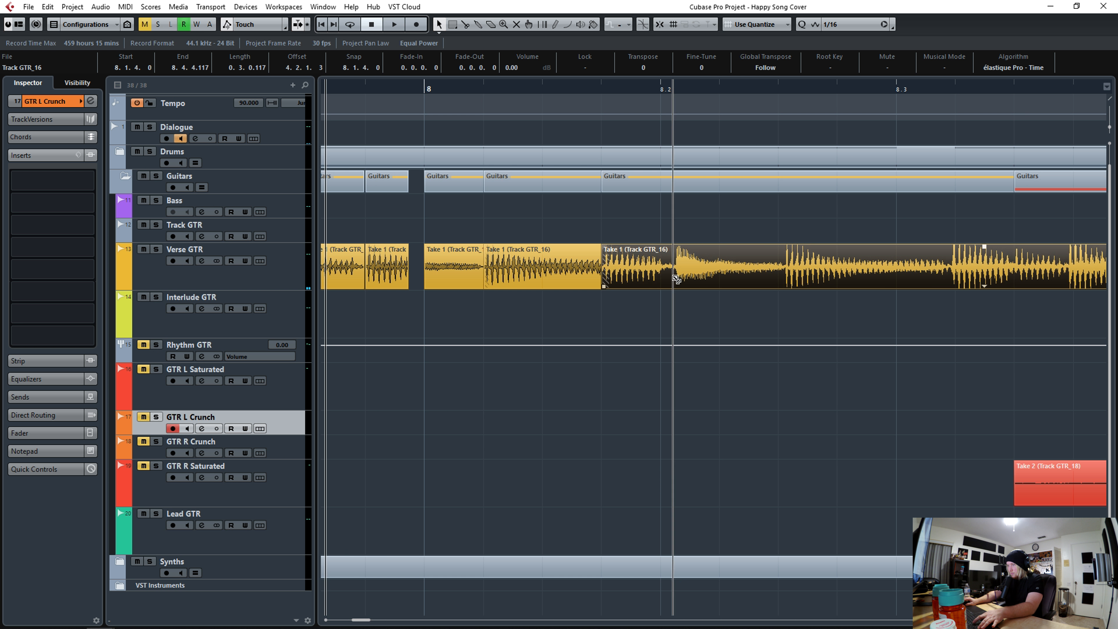
{"action": "left_click", "coordinate": [676, 278], "text": "alt"}
{"action": "key", "text": "q"}
{"action": "key", "text": "space"}
{"action": "key", "text": "space"}
{"action": "left_click", "coordinate": [707, 280], "text": "alt"}
{"action": "key", "text": "q"}
{"action": "left_click", "coordinate": [789, 279], "text": "alt"}
{"action": "key", "text": "q"}
{"action": "left_click", "coordinate": [948, 280], "text": "alt"}
{"action": "key", "text": "q"}
{"action": "left_click", "coordinate": [1021, 280], "text": "alt"}
- Split and quantize the last hits leading toward bar 9
{"action": "key", "text": "q"}
{"action": "left_click", "coordinate": [1069, 281], "text": "alt"}
{"action": "key", "text": "q"}
{"action": "left_click_drag", "start_coordinate": [579, 89], "coordinate": [578, 73]}
{"action": "left_click", "coordinate": [966, 282], "text": "alt"}
{"action": "key", "text": "q"}
{"action": "left_click", "coordinate": [998, 281], "text": "alt"}
{"action": "key", "text": "q"}
{"action": "left_click_drag", "start_coordinate": [654, 90], "coordinate": [654, 71]}
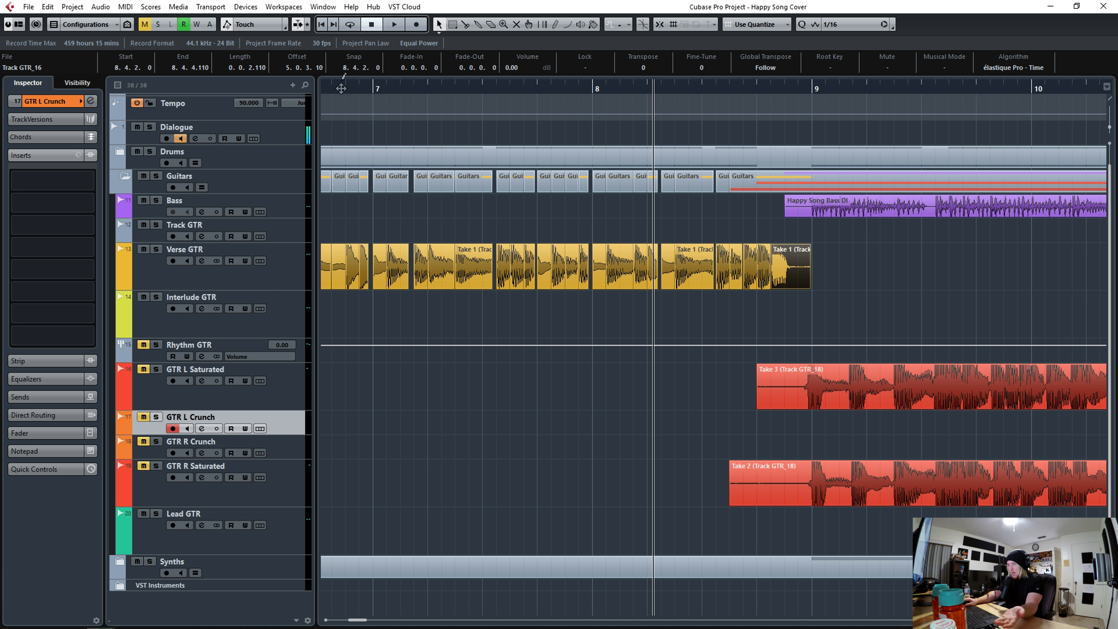
- Play back the whole quantized verse guitar part
{"action": "left_click_drag", "start_coordinate": [335, 89], "coordinate": [387, 64]}
{"action": "left_click", "coordinate": [484, 396]}
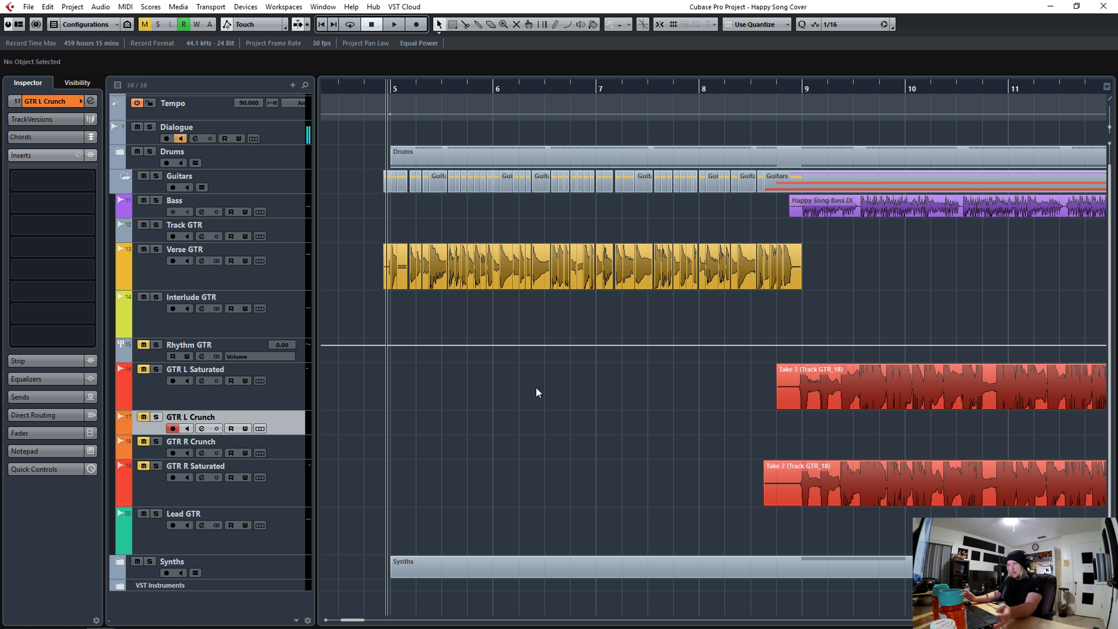
{"action": "key", "text": "space"}
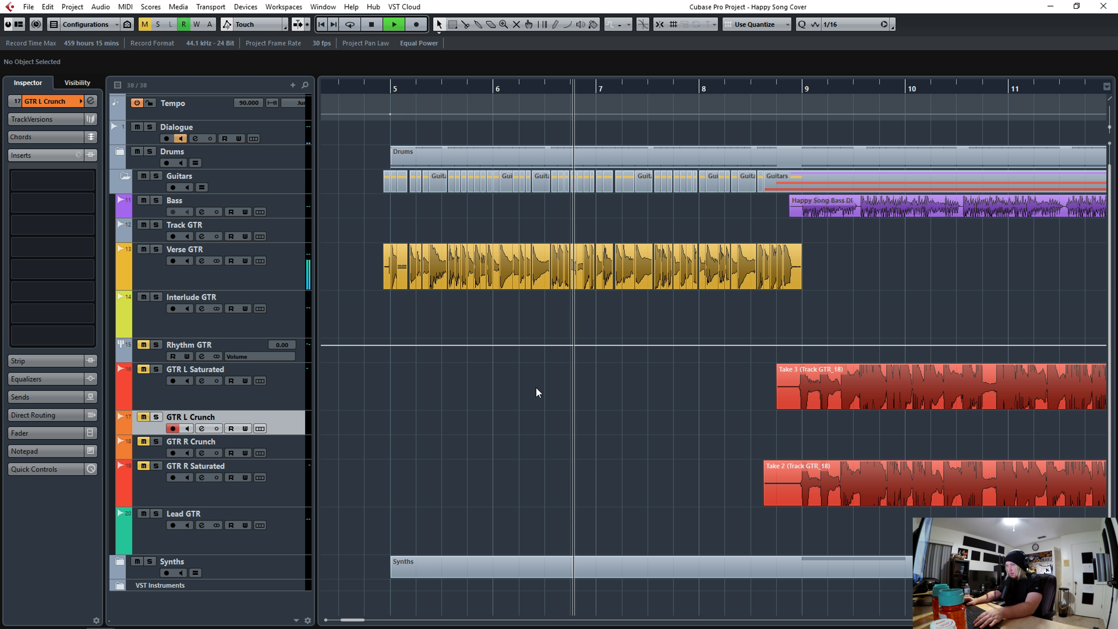
{"action": "key", "text": "space"}
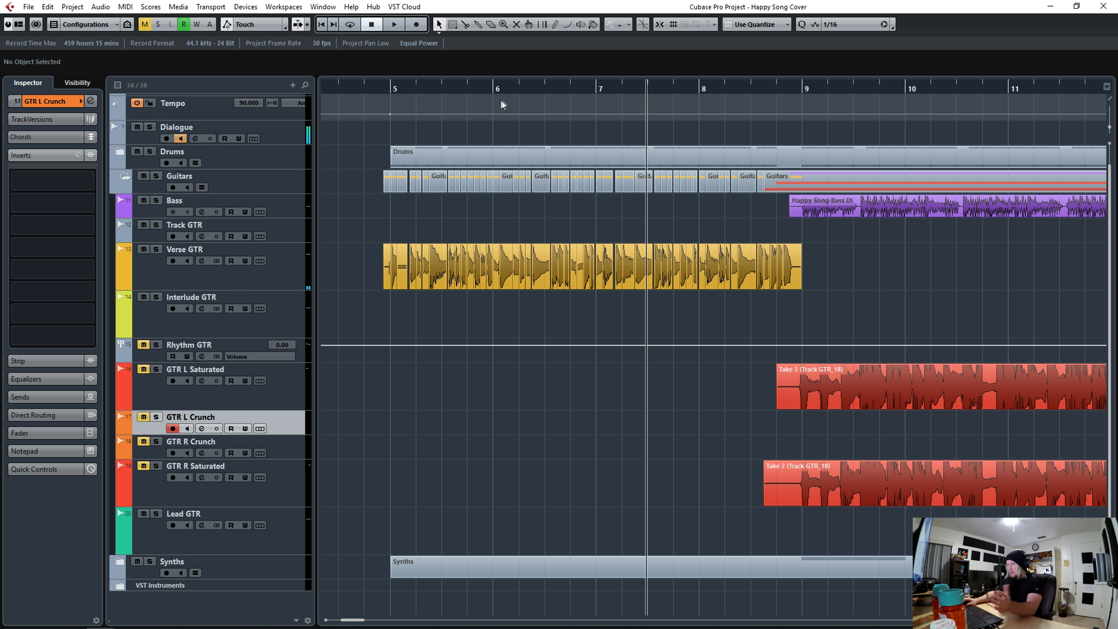
- Select all the take's slices and close the gaps between them with Close Gaps (Time Stretch)
{"action": "left_click_drag", "start_coordinate": [500, 87], "coordinate": [391, 272]}
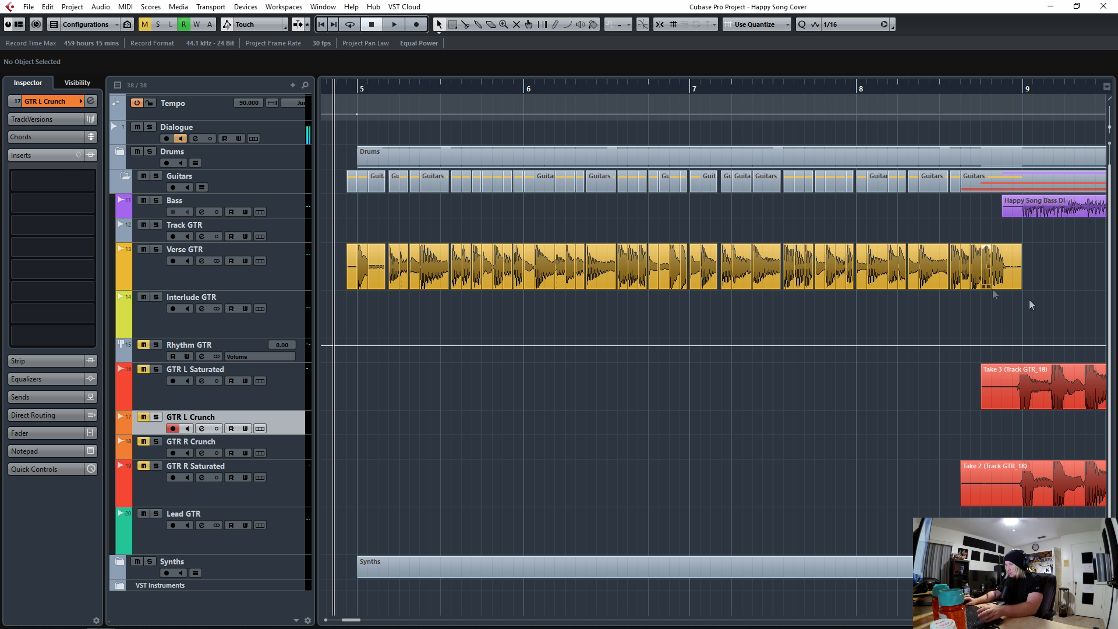
{"action": "left_click_drag", "start_coordinate": [1052, 315], "coordinate": [362, 236]}
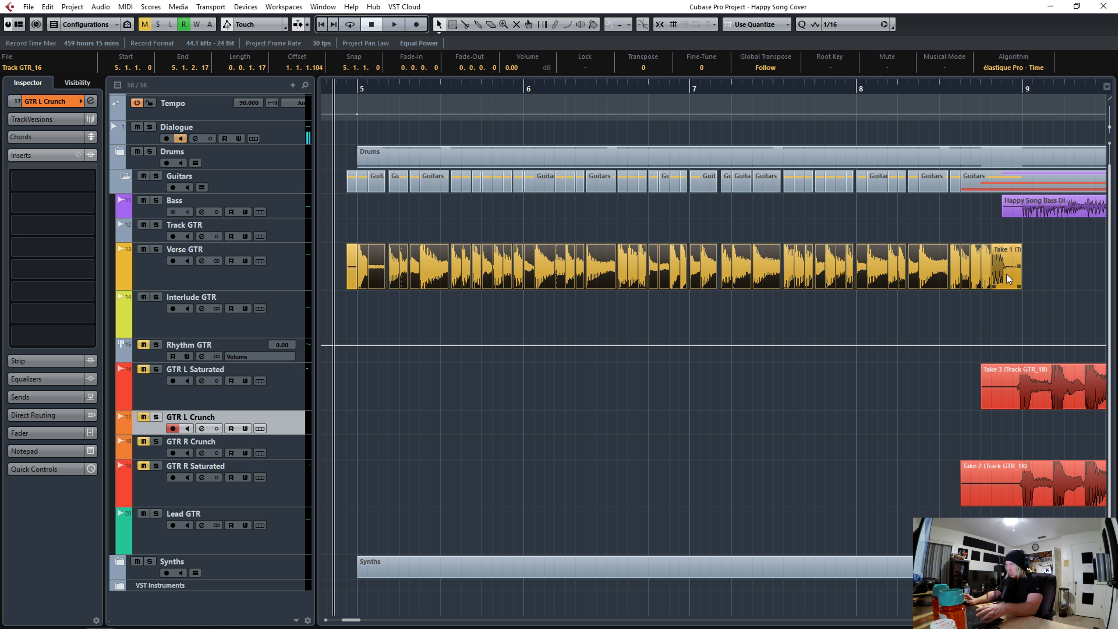
{"action": "left_click", "coordinate": [101, 7]}
{"action": "mouse_move", "coordinate": [128, 101]}
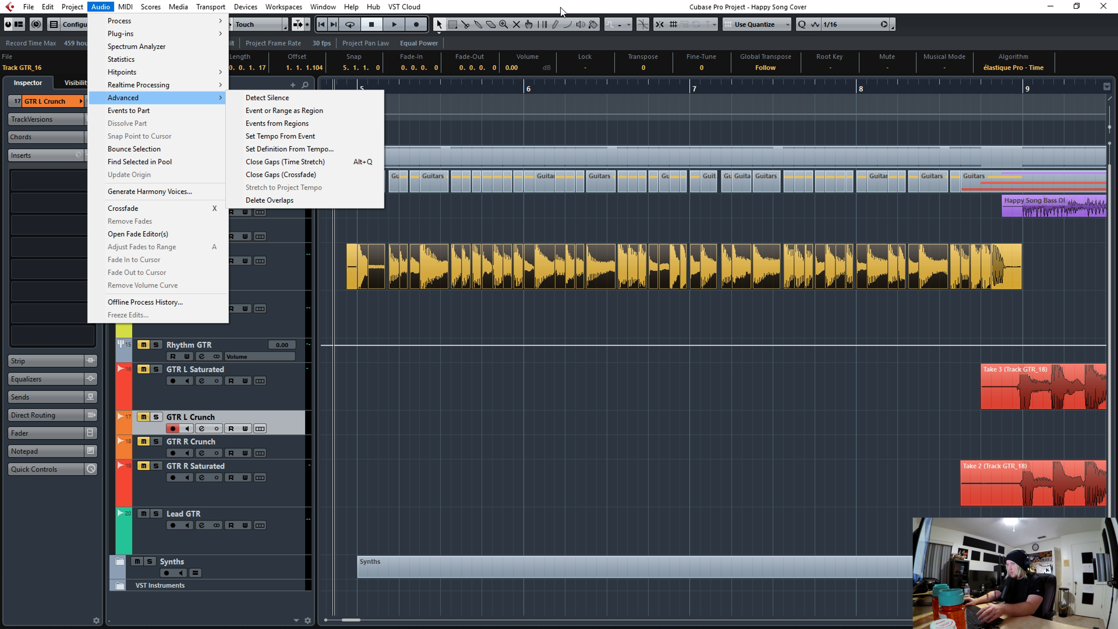
{"action": "left_click", "coordinate": [330, 162]}
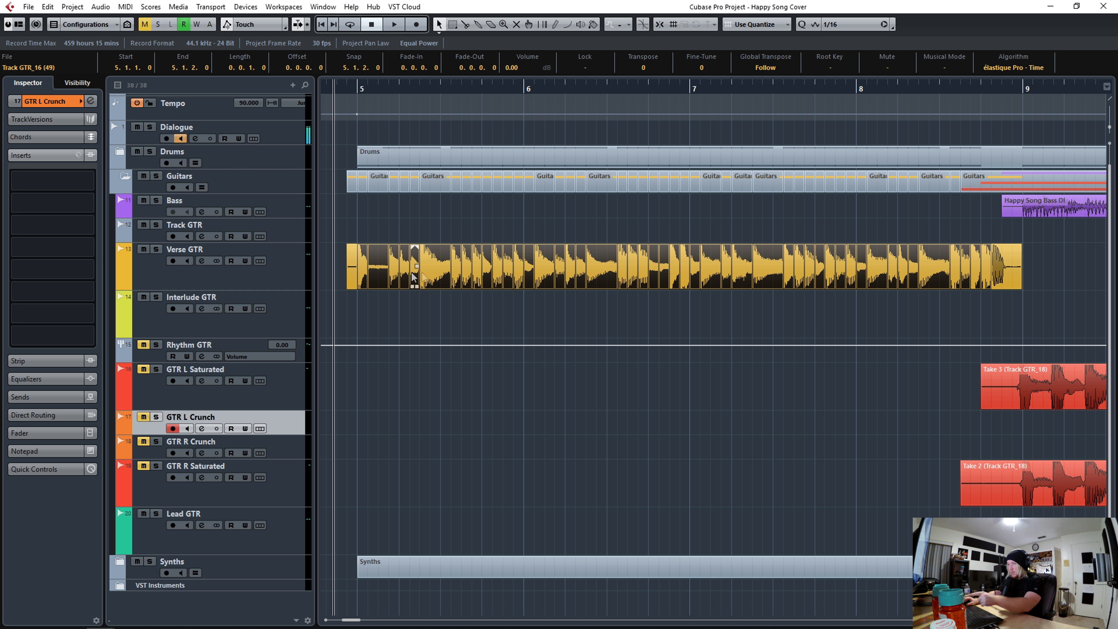
- Select all the slices again and crossfade them
{"action": "left_click", "coordinate": [1014, 303]}
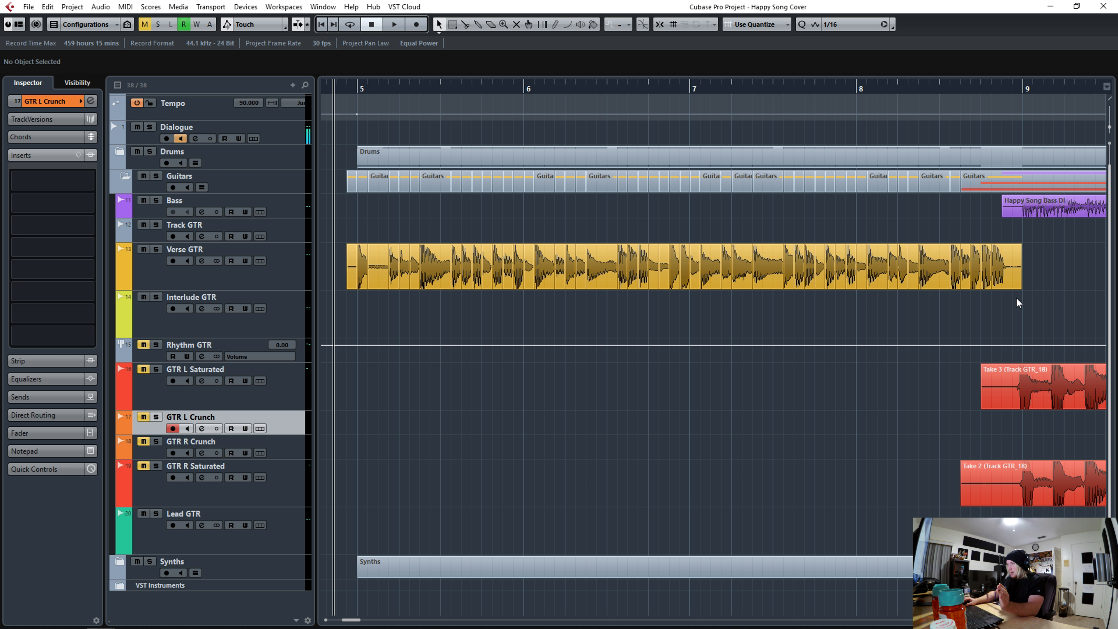
{"action": "left_click_drag", "start_coordinate": [1034, 298], "coordinate": [331, 241]}
{"action": "key", "text": "x"}
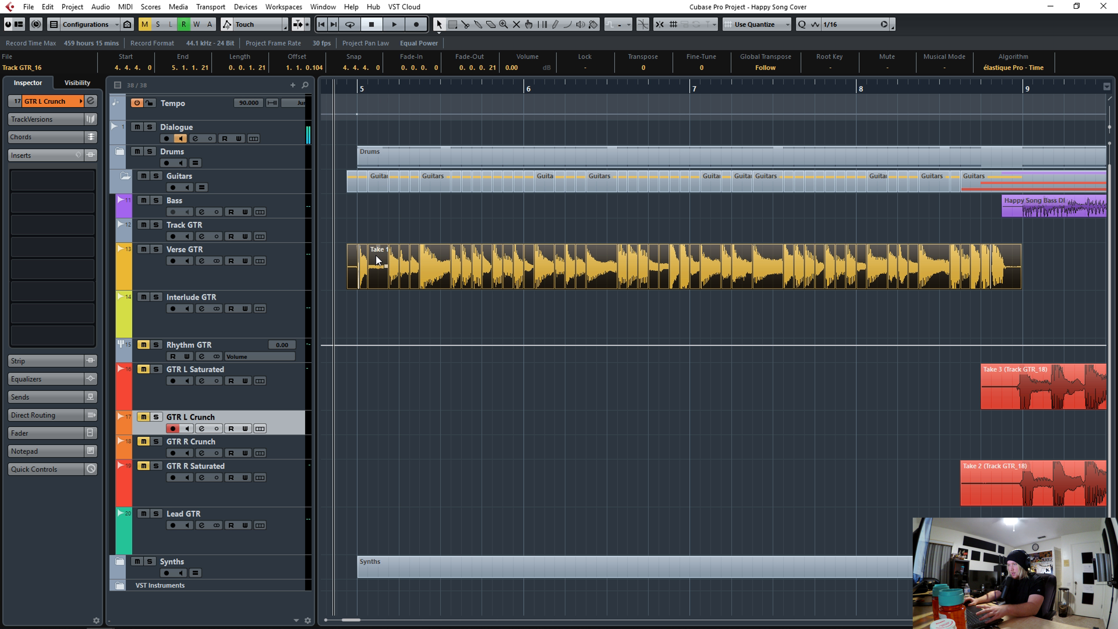
- Bounce the selected slices into one event, replacing the original events
{"action": "right_click", "coordinate": [377, 258]}
{"action": "mouse_move", "coordinate": [429, 480]}
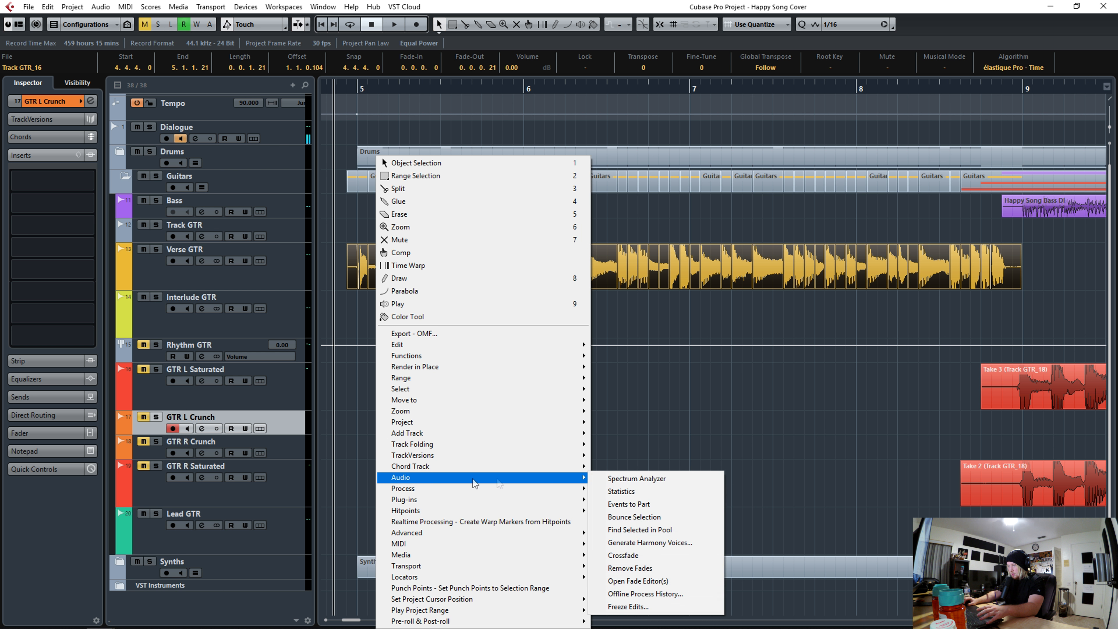
{"action": "left_click", "coordinate": [620, 518]}
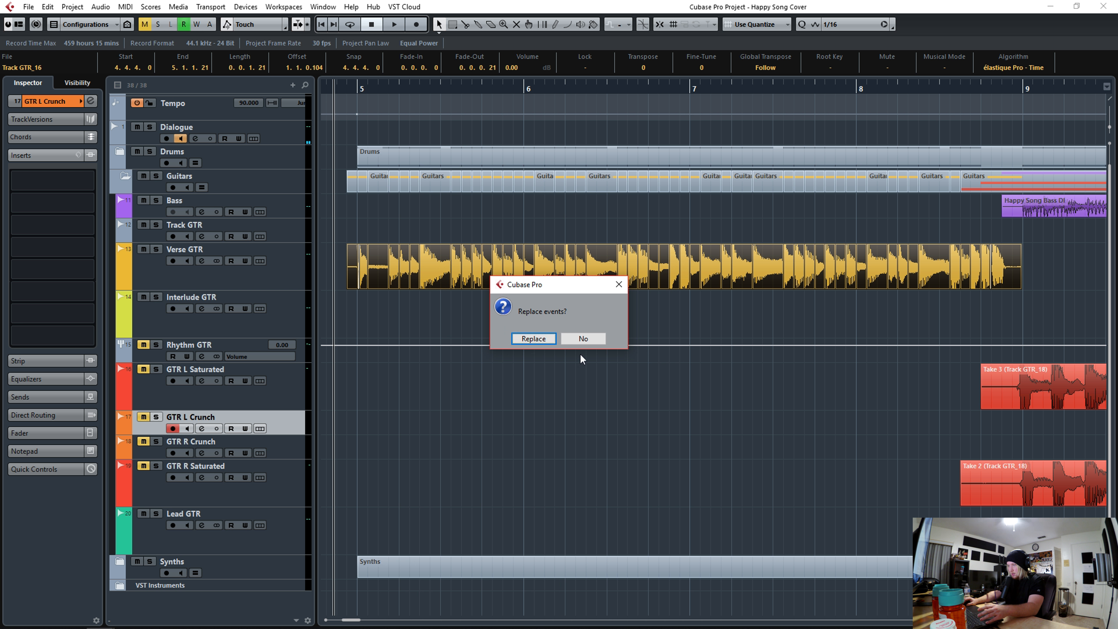
{"action": "left_click", "coordinate": [534, 339]}
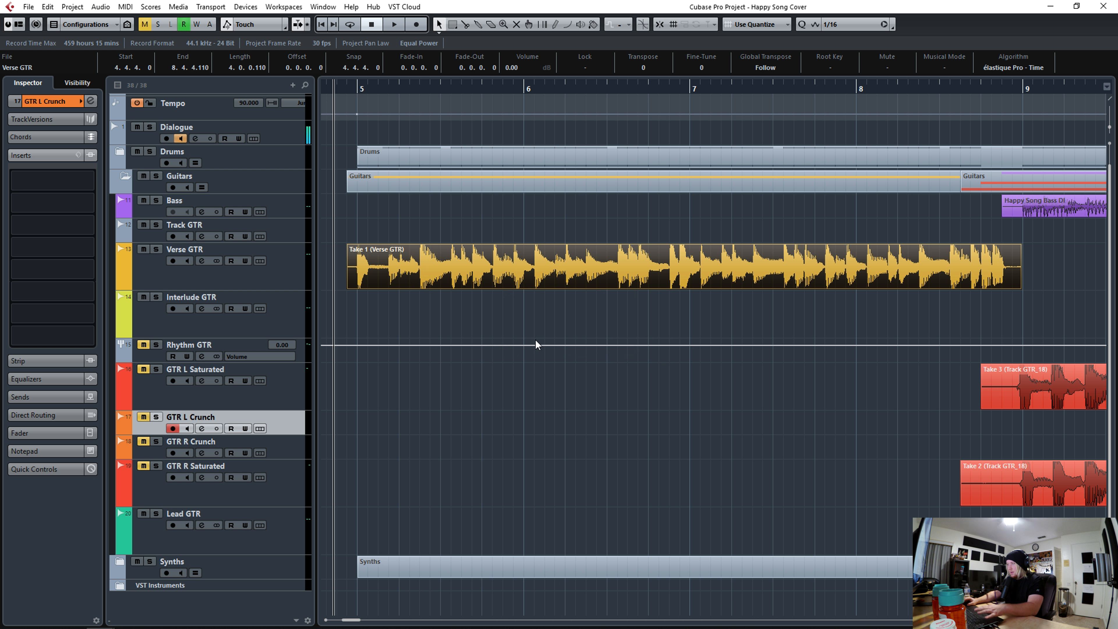
- Open the Verse GTR track's TSE X50 II amp insert and inspect its preamp section
{"action": "left_click_drag", "start_coordinate": [1110, 127], "coordinate": [1112, 138]}
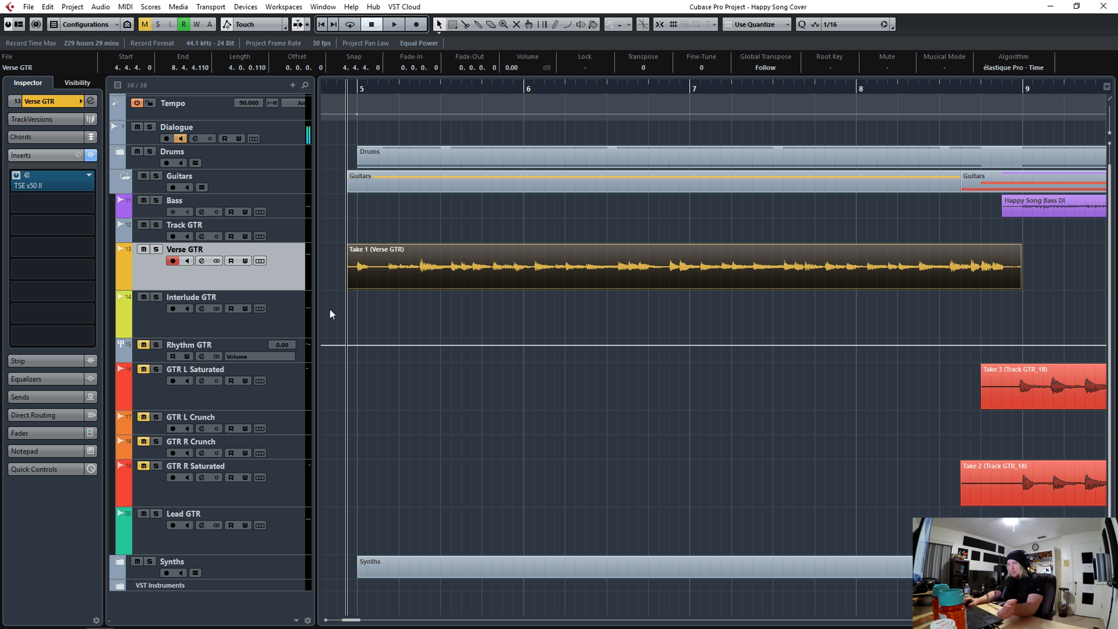
{"action": "left_click", "coordinate": [27, 175]}
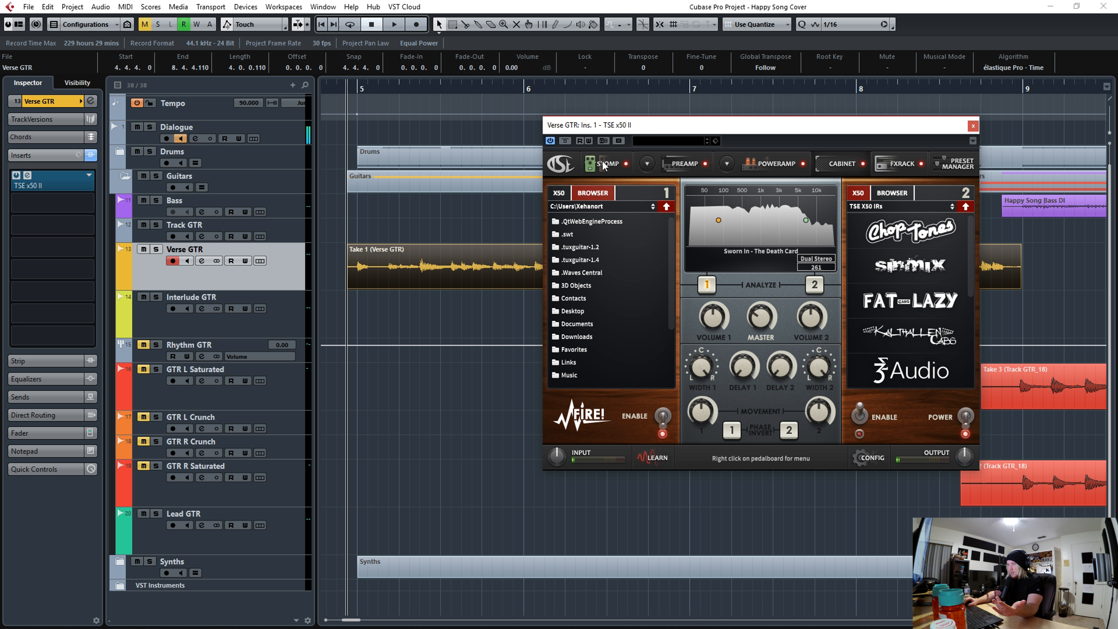
{"action": "left_click", "coordinate": [663, 167]}
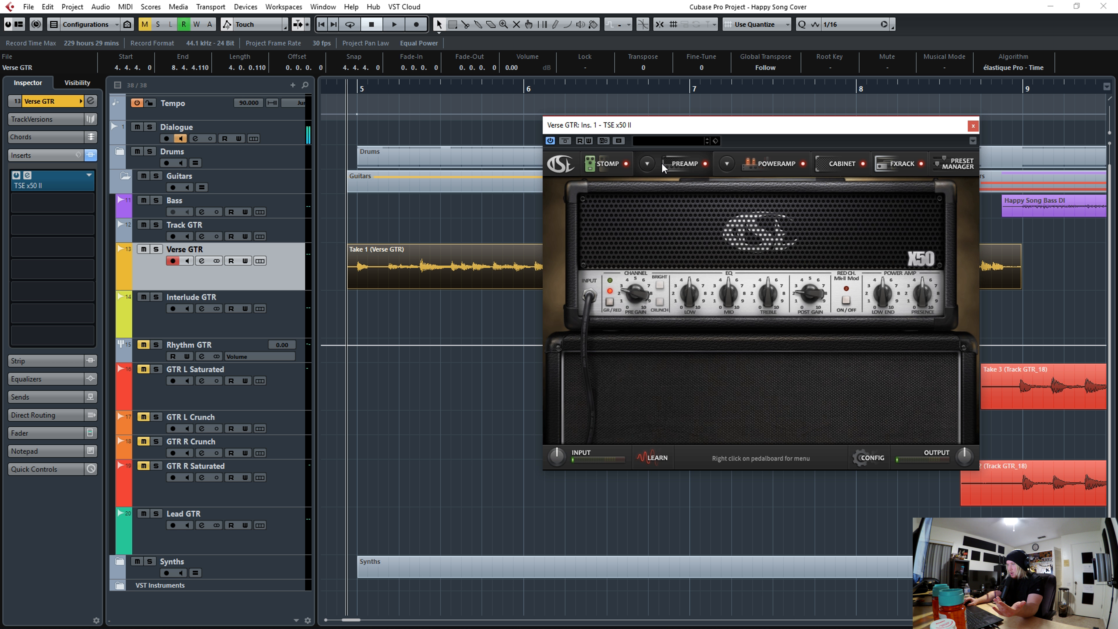
{"action": "left_click", "coordinate": [974, 127]}
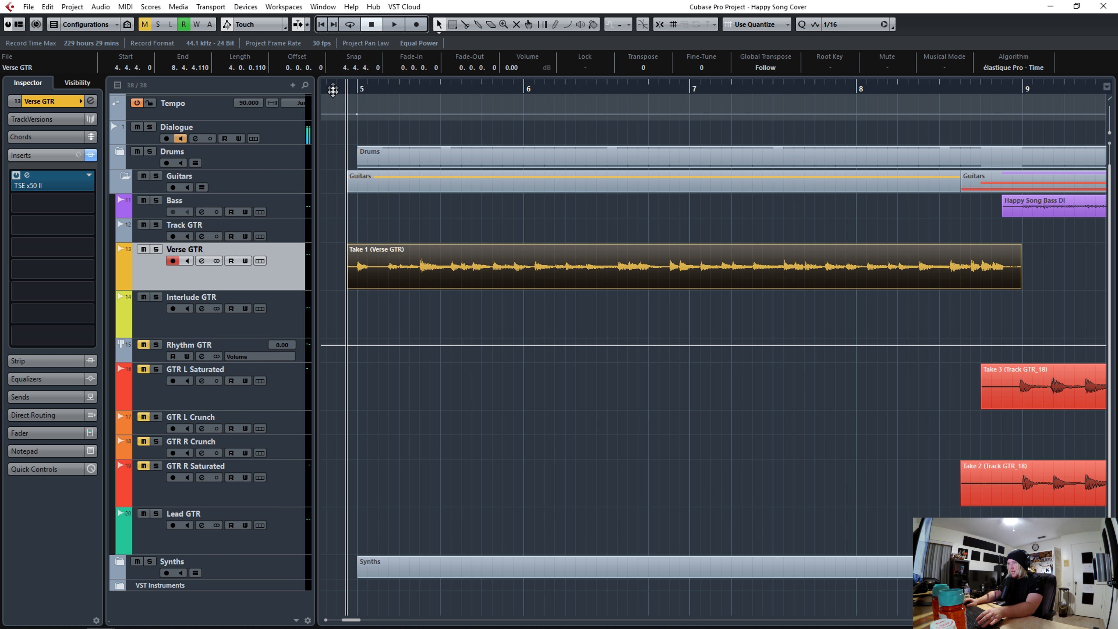
- Split off and delete the silent lead-in before the bounced take's first hit
{"action": "key", "text": "h"}
{"action": "key", "text": "h"}
{"action": "key", "text": "h"}
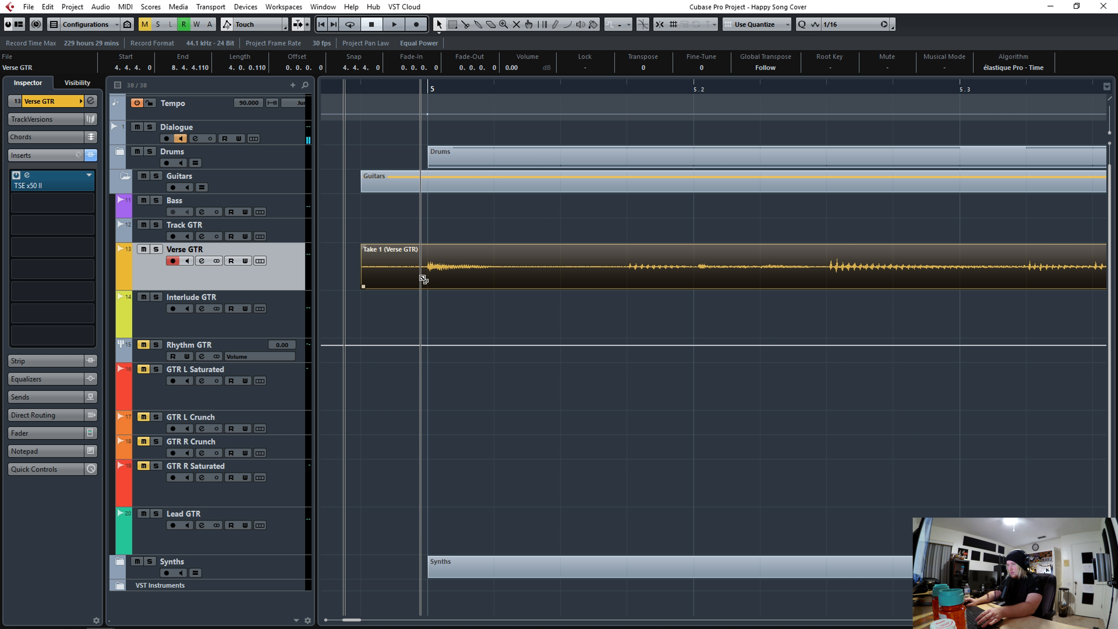
{"action": "left_click", "coordinate": [420, 267], "text": "alt"}
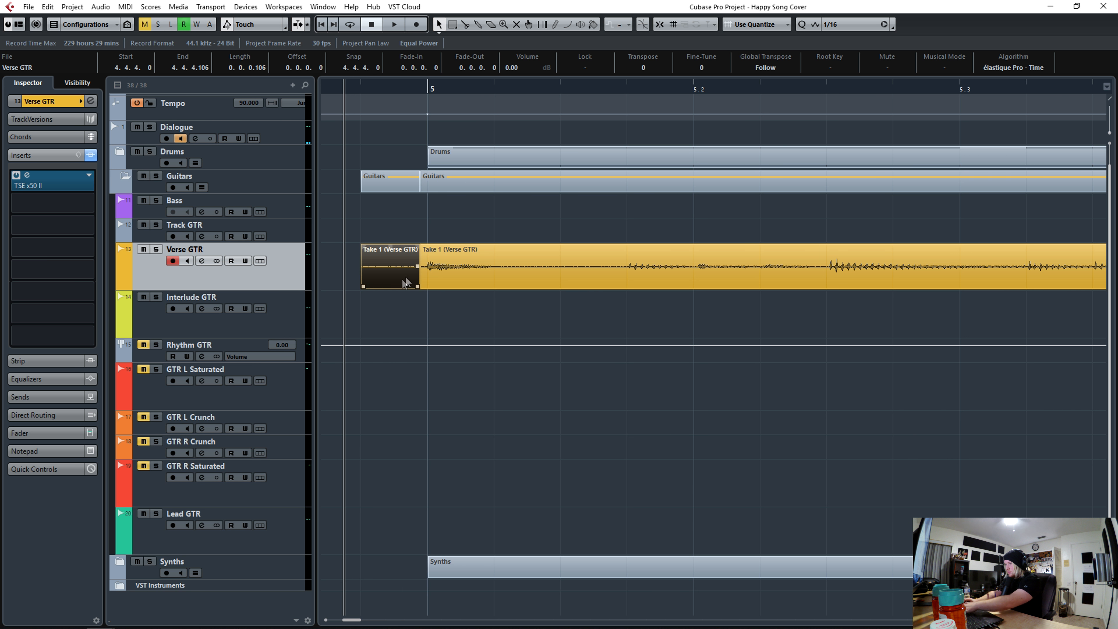
{"action": "key", "text": "Delete"}
- Split off and delete the take's silent tail after its last hit near the end of bar 8
{"action": "left_click", "coordinate": [387, 88]}
{"action": "key", "text": "g"}
{"action": "key", "text": "g"}
{"action": "key", "text": "g"}
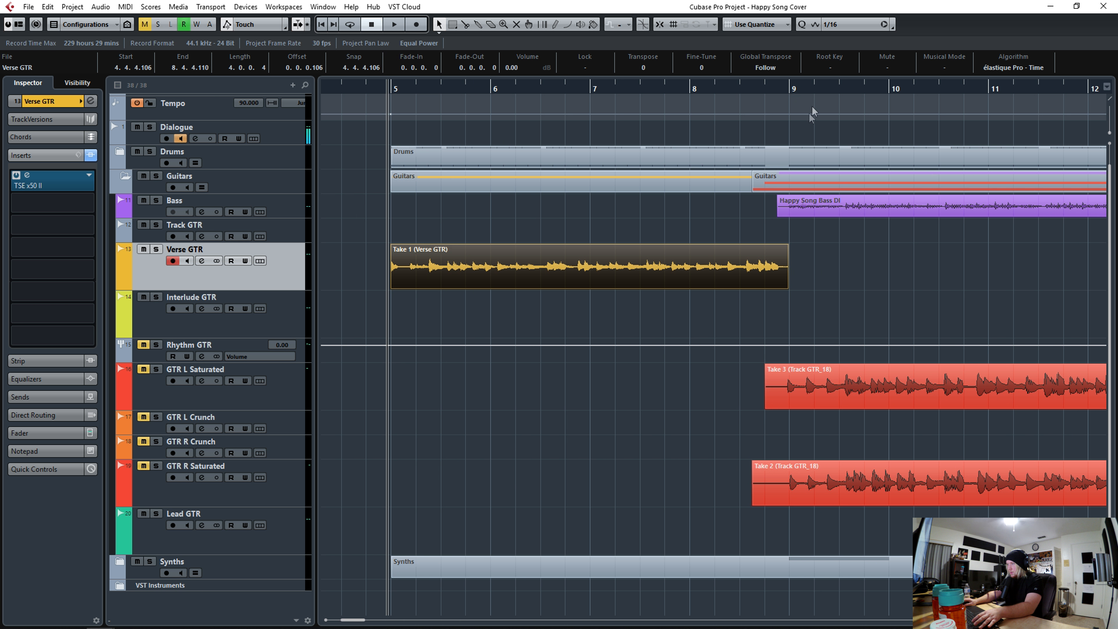
{"action": "left_click", "coordinate": [782, 90]}
{"action": "key", "text": "h"}
{"action": "key", "text": "h"}
{"action": "key", "text": "h"}
{"action": "key", "text": "h"}
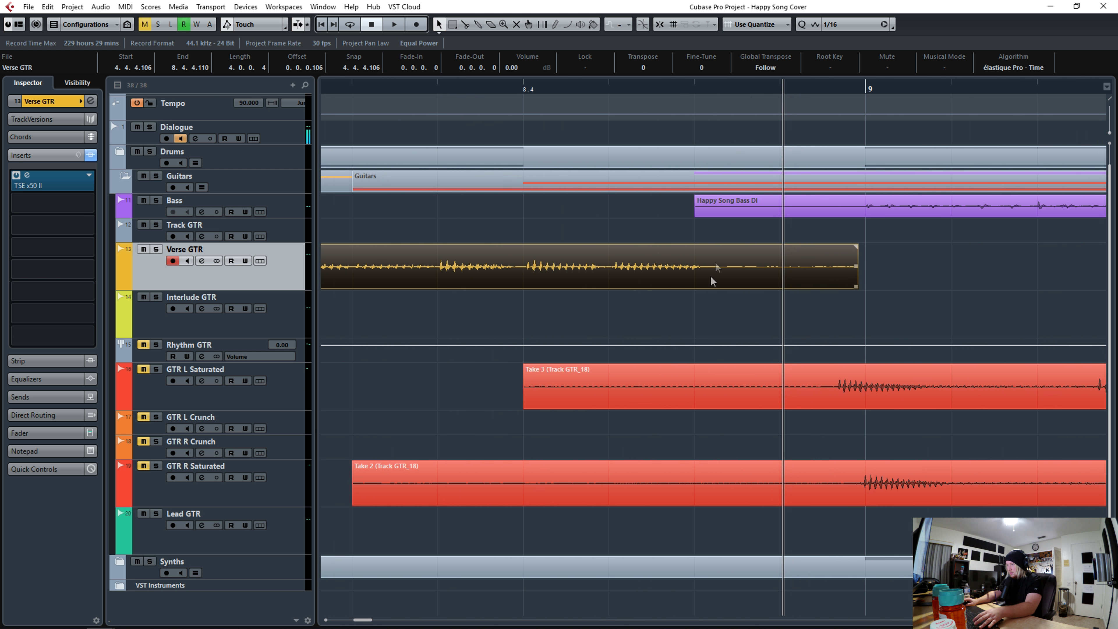
{"action": "left_click_drag", "start_coordinate": [1111, 133], "coordinate": [1110, 118]}
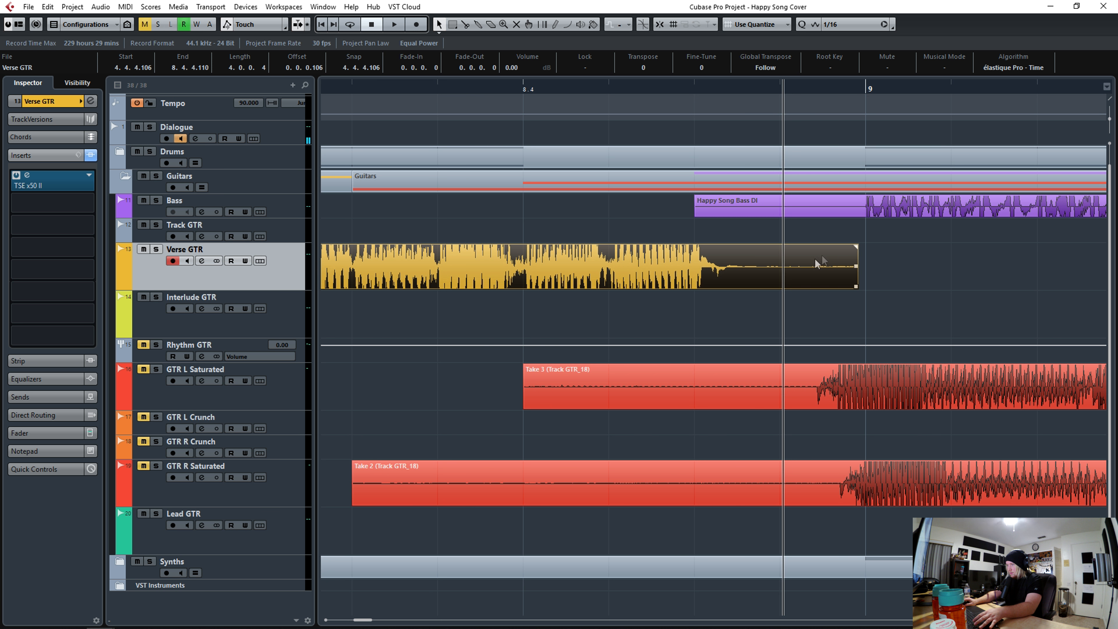
{"action": "left_click", "coordinate": [725, 277], "text": "alt"}
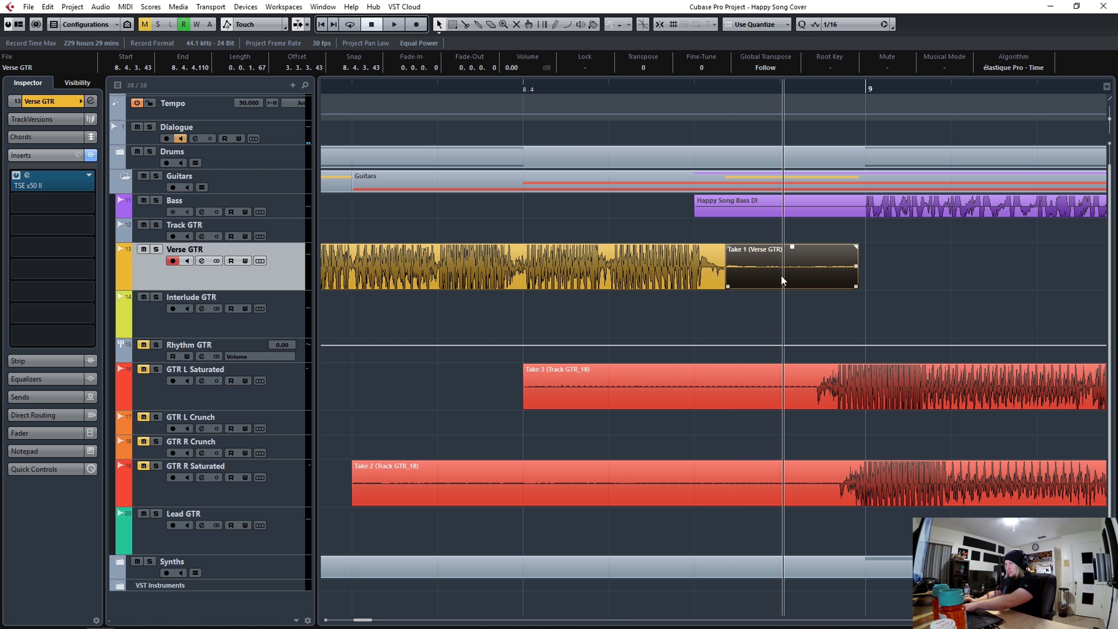
{"action": "key", "text": "Delete"}
{"action": "left_click_drag", "start_coordinate": [688, 85], "coordinate": [688, 55]}
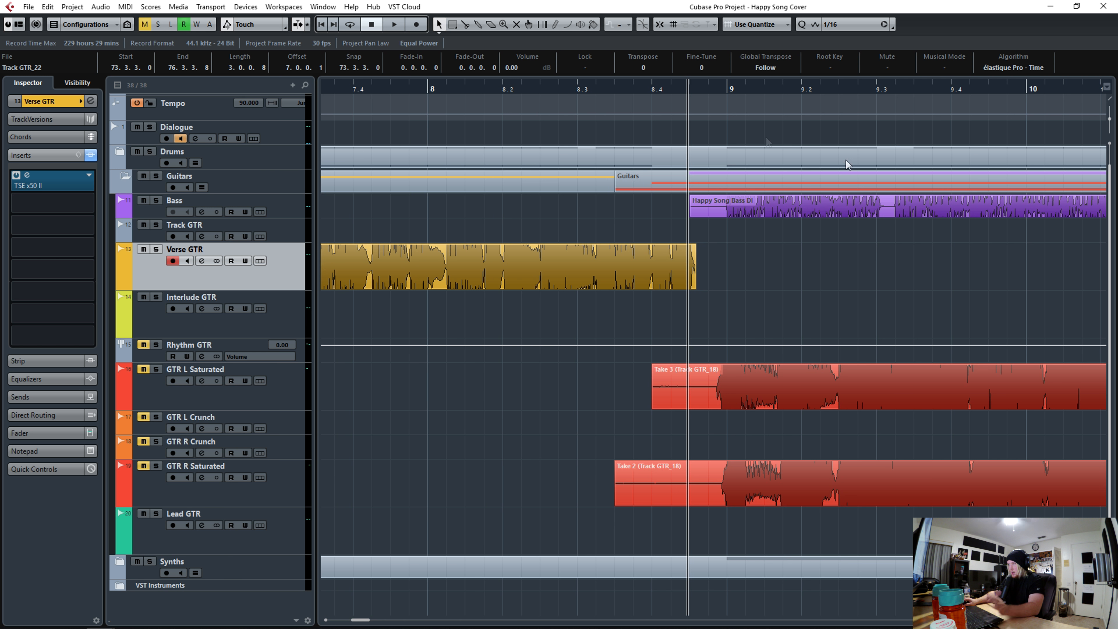
{"action": "left_click_drag", "start_coordinate": [1110, 119], "coordinate": [1109, 133]}
{"action": "left_click", "coordinate": [555, 85]}
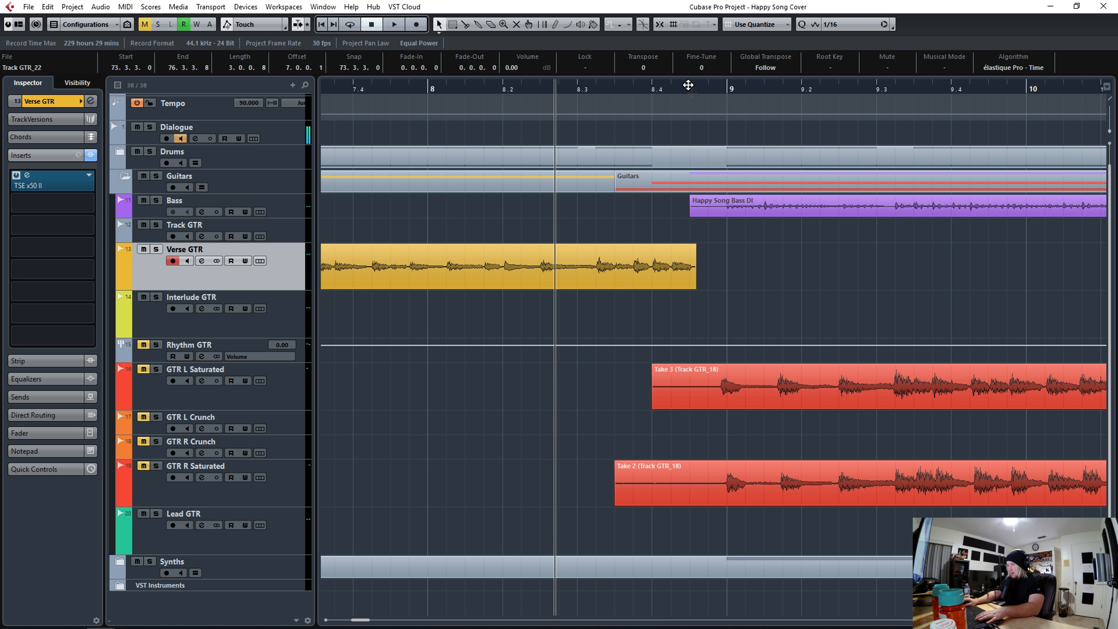
{"action": "left_click_drag", "start_coordinate": [696, 282], "coordinate": [694, 283]}
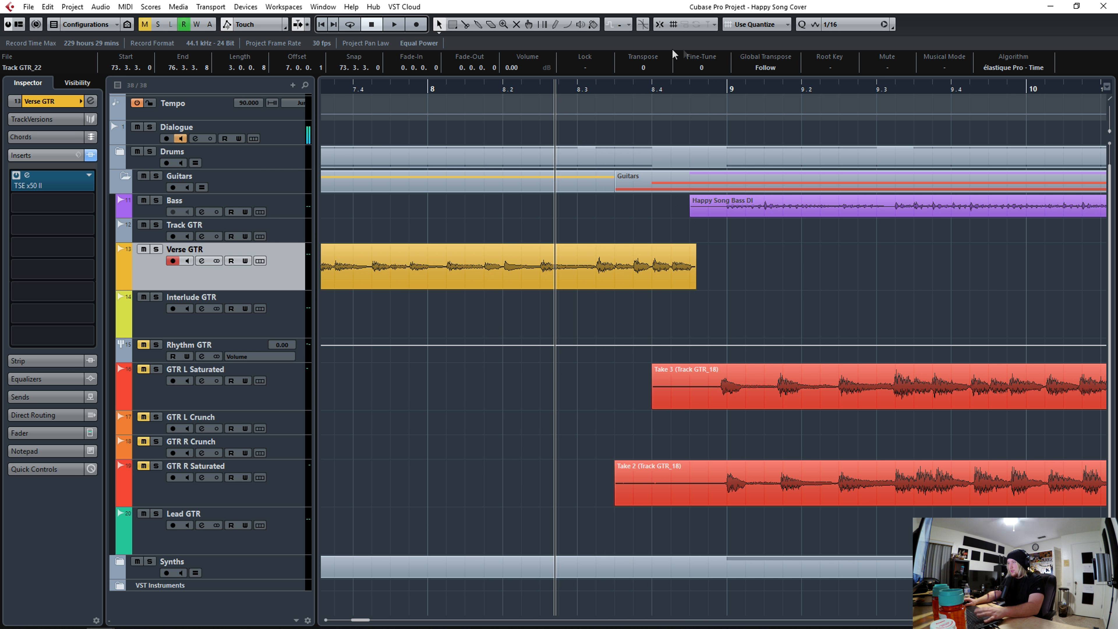
- Rename the bounced take's audio as Verse GTR-01
{"action": "left_click", "coordinate": [663, 26]}
{"action": "key", "text": "shift+e"}
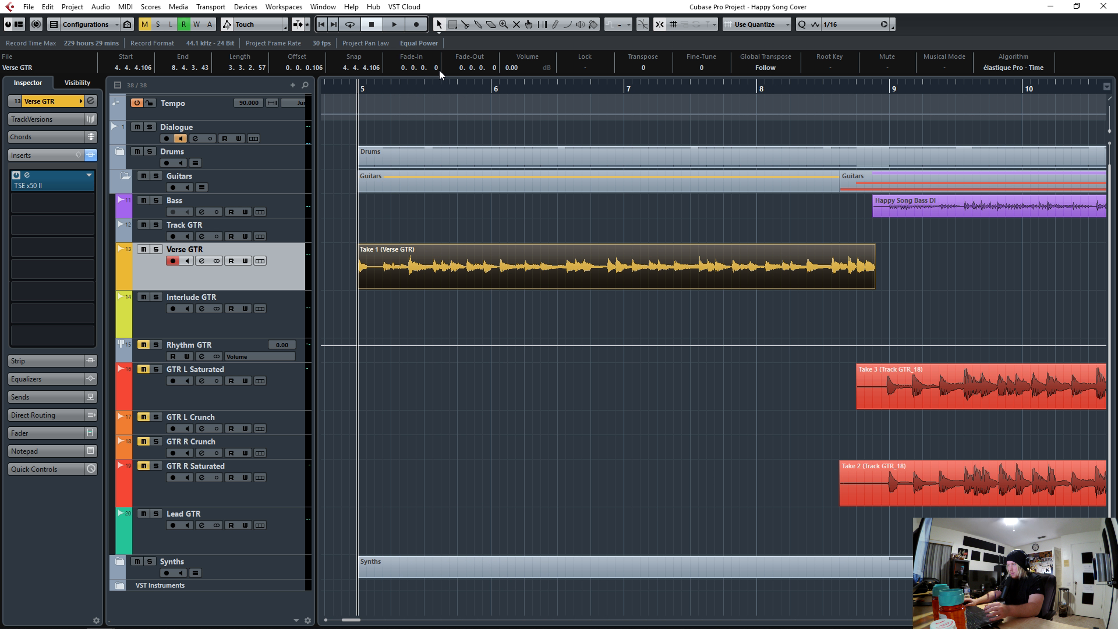
{"action": "left_click_drag", "start_coordinate": [436, 69], "coordinate": [496, 82]}
{"action": "key", "text": "Return"}
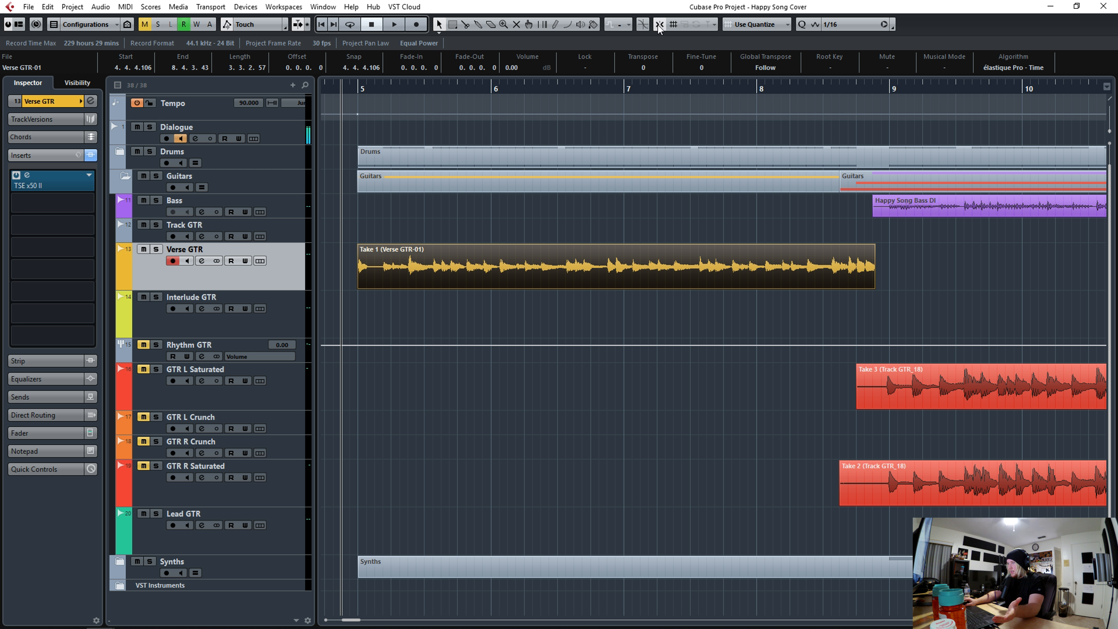
- Set the grid to 1/1 and paste a copy of the Verse GTR take at bar 13
{"action": "left_click", "coordinate": [849, 24]}
{"action": "left_click", "coordinate": [848, 40]}
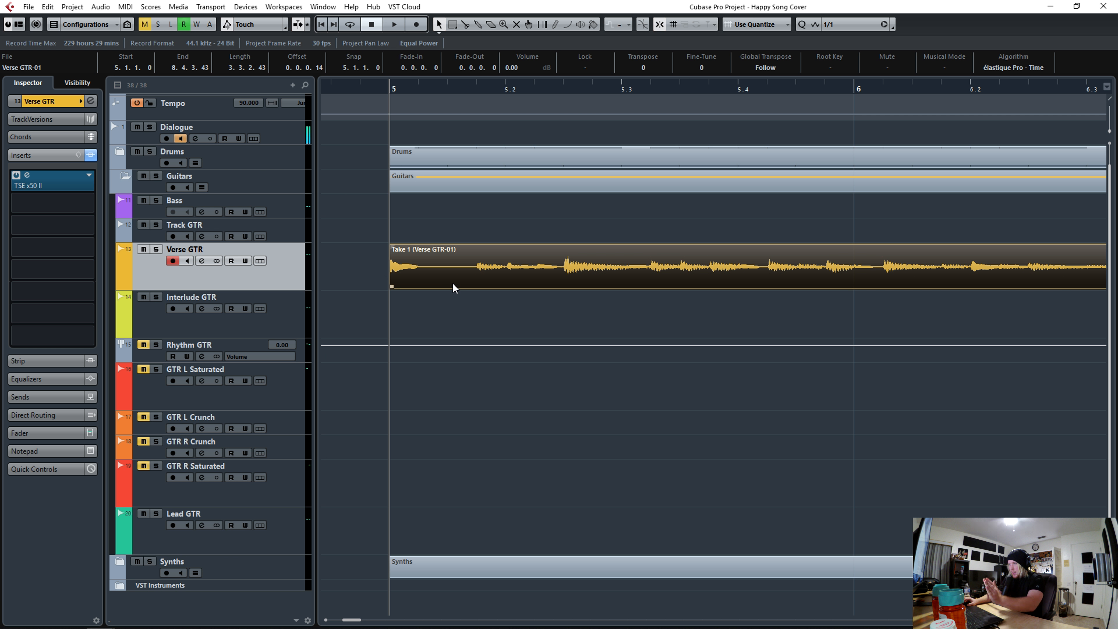
{"action": "left_click_drag", "start_coordinate": [374, 92], "coordinate": [344, 78]}
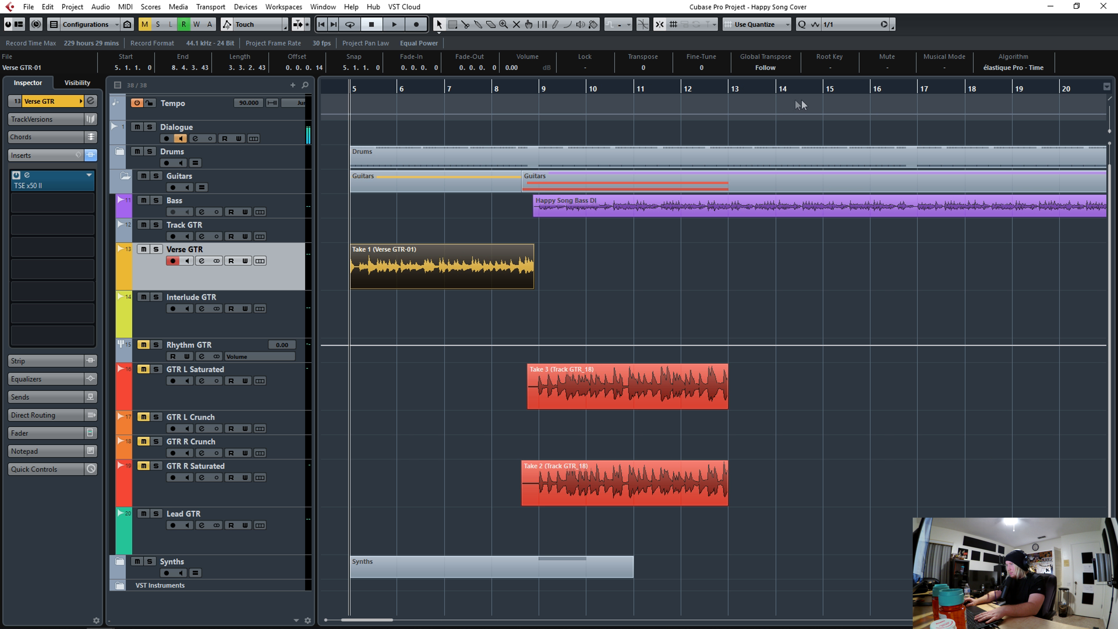
{"action": "left_click_drag", "start_coordinate": [934, 91], "coordinate": [628, 173]}
{"action": "key", "text": "space"}
{"action": "key", "text": "space"}
{"action": "left_click", "coordinate": [656, 90]}
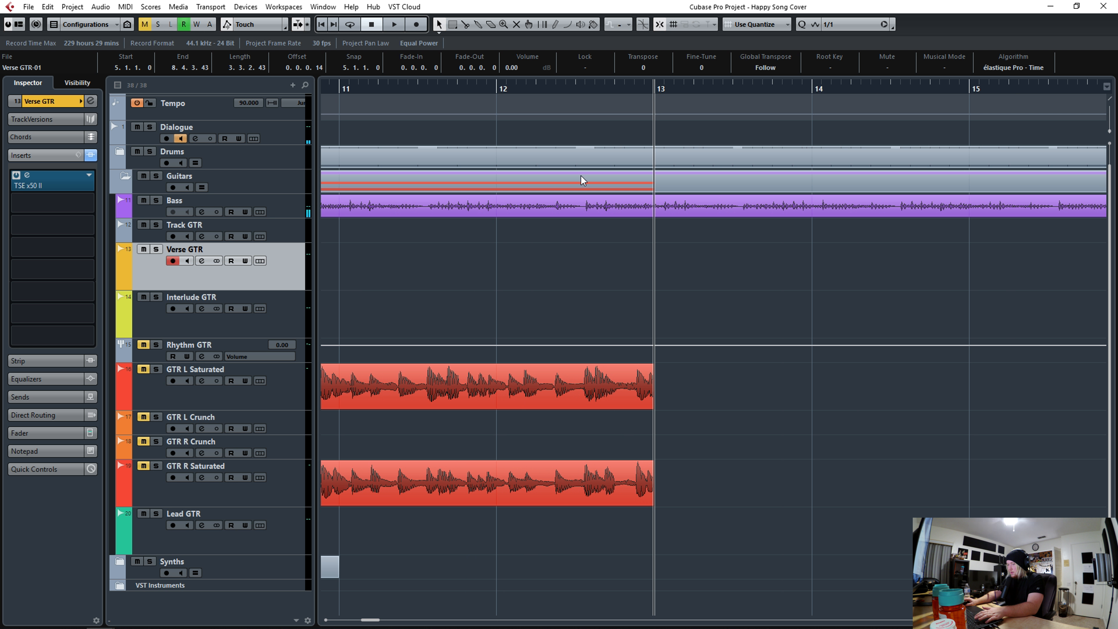
{"action": "key", "text": "ctrl+v"}
- Paste another copy of the Verse GTR take at bar 21 and select both pasted copies
{"action": "key", "text": "space"}
{"action": "left_click_drag", "start_coordinate": [638, 89], "coordinate": [637, 59]}
{"action": "left_click_drag", "start_coordinate": [719, 89], "coordinate": [767, 126]}
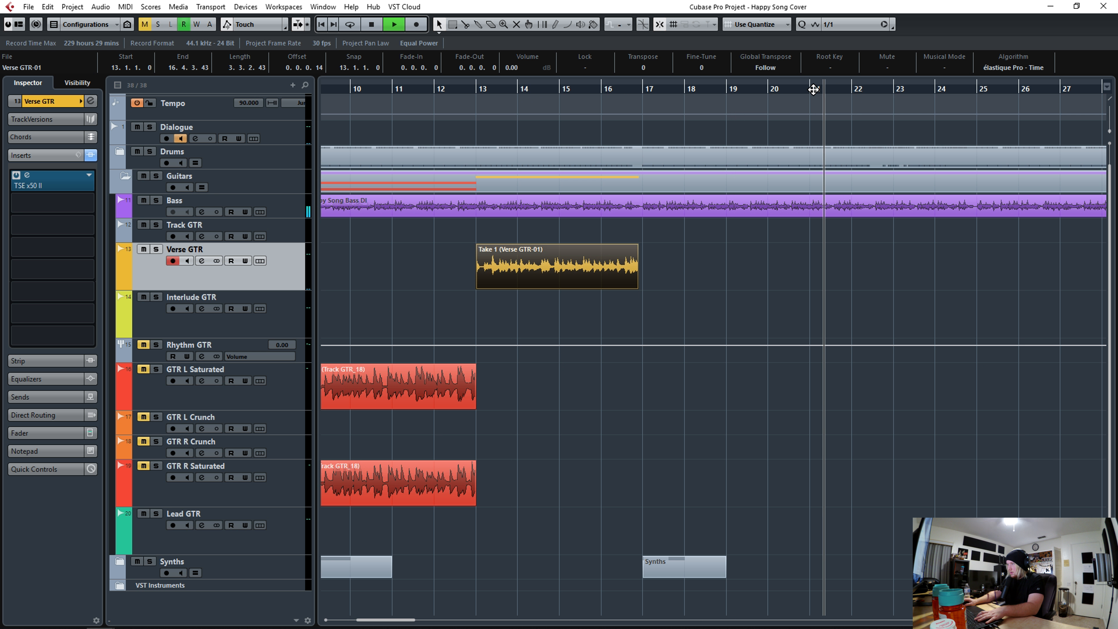
{"action": "key", "text": "space"}
{"action": "left_click", "coordinate": [814, 89]}
{"action": "key", "text": "ctrl+v"}
{"action": "left_click_drag", "start_coordinate": [691, 88], "coordinate": [695, 70]}
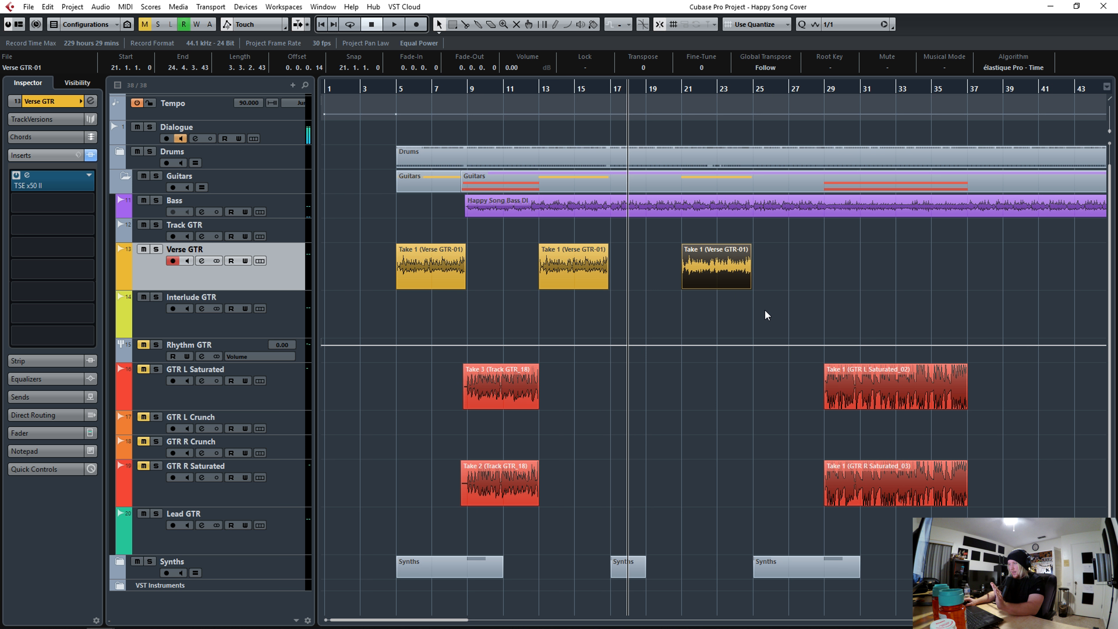
{"action": "left_click_drag", "start_coordinate": [776, 311], "coordinate": [592, 263]}
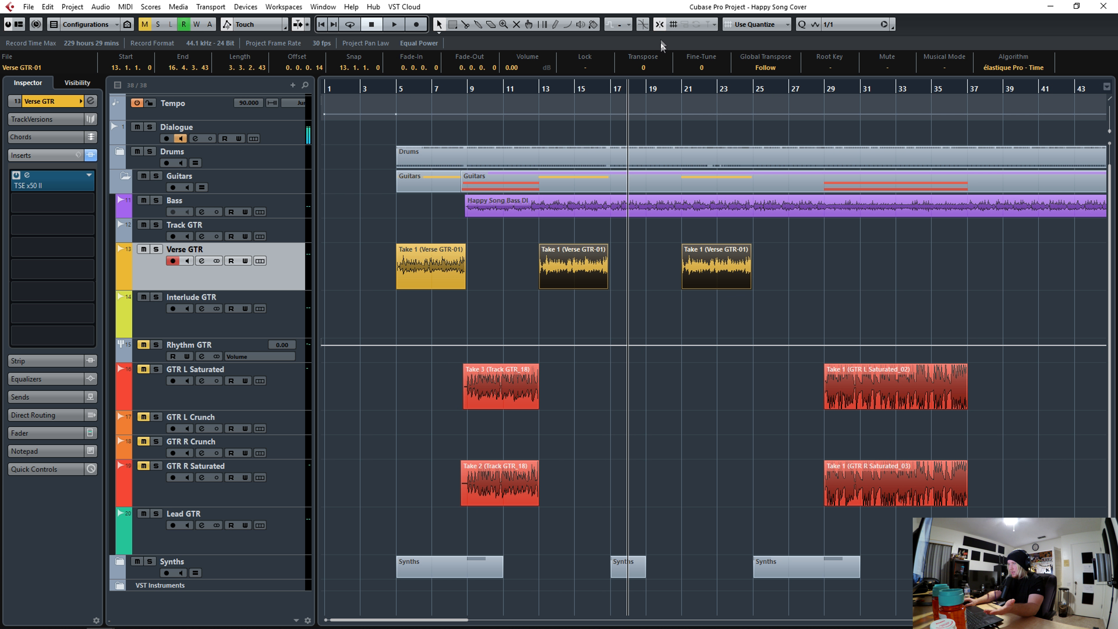
{"action": "left_click", "coordinate": [658, 28]}
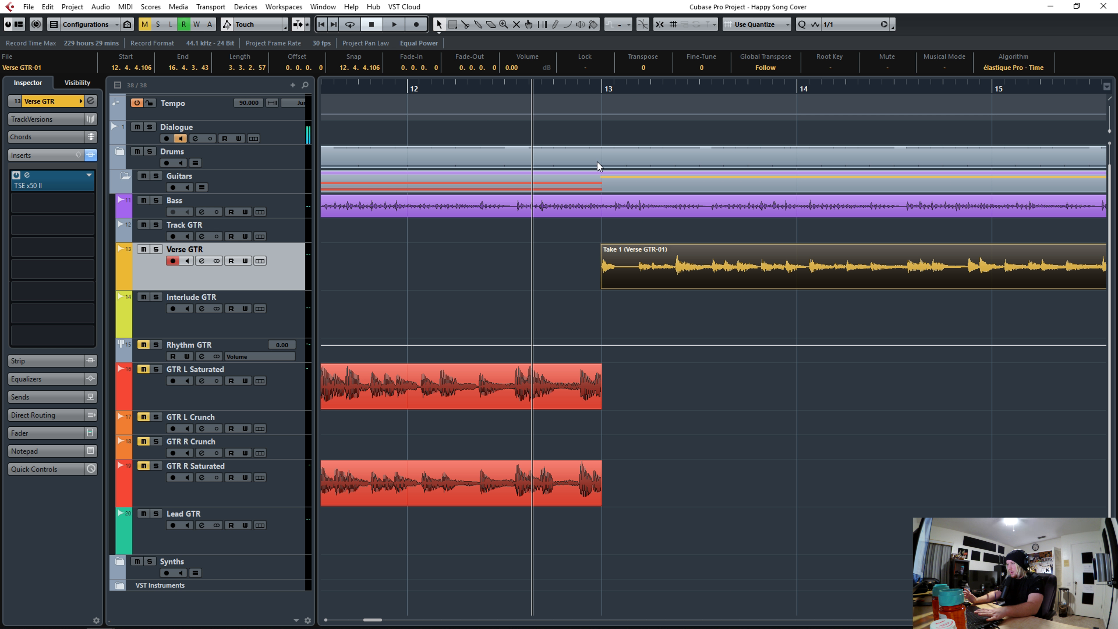
{"action": "left_click_drag", "start_coordinate": [594, 88], "coordinate": [590, 54]}
{"action": "key", "text": "space"}
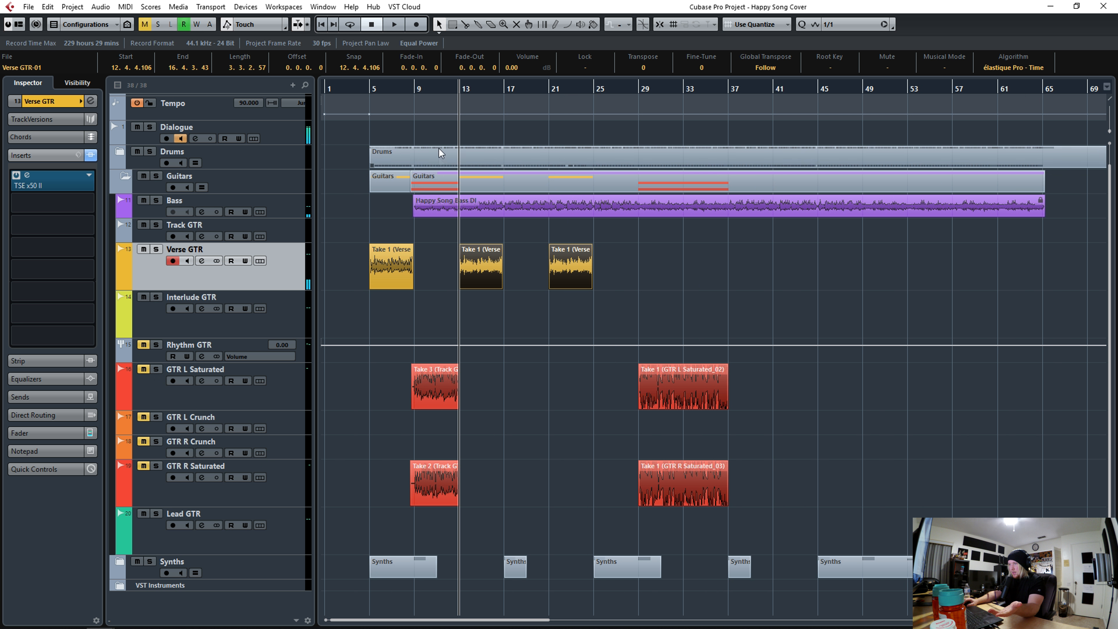
- Split the GTR L Saturated take at its first hit near bar 9 and shorten the lead-in piece from its start
{"action": "left_click_drag", "start_coordinate": [403, 90], "coordinate": [563, 436]}
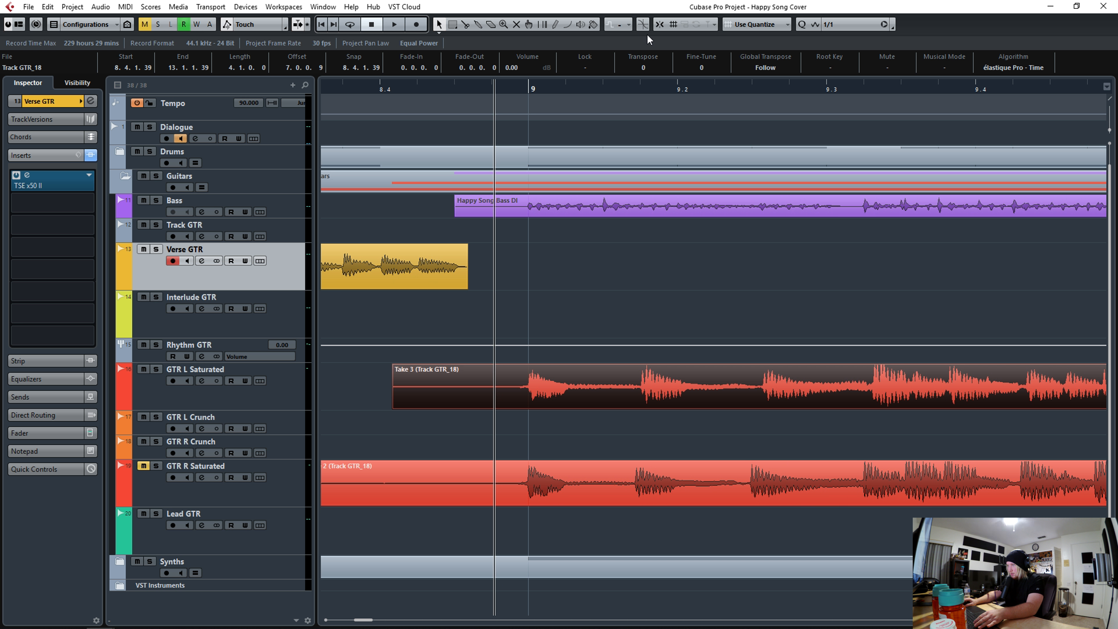
{"action": "left_click", "coordinate": [659, 27]}
{"action": "left_click", "coordinate": [529, 391], "text": "alt"}
{"action": "left_click", "coordinate": [832, 25]}
{"action": "left_click", "coordinate": [833, 87]}
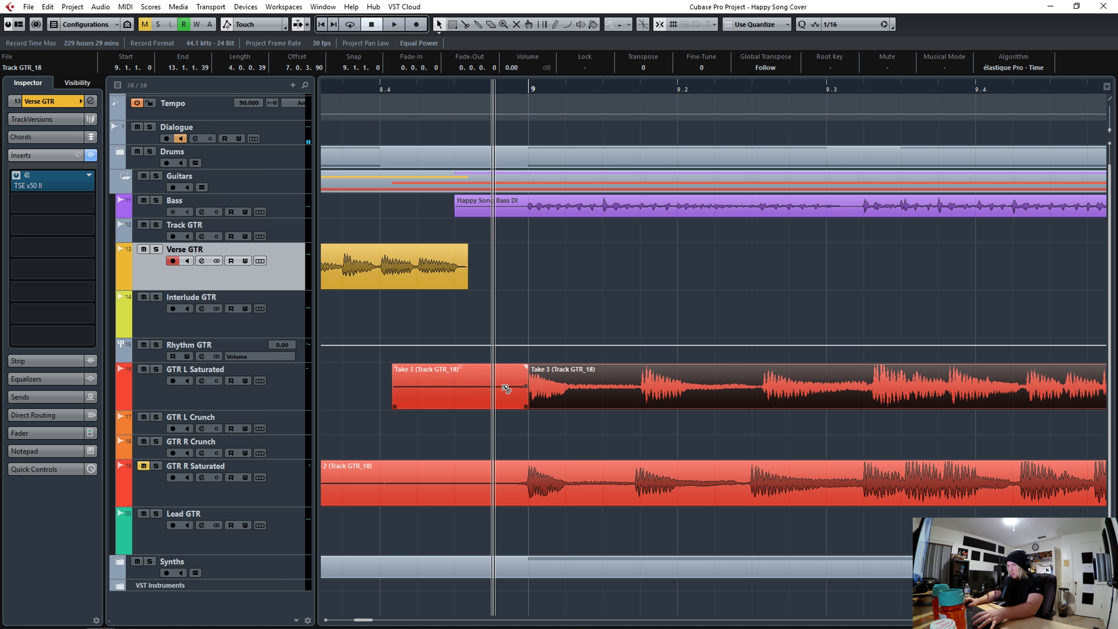
{"action": "left_click_drag", "start_coordinate": [393, 406], "coordinate": [493, 406]}
- Slice the GTR L Saturated take at each hit through bar 9.3 and quantize the slices
{"action": "key", "text": "space"}
{"action": "key", "text": "space"}
{"action": "left_click", "coordinate": [529, 88]}
{"action": "key", "text": "space"}
{"action": "key", "text": "space"}
{"action": "left_click", "coordinate": [567, 396], "text": "alt"}
{"action": "left_click", "coordinate": [631, 398], "text": "alt"}
{"action": "key", "text": "q"}
{"action": "left_click", "coordinate": [677, 399], "text": "alt"}
{"action": "left_click", "coordinate": [746, 400], "text": "alt"}
{"action": "left_click", "coordinate": [844, 404], "text": "alt"}
{"action": "key", "text": "q"}
{"action": "left_click", "coordinate": [886, 404], "text": "alt"}
{"action": "key", "text": "q"}
{"action": "left_click", "coordinate": [922, 404], "text": "alt"}
- Slice and quantize the GTR L Saturated hits through the rest of bar 9
{"action": "key", "text": "q"}
{"action": "key", "text": "space"}
{"action": "key", "text": "space"}
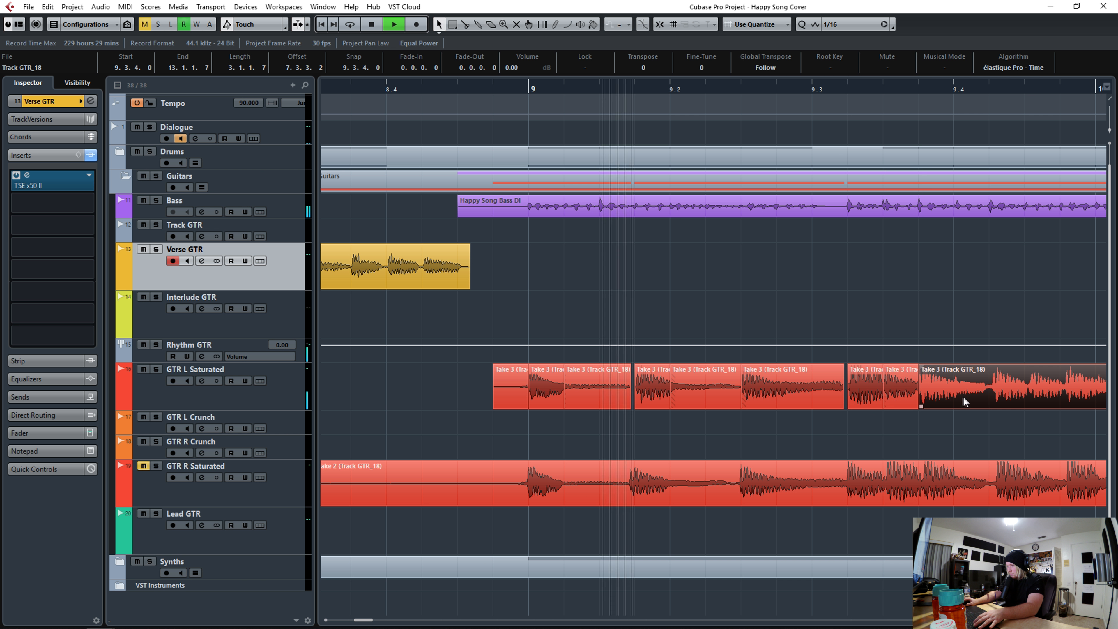
{"action": "left_click", "coordinate": [957, 401], "text": "alt"}
{"action": "left_click", "coordinate": [992, 399], "text": "alt"}
{"action": "left_click", "coordinate": [1028, 398], "text": "alt"}
{"action": "key", "text": "q"}
{"action": "left_click", "coordinate": [1063, 397], "text": "alt"}
- Slice and quantize the GTR L Saturated hits across bar 10, then solo the track
{"action": "key", "text": "q"}
{"action": "left_click", "coordinate": [522, 89]}
{"action": "key", "text": "space"}
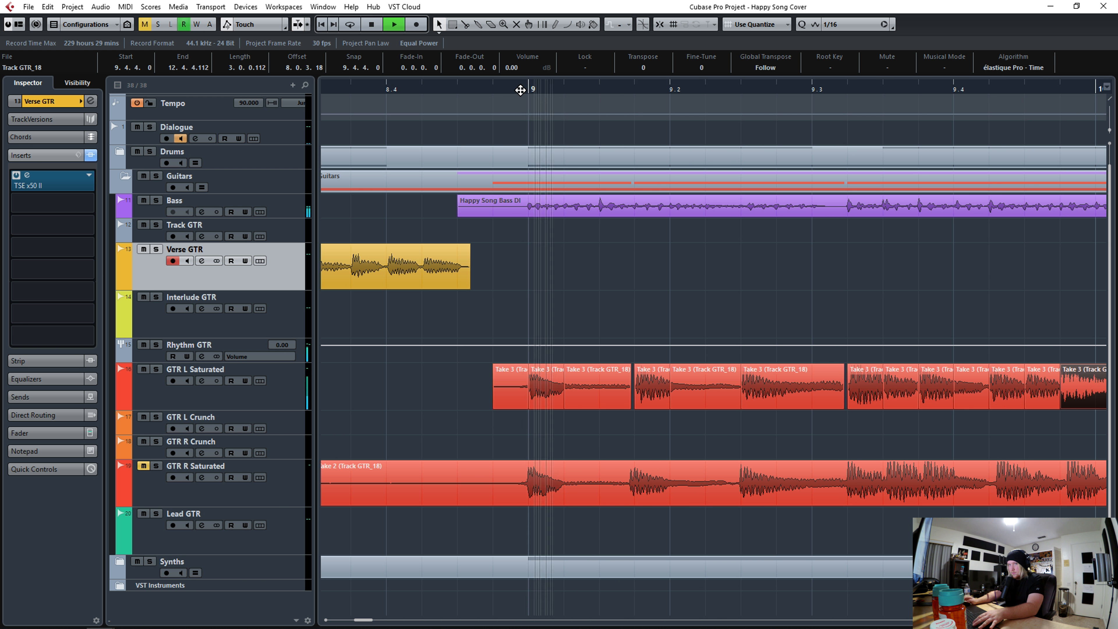
{"action": "left_click", "coordinate": [374, 88]}
{"action": "key", "text": "space"}
{"action": "left_click", "coordinate": [464, 400], "text": "alt"}
{"action": "key", "text": "q"}
{"action": "left_click", "coordinate": [504, 403], "text": "alt"}
{"action": "key", "text": "q"}
{"action": "left_click", "coordinate": [565, 404], "text": "alt"}
{"action": "key", "text": "q"}
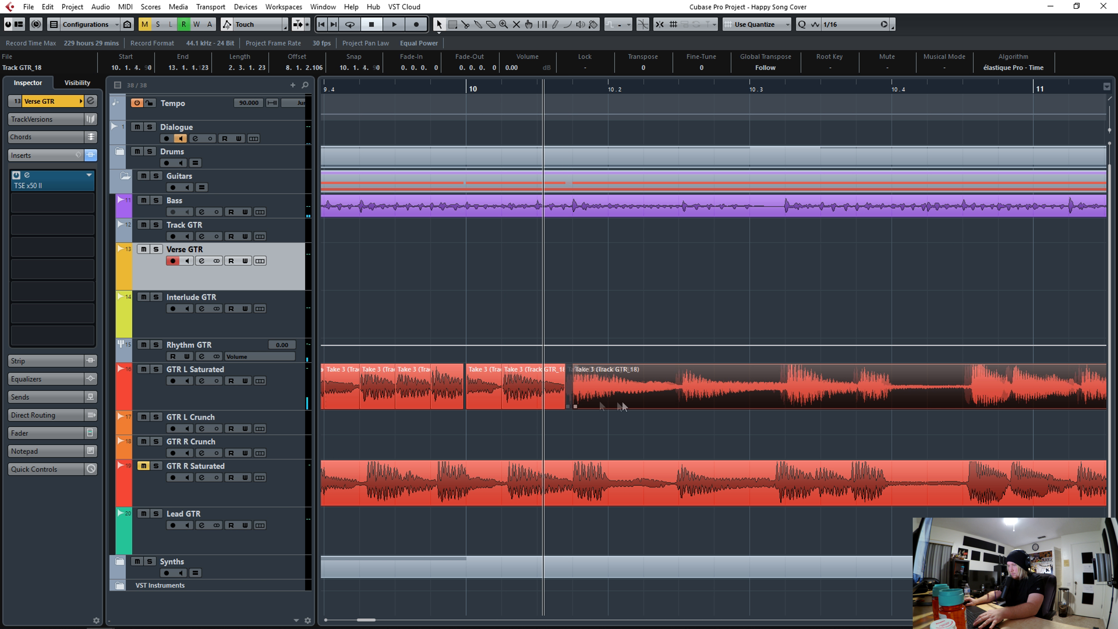
{"action": "left_click", "coordinate": [613, 404], "text": "alt"}
{"action": "key", "text": "q"}
{"action": "left_click", "coordinate": [682, 404], "text": "alt"}
{"action": "left_click", "coordinate": [781, 403], "text": "alt"}
{"action": "key", "text": "ctrl+z"}
{"action": "left_click", "coordinate": [784, 403], "text": "alt"}
{"action": "key", "text": "q"}
{"action": "left_click", "coordinate": [858, 401], "text": "alt"}
{"action": "key", "text": "q"}
{"action": "key", "text": "space"}
{"action": "left_click", "coordinate": [331, 90]}
{"action": "left_click", "coordinate": [158, 370]}
{"action": "key", "text": "space"}
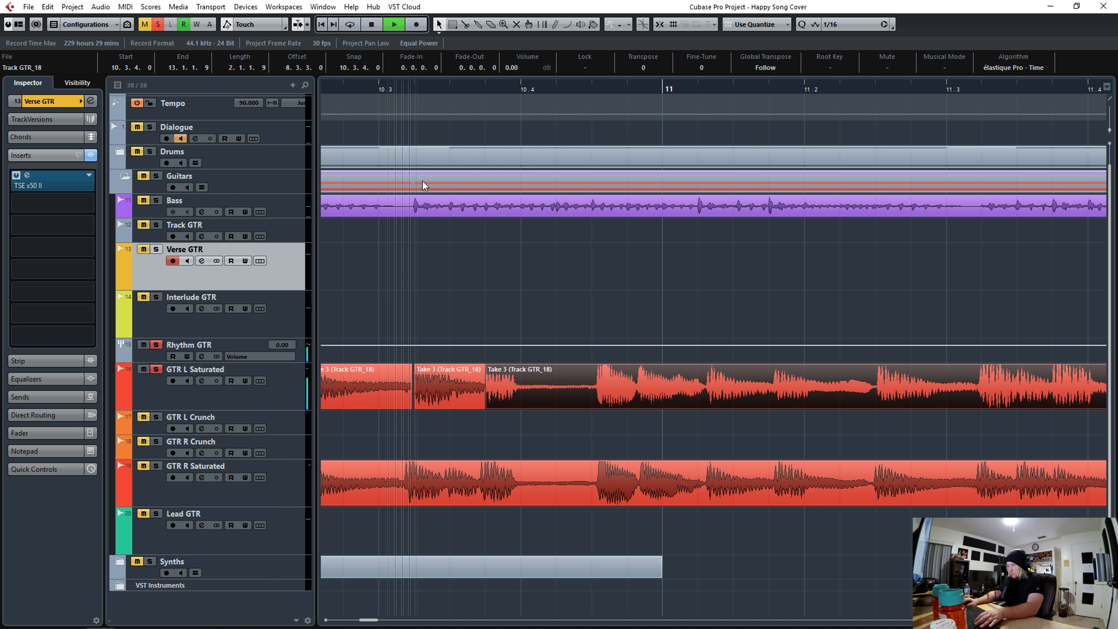
- Slice and quantize the GTR L Saturated hits from bar 10.4 through bar 11.3
{"action": "left_click", "coordinate": [596, 399], "text": "alt"}
{"action": "key", "text": "q"}
{"action": "left_click", "coordinate": [633, 400], "text": "alt"}
{"action": "key", "text": "q"}
{"action": "left_click", "coordinate": [565, 89]}
{"action": "left_click", "coordinate": [696, 402], "text": "alt"}
{"action": "key", "text": "q"}
{"action": "left_click", "coordinate": [766, 403], "text": "alt"}
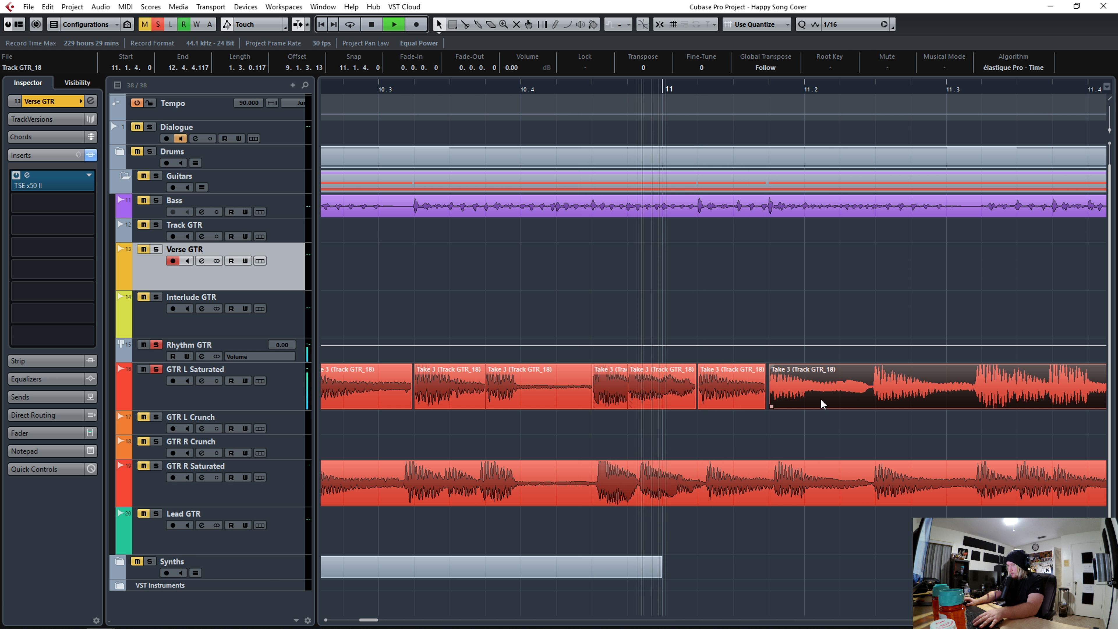
{"action": "key", "text": "q"}
{"action": "left_click", "coordinate": [804, 402], "text": "alt"}
{"action": "key", "text": "q"}
{"action": "left_click", "coordinate": [874, 401], "text": "alt"}
{"action": "key", "text": "q"}
{"action": "left_click", "coordinate": [979, 394], "text": "alt"}
- Slice and quantize the GTR L Saturated hits around bar 11.4
{"action": "key", "text": "q"}
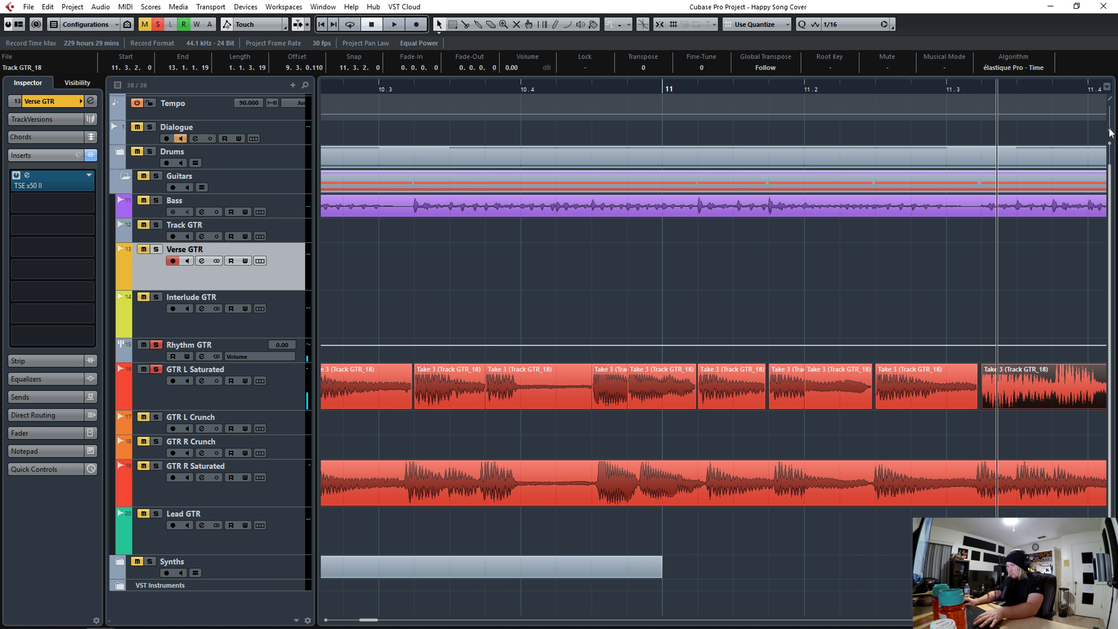
{"action": "left_click_drag", "start_coordinate": [1110, 130], "coordinate": [1110, 132]}
{"action": "left_click", "coordinate": [1019, 401], "text": "alt"}
{"action": "key", "text": "q"}
{"action": "left_click", "coordinate": [1055, 401], "text": "alt"}
{"action": "key", "text": "q"}
{"action": "key", "text": "space"}
{"action": "key", "text": "space"}
{"action": "left_click", "coordinate": [494, 402], "text": "alt"}
- Slice and quantize the remaining GTR L Saturated hits up to bar 13 and trim the last slice's start
{"action": "key", "text": "q"}
{"action": "left_click", "coordinate": [534, 402], "text": "alt"}
{"action": "key", "text": "q"}
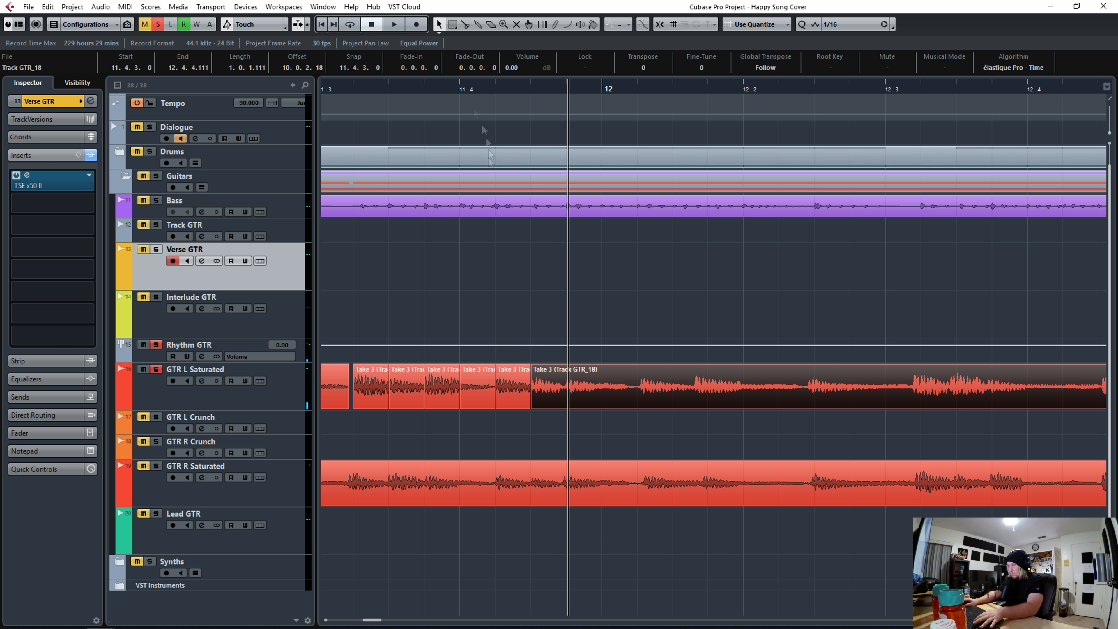
{"action": "left_click", "coordinate": [439, 89]}
{"action": "left_click", "coordinate": [565, 402], "text": "alt"}
{"action": "key", "text": "q"}
{"action": "key", "text": "space"}
{"action": "key", "text": "space"}
{"action": "key", "text": "space"}
{"action": "key", "text": "space"}
{"action": "left_click", "coordinate": [754, 399], "text": "alt"}
{"action": "key", "text": "q"}
{"action": "left_click", "coordinate": [811, 400], "text": "alt"}
{"action": "key", "text": "q"}
{"action": "left_click", "coordinate": [918, 401], "text": "alt"}
{"action": "key", "text": "q"}
{"action": "left_click", "coordinate": [959, 400], "text": "alt"}
{"action": "key", "text": "space"}
{"action": "left_click", "coordinate": [472, 405], "text": "alt"}
{"action": "key", "text": "q"}
{"action": "left_click", "coordinate": [403, 396], "text": "alt"}
{"action": "key", "text": "q"}
{"action": "left_click", "coordinate": [512, 397], "text": "alt"}
- Slice the GTR R Saturated take at its hits in bar 9 and quantize the slices
{"action": "key", "text": "q"}
{"action": "left_click_drag", "start_coordinate": [527, 406], "coordinate": [551, 406]}
{"action": "left_click_drag", "start_coordinate": [464, 88], "coordinate": [464, 55]}
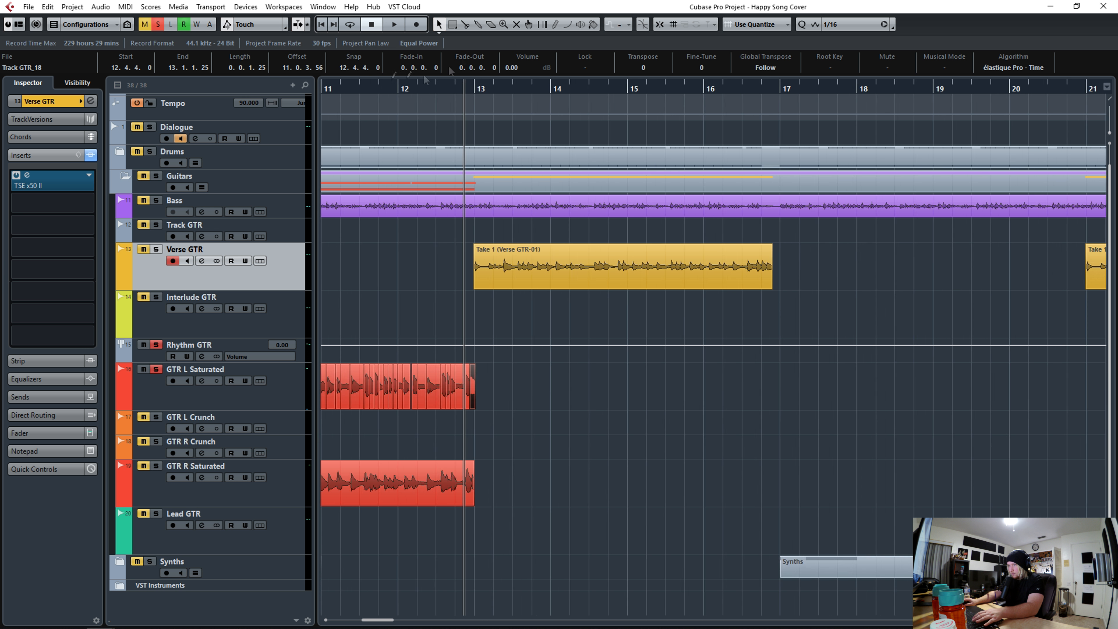
- Switch the solo to GTR R Saturated, then split off and delete the lead-in before its first hit
{"action": "scroll", "coordinate": [462, 88], "scroll_direction": "left", "scroll_amount": 4}
{"action": "left_click_drag", "start_coordinate": [397, 89], "coordinate": [380, 185]}
{"action": "left_click", "coordinate": [156, 369]}
{"action": "left_click", "coordinate": [143, 465]}
{"action": "left_click", "coordinate": [590, 454]}
{"action": "left_click_drag", "start_coordinate": [1109, 132], "coordinate": [1110, 129]}
{"action": "key", "text": "j"}
{"action": "left_click", "coordinate": [463, 494], "text": "alt"}
{"action": "left_click", "coordinate": [420, 498], "text": "alt"}
{"action": "left_click", "coordinate": [390, 490]}
{"action": "key", "text": "Delete"}
{"action": "left_click", "coordinate": [443, 489]}
{"action": "left_click", "coordinate": [660, 25]}
{"action": "left_click", "coordinate": [504, 497], "text": "alt"}
{"action": "key", "text": "q"}
{"action": "left_click", "coordinate": [584, 498], "text": "alt"}
{"action": "key", "text": "q"}
{"action": "left_click", "coordinate": [633, 499], "text": "alt"}
{"action": "left_click", "coordinate": [722, 497], "text": "alt"}
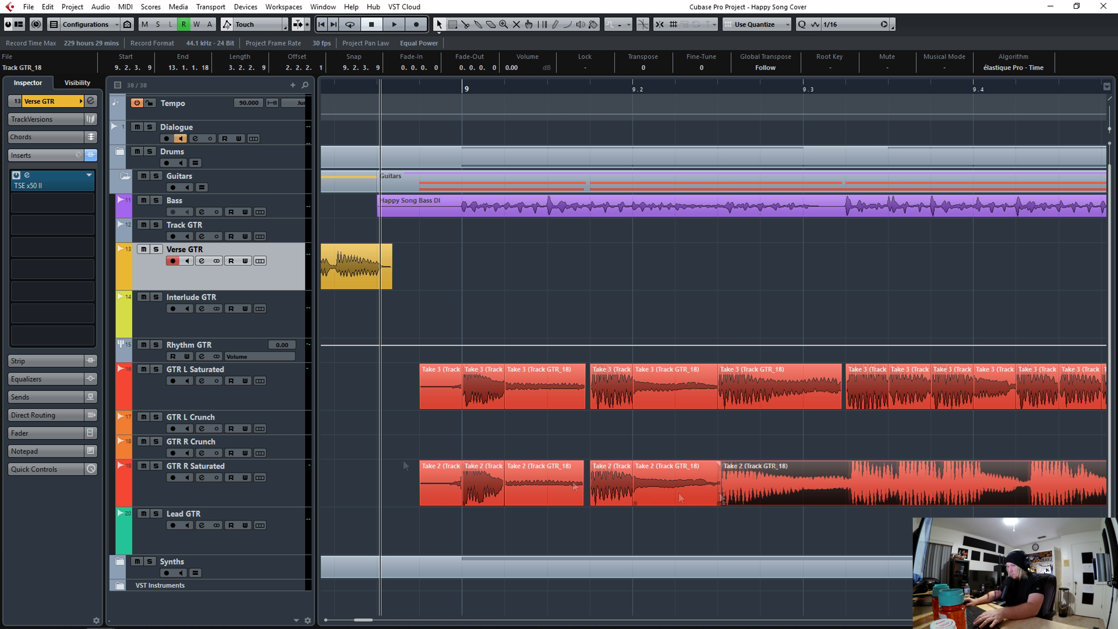
{"action": "key", "text": "q"}
{"action": "key", "text": "space"}
{"action": "key", "text": "space"}
{"action": "left_click", "coordinate": [847, 497], "text": "alt"}
- Slice the GTR R Saturated take at its hits around bar 9.4 and quantize the slices
{"action": "key", "text": "q"}
{"action": "scroll", "coordinate": [847, 498], "scroll_direction": "right", "scroll_amount": 4}
{"action": "scroll", "coordinate": [847, 498], "scroll_direction": "right", "scroll_amount": 1}
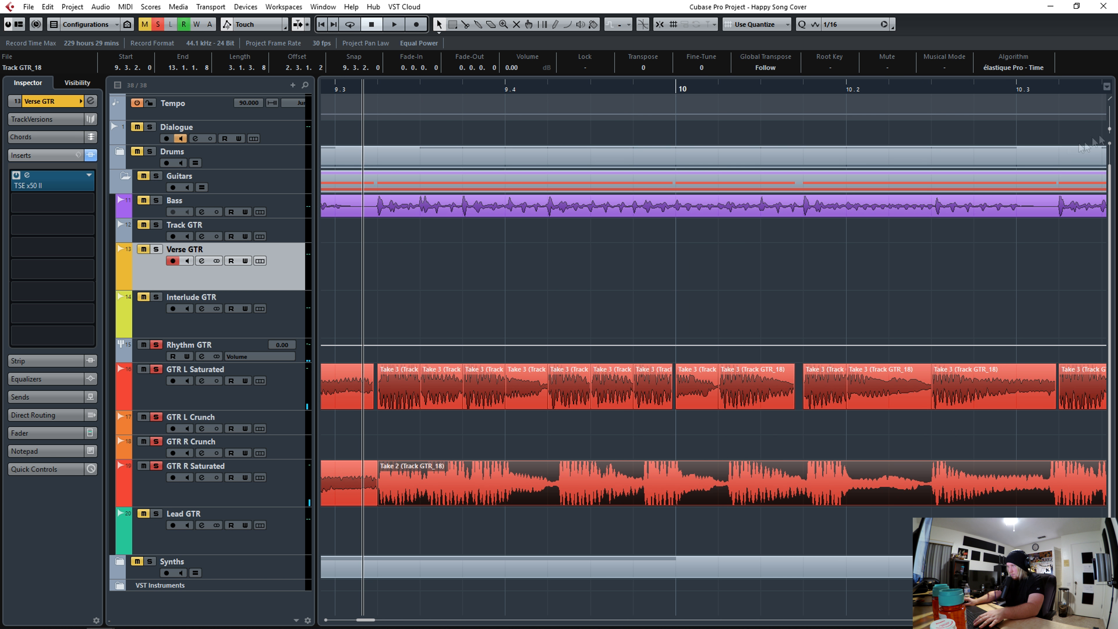
{"action": "left_click_drag", "start_coordinate": [1109, 129], "coordinate": [1109, 132]}
{"action": "left_click", "coordinate": [426, 493], "text": "alt"}
{"action": "key", "text": "q"}
{"action": "left_click", "coordinate": [467, 494], "text": "alt"}
{"action": "key", "text": "q"}
{"action": "left_click", "coordinate": [500, 494], "text": "alt"}
- Slice and quantize the GTR R Saturated hits through bar 10.3, auditioning the result
{"action": "key", "text": "q"}
{"action": "left_click", "coordinate": [557, 495], "text": "alt"}
{"action": "key", "text": "q"}
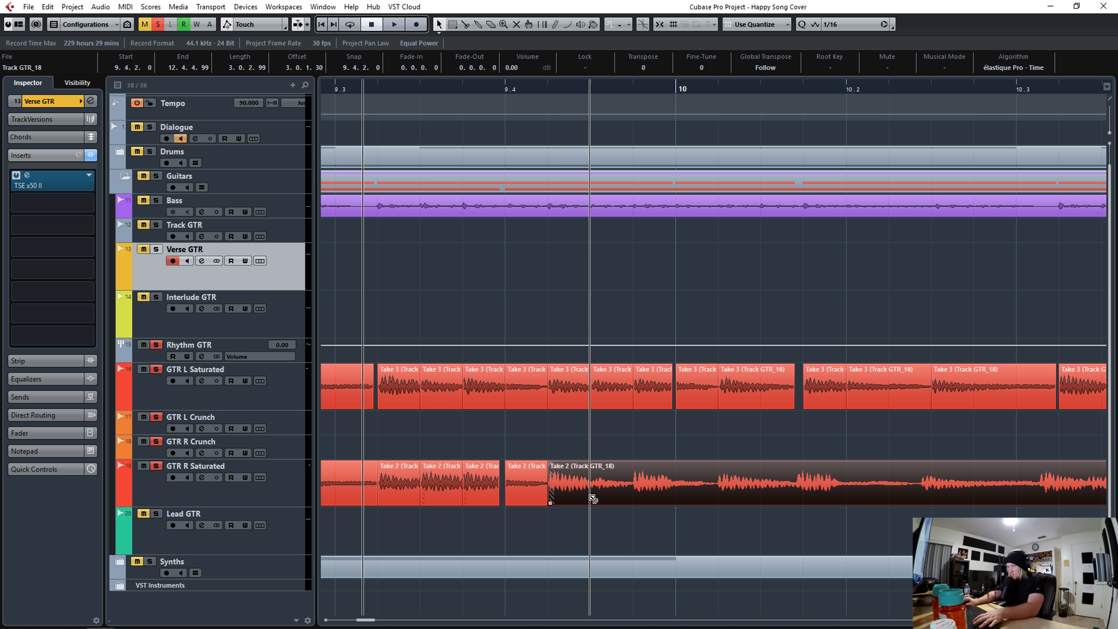
{"action": "left_click", "coordinate": [590, 498], "text": "alt"}
{"action": "key", "text": "q"}
{"action": "left_click", "coordinate": [628, 500], "text": "alt"}
{"action": "key", "text": "q"}
{"action": "left_click", "coordinate": [673, 500], "text": "alt"}
{"action": "key", "text": "q"}
{"action": "key", "text": "q"}
{"action": "left_click", "coordinate": [799, 498], "text": "alt"}
{"action": "key", "text": "q"}
{"action": "key", "text": "space"}
{"action": "key", "text": "space"}
{"action": "left_click", "coordinate": [842, 499], "text": "alt"}
- Slice and quantize the GTR R Saturated hits between bar 10.4 and bar 11.2
{"action": "key", "text": "q"}
{"action": "left_click", "coordinate": [931, 499], "text": "alt"}
{"action": "key", "text": "q"}
{"action": "left_click", "coordinate": [1049, 500], "text": "alt"}
{"action": "key", "text": "q"}
{"action": "key", "text": "space"}
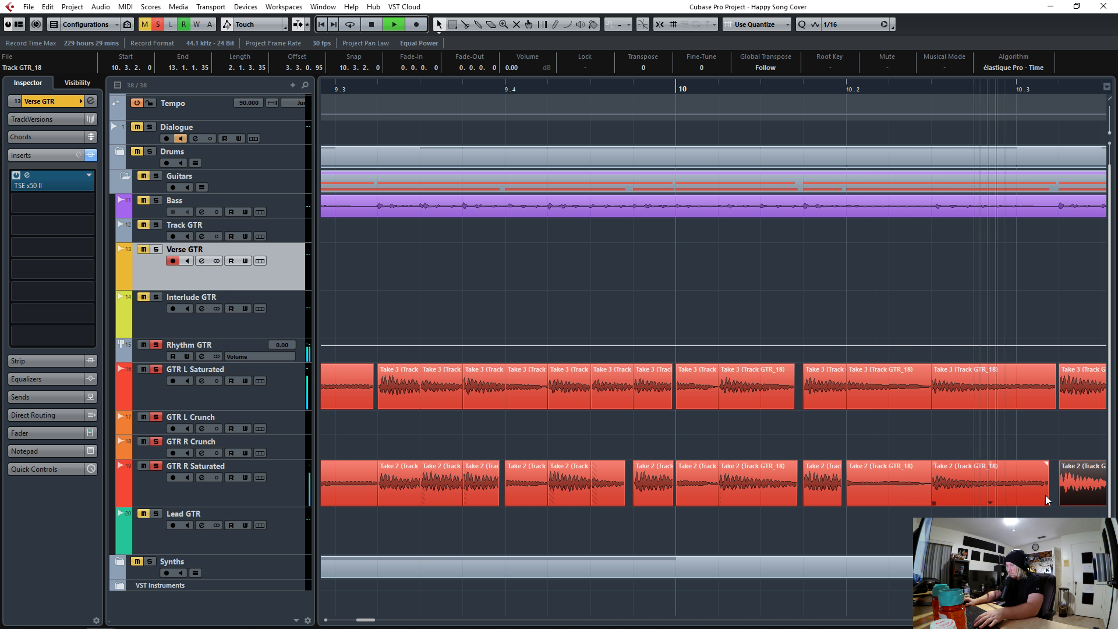
{"action": "key", "text": "space"}
{"action": "left_click", "coordinate": [475, 496], "text": "alt"}
{"action": "key", "text": "q"}
{"action": "left_click", "coordinate": [513, 496], "text": "alt"}
{"action": "key", "text": "q"}
{"action": "left_click", "coordinate": [691, 495], "text": "alt"}
{"action": "key", "text": "q"}
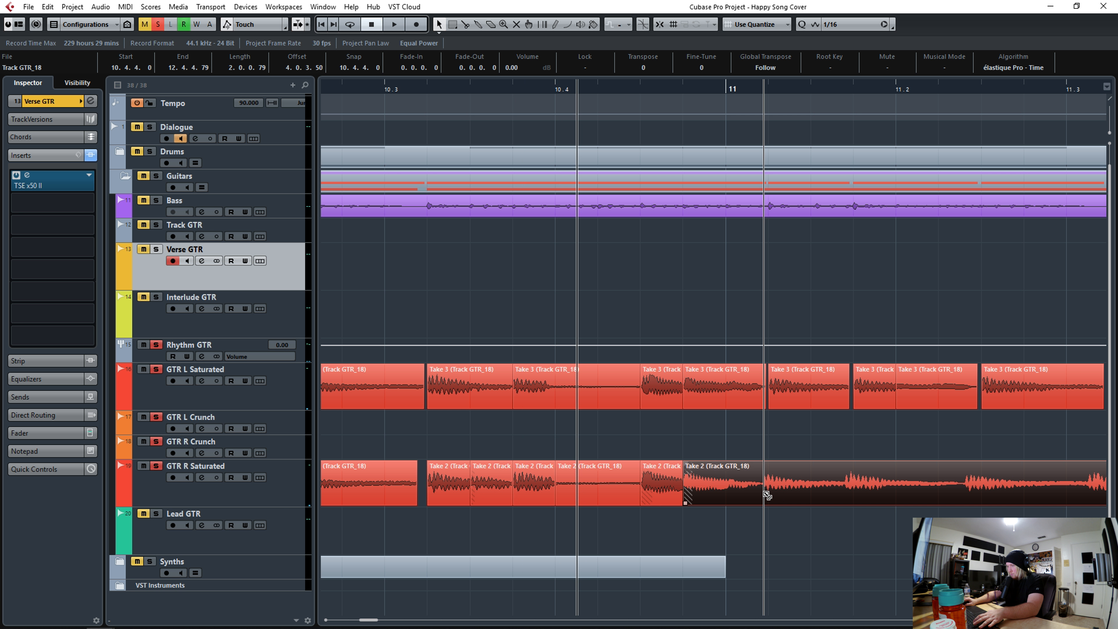
{"action": "left_click", "coordinate": [730, 495], "text": "alt"}
{"action": "key", "text": "q"}
{"action": "left_click", "coordinate": [761, 495], "text": "alt"}
{"action": "key", "text": "q"}
{"action": "left_click", "coordinate": [850, 495], "text": "alt"}
- Slice and quantize the GTR R Saturated hits from bar 11.3 into bar 12, auditioning playback
{"action": "key", "text": "q"}
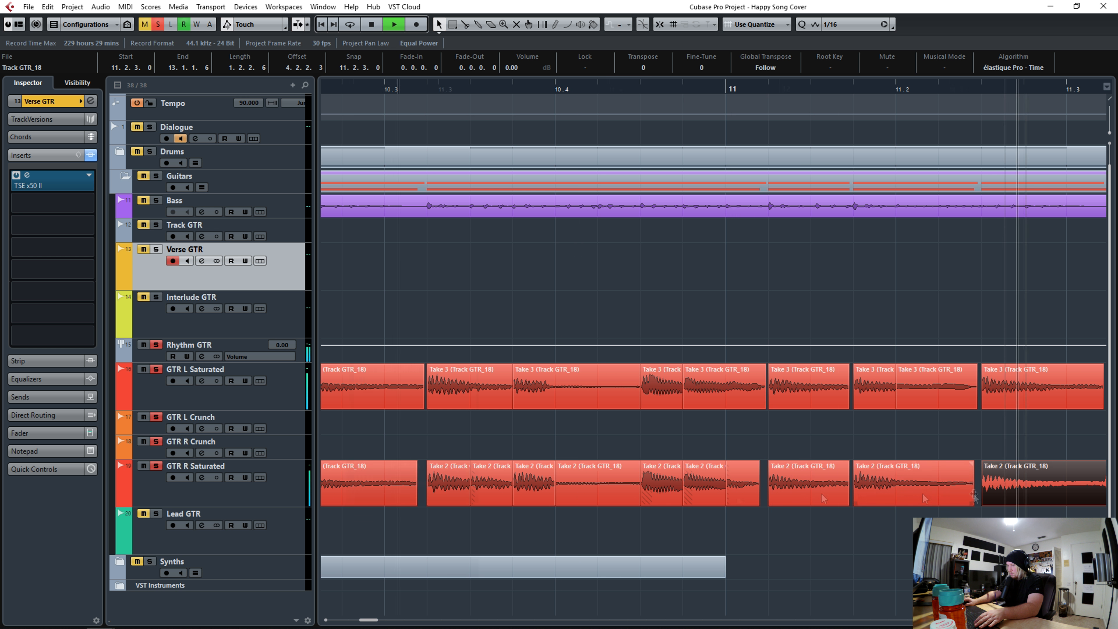
{"action": "key", "text": "space"}
{"action": "left_click", "coordinate": [477, 493], "text": "alt"}
{"action": "key", "text": "q"}
{"action": "left_click", "coordinate": [529, 493], "text": "alt"}
{"action": "key", "text": "q"}
{"action": "left_click", "coordinate": [482, 90]}
{"action": "key", "text": "space"}
{"action": "key", "text": "space"}
{"action": "left_click", "coordinate": [570, 494], "text": "alt"}
{"action": "key", "text": "q"}
{"action": "left_click", "coordinate": [652, 496], "text": "alt"}
- Slice and quantize the remaining GTR R Saturated hits up to bar 13 and extend the last slice's end
{"action": "key", "text": "q"}
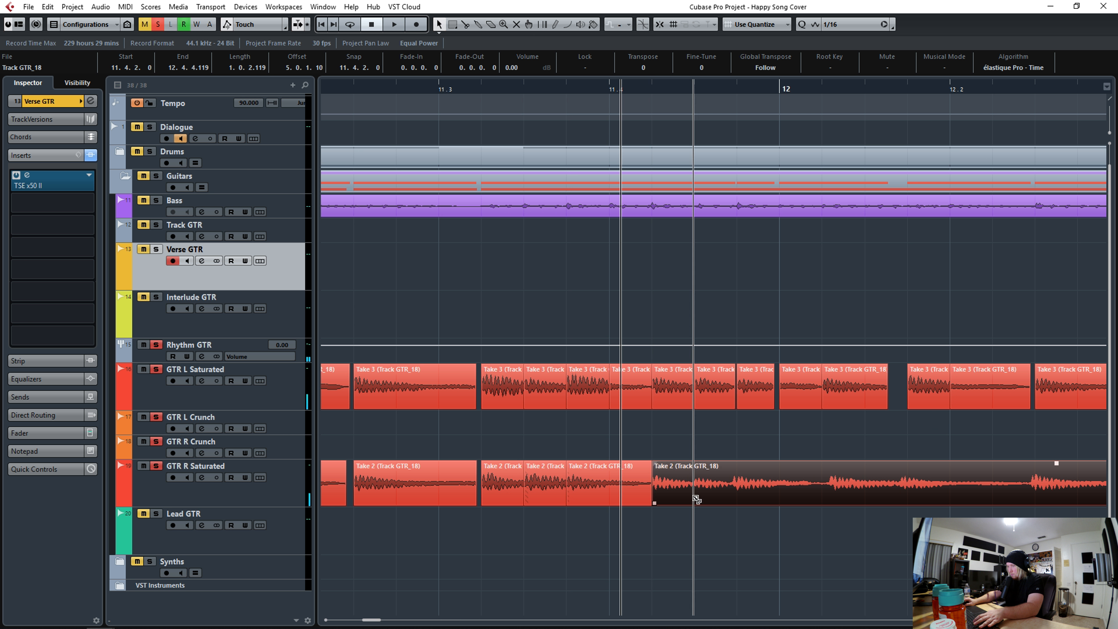
{"action": "left_click", "coordinate": [693, 496], "text": "alt"}
{"action": "key", "text": "q"}
{"action": "left_click", "coordinate": [735, 496], "text": "alt"}
{"action": "key", "text": "q"}
{"action": "left_click", "coordinate": [831, 496], "text": "alt"}
{"action": "key", "text": "space"}
{"action": "left_click", "coordinate": [532, 496], "text": "alt"}
{"action": "key", "text": "q"}
{"action": "left_click", "coordinate": [577, 496], "text": "alt"}
{"action": "key", "text": "q"}
{"action": "left_click", "coordinate": [618, 496], "text": "alt"}
{"action": "key", "text": "q"}
{"action": "left_click", "coordinate": [663, 496], "text": "alt"}
{"action": "left_click", "coordinate": [758, 501], "text": "alt"}
{"action": "key", "text": "q"}
{"action": "left_click", "coordinate": [797, 501], "text": "alt"}
{"action": "key", "text": "q"}
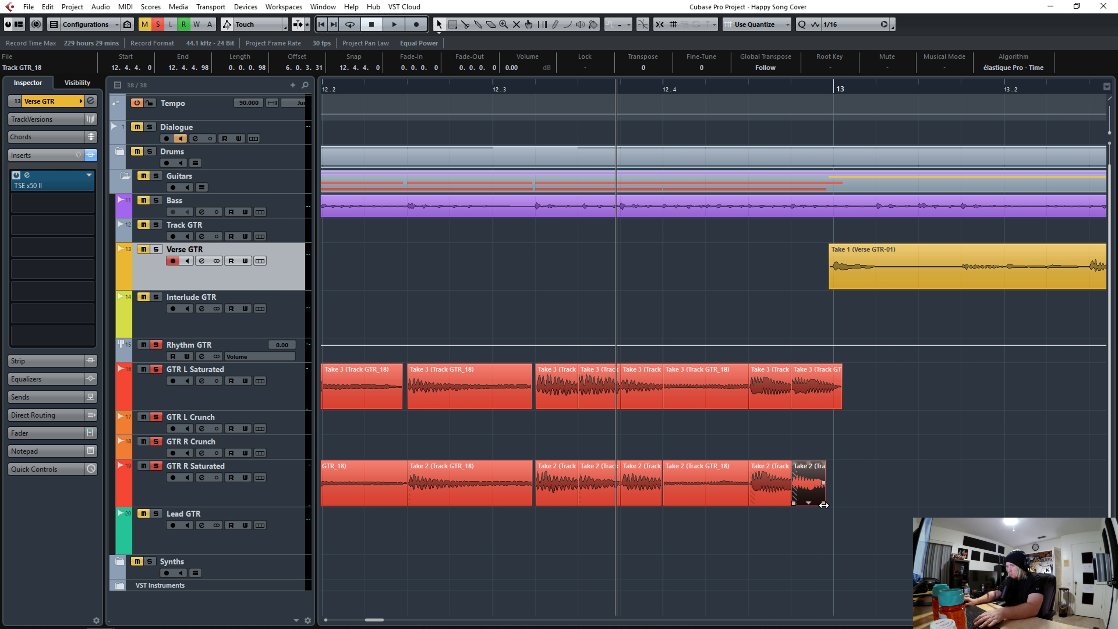
{"action": "left_click_drag", "start_coordinate": [825, 503], "coordinate": [843, 502]}
- Clear all active solos and mutes in the project
{"action": "left_click_drag", "start_coordinate": [547, 89], "coordinate": [547, 53]}
{"action": "left_click", "coordinate": [159, 25]}
{"action": "left_click", "coordinate": [145, 25]}
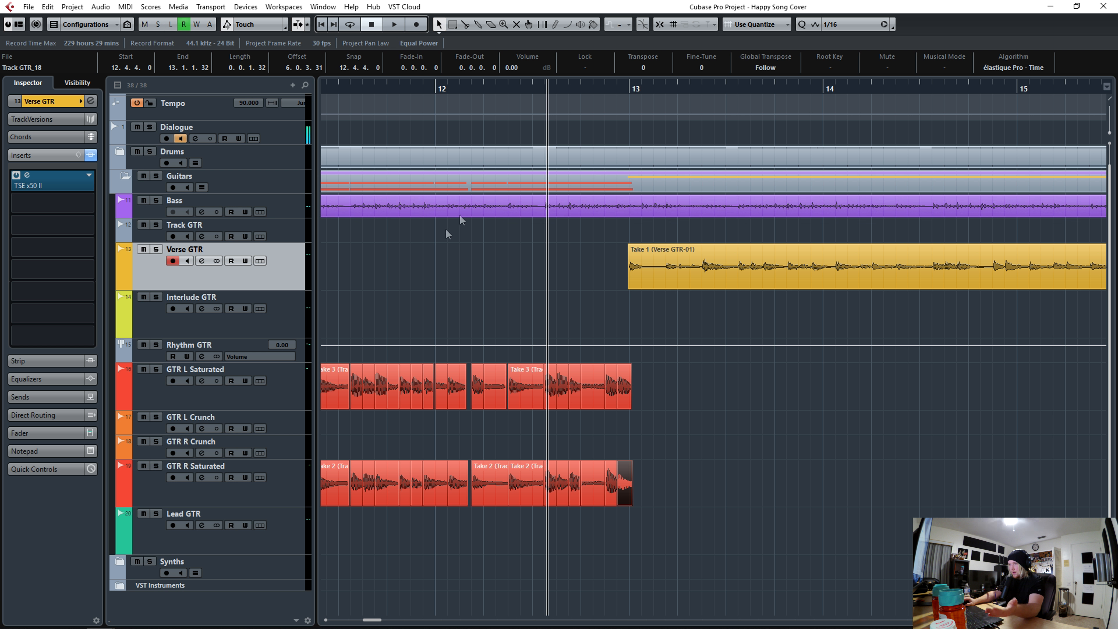
- Select all GTR L and GTR R Saturated slices from bar 9 to 13 and bounce them, replacing the events
{"action": "left_click_drag", "start_coordinate": [346, 91], "coordinate": [568, 79]}
{"action": "left_click_drag", "start_coordinate": [1052, 488], "coordinate": [1025, 397]}
{"action": "left_click_drag", "start_coordinate": [1059, 478], "coordinate": [543, 384]}
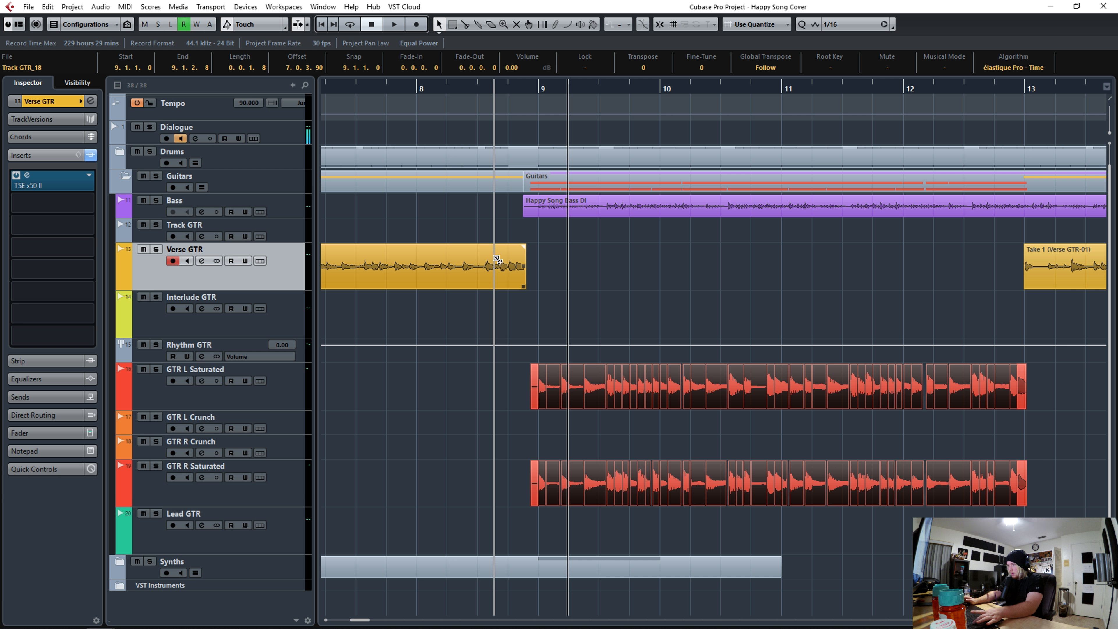
{"action": "key", "text": "alt+c"}
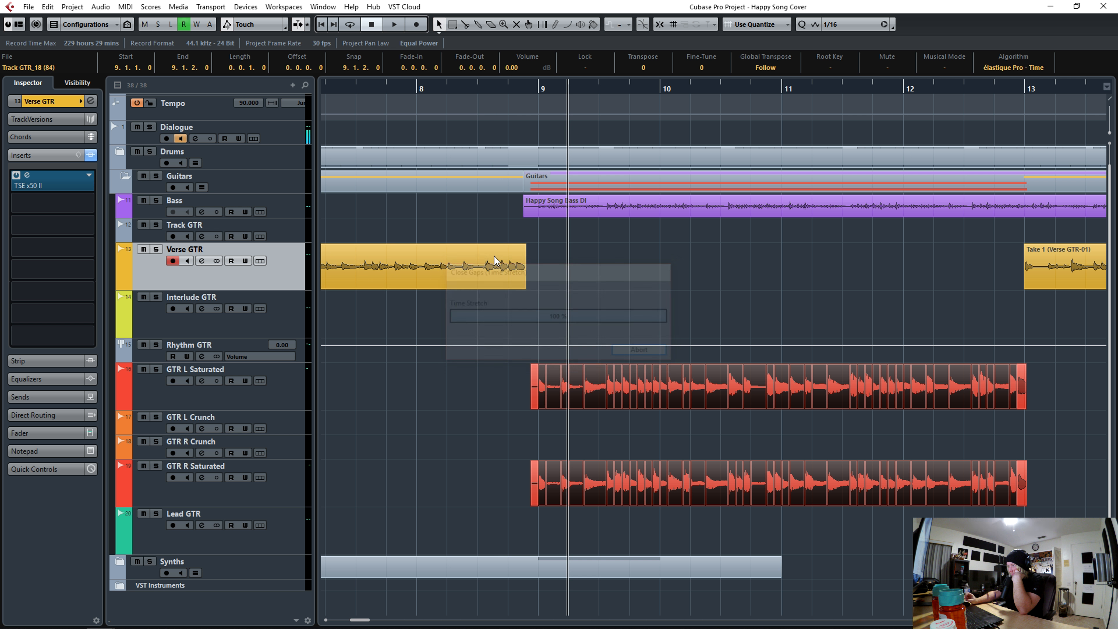
{"action": "right_click", "coordinate": [592, 387]}
{"action": "mouse_move", "coordinate": [626, 477]}
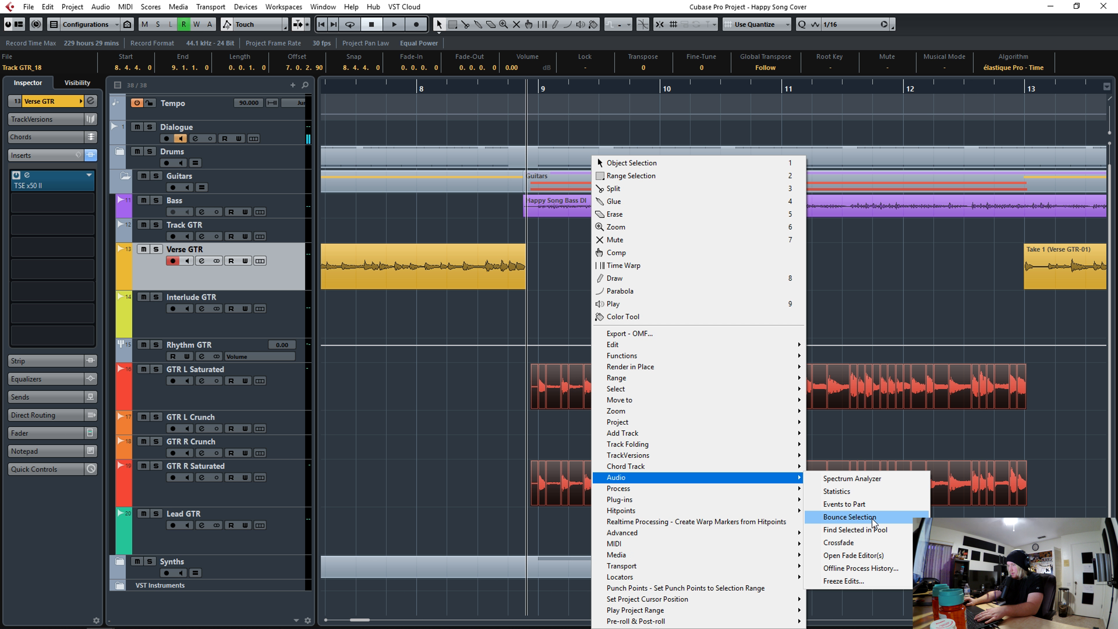
{"action": "left_click", "coordinate": [863, 518]}
{"action": "left_click", "coordinate": [536, 343]}
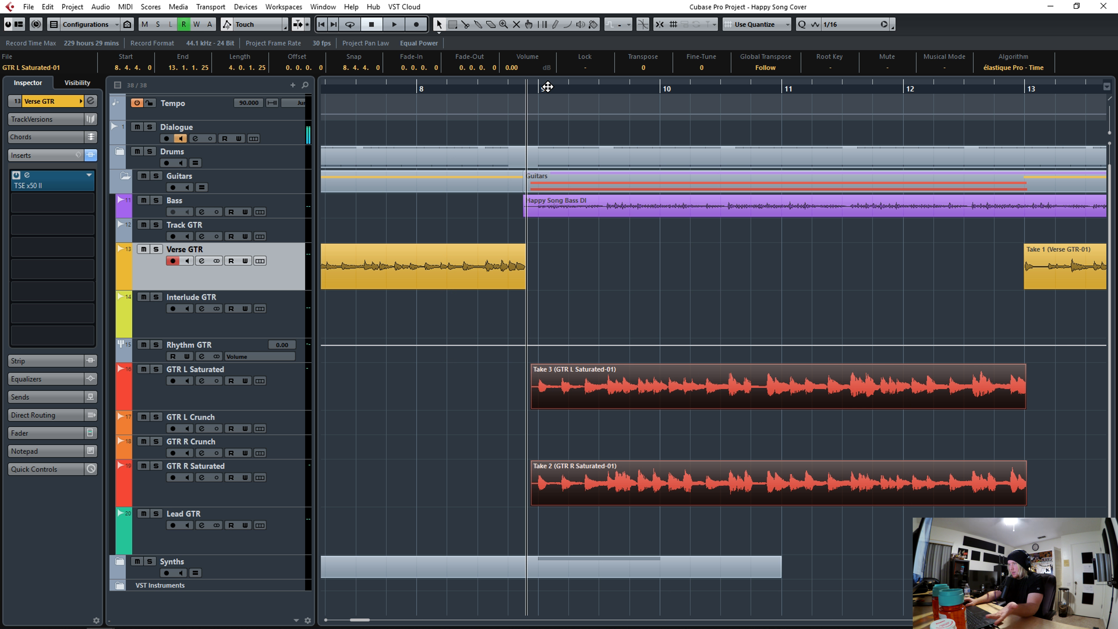
- Delete the tiny leftover slivers just before the start of the bounced saturated takes
{"action": "left_click_drag", "start_coordinate": [532, 89], "coordinate": [533, 220]}
{"action": "left_click", "coordinate": [562, 396], "text": "alt"}
{"action": "left_click_drag", "start_coordinate": [529, 86], "coordinate": [531, 13]}
{"action": "left_click_drag", "start_coordinate": [976, 89], "coordinate": [976, 416]}
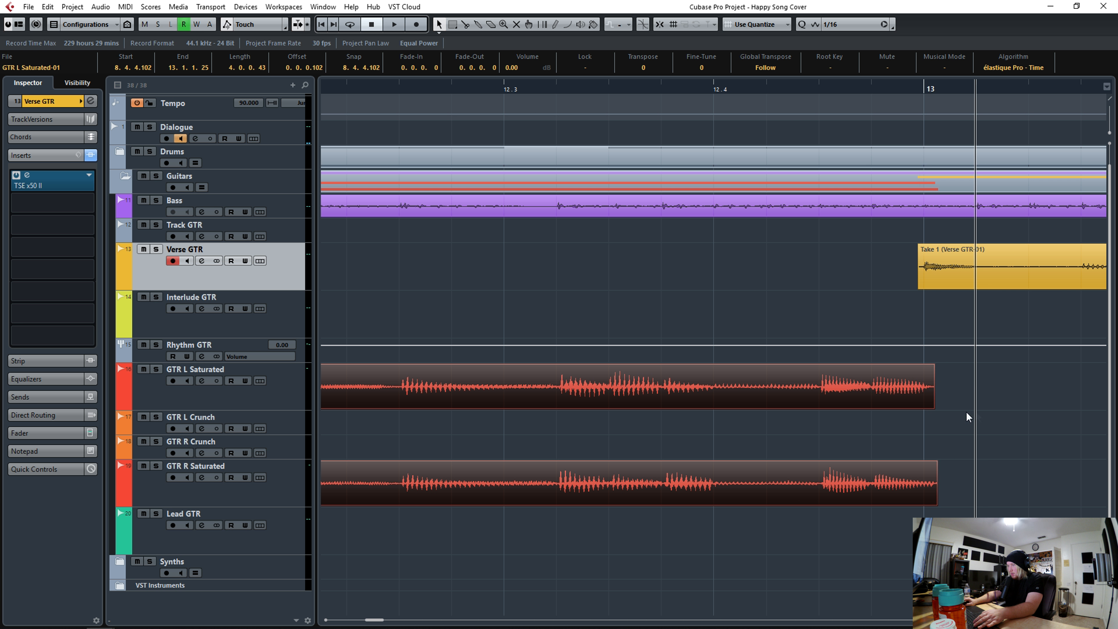
{"action": "left_click_drag", "start_coordinate": [791, 94], "coordinate": [789, 66]}
{"action": "left_click", "coordinate": [470, 482]}
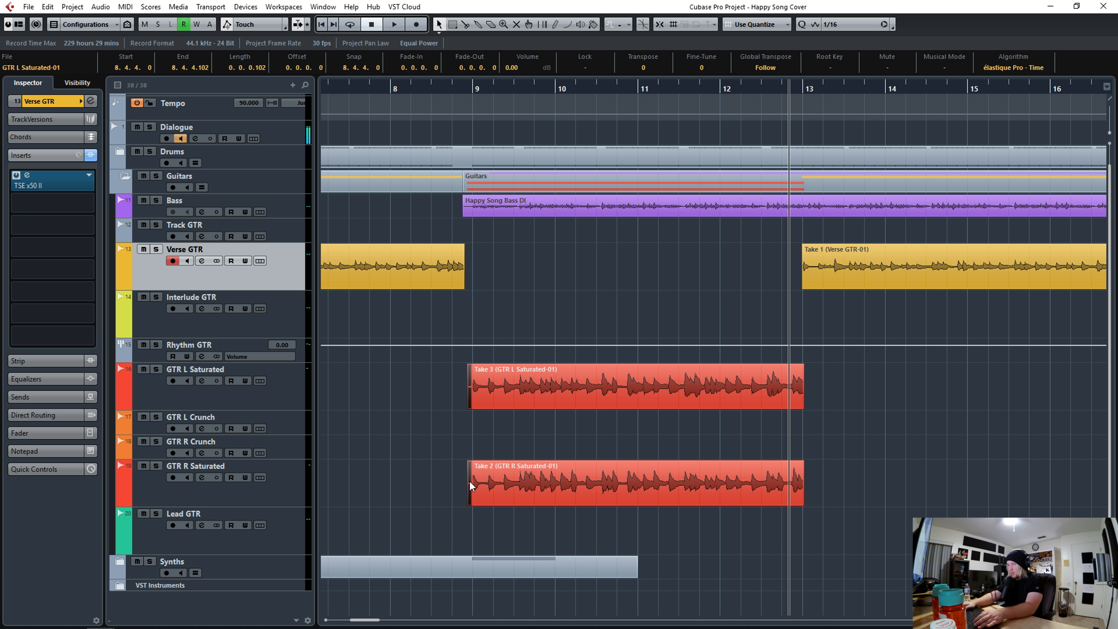
{"action": "key", "text": "Delete"}
- Select both bounced saturated takes and play them back from before bar 9
{"action": "left_click", "coordinate": [442, 385]}
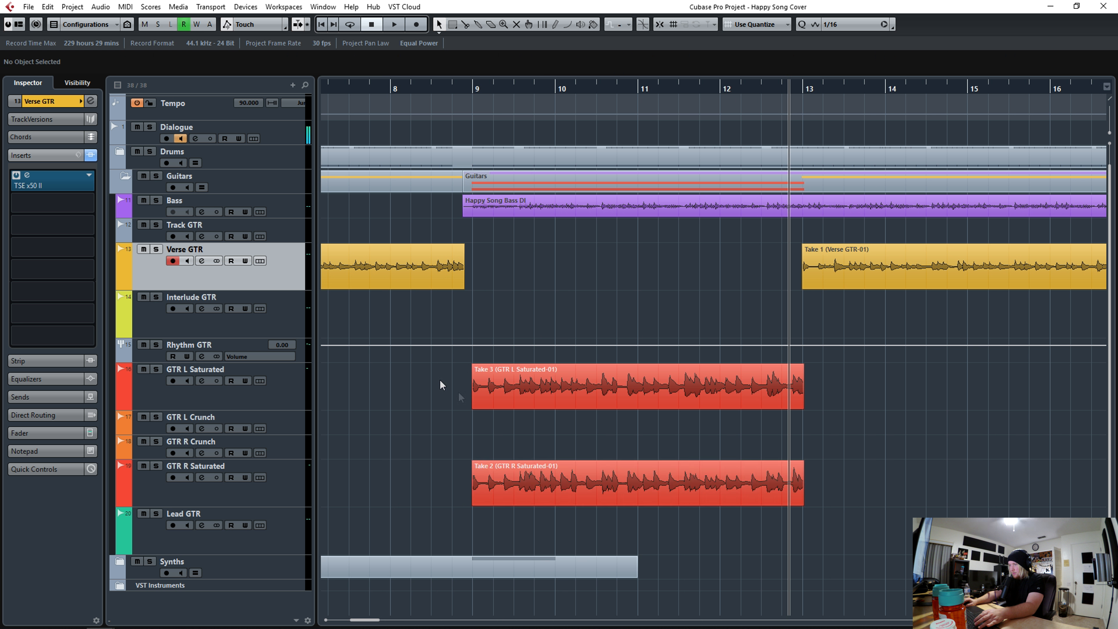
{"action": "left_click_drag", "start_coordinate": [442, 384], "coordinate": [565, 473]}
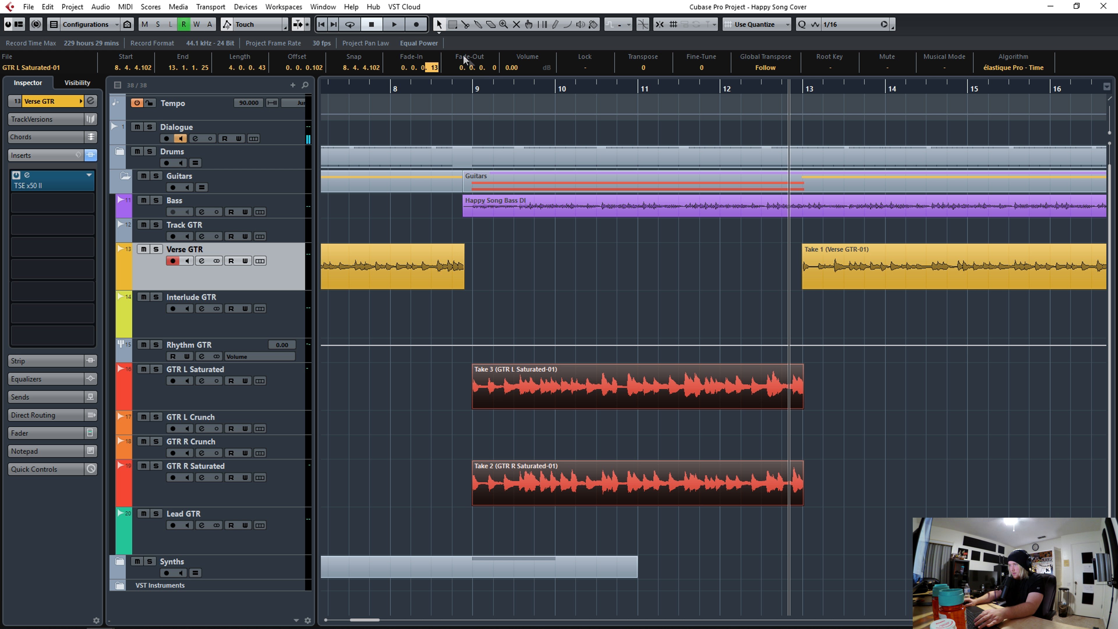
{"action": "left_click", "coordinate": [430, 88]}
{"action": "key", "text": "space"}
{"action": "left_click", "coordinate": [531, 268]}
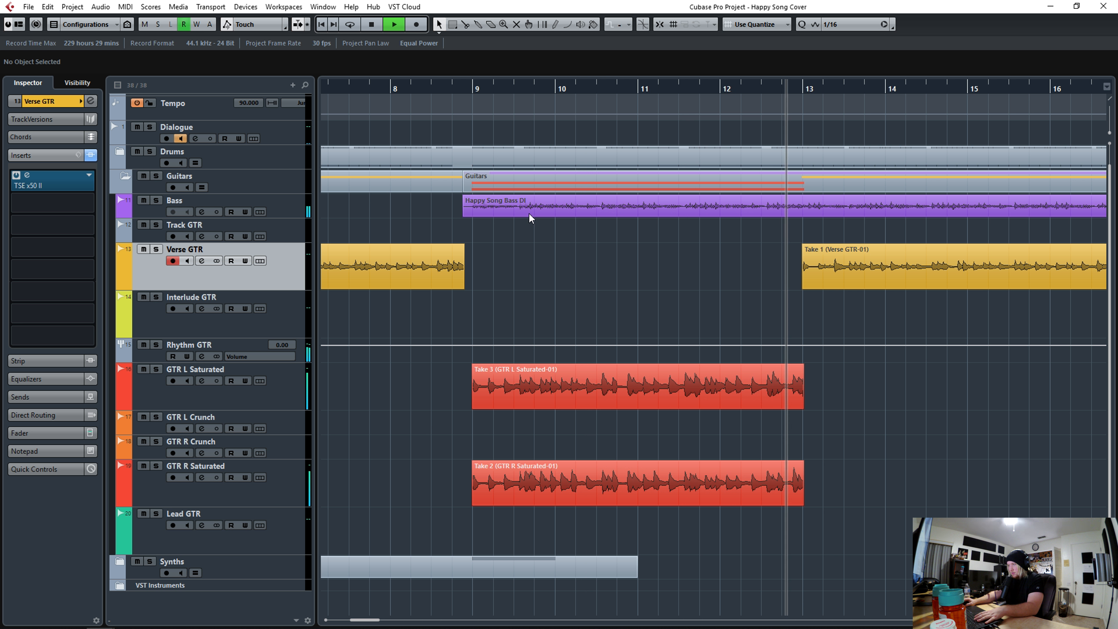
{"action": "key", "text": "space"}
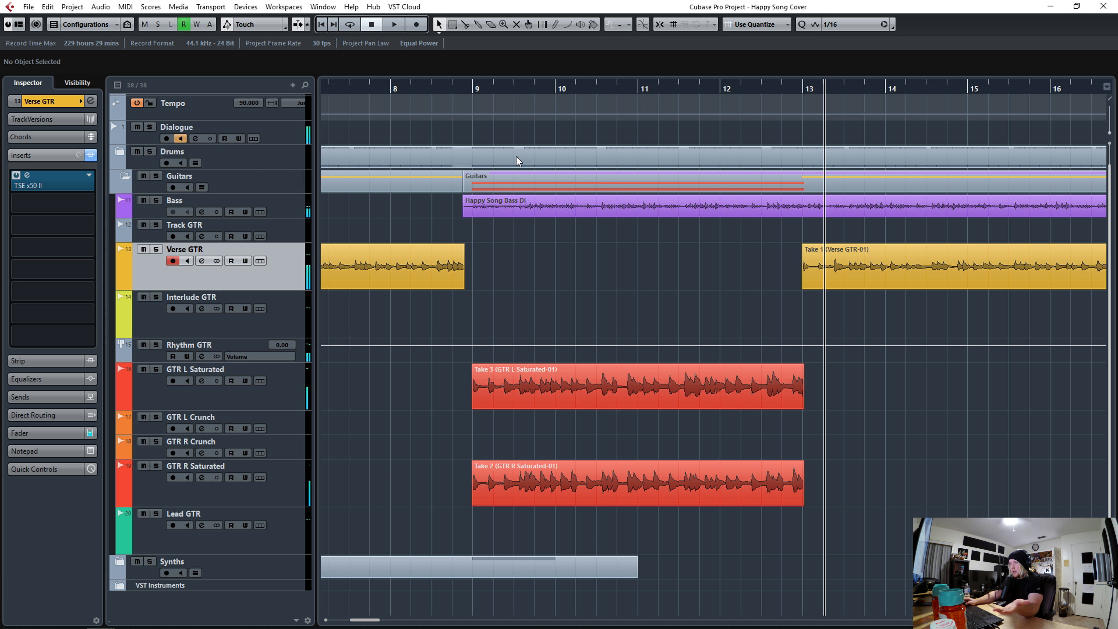
{"action": "left_click", "coordinate": [662, 28]}
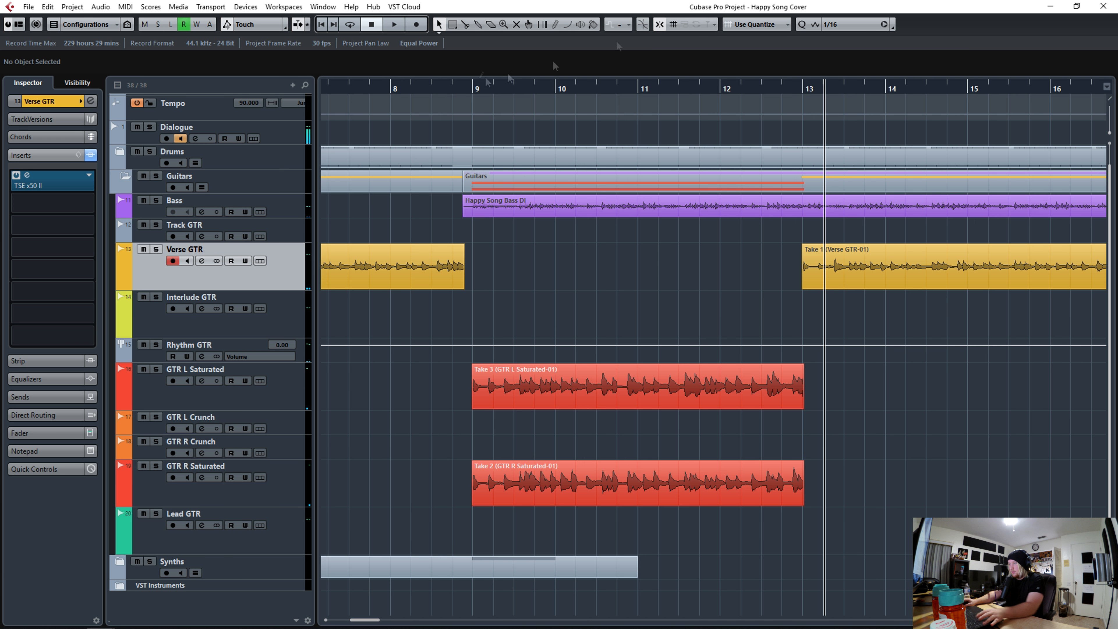
- Paste copies of the bounced saturated takes at bar 17 and at bar 25
{"action": "scroll", "coordinate": [467, 397], "scroll_direction": "up", "scroll_amount": 5}
{"action": "left_click", "coordinate": [494, 405]}
{"action": "left_click_drag", "start_coordinate": [494, 405], "coordinate": [497, 405]}
{"action": "left_click_drag", "start_coordinate": [487, 87], "coordinate": [489, 57]}
{"action": "left_click_drag", "start_coordinate": [799, 88], "coordinate": [827, 144]}
{"action": "left_click", "coordinate": [278, 383]}
{"action": "left_click_drag", "start_coordinate": [613, 87], "coordinate": [937, 101]}
{"action": "key", "text": "ctrl+v"}
{"action": "left_click", "coordinate": [363, 88]}
{"action": "key", "text": "ctrl+v"}
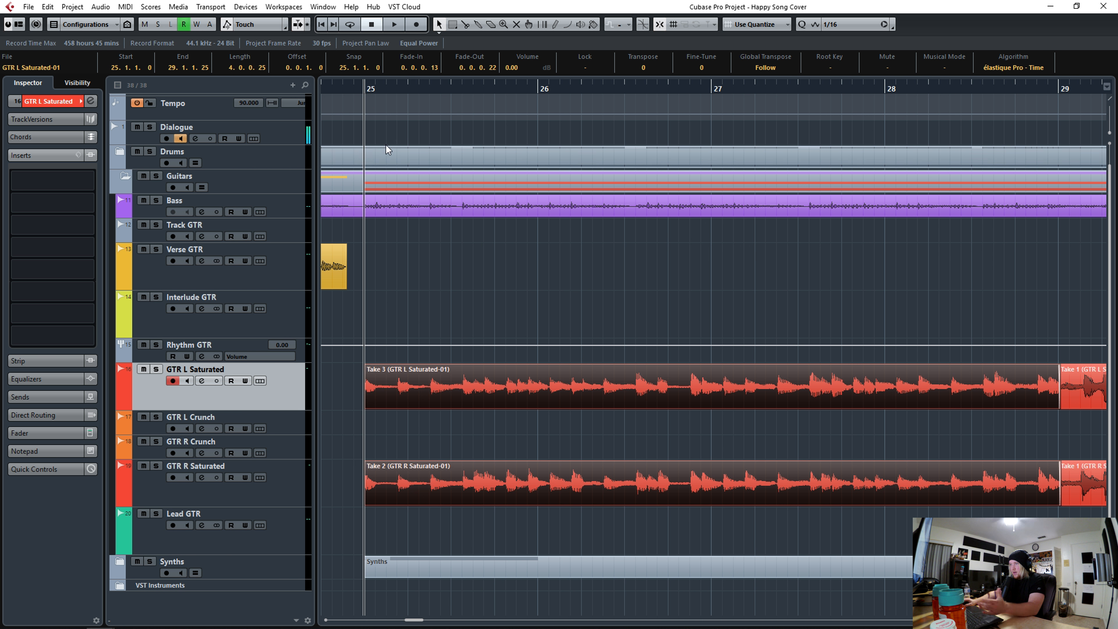
- Extend the start of the pasted saturated takes at bar 17 slightly before the bar line
{"action": "key", "text": "g"}
{"action": "key", "text": "g"}
{"action": "key", "text": "g"}
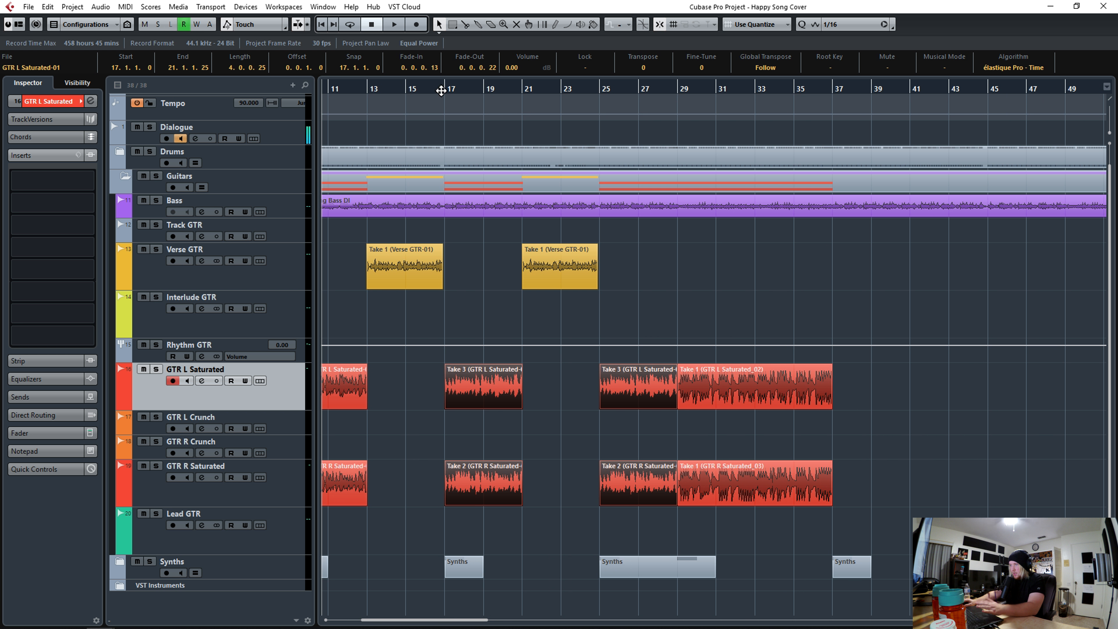
{"action": "left_click_drag", "start_coordinate": [441, 89], "coordinate": [445, 282]}
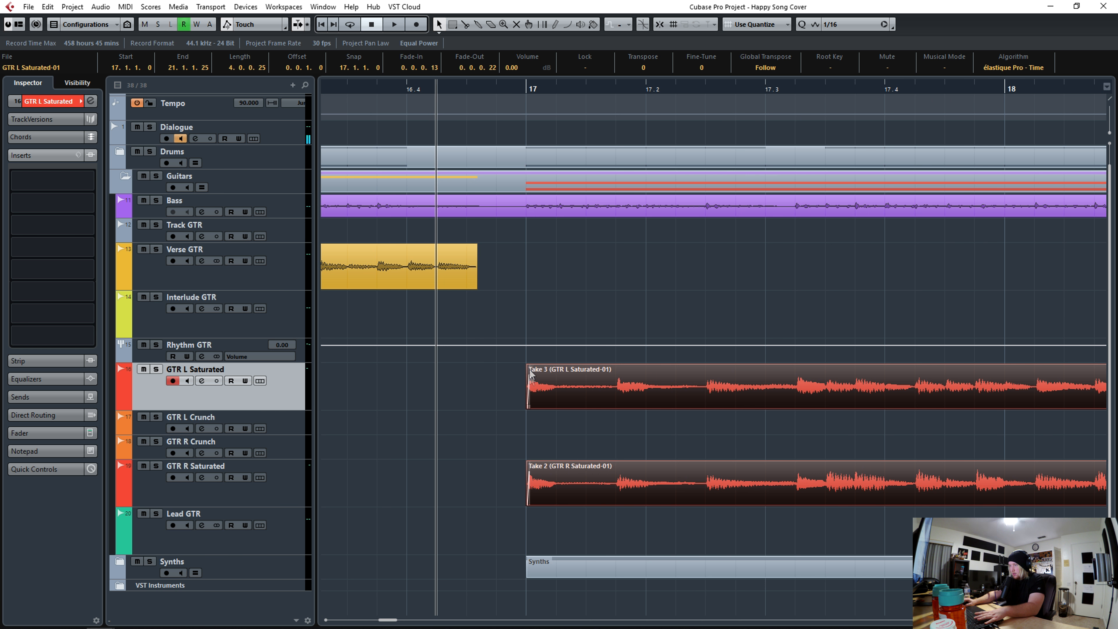
{"action": "mouse_move", "coordinate": [529, 408]}
{"action": "left_mouse_down"}
{"action": "mouse_move", "coordinate": [497, 413]}
{"action": "mouse_move", "coordinate": [522, 413]}
{"action": "left_mouse_up"}
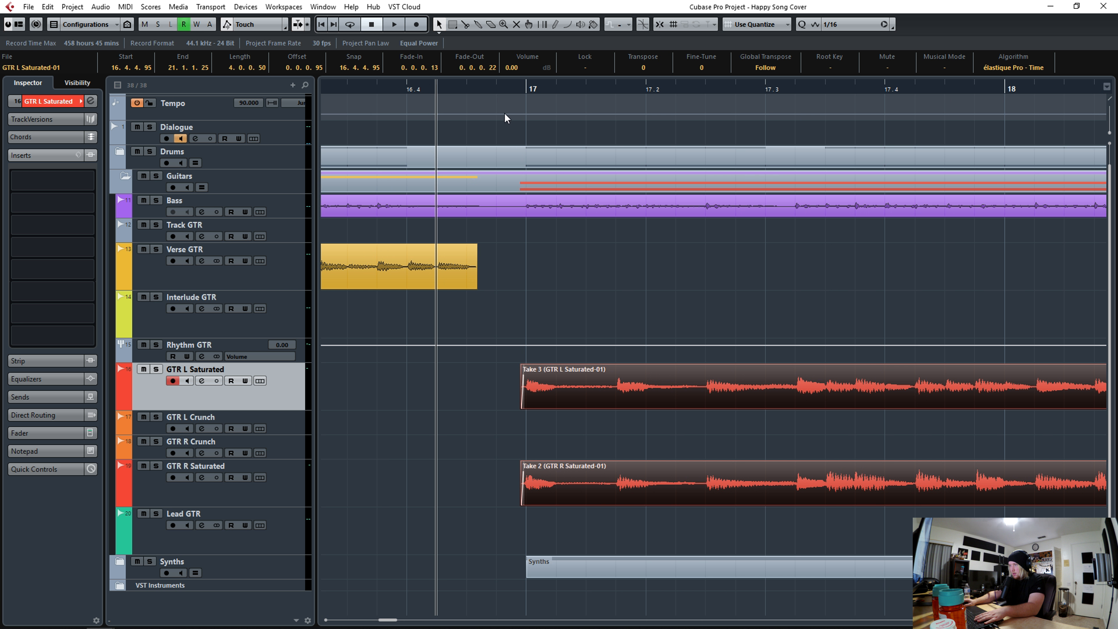
- Delete the overlapping piece where the pasted saturated takes meet the takes at bar 29
{"action": "key", "text": "g"}
{"action": "key", "text": "g"}
{"action": "key", "text": "g"}
{"action": "key", "text": "g"}
{"action": "key", "text": "g"}
{"action": "left_click_drag", "start_coordinate": [666, 93], "coordinate": [402, 440]}
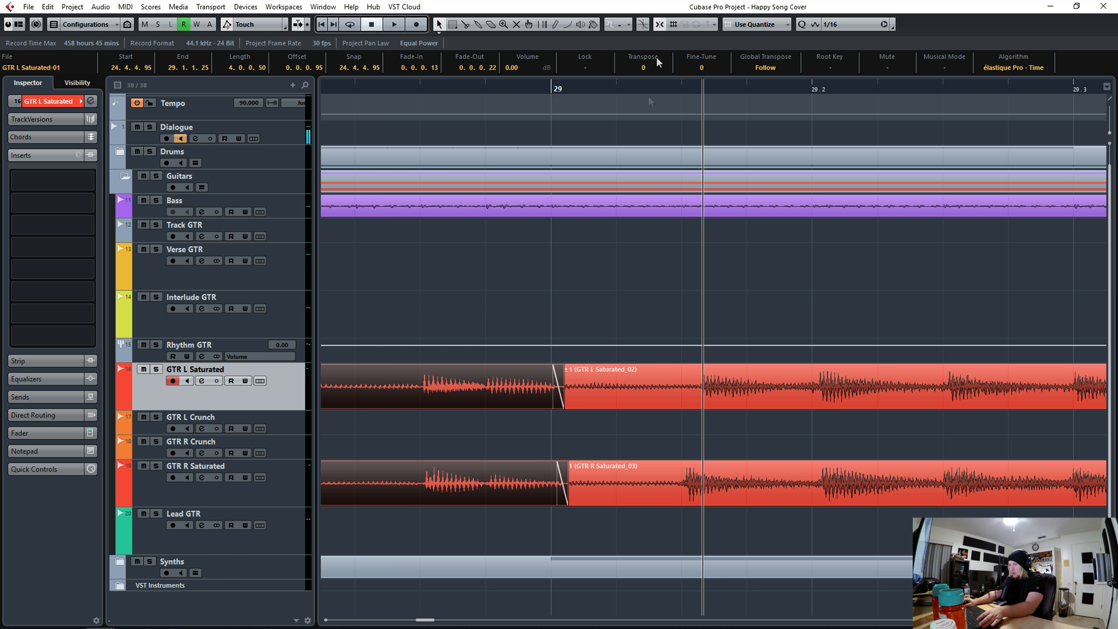
{"action": "left_click", "coordinate": [490, 386], "text": "alt"}
{"action": "key", "text": "Delete"}
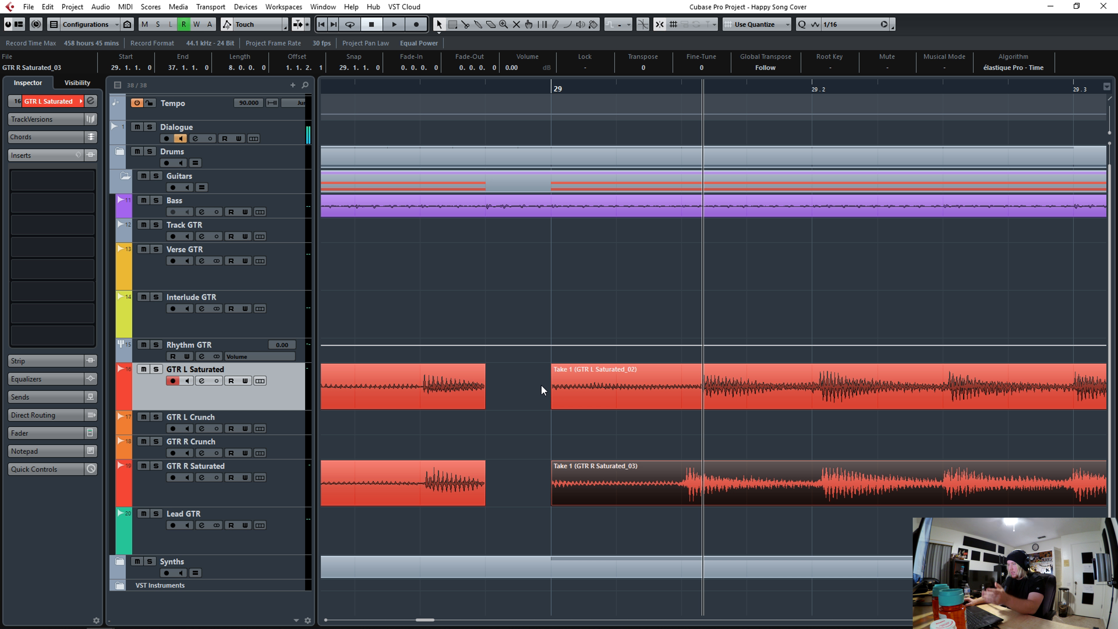
- Try to extend the bar 29 GTR L Saturated take's start earlier and rearrange its lead-in
{"action": "left_click", "coordinate": [556, 388], "text": "shift"}
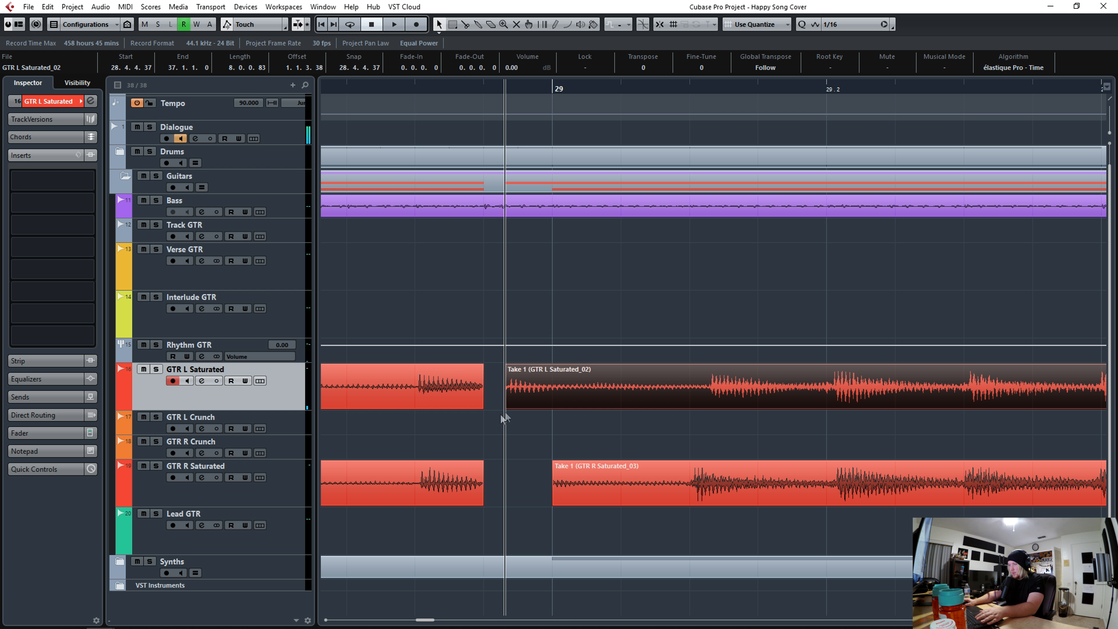
{"action": "left_click_drag", "start_coordinate": [511, 408], "coordinate": [362, 408]}
{"action": "left_click_drag", "start_coordinate": [481, 409], "coordinate": [348, 410]}
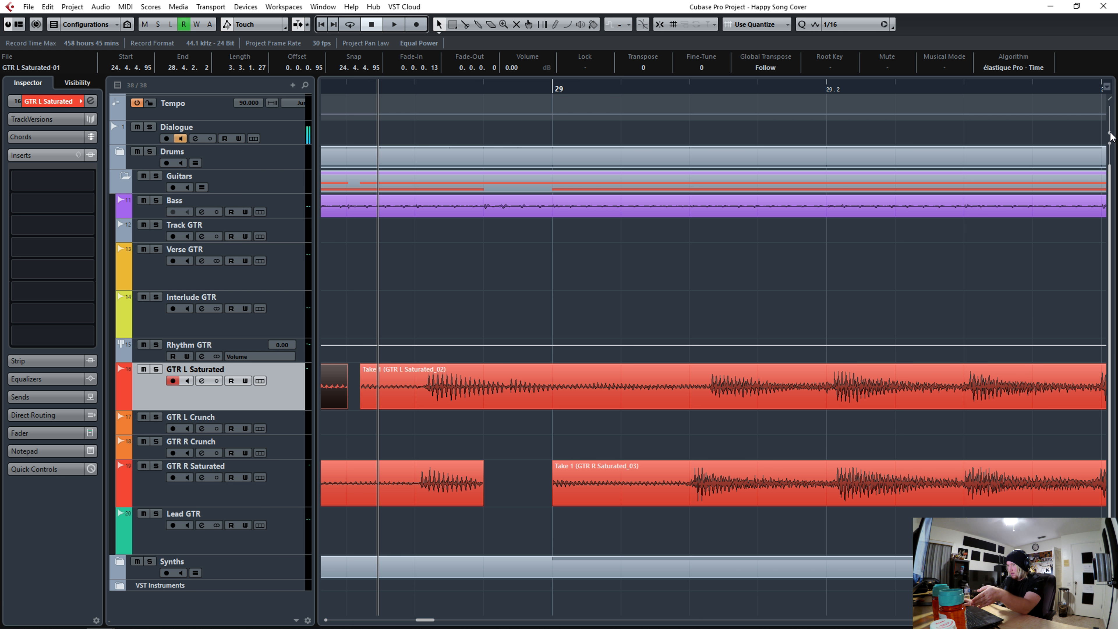
{"action": "left_click_drag", "start_coordinate": [1111, 137], "coordinate": [1111, 132]}
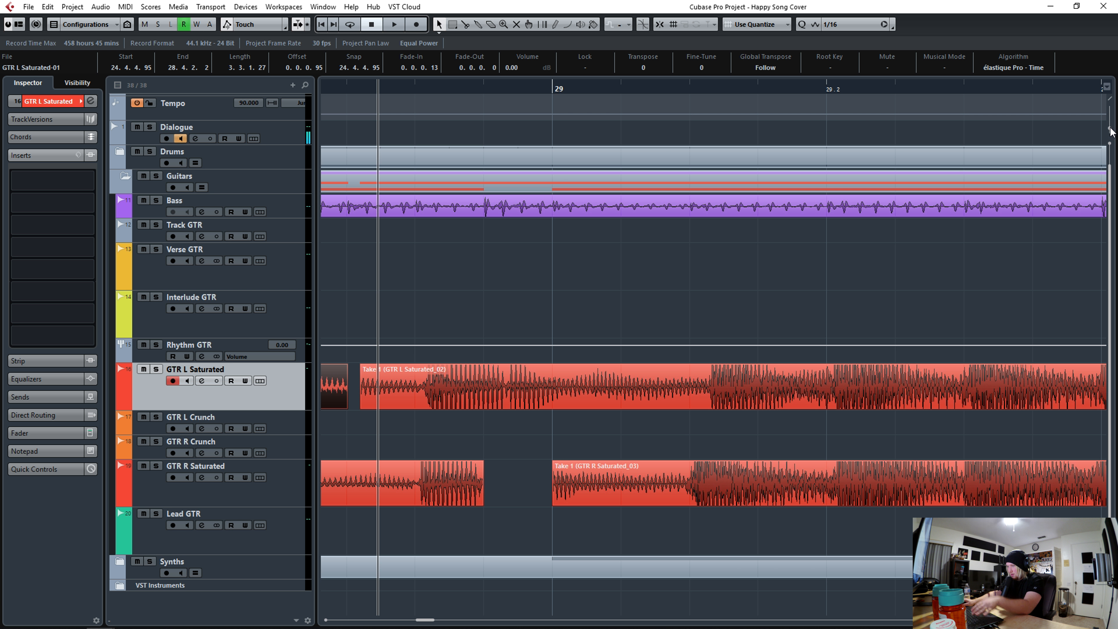
{"action": "key", "text": "space"}
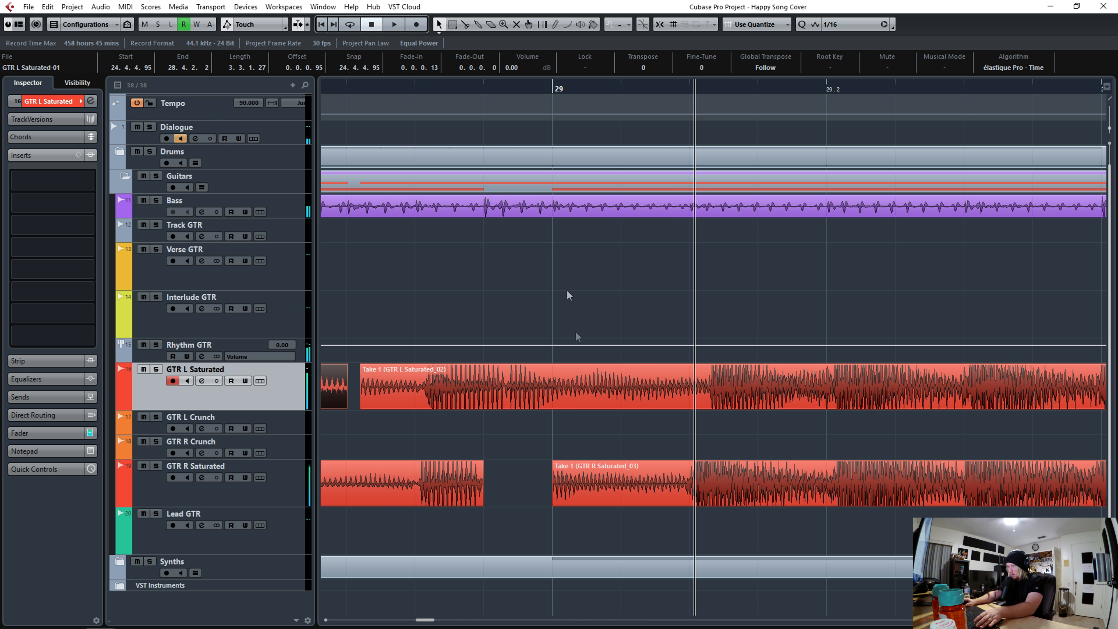
{"action": "left_click", "coordinate": [568, 391]}
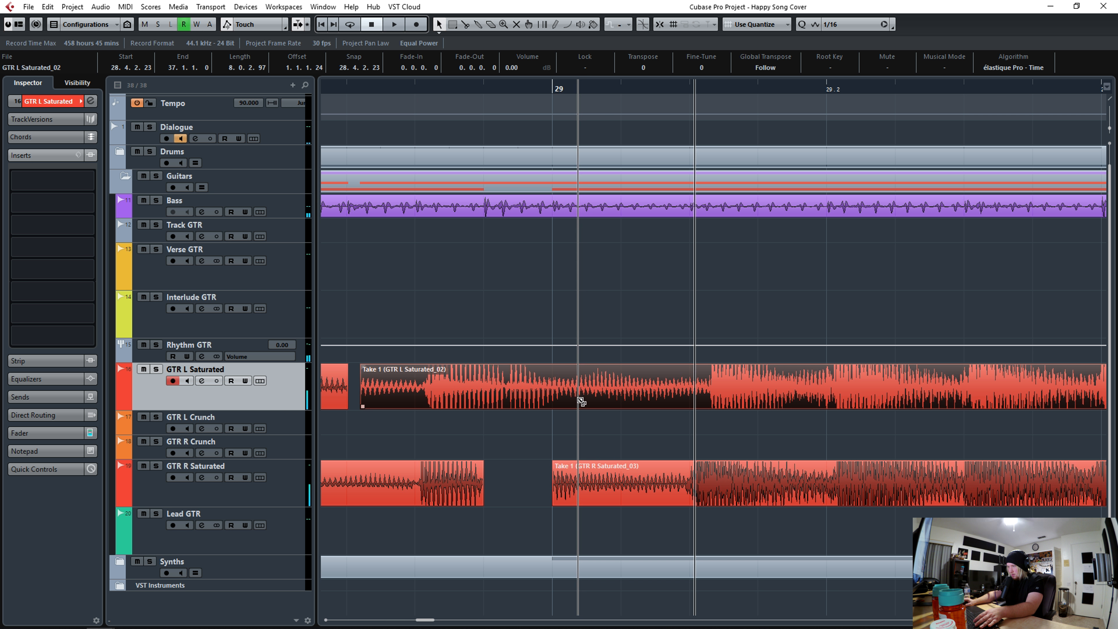
{"action": "mouse_move", "coordinate": [513, 397]}
{"action": "left_mouse_down"}
{"action": "mouse_move", "coordinate": [531, 390]}
{"action": "mouse_move", "coordinate": [510, 388]}
{"action": "left_mouse_up"}
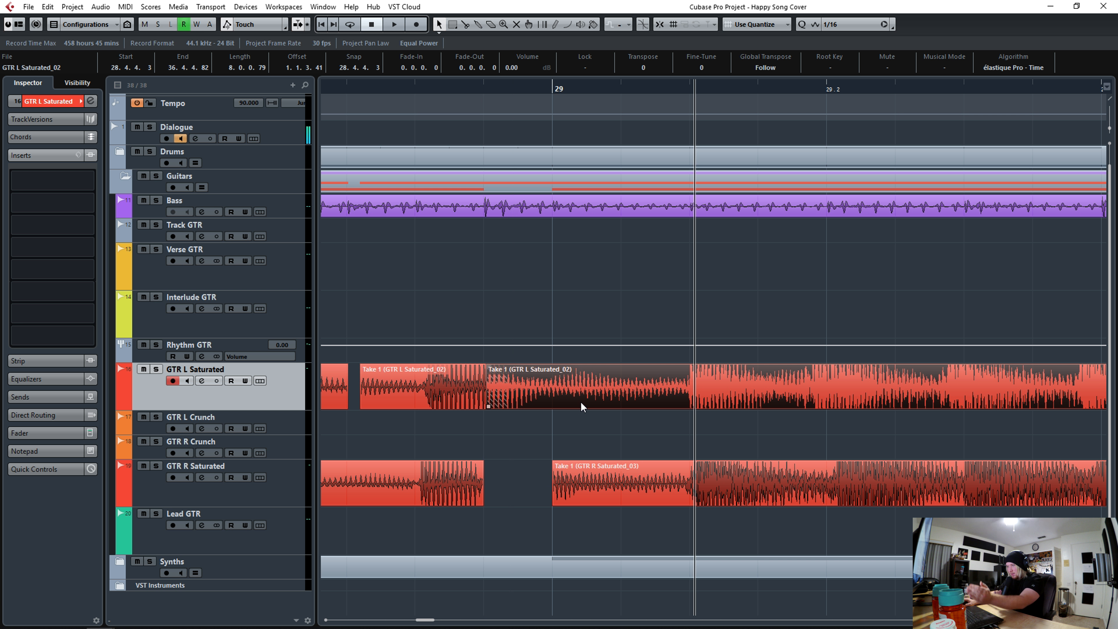
{"action": "left_click", "coordinate": [453, 386]}
{"action": "key", "text": "Delete"}
{"action": "left_click", "coordinate": [657, 26]}
{"action": "left_click", "coordinate": [553, 384], "text": "alt"}
{"action": "key", "text": "Delete"}
{"action": "left_click_drag", "start_coordinate": [347, 406], "coordinate": [484, 400]}
- Slice the GTR L Saturated take at its hits across bar 29
{"action": "left_click_drag", "start_coordinate": [485, 90], "coordinate": [484, 84]}
{"action": "left_click_drag", "start_coordinate": [1110, 128], "coordinate": [1109, 133]}
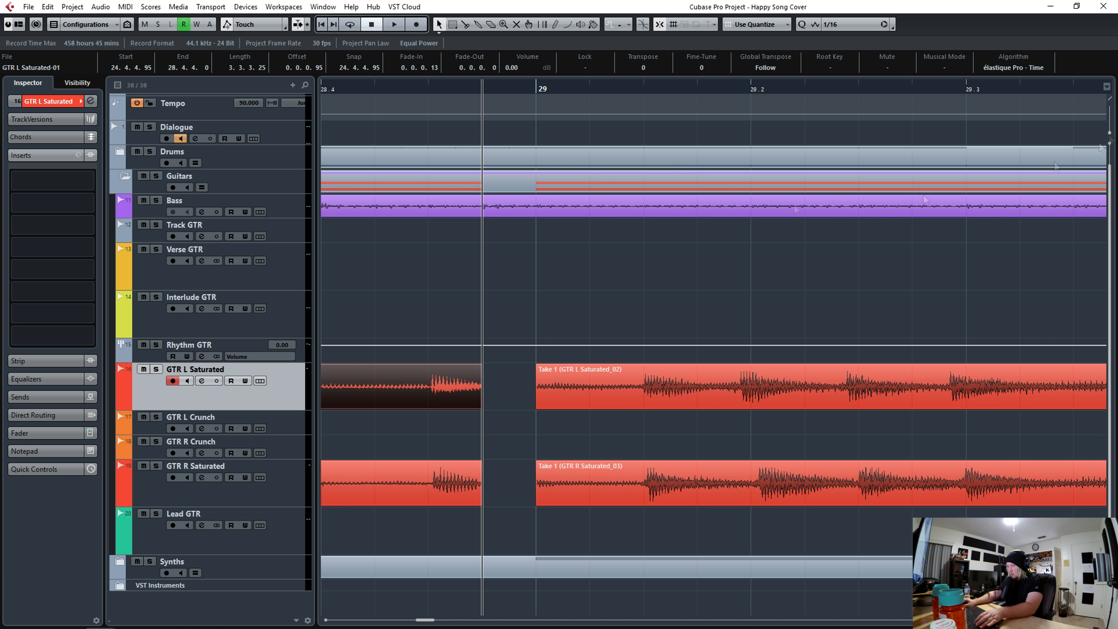
{"action": "left_click", "coordinate": [646, 407]}
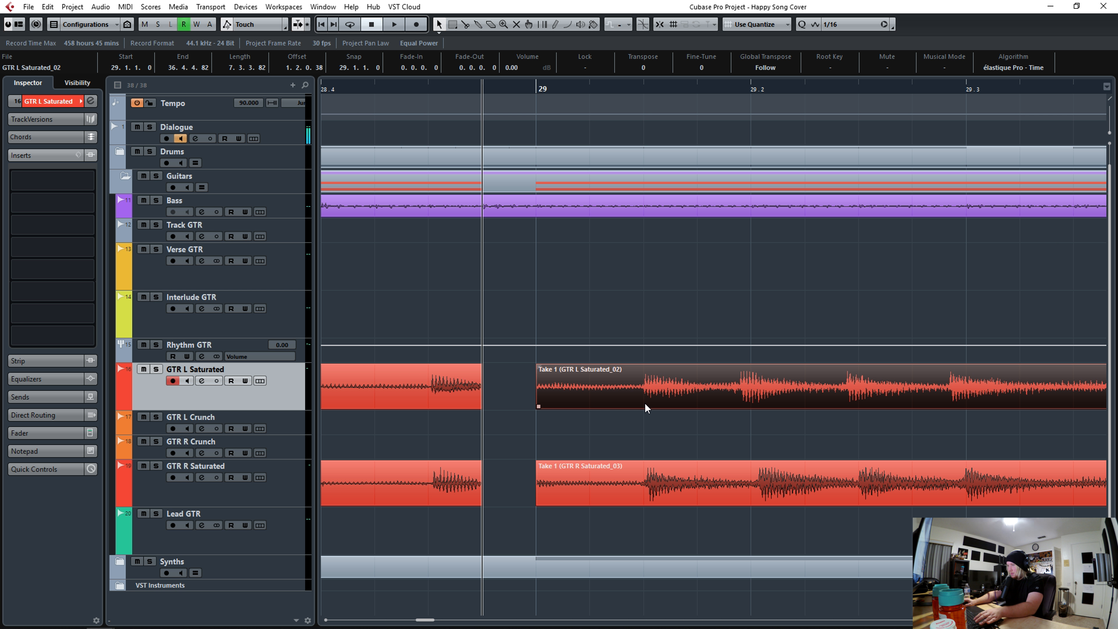
{"action": "left_click", "coordinate": [643, 403], "text": "alt"}
{"action": "left_click", "coordinate": [745, 399], "text": "alt"}
{"action": "left_click", "coordinate": [858, 398], "text": "alt"}
- Mute GTR R Saturated, then add further GTR L Saturated slices in bar 29 and quantize one, auditioning playback
{"action": "left_click", "coordinate": [143, 466]}
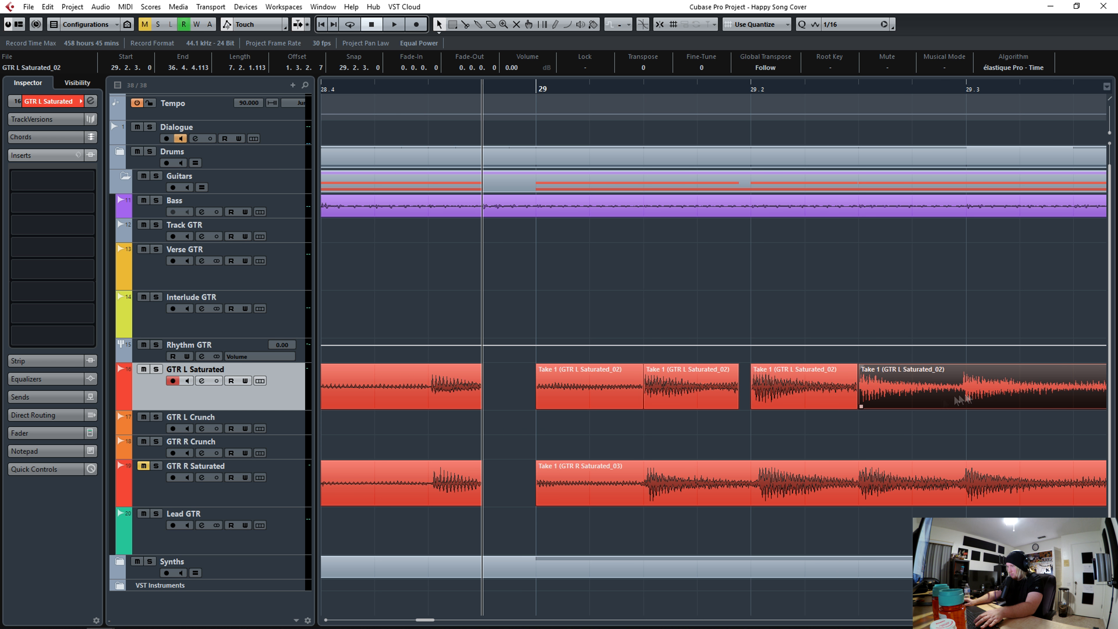
{"action": "left_click", "coordinate": [962, 398], "text": "alt"}
{"action": "left_click_drag", "start_coordinate": [971, 399], "coordinate": [976, 398]}
{"action": "key", "text": "space"}
{"action": "key", "text": "space"}
{"action": "left_click", "coordinate": [552, 398], "text": "alt"}
{"action": "left_click_drag", "start_coordinate": [557, 398], "coordinate": [555, 398]}
{"action": "left_click", "coordinate": [664, 397], "text": "alt"}
{"action": "key", "text": "q"}
{"action": "left_click", "coordinate": [534, 92]}
- Slice and quantize further GTR L Saturated hits just after bar 29, auditioning the result
{"action": "key", "text": "space"}
{"action": "key", "text": "space"}
{"action": "key", "text": "space"}
{"action": "key", "text": "space"}
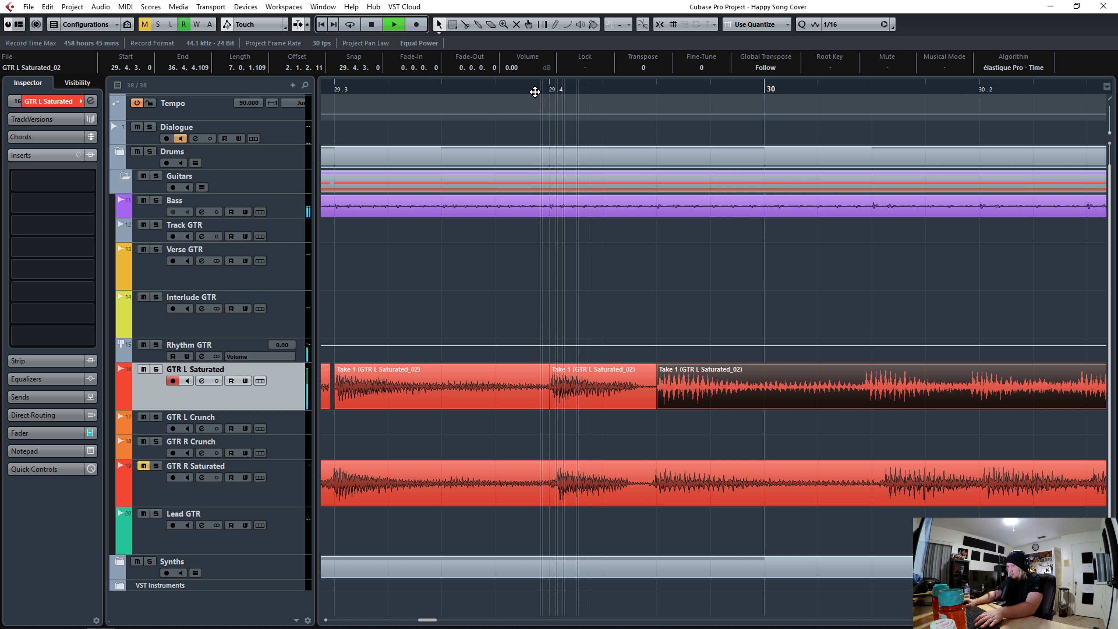
{"action": "left_click", "coordinate": [864, 398], "text": "alt"}
{"action": "key", "text": "q"}
{"action": "left_click", "coordinate": [977, 400], "text": "alt"}
{"action": "key", "text": "q"}
{"action": "left_click_drag", "start_coordinate": [501, 90], "coordinate": [498, 85]}
{"action": "key", "text": "space"}
{"action": "key", "text": "space"}
{"action": "left_click_drag", "start_coordinate": [1043, 91], "coordinate": [755, 100]}
{"action": "left_click", "coordinate": [576, 407], "text": "alt"}
{"action": "key", "text": "q"}
{"action": "left_click", "coordinate": [708, 399], "text": "alt"}
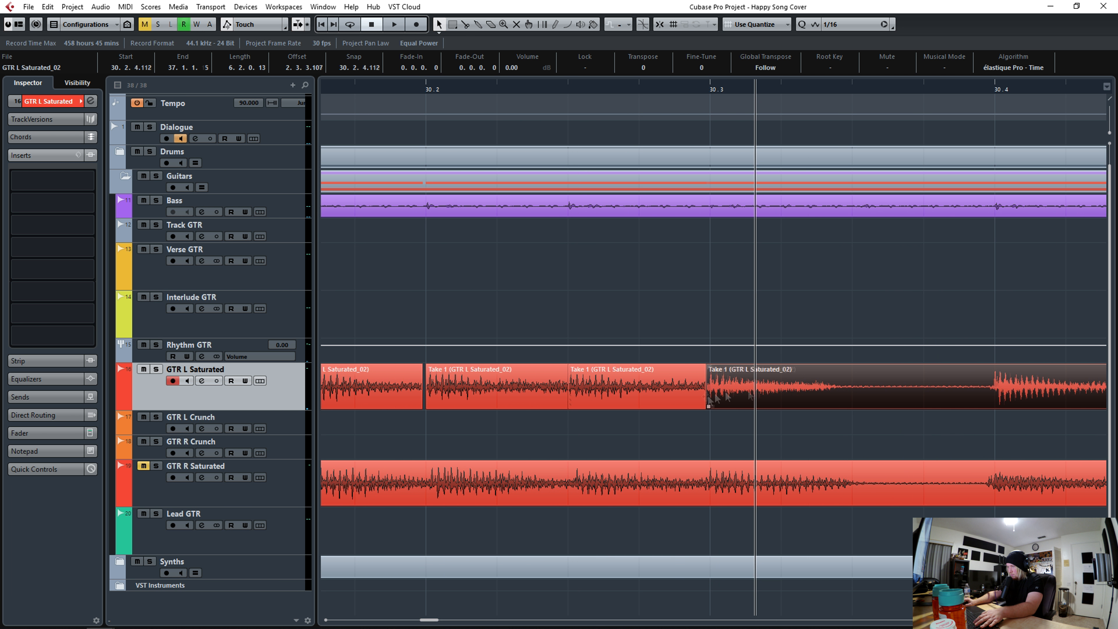
- Mute the Bass track and keep slicing and quantizing GTR L Saturated hits through bar 30
{"action": "key", "text": "q"}
{"action": "left_click", "coordinate": [678, 91]}
{"action": "key", "text": "space"}
{"action": "left_click", "coordinate": [143, 200]}
{"action": "left_click", "coordinate": [692, 91]}
{"action": "key", "text": "space"}
{"action": "left_click_drag", "start_coordinate": [377, 92], "coordinate": [377, 86]}
{"action": "key", "text": "space"}
{"action": "key", "text": "space"}
{"action": "left_click", "coordinate": [730, 398], "text": "alt"}
{"action": "key", "text": "q"}
{"action": "key", "text": "space"}
{"action": "key", "text": "space"}
{"action": "left_click", "coordinate": [959, 392], "text": "alt"}
{"action": "key", "text": "q"}
{"action": "left_click", "coordinate": [1054, 396], "text": "alt"}
- Slice and quantize the GTR L Saturated hits across bar 31
{"action": "key", "text": "q"}
{"action": "key", "text": "space"}
{"action": "key", "text": "space"}
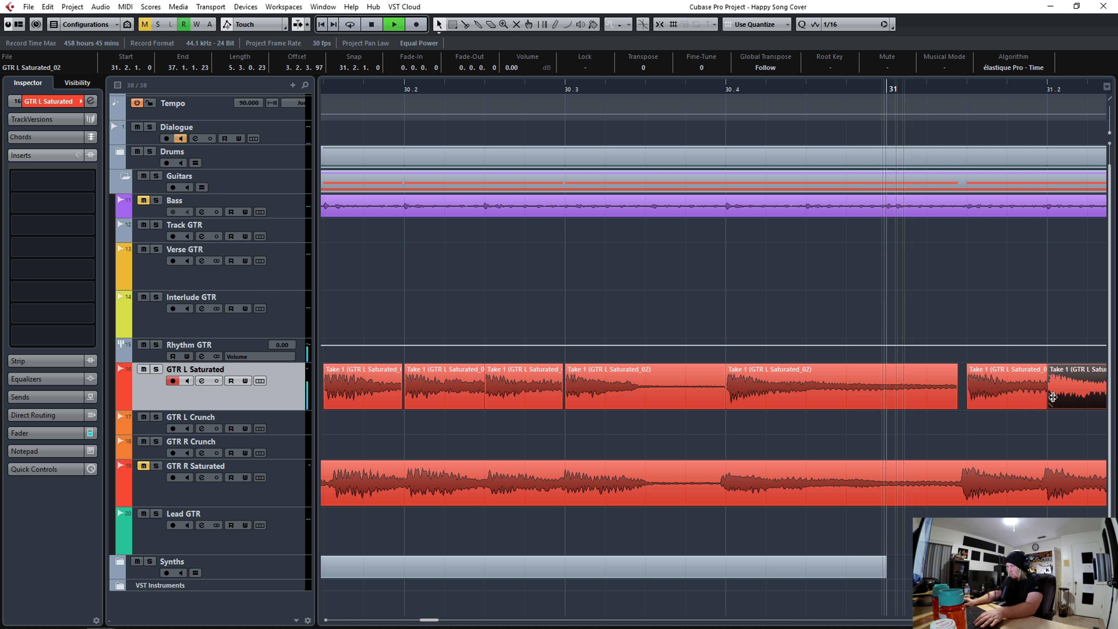
{"action": "left_click", "coordinate": [499, 395], "text": "alt"}
{"action": "key", "text": "q"}
{"action": "left_click", "coordinate": [579, 396], "text": "alt"}
{"action": "key", "text": "q"}
{"action": "left_click", "coordinate": [985, 401], "text": "alt"}
- Slice and quantize the GTR L Saturated hits leading into bar 32
{"action": "key", "text": "q"}
{"action": "left_click", "coordinate": [1061, 399], "text": "alt"}
{"action": "key", "text": "q"}
{"action": "key", "text": "space"}
{"action": "key", "text": "space"}
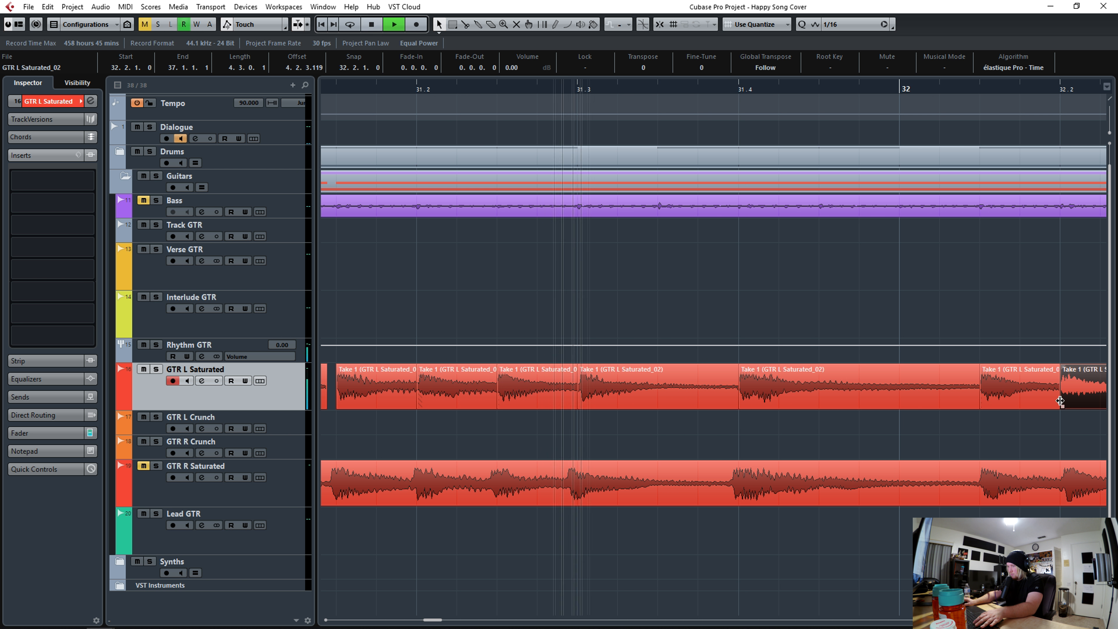
{"action": "left_click", "coordinate": [507, 400], "text": "alt"}
{"action": "key", "text": "q"}
{"action": "left_click", "coordinate": [669, 400], "text": "alt"}
{"action": "key", "text": "q"}
{"action": "left_click", "coordinate": [747, 395], "text": "alt"}
- Slice and quantize the GTR L Saturated hits across bars 32 and 33, auditioning playback
{"action": "key", "text": "q"}
{"action": "left_click", "coordinate": [830, 396], "text": "alt"}
{"action": "key", "text": "q"}
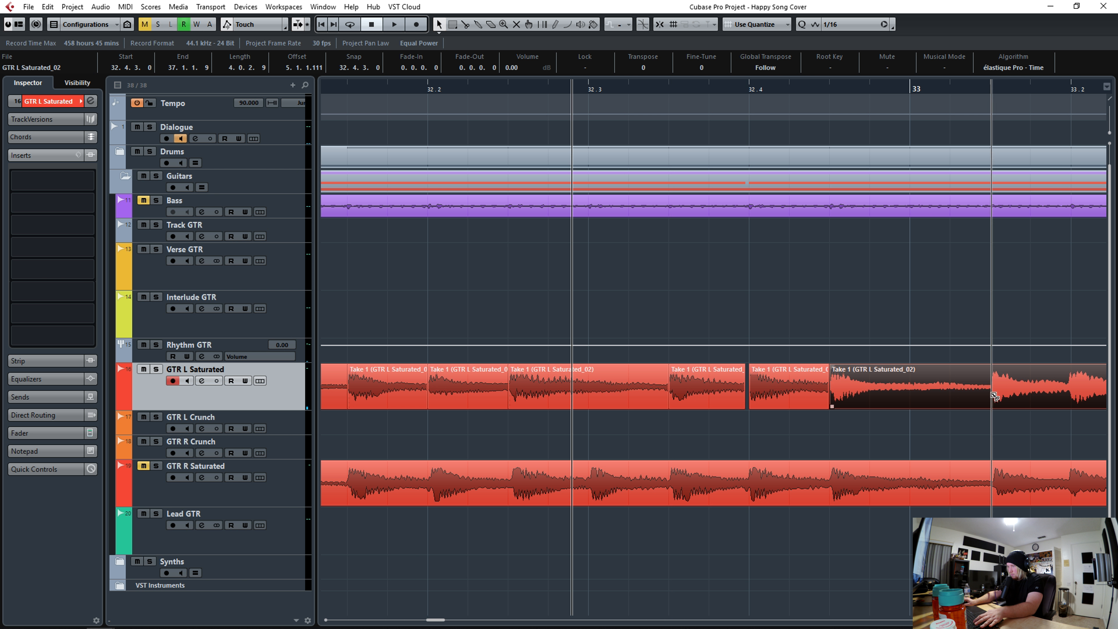
{"action": "left_click", "coordinate": [993, 398], "text": "alt"}
{"action": "key", "text": "q"}
{"action": "left_click", "coordinate": [1067, 401], "text": "alt"}
{"action": "key", "text": "q"}
{"action": "key", "text": "space"}
{"action": "key", "text": "space"}
{"action": "left_click", "coordinate": [610, 408], "text": "alt"}
{"action": "key", "text": "q"}
{"action": "left_click", "coordinate": [771, 397], "text": "alt"}
{"action": "key", "text": "q"}
{"action": "left_click", "coordinate": [844, 397], "text": "alt"}
{"action": "key", "text": "q"}
{"action": "left_click", "coordinate": [1088, 398], "text": "alt"}
{"action": "key", "text": "q"}
{"action": "key", "text": "space"}
{"action": "key", "text": "space"}
{"action": "left_click", "coordinate": [543, 398], "text": "alt"}
{"action": "key", "text": "q"}
{"action": "left_click", "coordinate": [616, 398], "text": "alt"}
{"action": "key", "text": "q"}
{"action": "left_click", "coordinate": [784, 395], "text": "alt"}
{"action": "key", "text": "q"}
{"action": "left_click", "coordinate": [1009, 405], "text": "alt"}
- Slice and quantize the GTR L Saturated hits around bar 35
{"action": "key", "text": "q"}
{"action": "key", "text": "space"}
{"action": "key", "text": "space"}
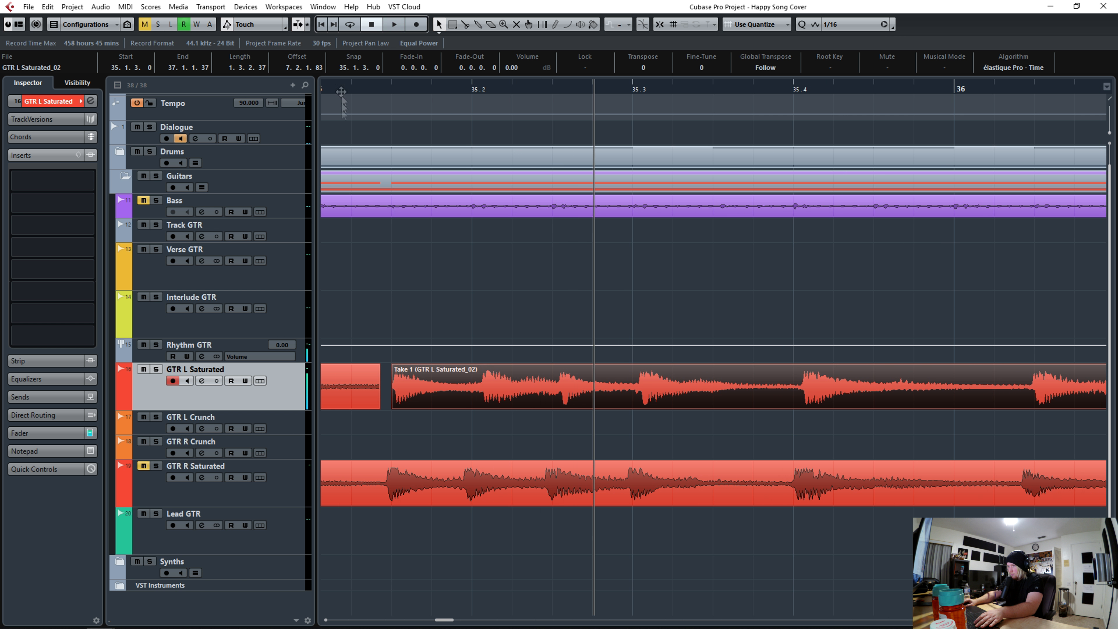
{"action": "left_click_drag", "start_coordinate": [342, 87], "coordinate": [328, 85]}
{"action": "key", "text": "space"}
{"action": "key", "text": "space"}
{"action": "left_click", "coordinate": [488, 399]}
{"action": "left_click", "coordinate": [475, 399], "text": "alt"}
{"action": "key", "text": "q"}
{"action": "left_click", "coordinate": [692, 399], "text": "alt"}
{"action": "key", "text": "q"}
{"action": "left_click", "coordinate": [765, 399], "text": "alt"}
{"action": "key", "text": "q"}
{"action": "left_click", "coordinate": [837, 399], "text": "alt"}
- Slice and quantize the remaining GTR L Saturated hits through bar 36
{"action": "key", "text": "q"}
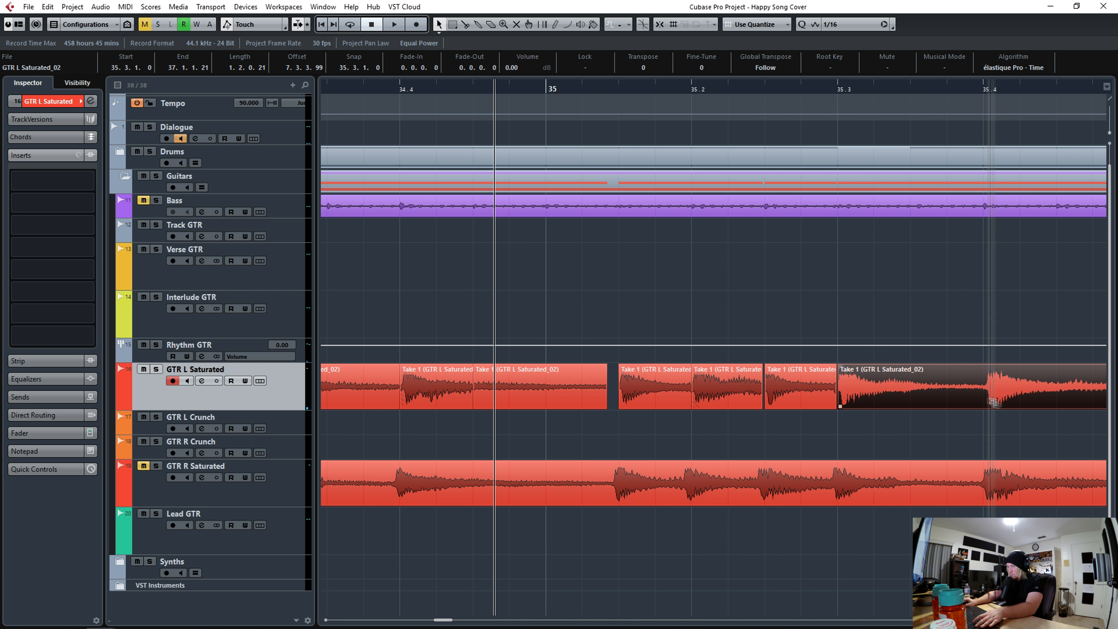
{"action": "left_click", "coordinate": [984, 399], "text": "alt"}
{"action": "key", "text": "q"}
{"action": "key", "text": "space"}
{"action": "key", "text": "space"}
{"action": "left_click", "coordinate": [441, 397], "text": "alt"}
{"action": "key", "text": "q"}
{"action": "key", "text": "space"}
{"action": "key", "text": "space"}
{"action": "left_click", "coordinate": [554, 396], "text": "alt"}
{"action": "key", "text": "q"}
{"action": "left_click", "coordinate": [659, 395], "text": "alt"}
{"action": "left_click", "coordinate": [723, 396], "text": "alt"}
{"action": "left_click", "coordinate": [795, 398], "text": "alt"}
{"action": "left_click", "coordinate": [865, 397], "text": "alt"}
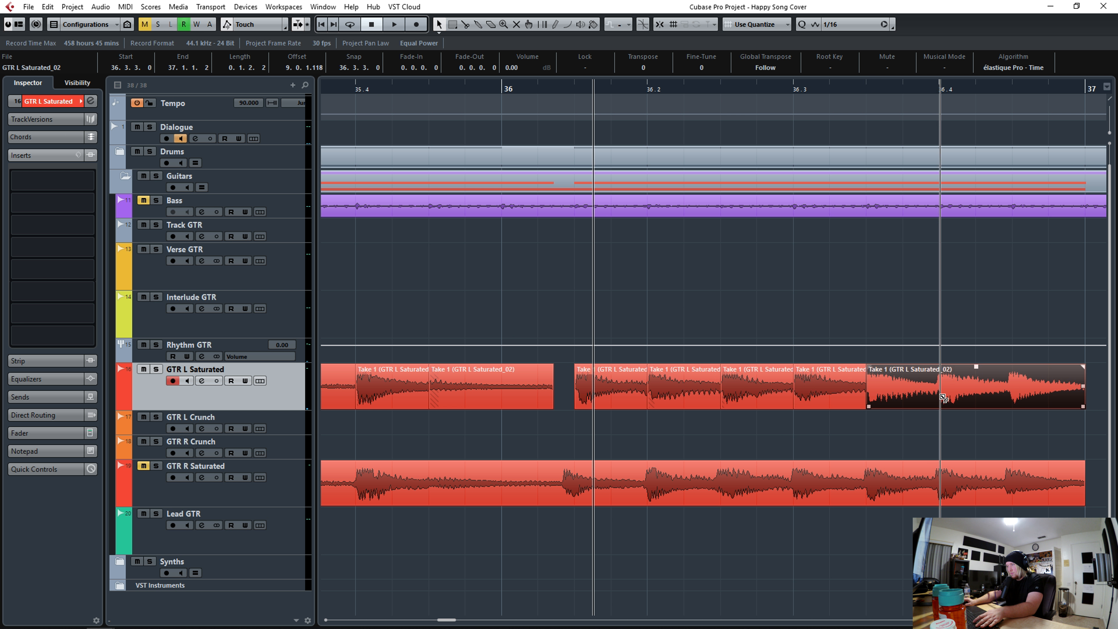
{"action": "left_click", "coordinate": [939, 396], "text": "alt"}
{"action": "left_click", "coordinate": [1010, 398], "text": "alt"}
{"action": "key", "text": "q"}
- Return to bar 29 and slice the GTR R Saturated take at its hits
{"action": "left_click", "coordinate": [440, 91]}
{"action": "left_click_drag", "start_coordinate": [441, 92], "coordinate": [648, 91]}
{"action": "left_click", "coordinate": [691, 502]}
{"action": "left_click", "coordinate": [761, 491], "text": "alt"}
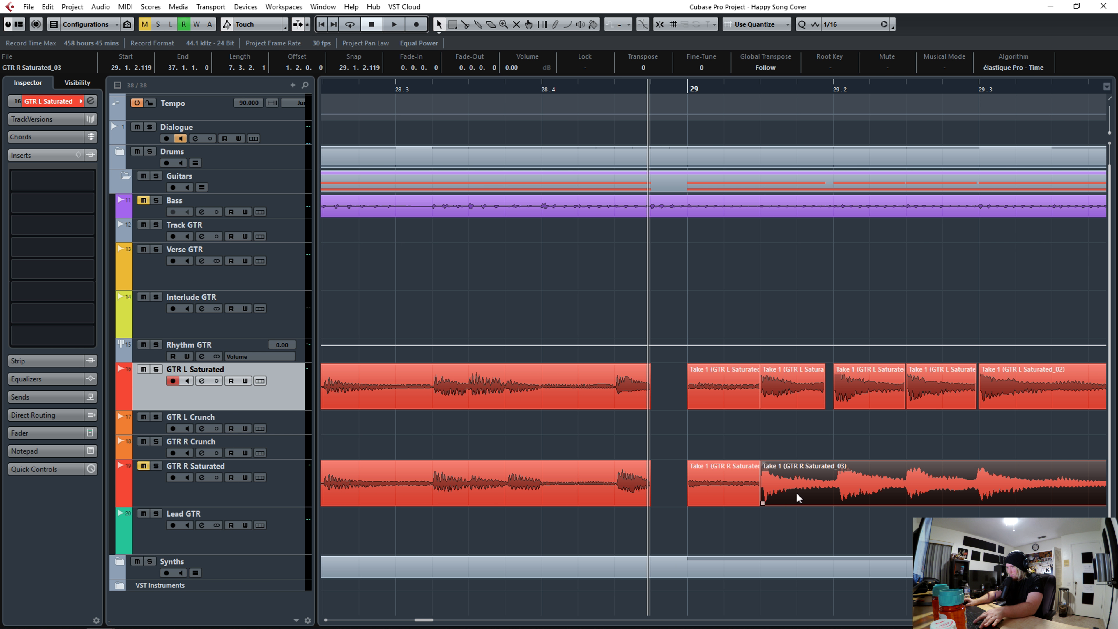
{"action": "left_click", "coordinate": [834, 492], "text": "alt"}
{"action": "left_click", "coordinate": [905, 491], "text": "alt"}
{"action": "left_click", "coordinate": [978, 492], "text": "alt"}
{"action": "key", "text": "space"}
{"action": "key", "text": "space"}
- Unmute GTR R Saturated, then slice and quantize its hits across bars 29 and 30
{"action": "left_click", "coordinate": [145, 466]}
{"action": "key", "text": "space"}
{"action": "key", "text": "space"}
{"action": "left_click", "coordinate": [431, 496], "text": "alt"}
{"action": "key", "text": "q"}
{"action": "left_click", "coordinate": [498, 496], "text": "alt"}
{"action": "key", "text": "q"}
{"action": "left_click", "coordinate": [566, 494], "text": "alt"}
{"action": "key", "text": "q"}
{"action": "left_click", "coordinate": [728, 495], "text": "alt"}
{"action": "key", "text": "q"}
{"action": "left_click", "coordinate": [786, 494], "text": "alt"}
{"action": "key", "text": "q"}
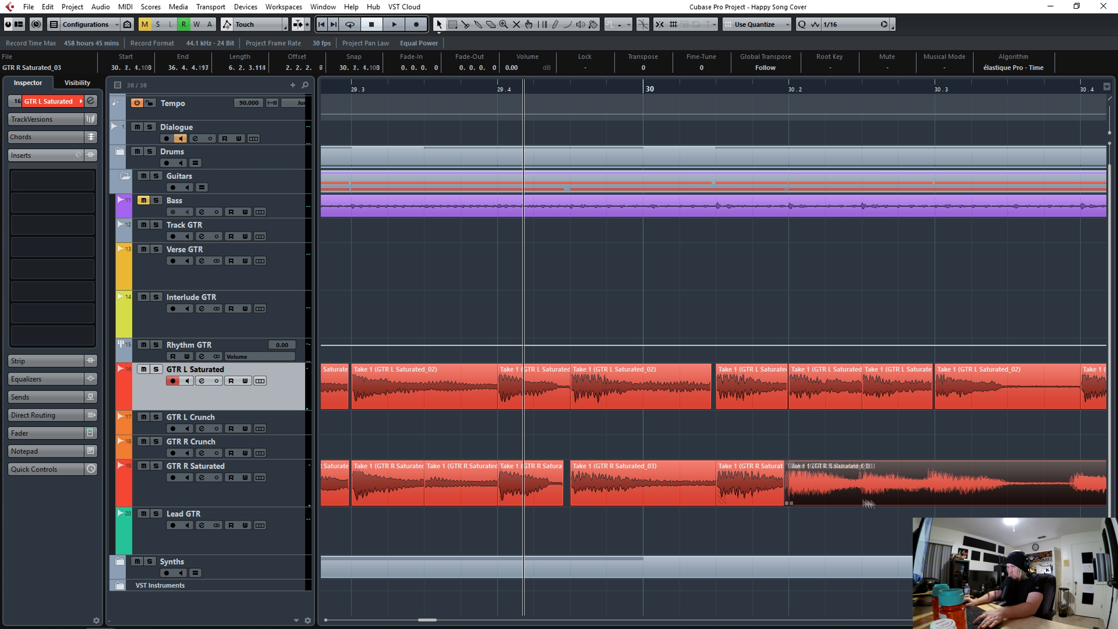
{"action": "left_click", "coordinate": [863, 494], "text": "alt"}
{"action": "left_click", "coordinate": [931, 494], "text": "alt"}
{"action": "left_click", "coordinate": [1080, 494], "text": "alt"}
- Slice and quantize the GTR R Saturated hits across bar 31
{"action": "key", "text": "q"}
{"action": "key", "text": "space"}
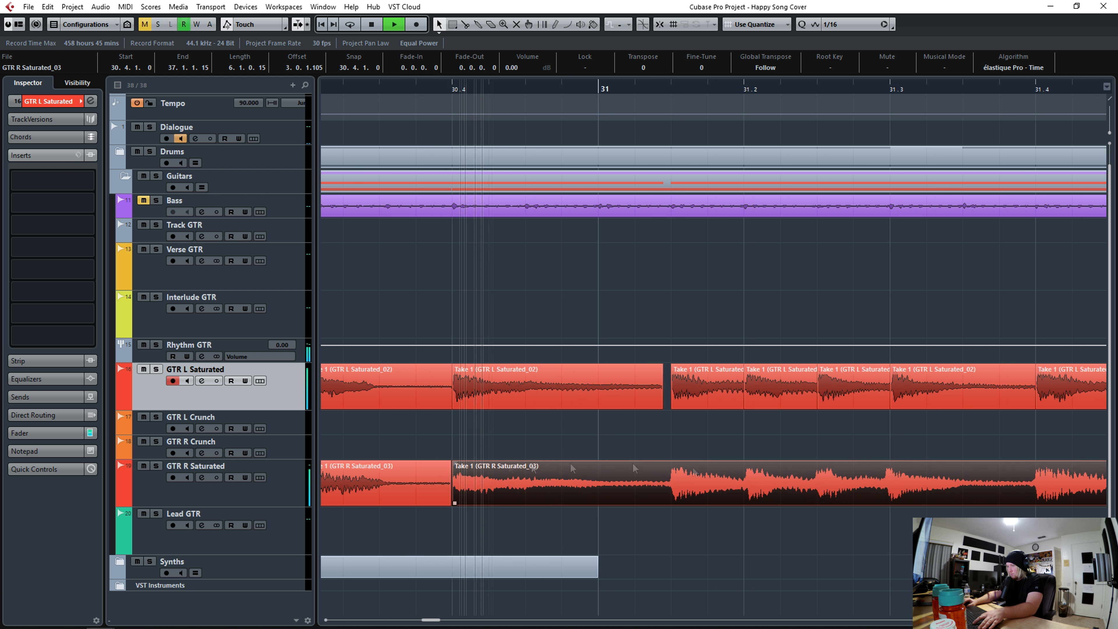
{"action": "key", "text": "space"}
{"action": "left_click", "coordinate": [529, 497], "text": "alt"}
{"action": "key", "text": "q"}
{"action": "left_click", "coordinate": [669, 498], "text": "alt"}
{"action": "key", "text": "q"}
{"action": "left_click", "coordinate": [750, 498], "text": "alt"}
{"action": "key", "text": "q"}
{"action": "left_click", "coordinate": [814, 498], "text": "alt"}
- Slice and quantize the GTR R Saturated hits across bar 32
{"action": "key", "text": "q"}
{"action": "left_click", "coordinate": [891, 498], "text": "alt"}
{"action": "left_click", "coordinate": [1040, 497], "text": "alt"}
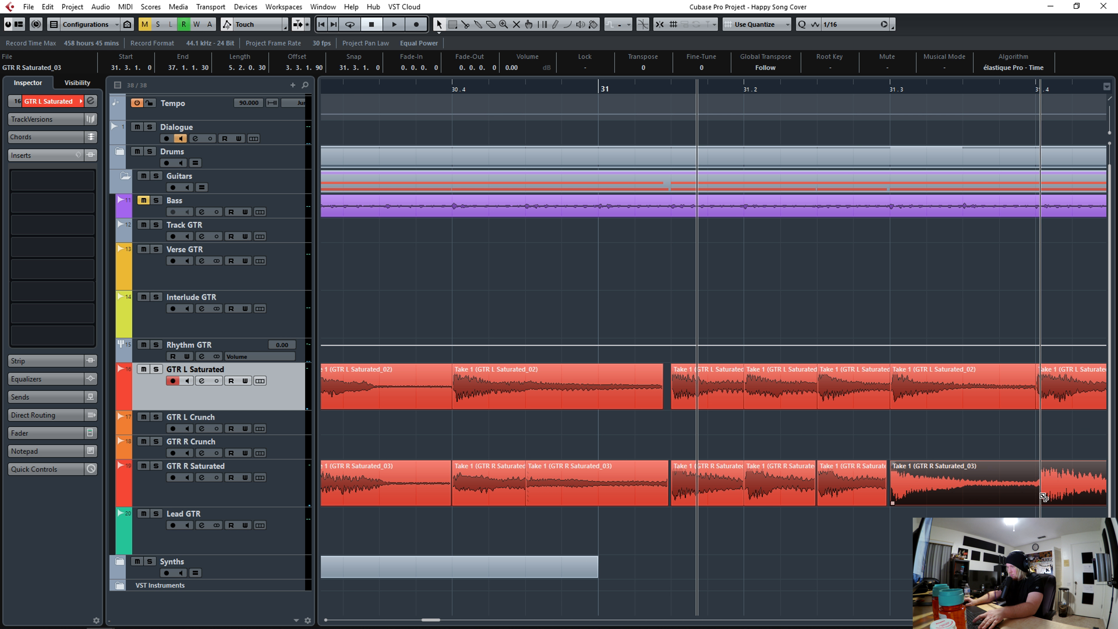
{"action": "key", "text": "q"}
{"action": "key", "text": "space"}
{"action": "key", "text": "space"}
{"action": "left_click", "coordinate": [634, 500], "text": "alt"}
{"action": "key", "text": "q"}
{"action": "left_click", "coordinate": [703, 501], "text": "alt"}
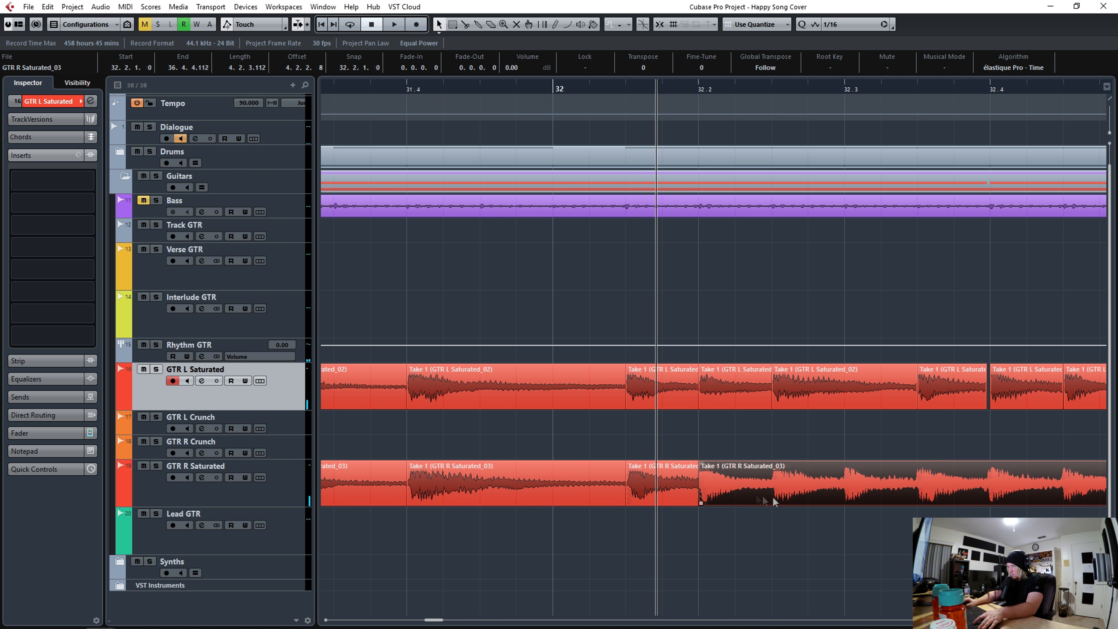
{"action": "left_click", "coordinate": [773, 501], "text": "alt"}
{"action": "left_click", "coordinate": [846, 500], "text": "alt"}
{"action": "left_click", "coordinate": [918, 499], "text": "alt"}
{"action": "left_click", "coordinate": [988, 496], "text": "alt"}
{"action": "left_click", "coordinate": [1066, 496], "text": "alt"}
- Slice and quantize the GTR R Saturated hits in bar 33
{"action": "key", "text": "q"}
{"action": "key", "text": "space"}
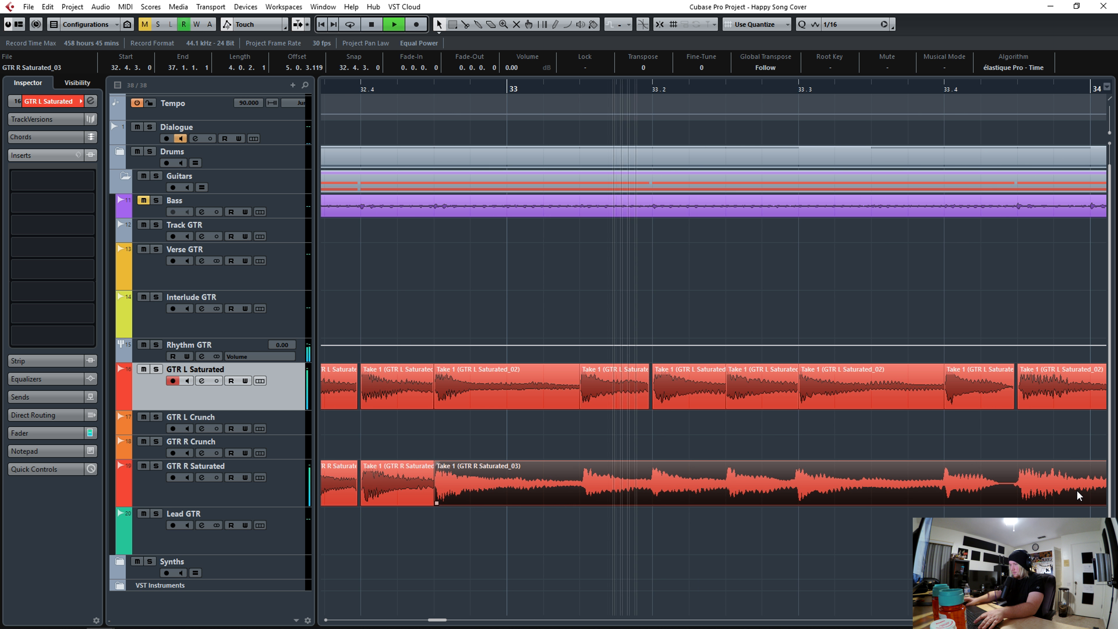
{"action": "key", "text": "space"}
{"action": "left_click", "coordinate": [510, 501], "text": "alt"}
{"action": "key", "text": "q"}
{"action": "left_click", "coordinate": [580, 501], "text": "alt"}
{"action": "left_click", "coordinate": [654, 501], "text": "alt"}
{"action": "key", "text": "q"}
{"action": "left_click", "coordinate": [726, 500], "text": "alt"}
{"action": "left_click", "coordinate": [799, 501], "text": "alt"}
- Slice and quantize the GTR R Saturated hits at the end of bar 33 and into bar 34
{"action": "key", "text": "q"}
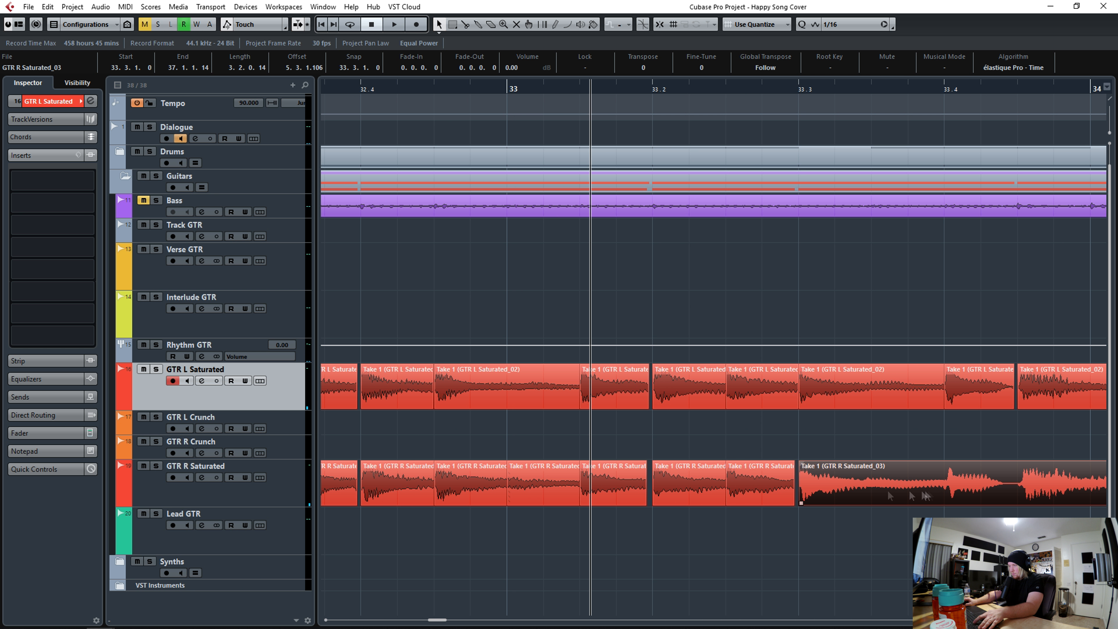
{"action": "left_click", "coordinate": [946, 500], "text": "alt"}
{"action": "left_click", "coordinate": [1022, 500], "text": "alt"}
{"action": "key", "text": "space"}
{"action": "key", "text": "space"}
{"action": "left_click", "coordinate": [529, 500], "text": "alt"}
{"action": "left_click", "coordinate": [604, 500], "text": "alt"}
{"action": "left_click", "coordinate": [747, 500], "text": "alt"}
{"action": "key", "text": "space"}
- Slice and quantize the remaining GTR R Saturated hits in bar 34 and the first hits of bar 35
{"action": "key", "text": "space"}
{"action": "left_click", "coordinate": [897, 500], "text": "alt"}
{"action": "key", "text": "q"}
{"action": "key", "text": "space"}
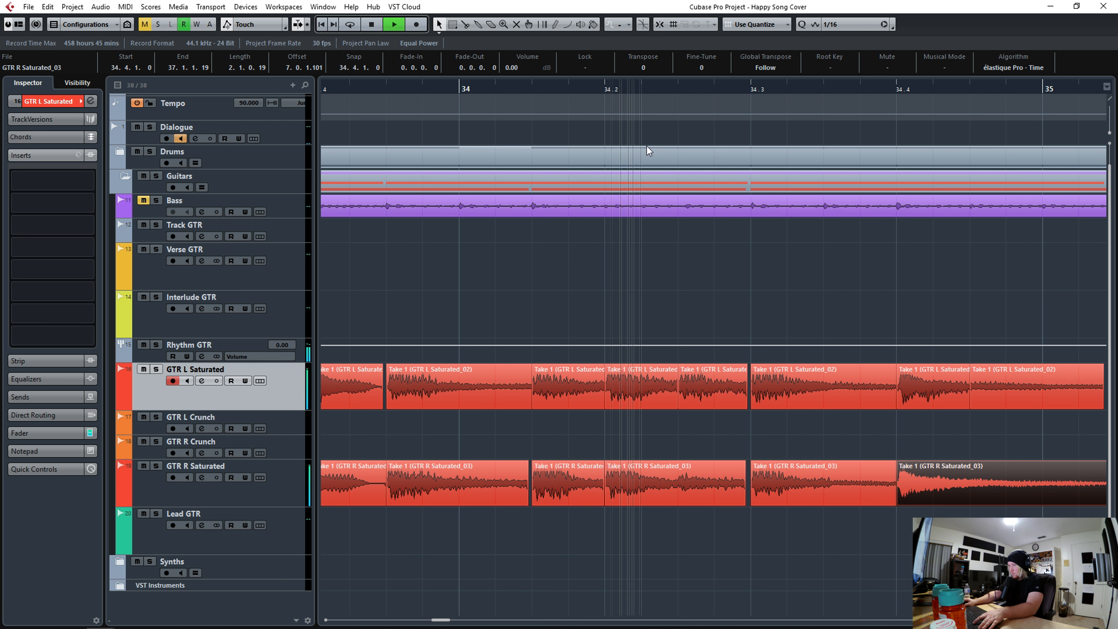
{"action": "left_click", "coordinate": [683, 500]}
{"action": "left_click", "coordinate": [679, 501], "text": "alt"}
{"action": "key", "text": "q"}
- Slice and quantize the GTR R Saturated hits in the middle of bar 35
{"action": "key", "text": "space"}
{"action": "left_click", "coordinate": [485, 500], "text": "alt"}
{"action": "left_click", "coordinate": [557, 500], "text": "alt"}
{"action": "key", "text": "q"}
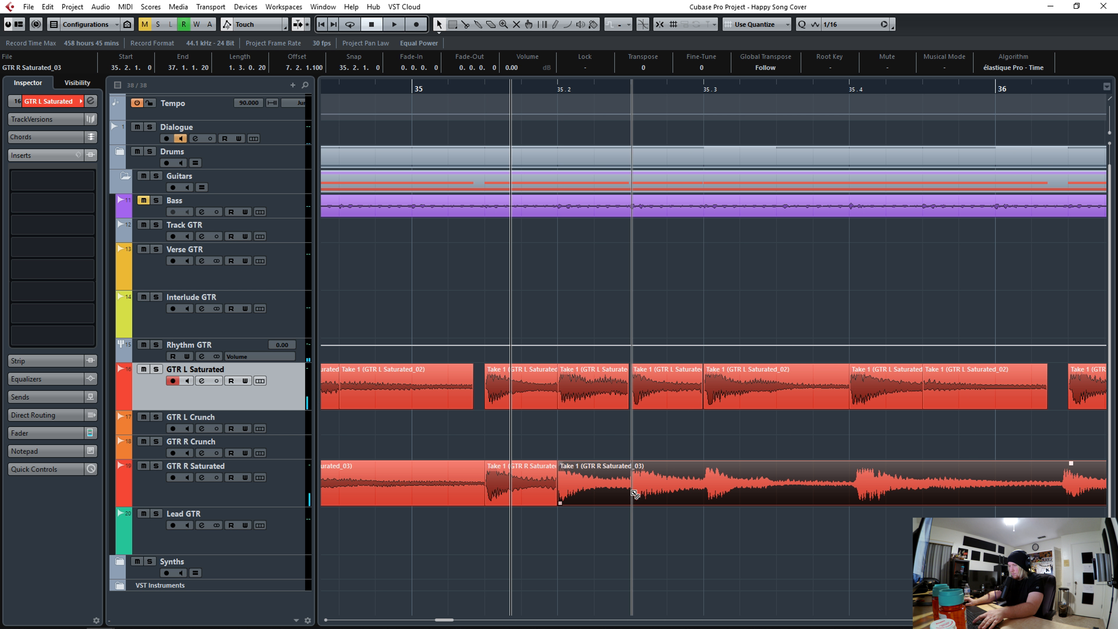
{"action": "left_click", "coordinate": [630, 500], "text": "alt"}
{"action": "key", "text": "q"}
{"action": "left_click", "coordinate": [704, 501], "text": "alt"}
{"action": "key", "text": "space"}
- Slice and quantize the GTR R Saturated hits in the last beat of bar 35 and the start of bar 36
{"action": "key", "text": "space"}
{"action": "left_click", "coordinate": [774, 500], "text": "alt"}
{"action": "key", "text": "q"}
{"action": "key", "text": "space"}
{"action": "key", "text": "space"}
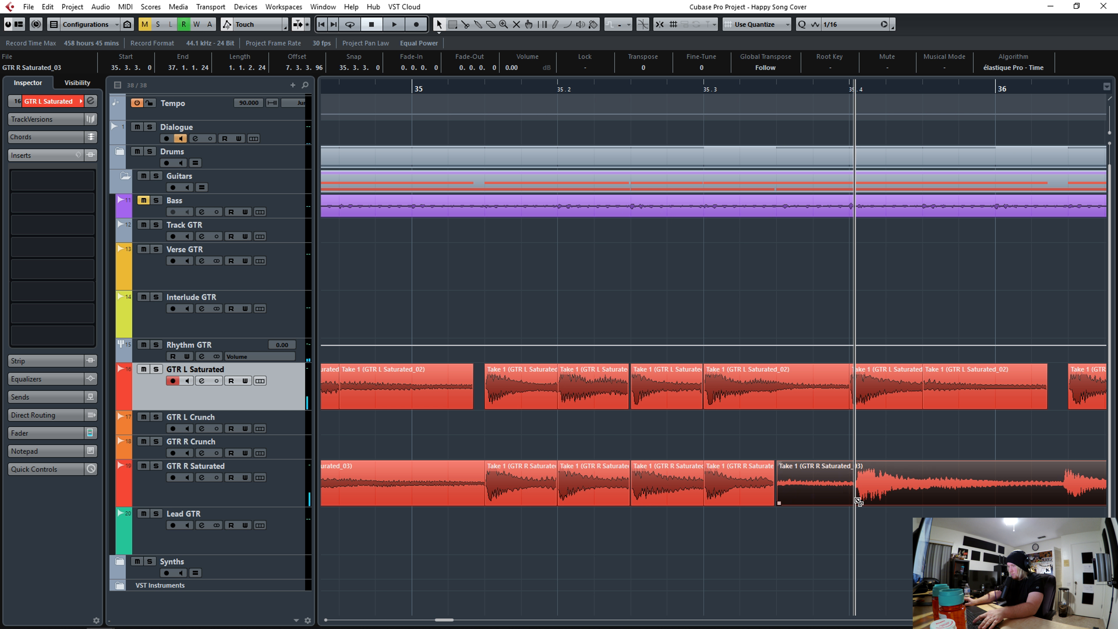
{"action": "left_click", "coordinate": [855, 500], "text": "alt"}
{"action": "key", "text": "q"}
{"action": "key", "text": "space"}
{"action": "key", "text": "space"}
{"action": "left_click", "coordinate": [923, 500], "text": "alt"}
{"action": "left_click", "coordinate": [1056, 497], "text": "alt"}
- Slice and quantize the remaining GTR R Saturated hits in bar 36 and trim the section's final event end
{"action": "key", "text": "q"}
{"action": "key", "text": "space"}
{"action": "key", "text": "space"}
{"action": "left_click", "coordinate": [523, 503], "text": "alt"}
{"action": "left_click", "coordinate": [585, 498], "text": "alt"}
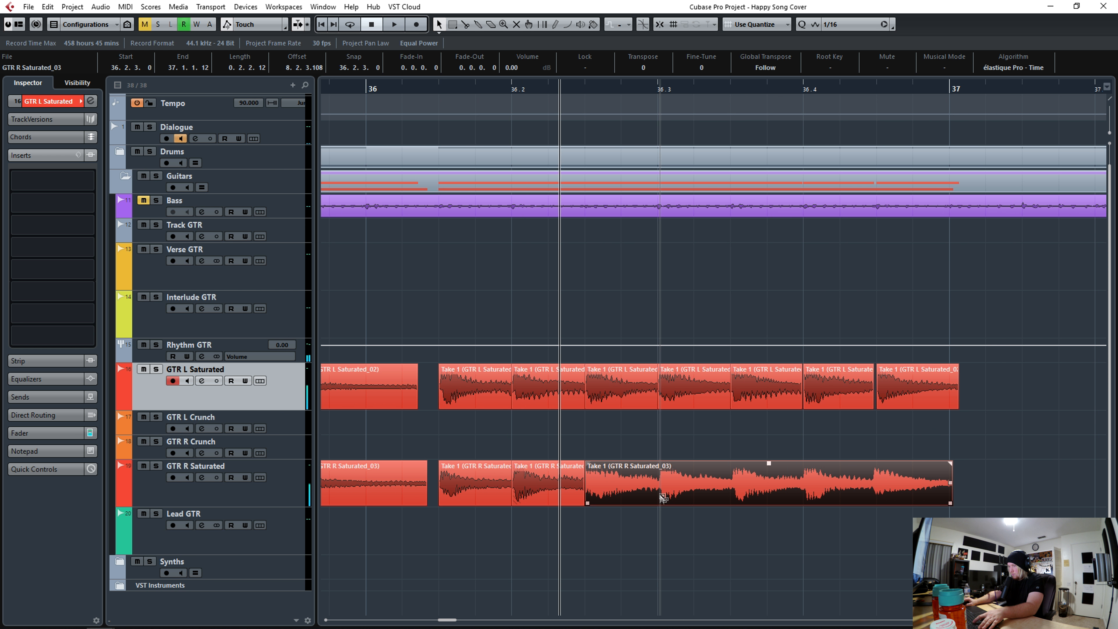
{"action": "left_click", "coordinate": [658, 497], "text": "alt"}
{"action": "left_click", "coordinate": [732, 496], "text": "alt"}
{"action": "left_click", "coordinate": [801, 493], "text": "alt"}
{"action": "left_click", "coordinate": [880, 493], "text": "alt"}
{"action": "key", "text": "q"}
{"action": "left_click_drag", "start_coordinate": [955, 503], "coordinate": [960, 503]}
- Extend the first bar 29 hit back to include its pickup and split it at the bar 29 downbeat
{"action": "mouse_move", "coordinate": [754, 87]}
{"action": "left_mouse_down"}
{"action": "mouse_move", "coordinate": [753, 57]}
{"action": "mouse_move", "coordinate": [550, 84]}
{"action": "left_mouse_up"}
{"action": "left_click_drag", "start_coordinate": [901, 391], "coordinate": [886, 478]}
{"action": "left_click", "coordinate": [934, 88]}
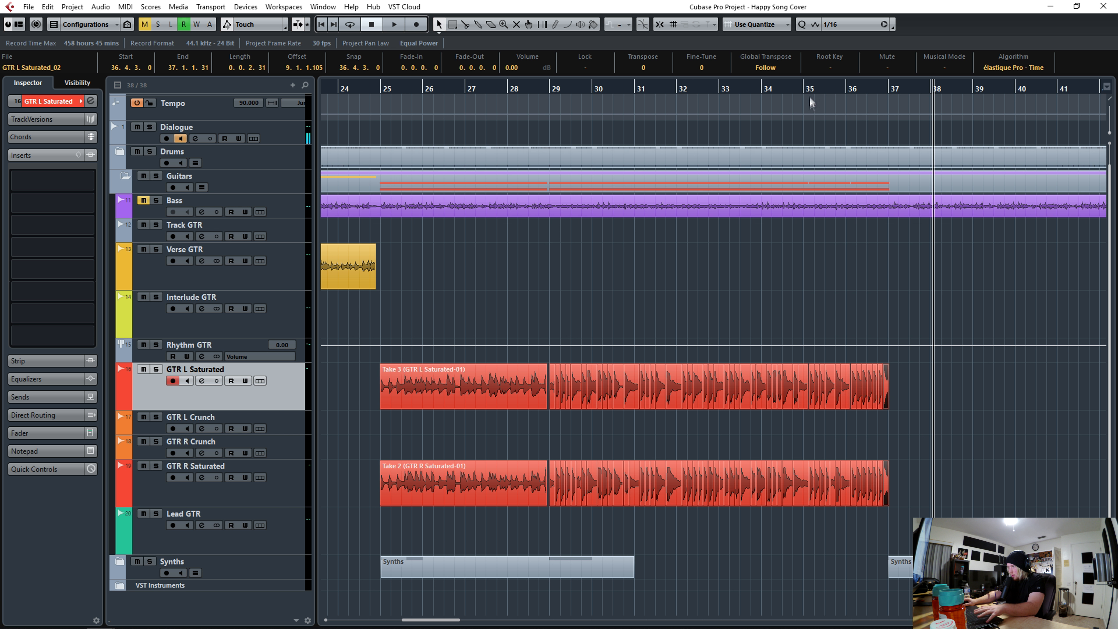
{"action": "left_click_drag", "start_coordinate": [808, 88], "coordinate": [808, 98]}
{"action": "left_click", "coordinate": [557, 294]}
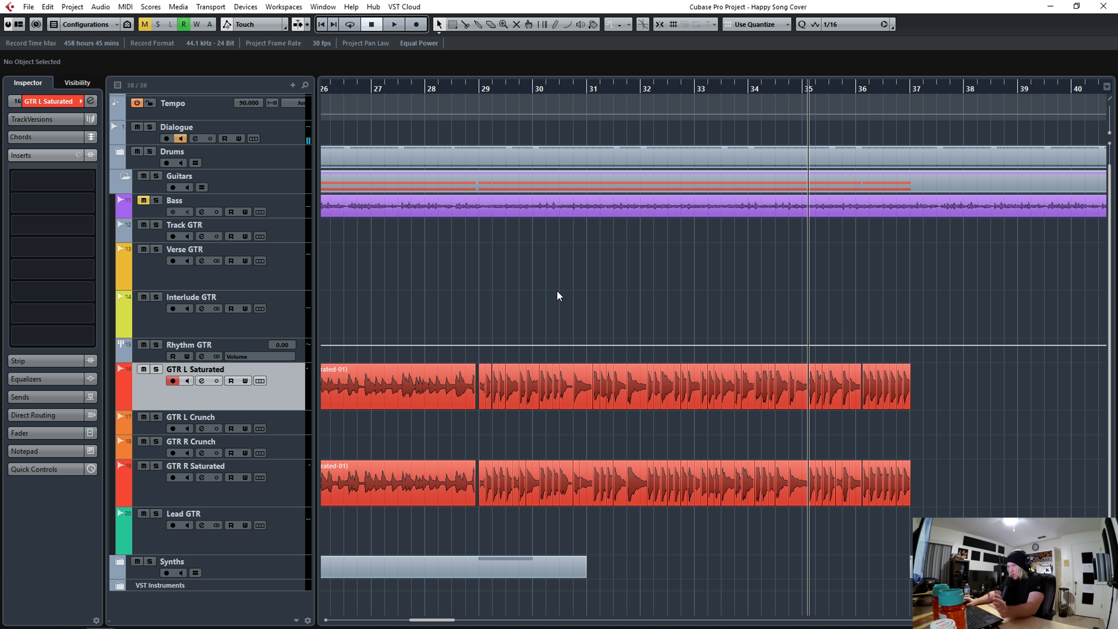
{"action": "left_click_drag", "start_coordinate": [464, 91], "coordinate": [560, 388]}
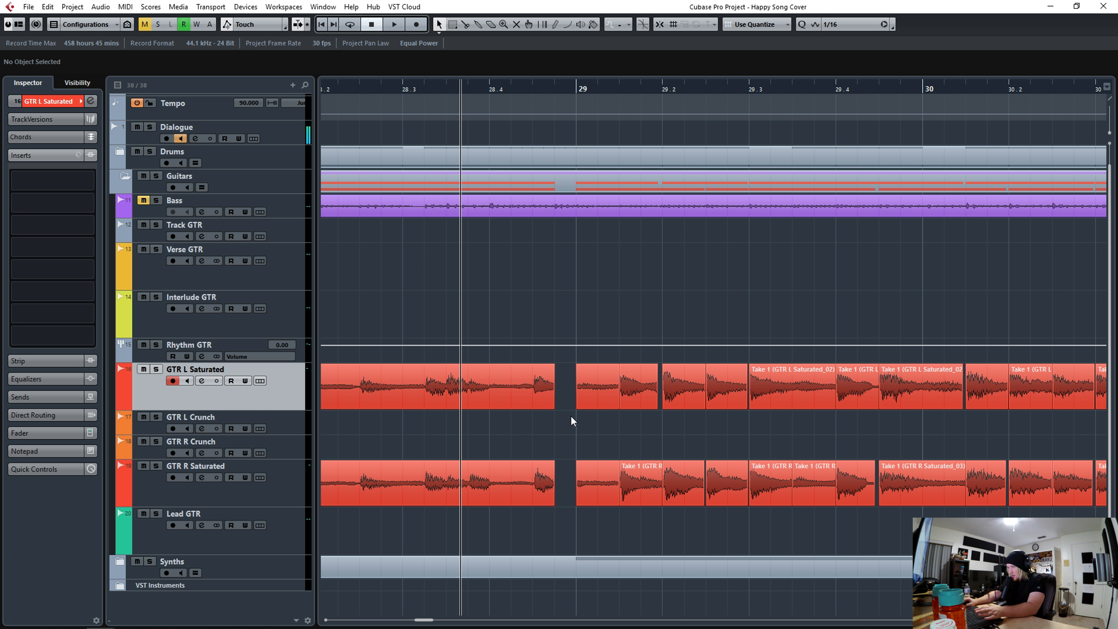
{"action": "left_click_drag", "start_coordinate": [590, 495], "coordinate": [565, 502]}
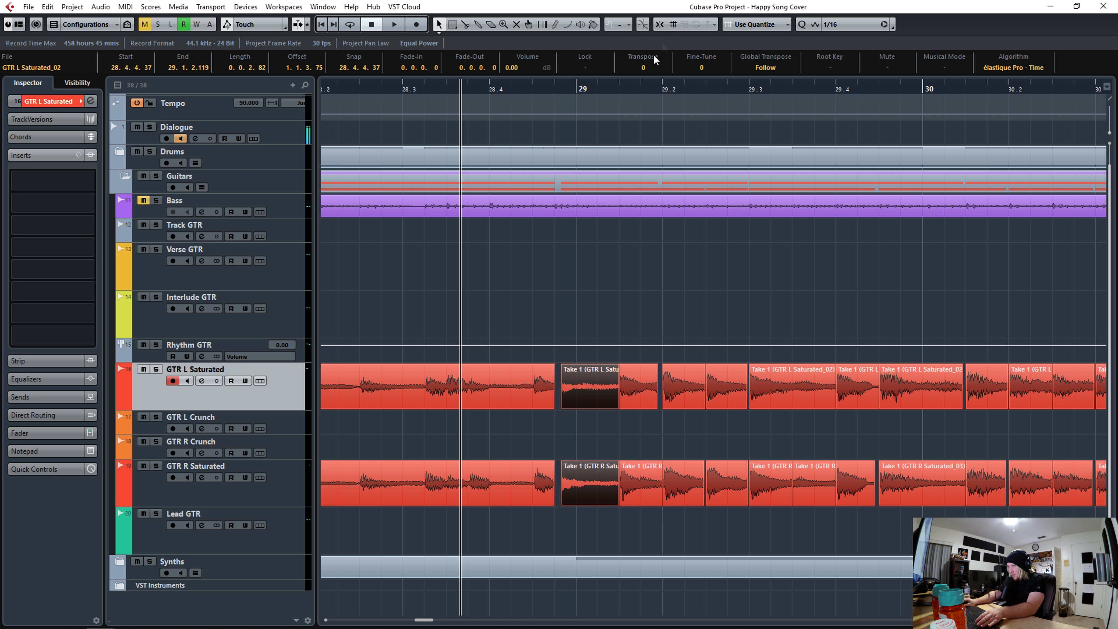
{"action": "left_click", "coordinate": [580, 399], "text": "alt"}
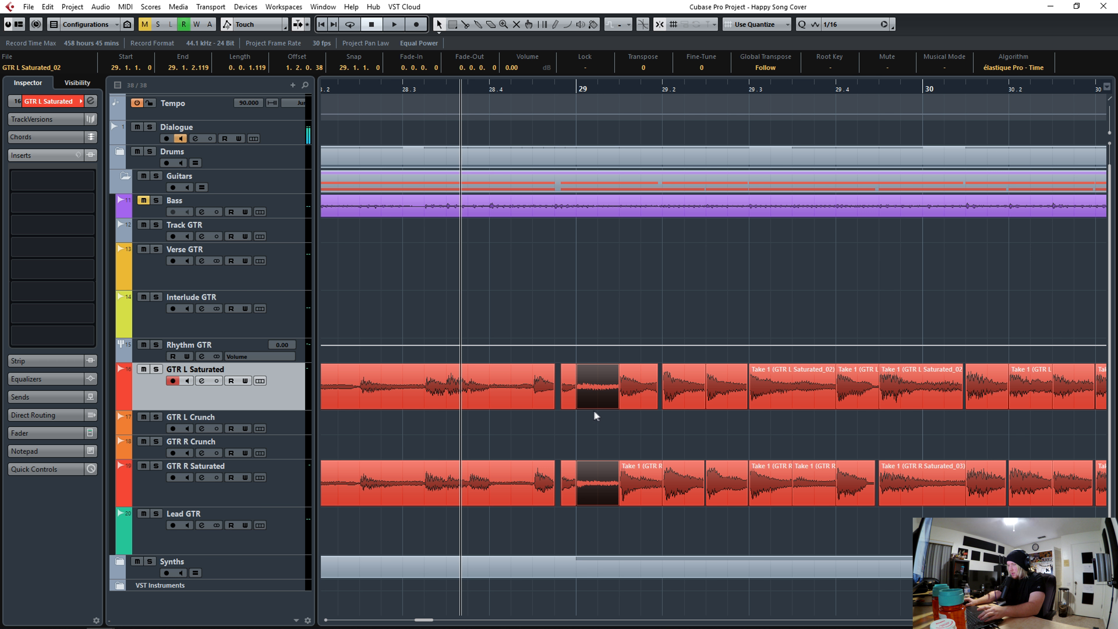
{"action": "key", "text": "ctrl+z"}
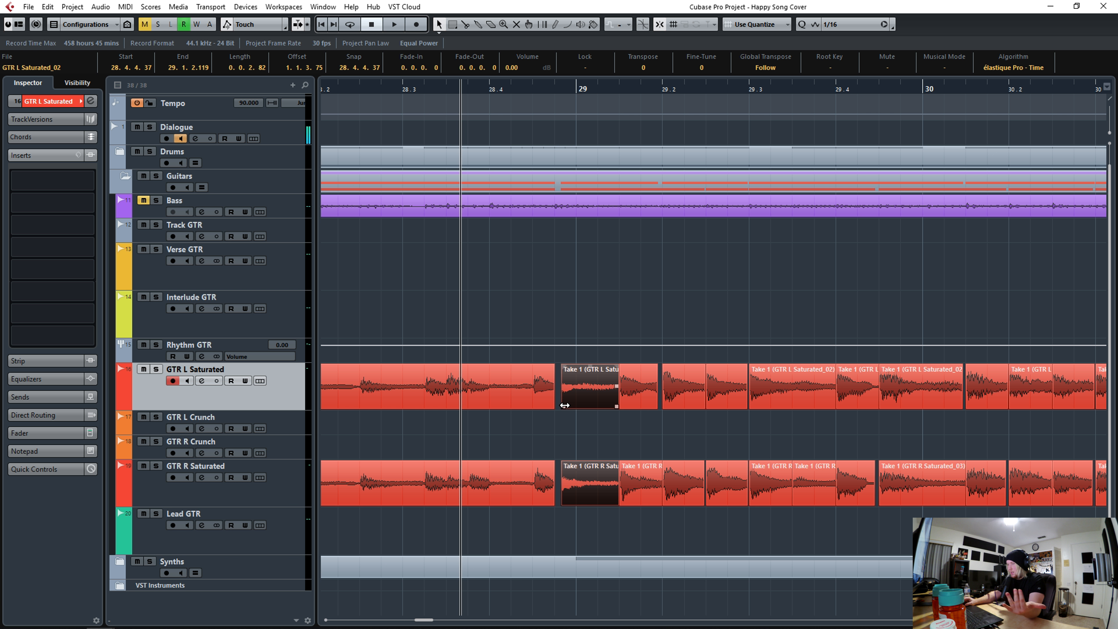
{"action": "left_click_drag", "start_coordinate": [565, 406], "coordinate": [561, 405]}
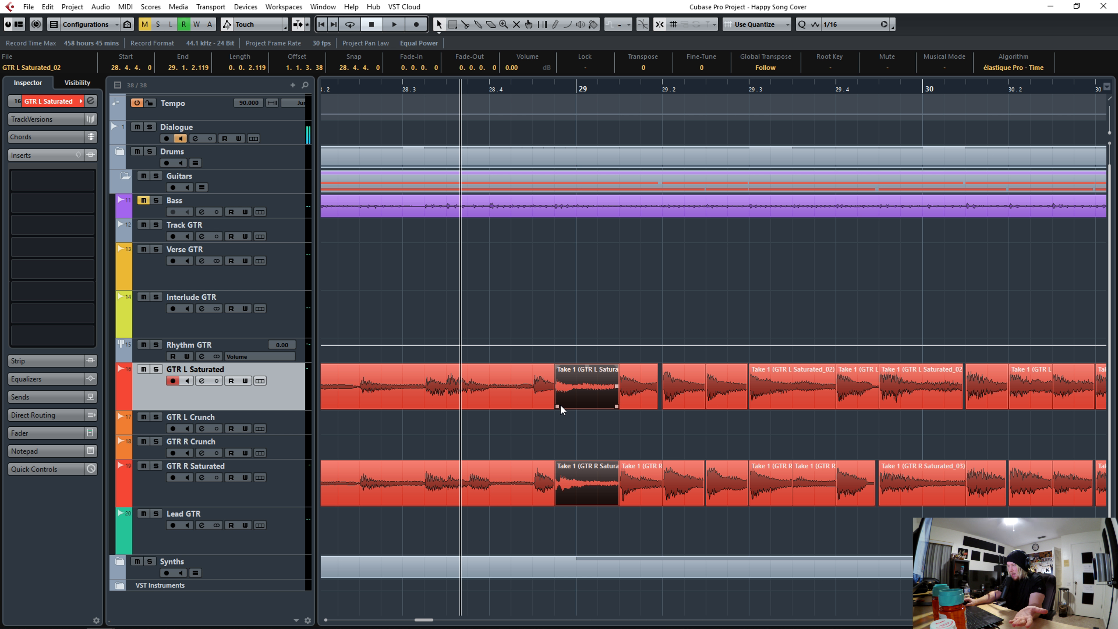
{"action": "left_click_drag", "start_coordinate": [558, 405], "coordinate": [626, 429]}
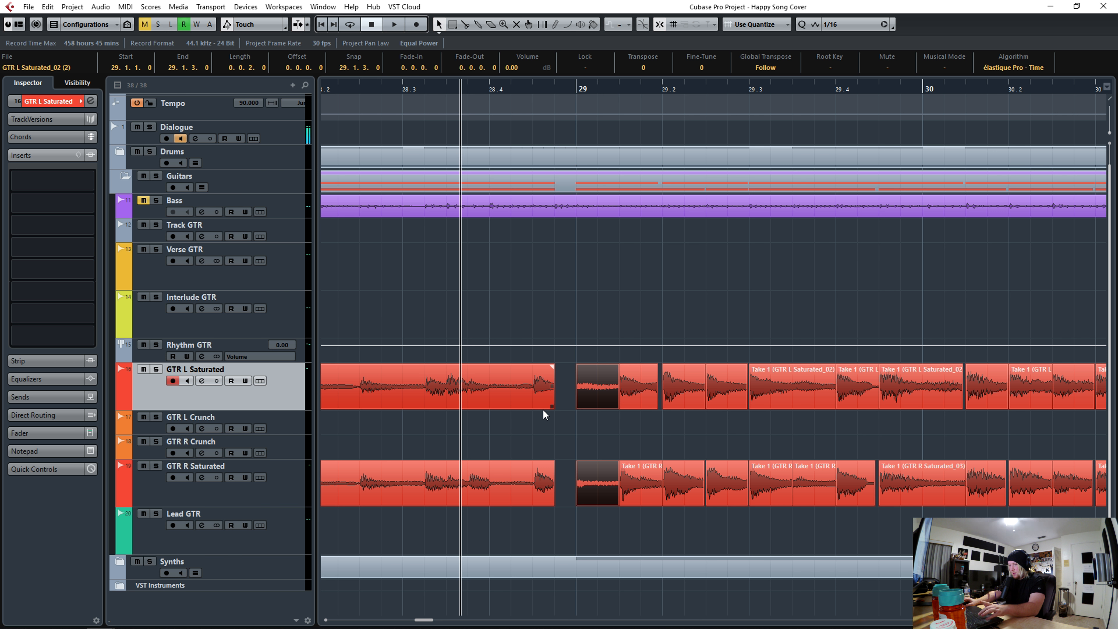
{"action": "key", "text": "ctrl+z"}
{"action": "key", "text": "ctrl+z"}
{"action": "left_click", "coordinate": [579, 403], "text": "alt"}
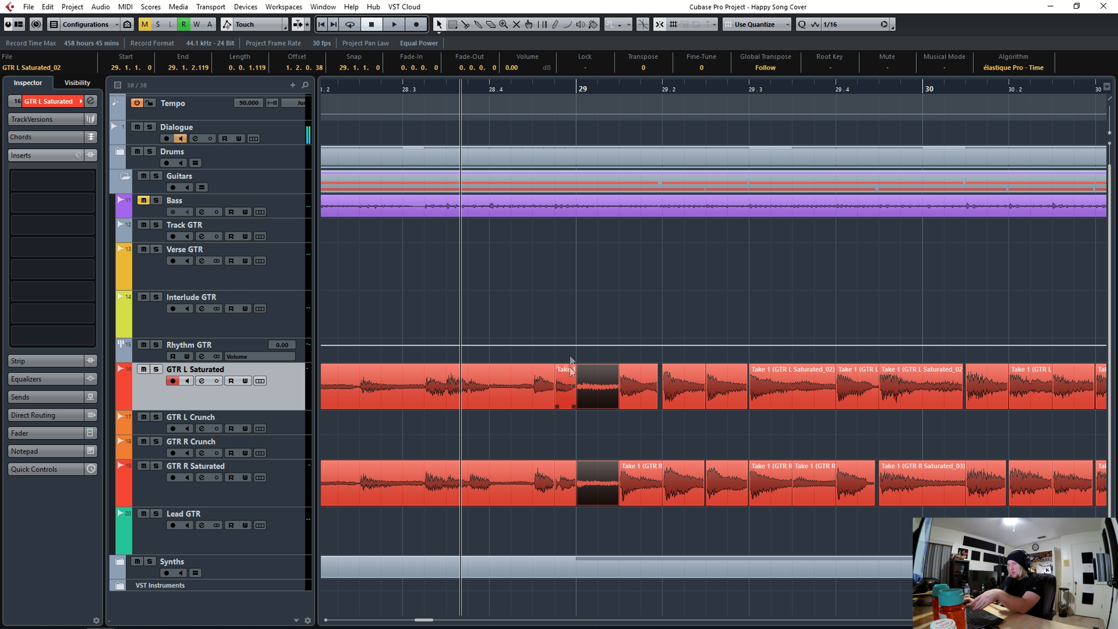
{"action": "key", "text": "Left"}
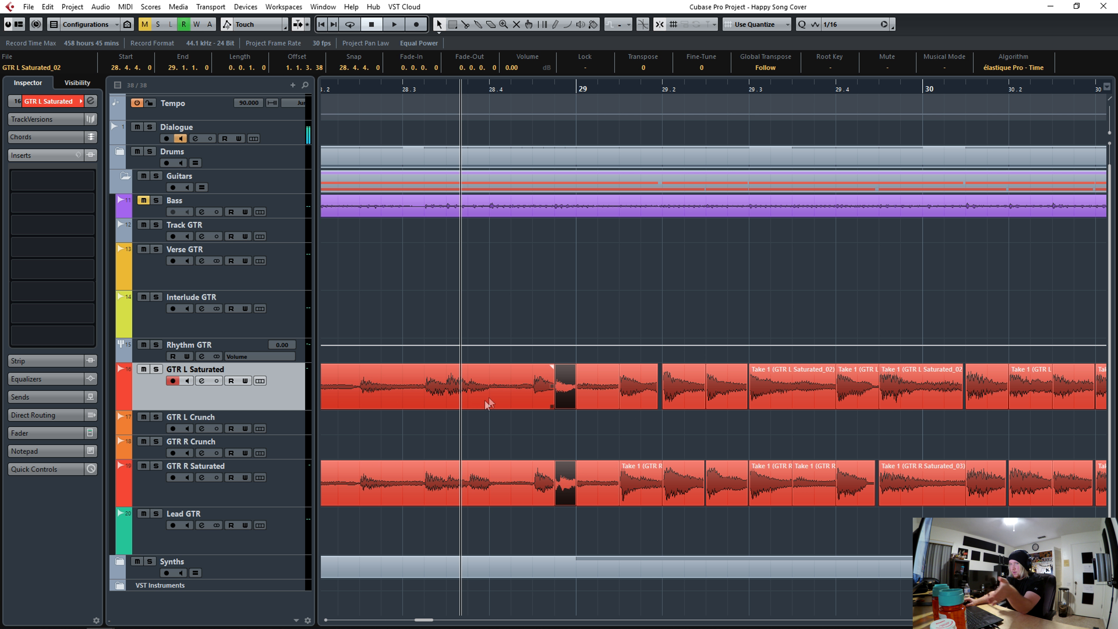
- Select all sliced guitar events from bar 29 onward on both tracks and close the gaps between them
{"action": "left_click_drag", "start_coordinate": [542, 92], "coordinate": [538, 92]}
{"action": "left_click", "coordinate": [1020, 392]}
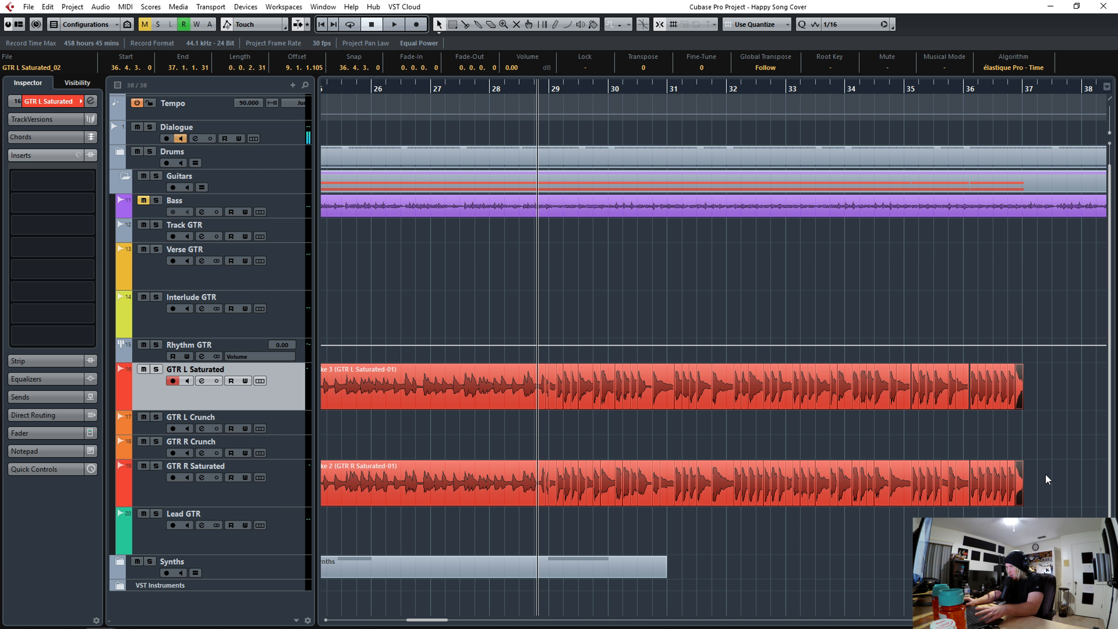
{"action": "left_click_drag", "start_coordinate": [1047, 488], "coordinate": [551, 378]}
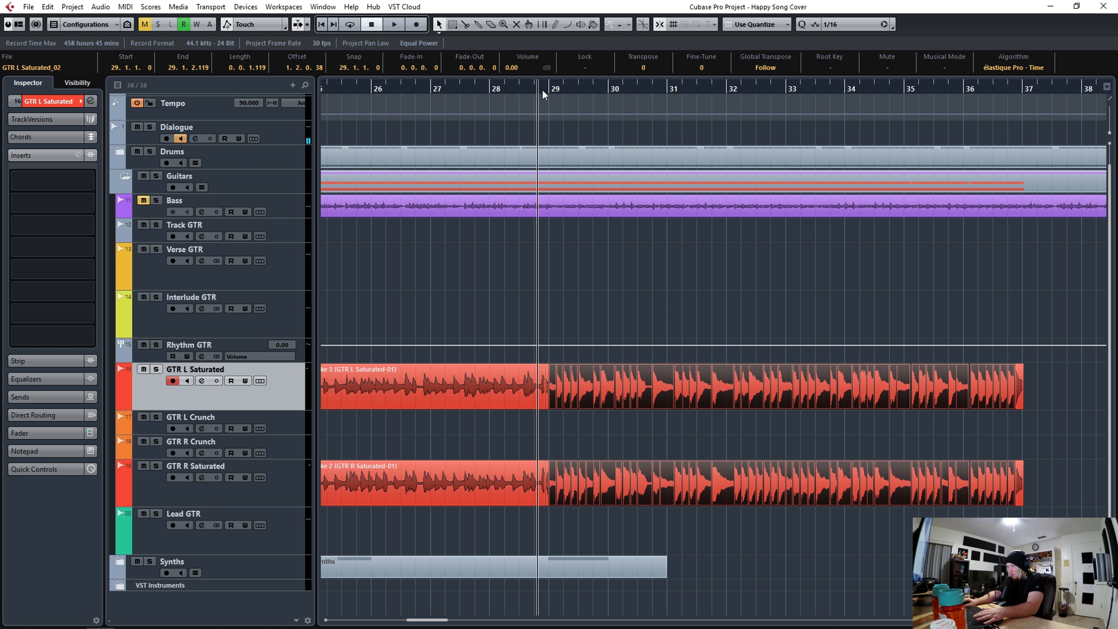
{"action": "scroll", "coordinate": [543, 95], "scroll_direction": "up", "scroll_amount": 5}
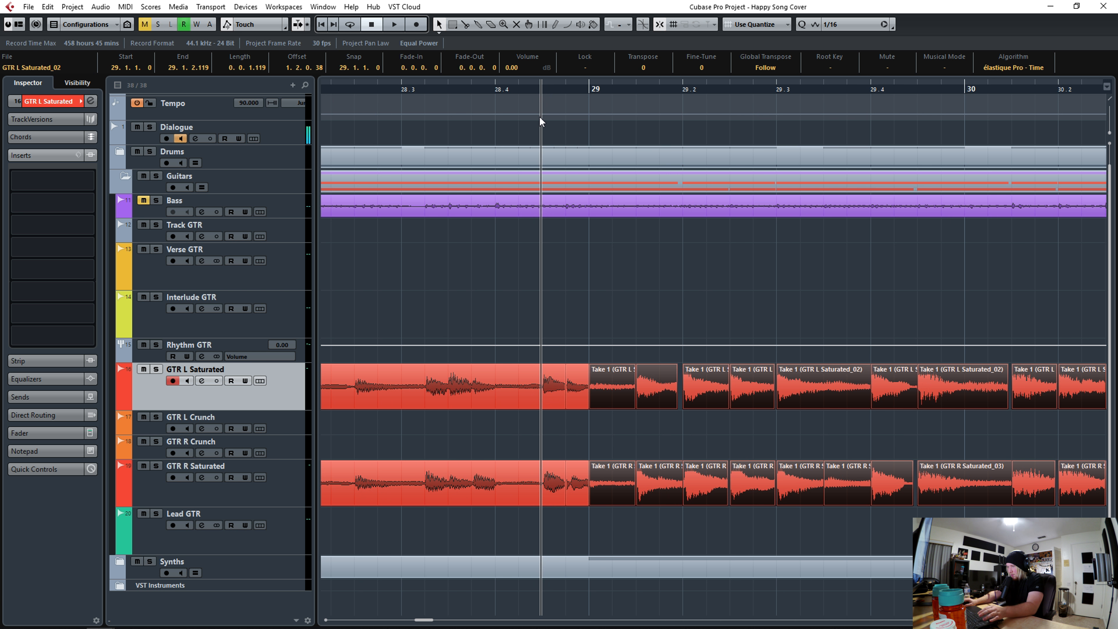
{"action": "scroll", "coordinate": [539, 115], "scroll_direction": "down", "scroll_amount": 4}
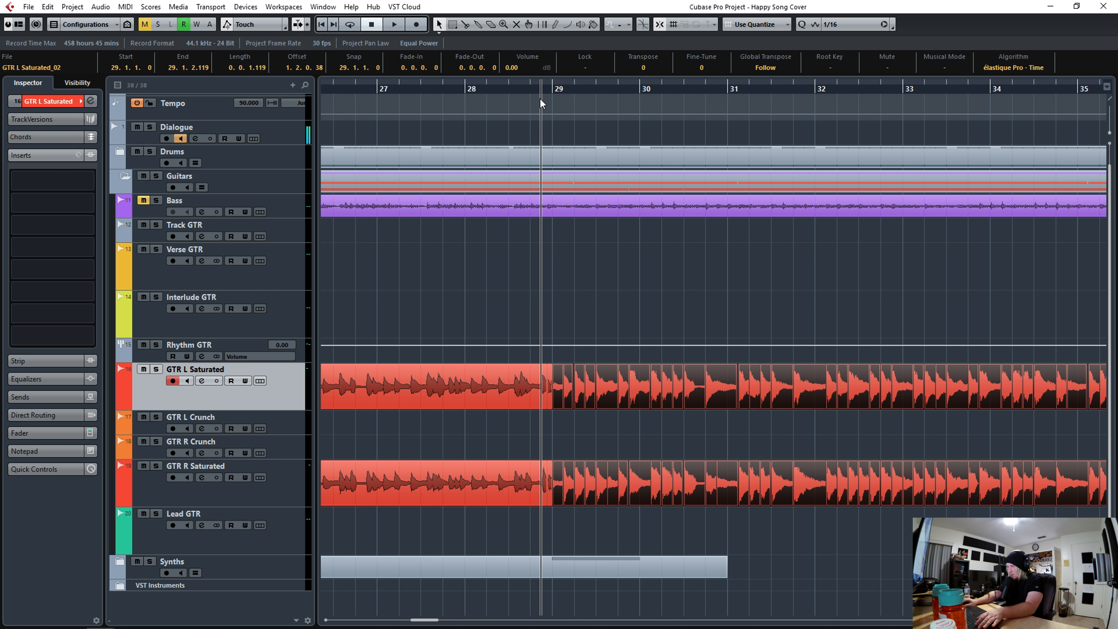
{"action": "scroll", "coordinate": [540, 96], "scroll_direction": "down", "scroll_amount": 2}
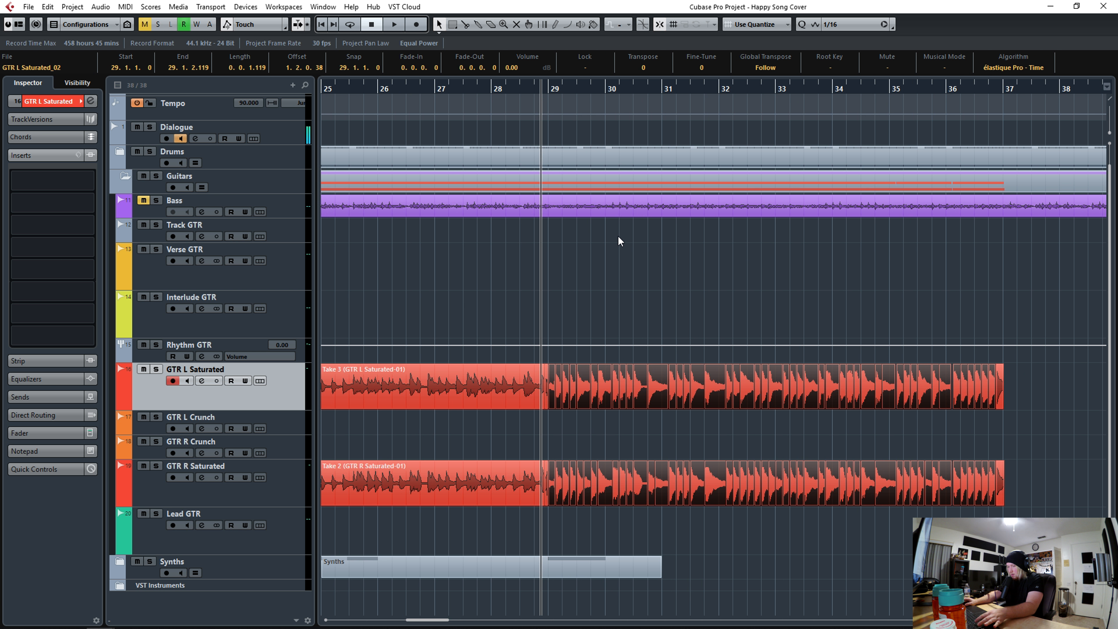
{"action": "key", "text": "alt+c"}
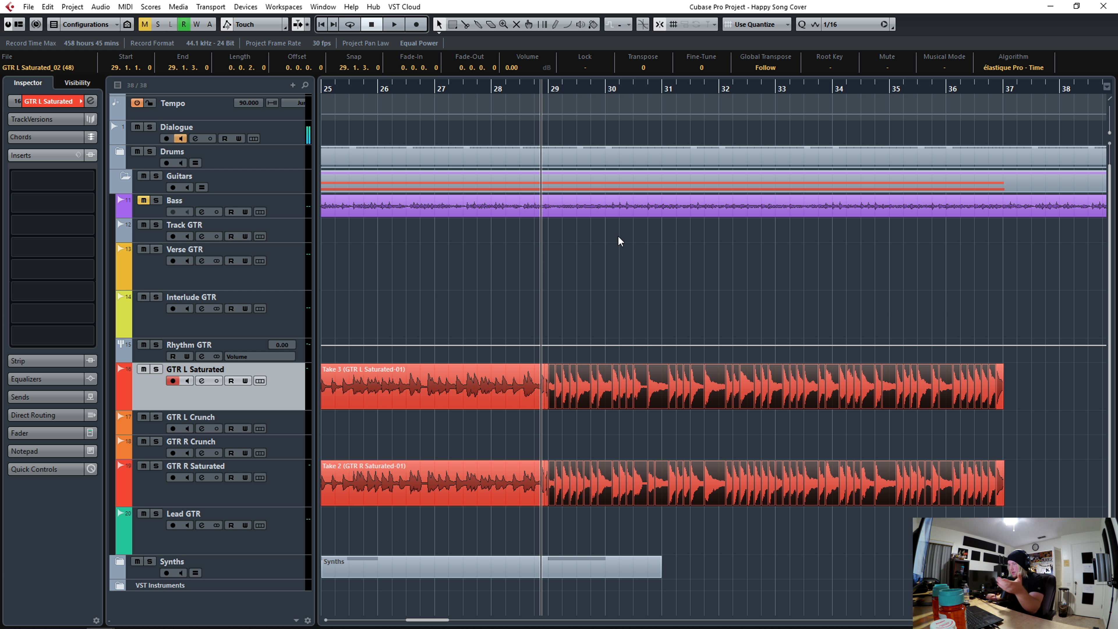
- Bounce the sliced GTR L and GTR R Saturated events from bar 29 to bar 37 into single regions
{"action": "scroll", "coordinate": [549, 90], "scroll_direction": "up", "scroll_amount": 3}
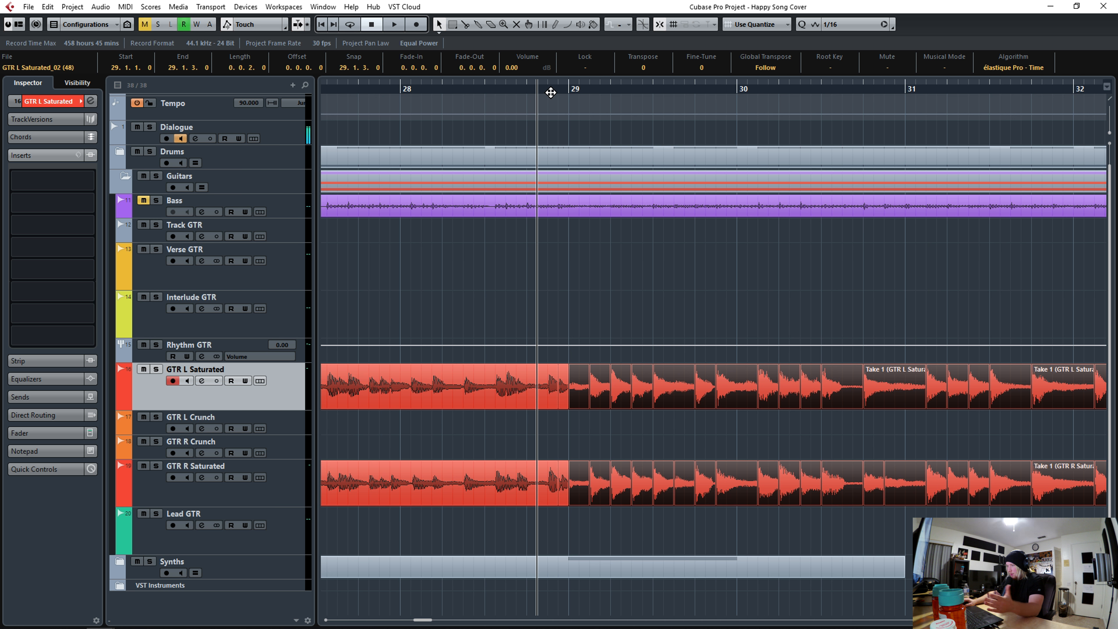
{"action": "scroll", "coordinate": [549, 89], "scroll_direction": "up", "scroll_amount": 1}
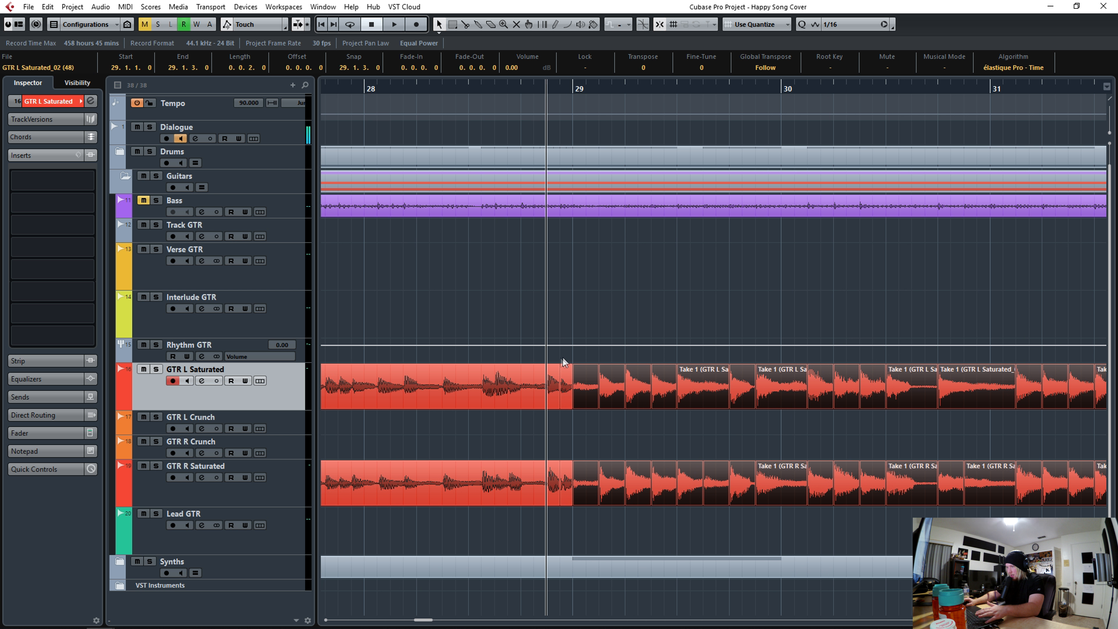
{"action": "left_click_drag", "start_coordinate": [566, 353], "coordinate": [566, 469]}
{"action": "scroll", "coordinate": [549, 88], "scroll_direction": "down", "scroll_amount": 4}
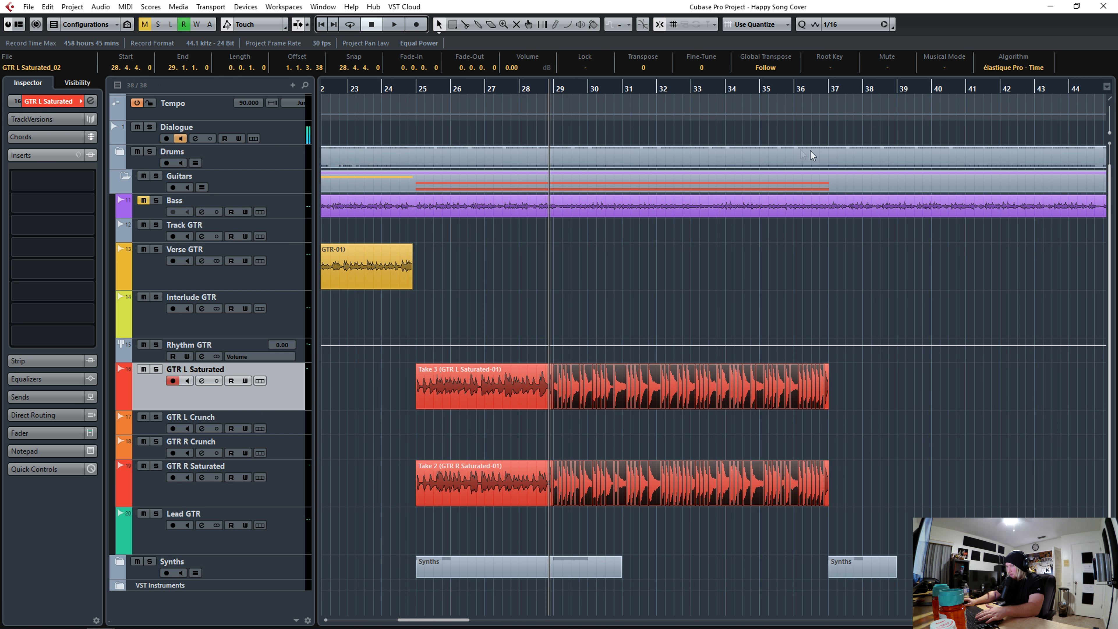
{"action": "scroll", "coordinate": [842, 87], "scroll_direction": "up", "scroll_amount": 4}
{"action": "left_click_drag", "start_coordinate": [803, 372], "coordinate": [744, 484]}
{"action": "left_click", "coordinate": [652, 397]}
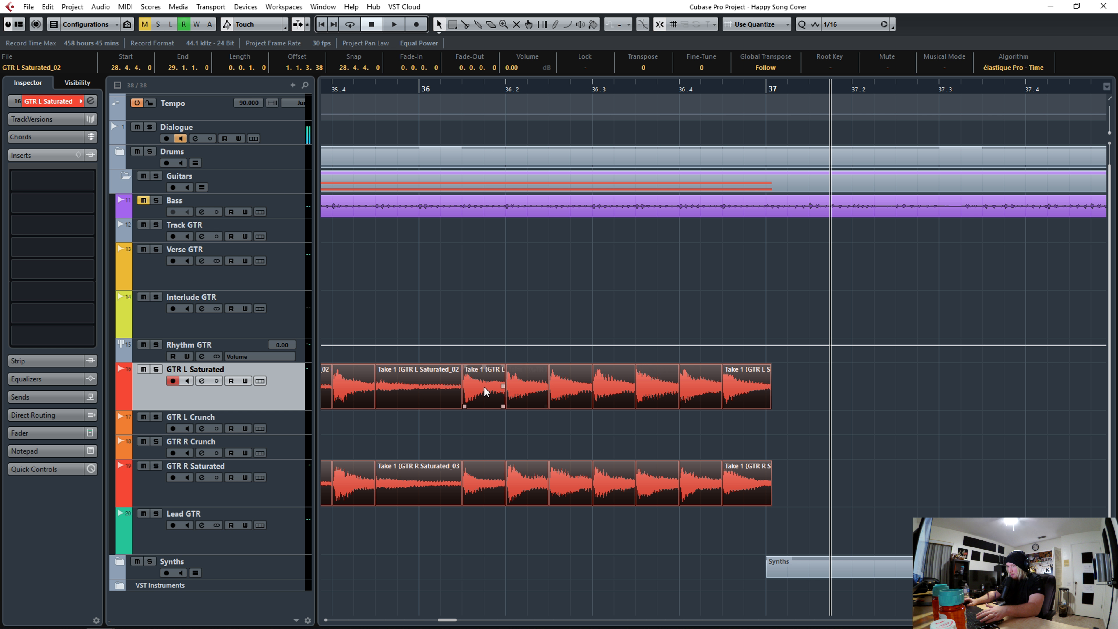
{"action": "right_click", "coordinate": [486, 392]}
{"action": "left_click", "coordinate": [726, 516]}
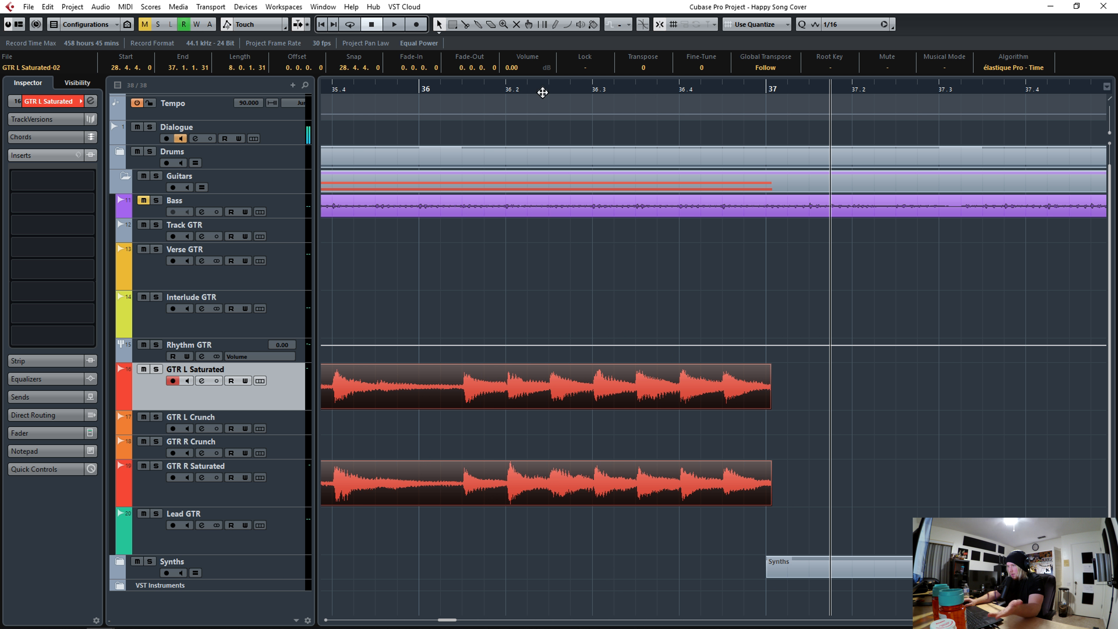
- Crossfade the bounced regions with the preceding takes at bar 29 and play the transition back
{"action": "scroll", "coordinate": [542, 92], "scroll_direction": "down", "scroll_amount": 4}
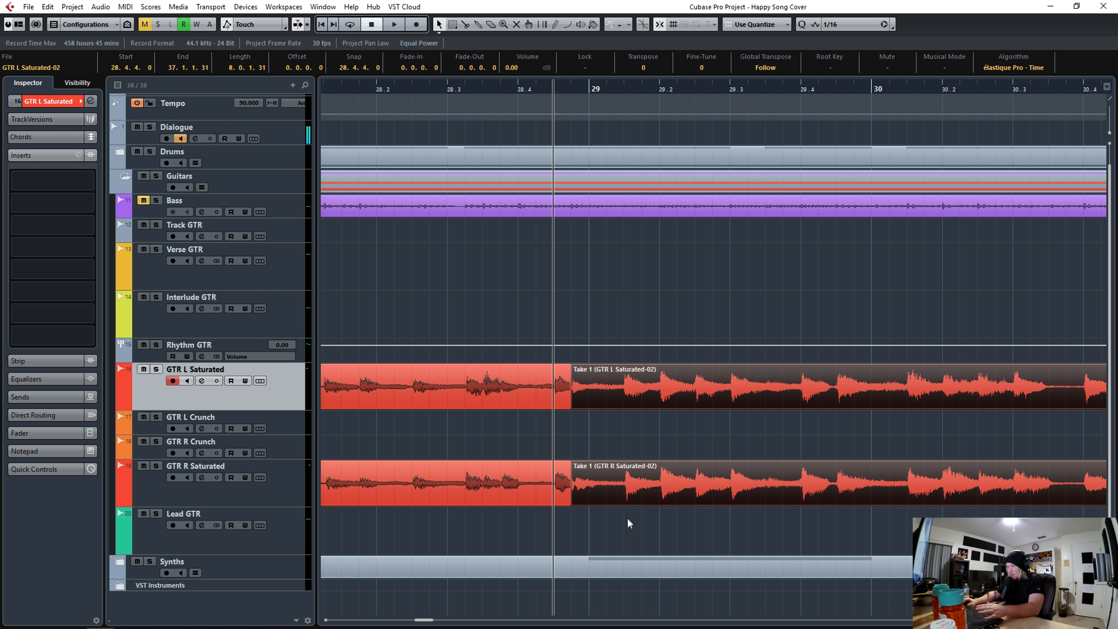
{"action": "left_click_drag", "start_coordinate": [625, 519], "coordinate": [587, 503]}
{"action": "left_click_drag", "start_coordinate": [630, 523], "coordinate": [549, 367]}
{"action": "key", "text": "space"}
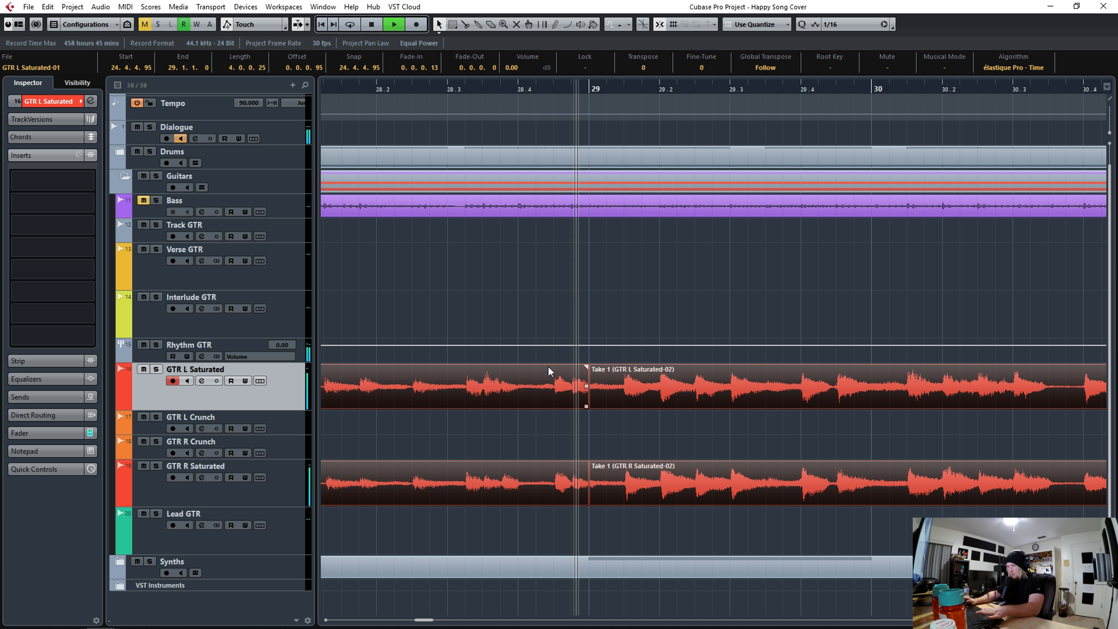
{"action": "key", "text": "x"}
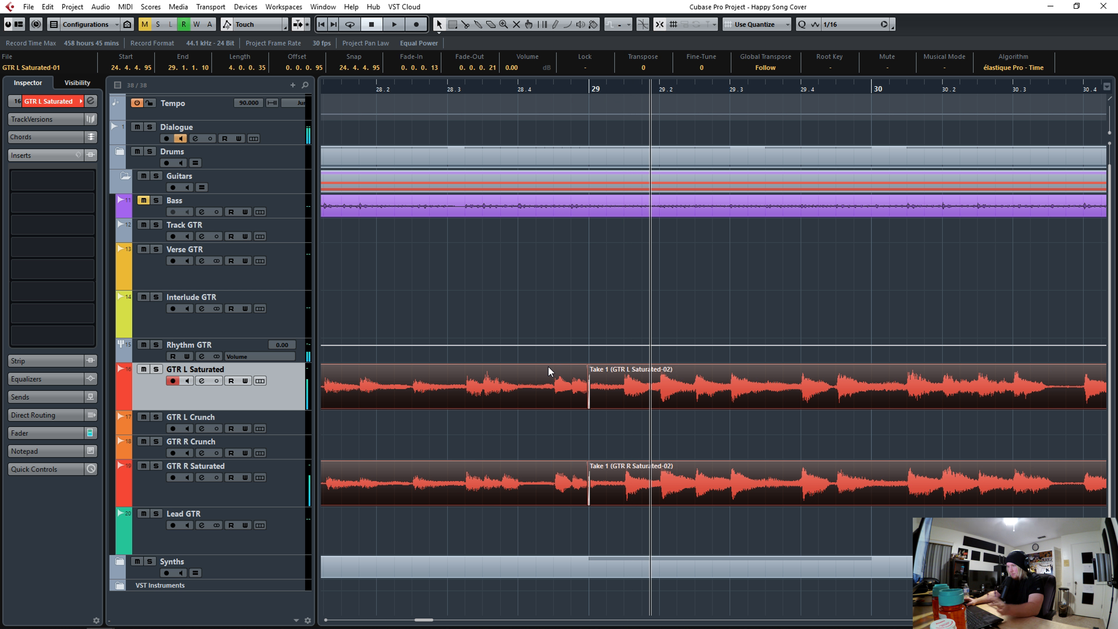
{"action": "left_click", "coordinate": [512, 89]}
{"action": "key", "text": "space"}
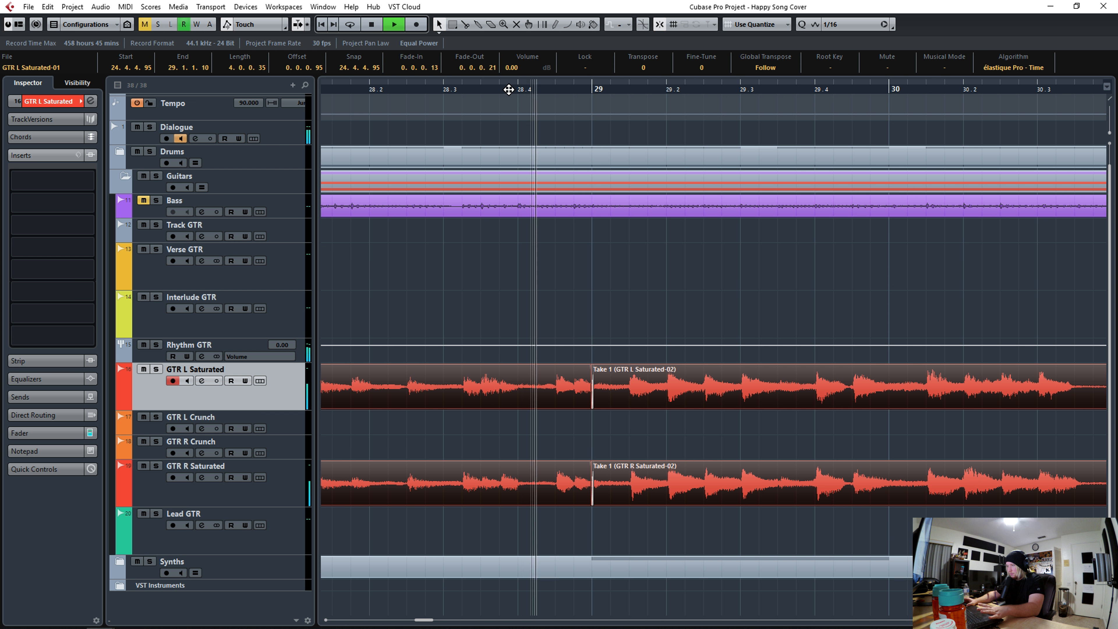
{"action": "left_click_drag", "start_coordinate": [509, 89], "coordinate": [501, 37]}
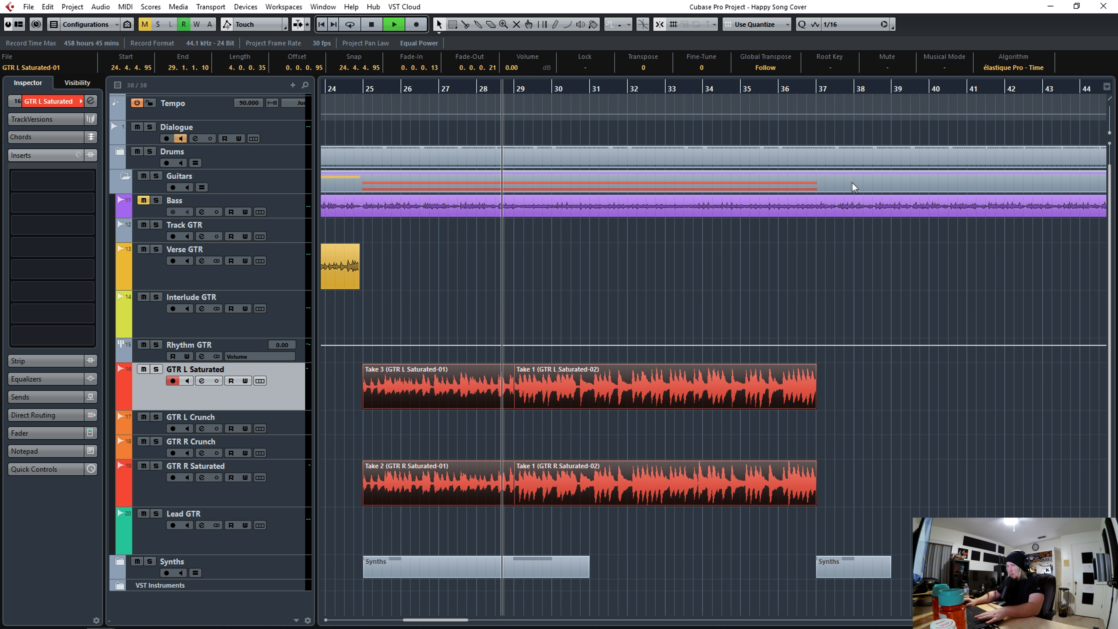
{"action": "key", "text": "space"}
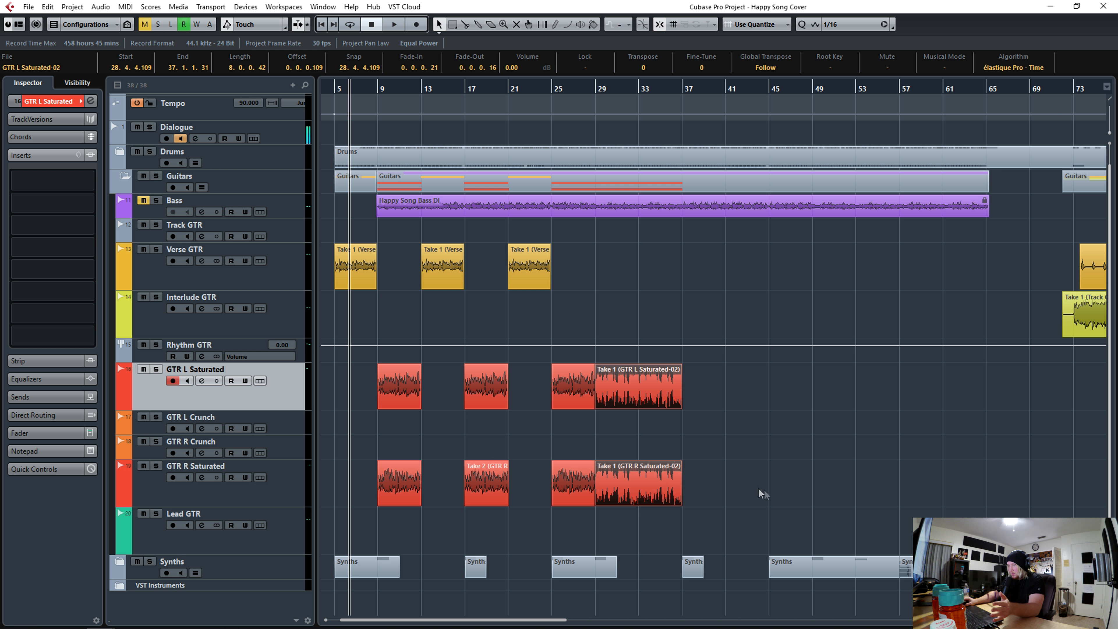
- Bounce all GTR L and GTR R Saturated regions from bar 9 to bar 37 into one region per track
{"action": "left_click_drag", "start_coordinate": [776, 491], "coordinate": [406, 388]}
{"action": "right_click", "coordinate": [406, 388]}
{"action": "mouse_move", "coordinate": [481, 480]}
{"action": "left_click", "coordinate": [652, 540]}
{"action": "left_click", "coordinate": [539, 339]}
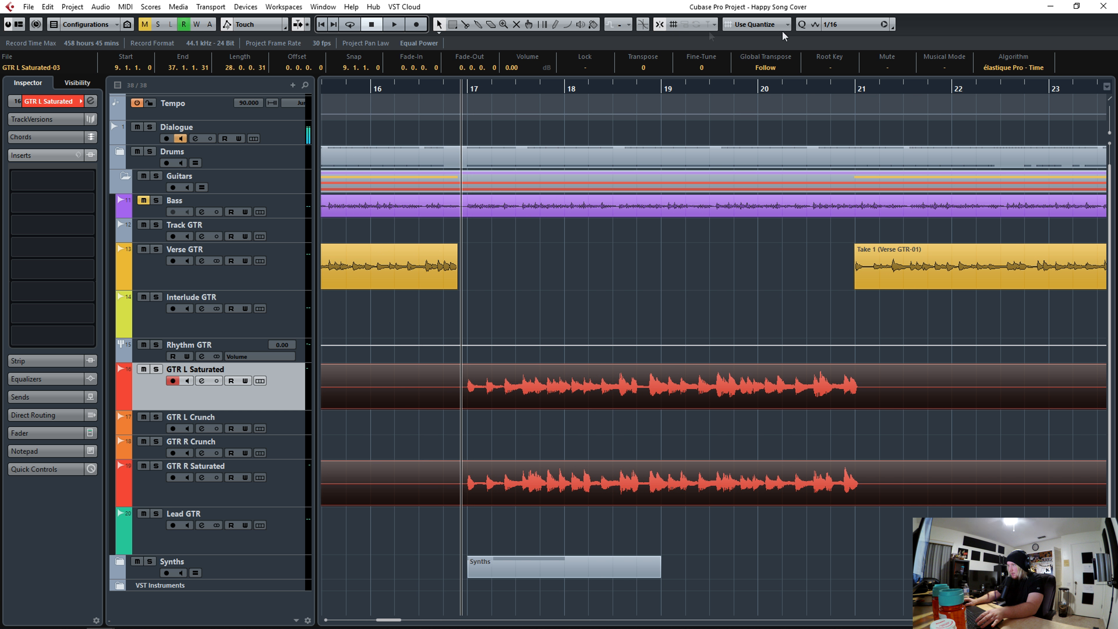
- Set the snap grid to 1/4 and split the bounced guitar regions at bar 17
{"action": "left_click", "coordinate": [842, 24]}
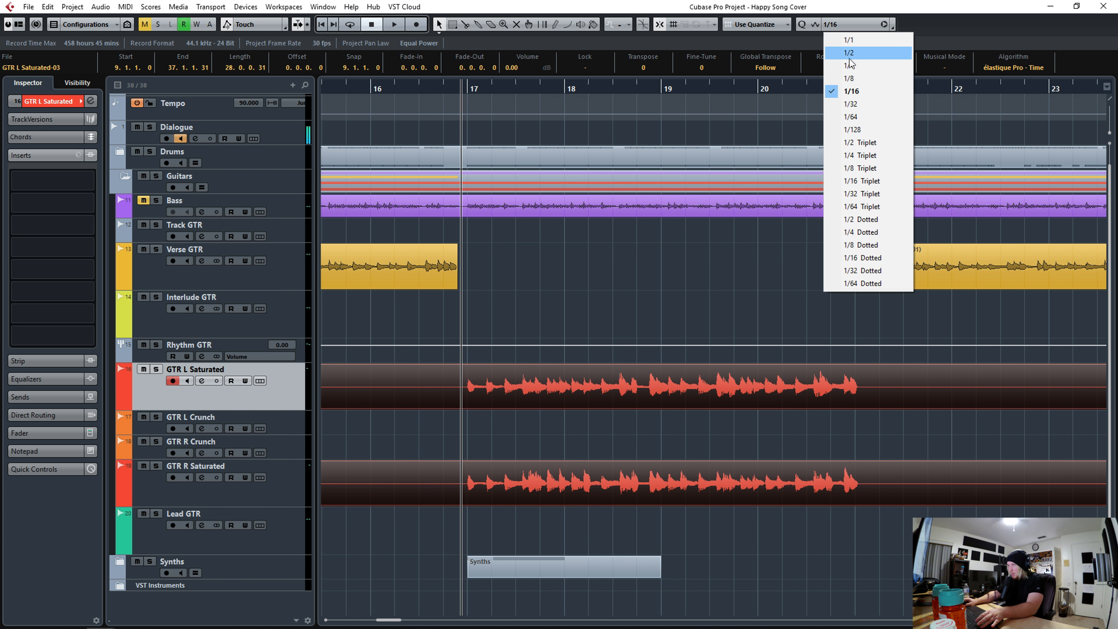
{"action": "left_click", "coordinate": [853, 68]}
{"action": "left_click", "coordinate": [474, 389], "text": "alt"}
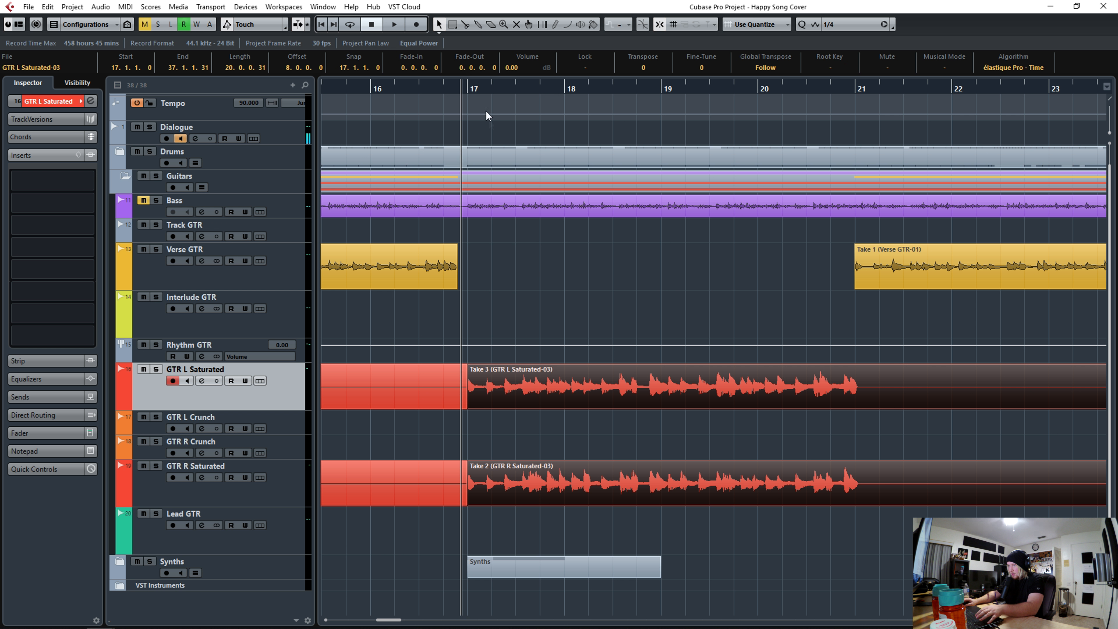
{"action": "left_click_drag", "start_coordinate": [464, 89], "coordinate": [464, 62]}
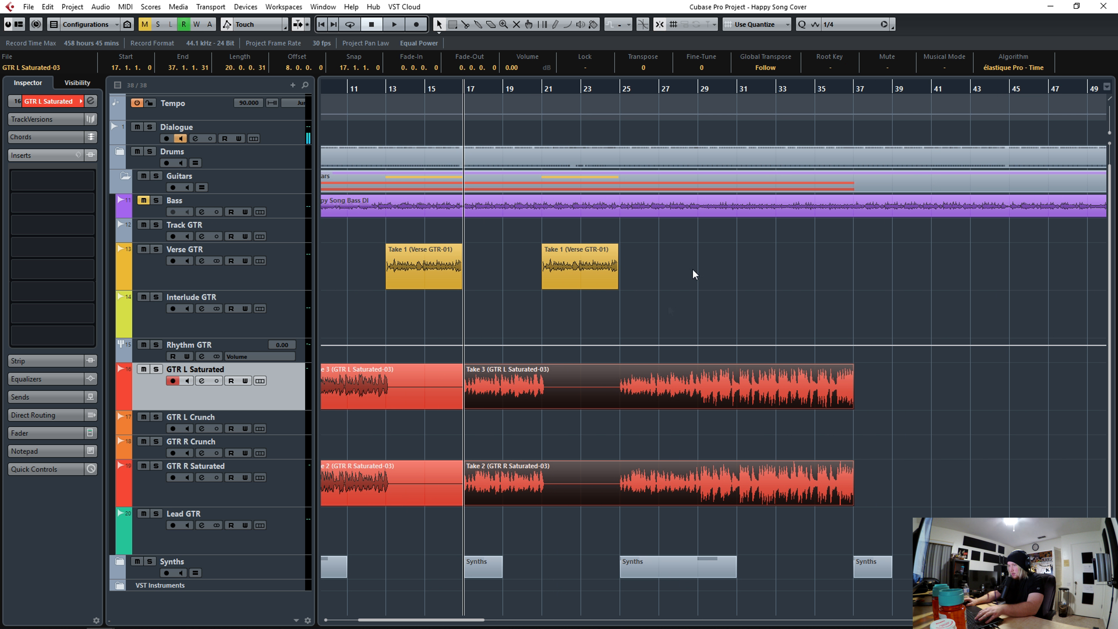
- Paste the bounced GTR L and GTR R Saturated regions at bar 37
{"action": "left_click_drag", "start_coordinate": [850, 89], "coordinate": [790, 149]}
{"action": "left_click", "coordinate": [773, 90]}
{"action": "key", "text": "ctrl+v"}
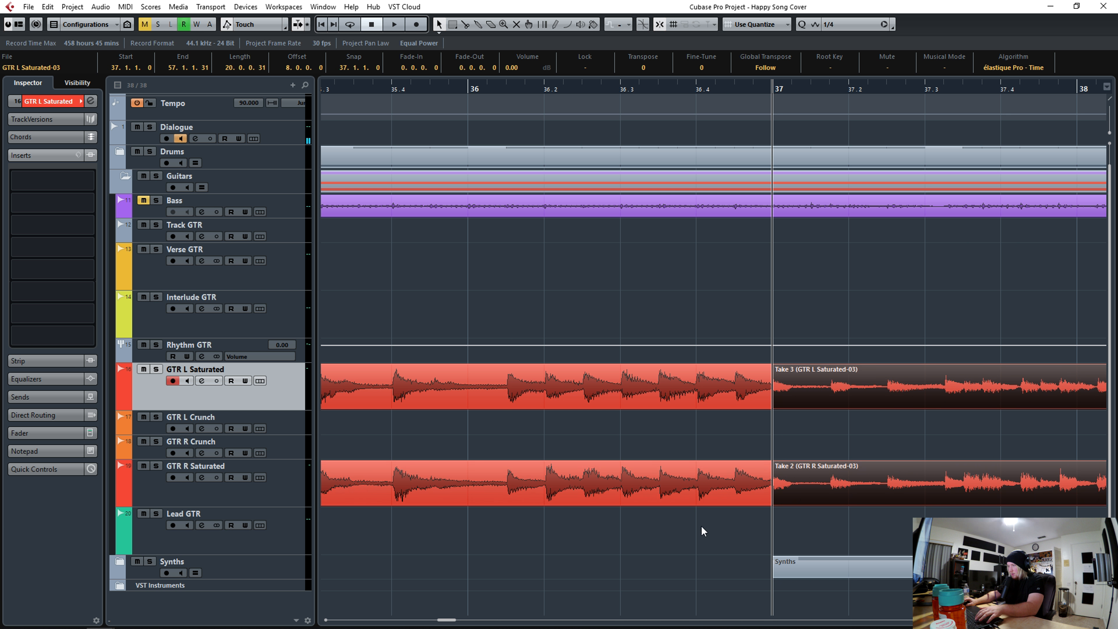
- Crossfade the pasted regions with the preceding guitar regions at bar 37 and play the section back
{"action": "left_click_drag", "start_coordinate": [701, 526], "coordinate": [736, 395]}
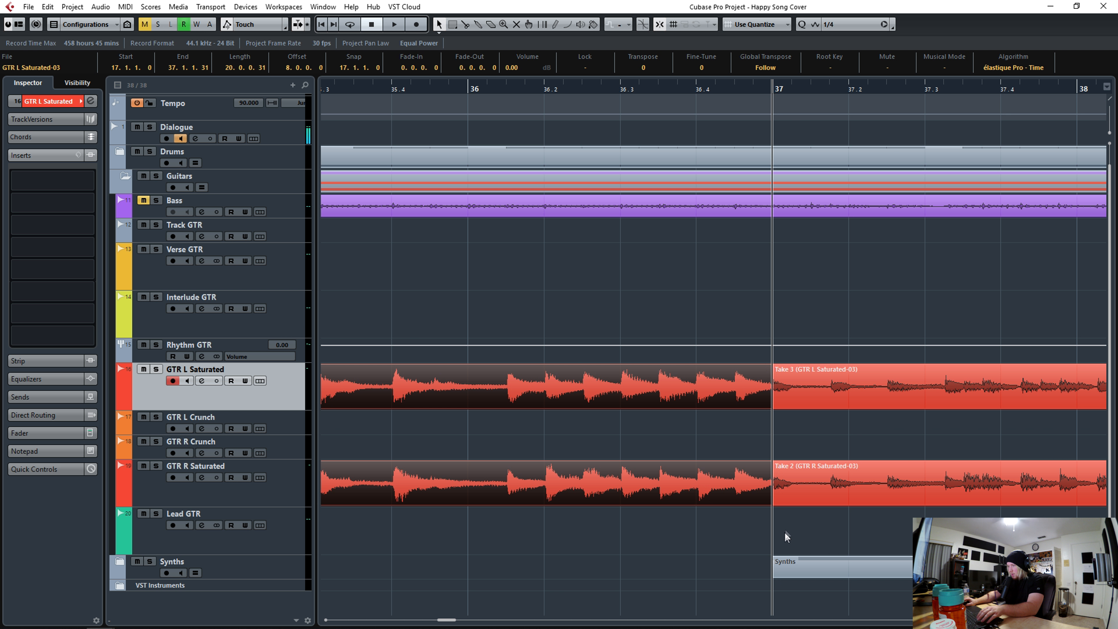
{"action": "left_click_drag", "start_coordinate": [793, 523], "coordinate": [740, 387]}
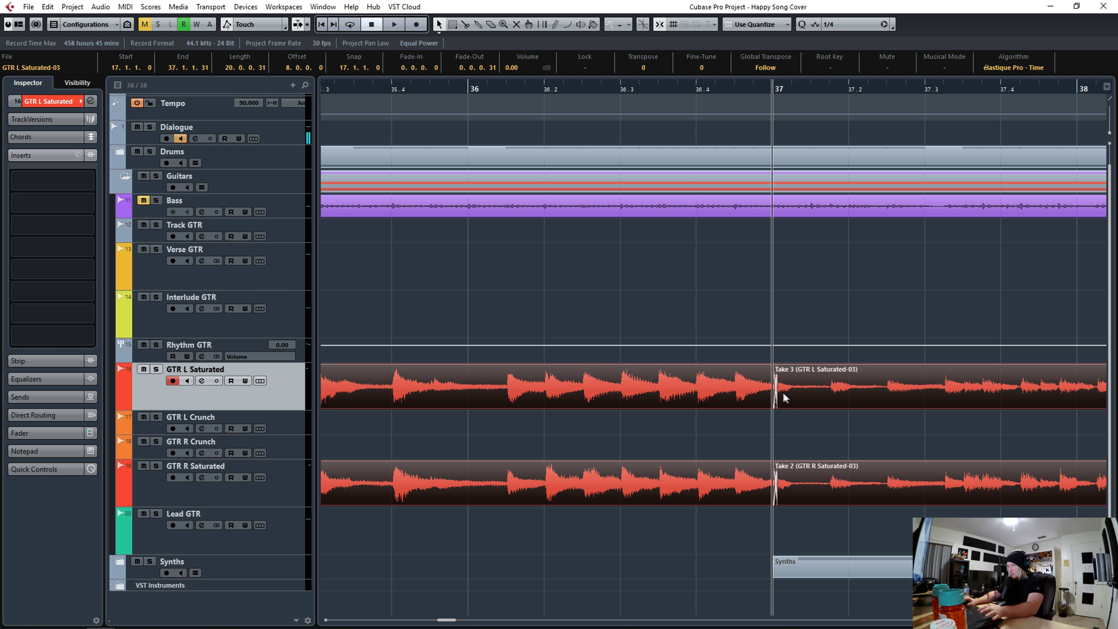
{"action": "left_click_drag", "start_coordinate": [723, 88], "coordinate": [716, 20]}
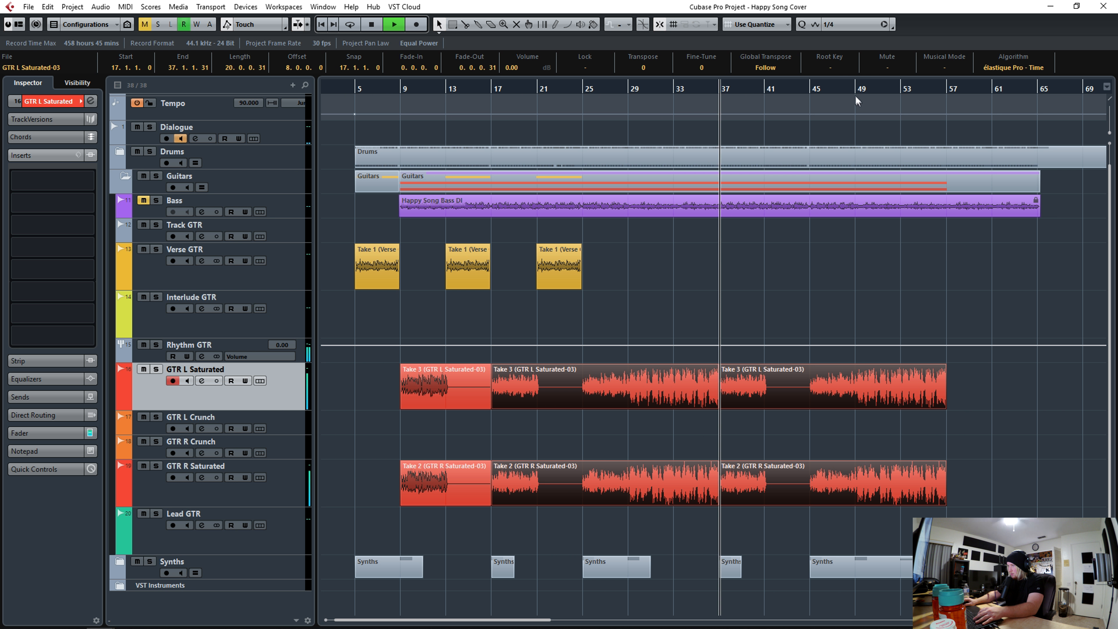
{"action": "key", "text": "space"}
- Copy the Verse GTR take from bar 21 onto the Verse GTR track at bar 41, nudging its start slightly earlier
{"action": "left_click_drag", "start_coordinate": [825, 90], "coordinate": [1037, 316]}
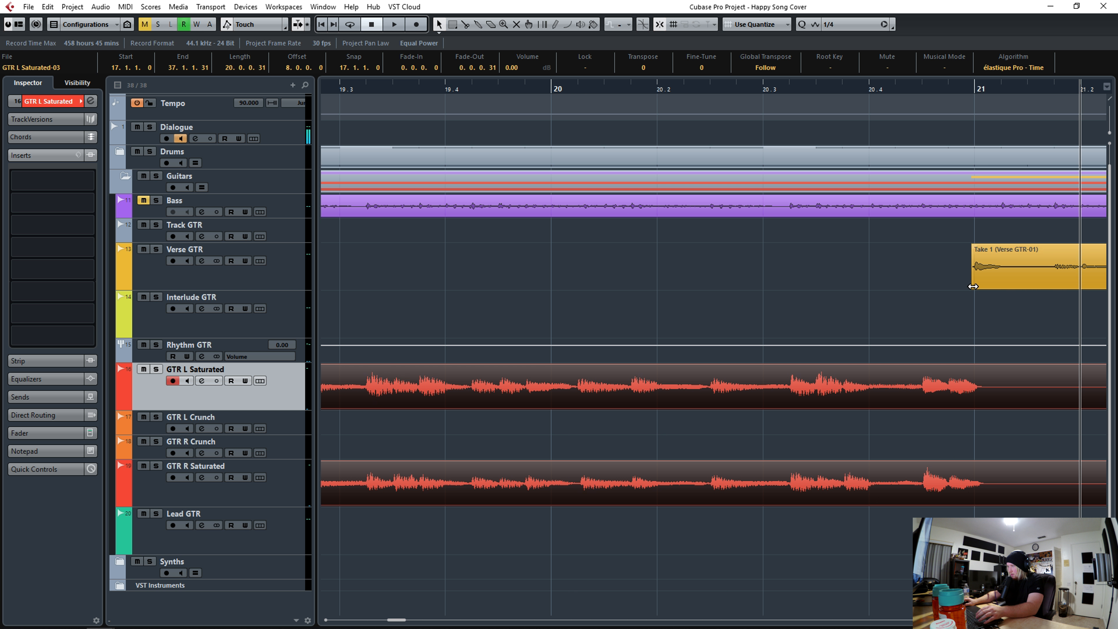
{"action": "left_click_drag", "start_coordinate": [973, 287], "coordinate": [976, 287]}
{"action": "left_click_drag", "start_coordinate": [844, 90], "coordinate": [820, 128]}
{"action": "left_click", "coordinate": [505, 90]}
{"action": "left_click", "coordinate": [289, 276]}
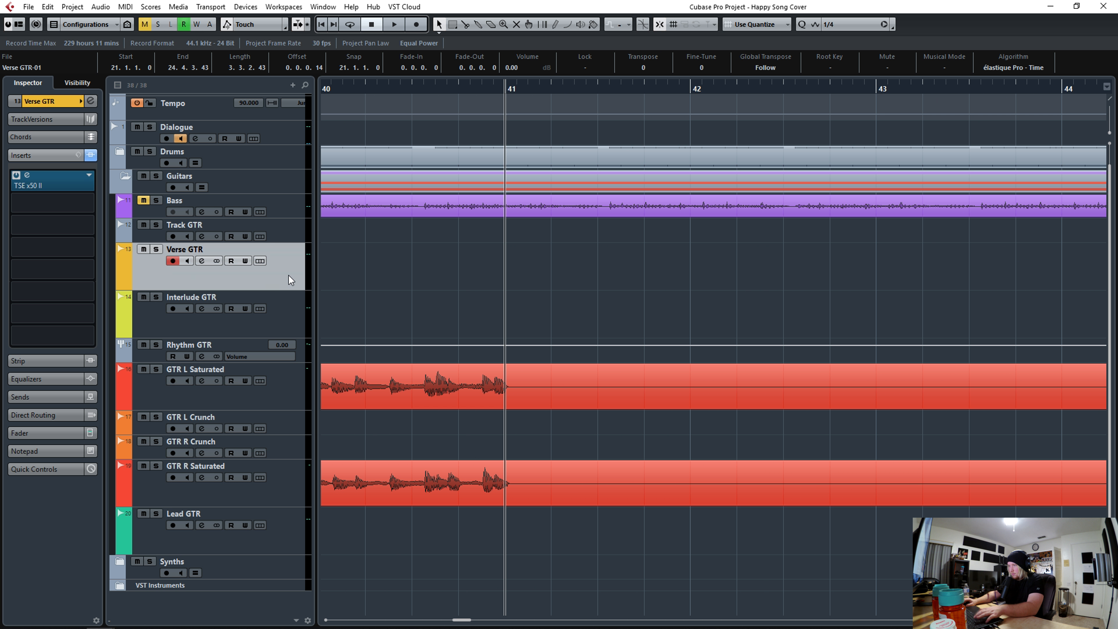
{"action": "key", "text": "ctrl+v"}
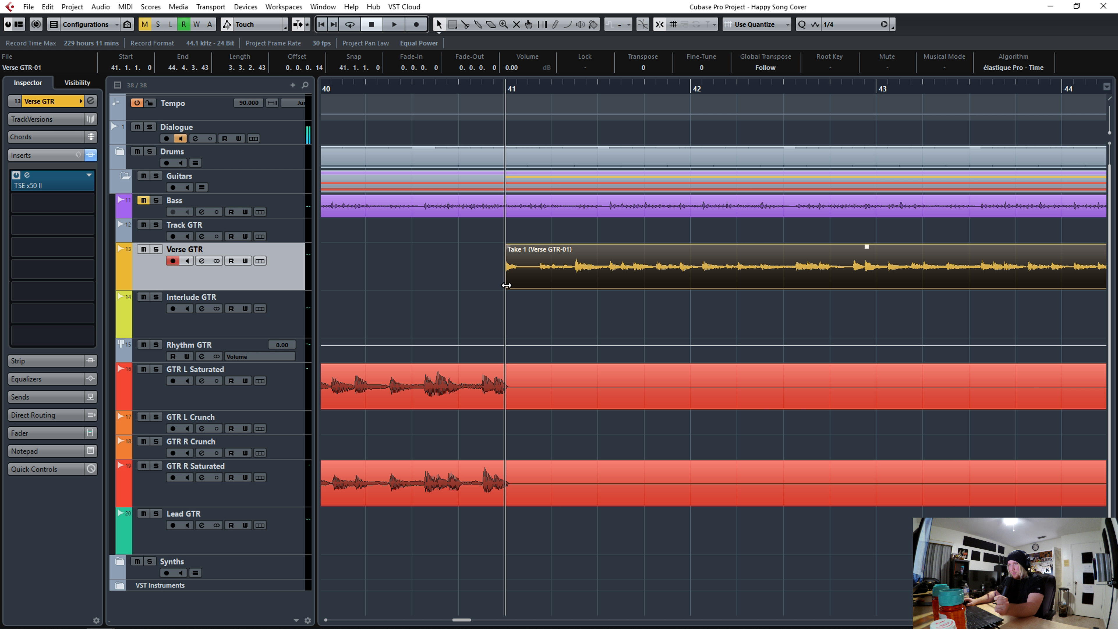
{"action": "left_click_drag", "start_coordinate": [507, 285], "coordinate": [504, 285]}
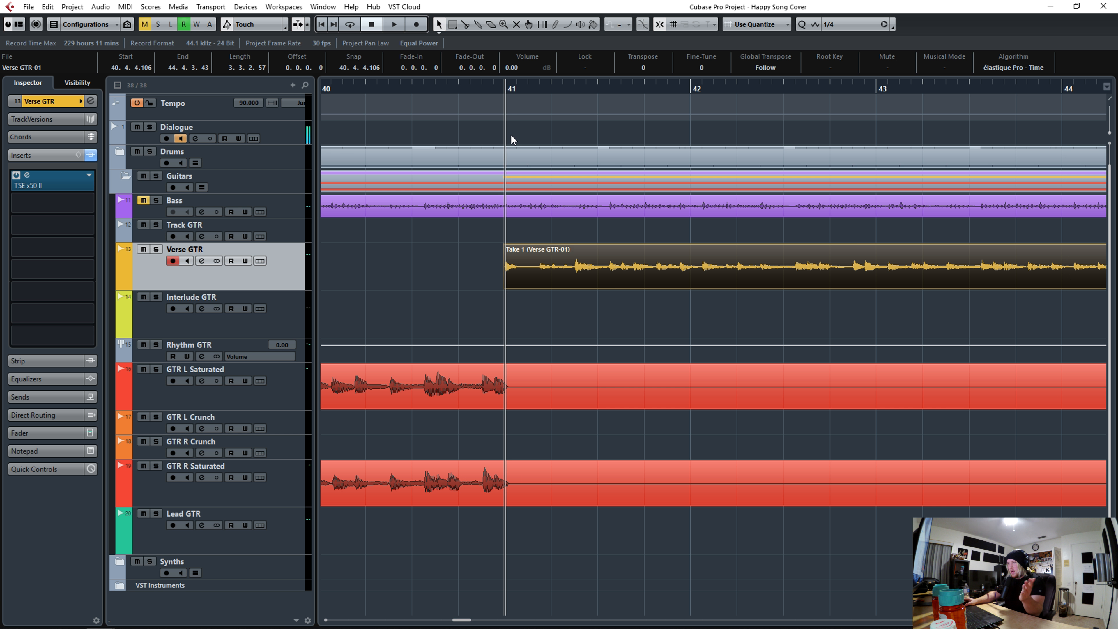
- Duplicate the GTR L and GTR R Saturated regions starting at bar 49 so the copies begin at bar 57
{"action": "left_click", "coordinate": [488, 94]}
{"action": "left_click_drag", "start_coordinate": [488, 94], "coordinate": [507, 117]}
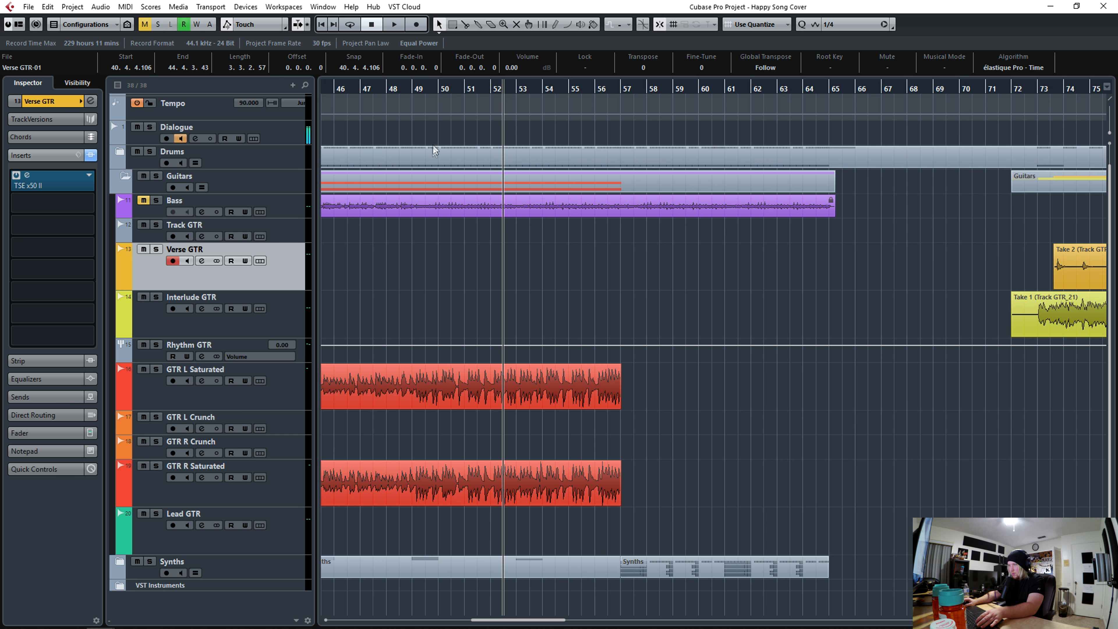
{"action": "left_click_drag", "start_coordinate": [408, 84], "coordinate": [404, 109]}
{"action": "key", "text": "space"}
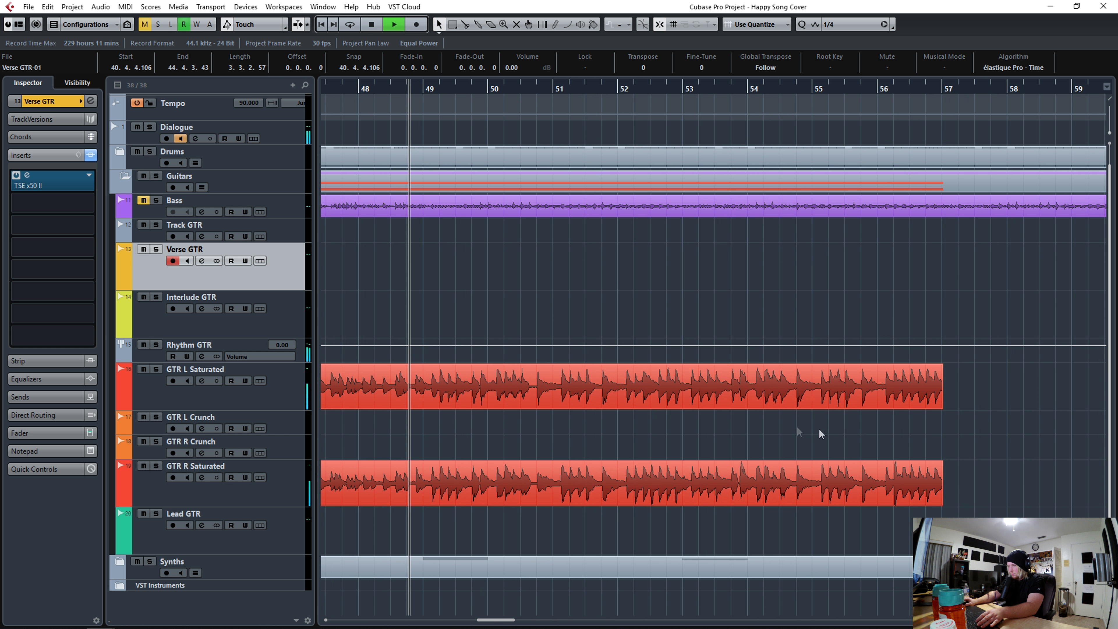
{"action": "left_click_drag", "start_coordinate": [996, 496], "coordinate": [480, 388]}
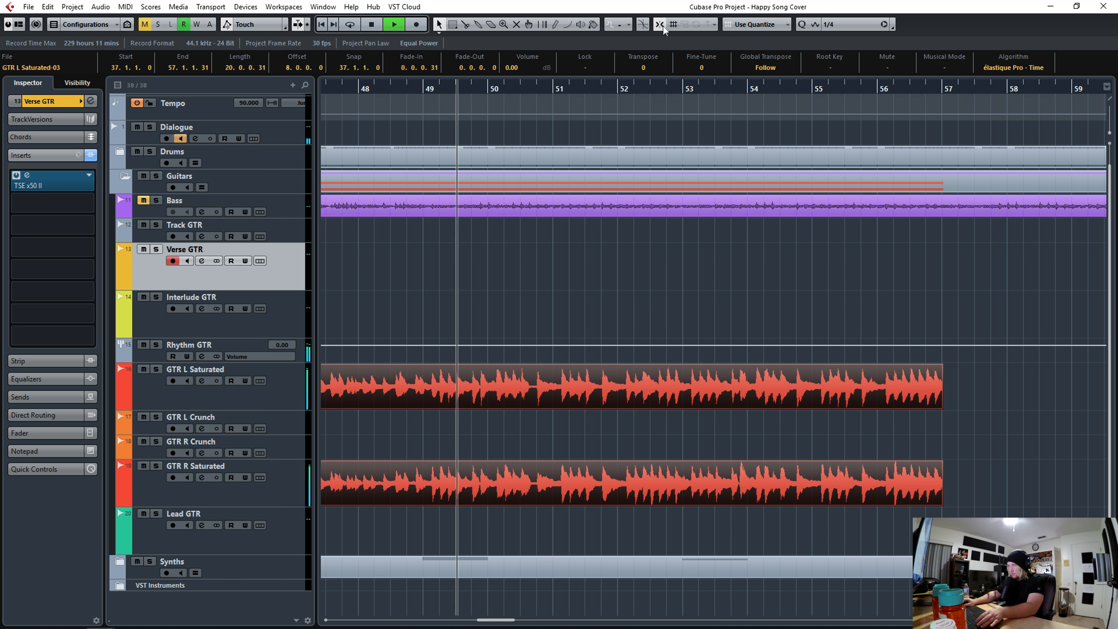
{"action": "left_click", "coordinate": [426, 391], "text": "alt"}
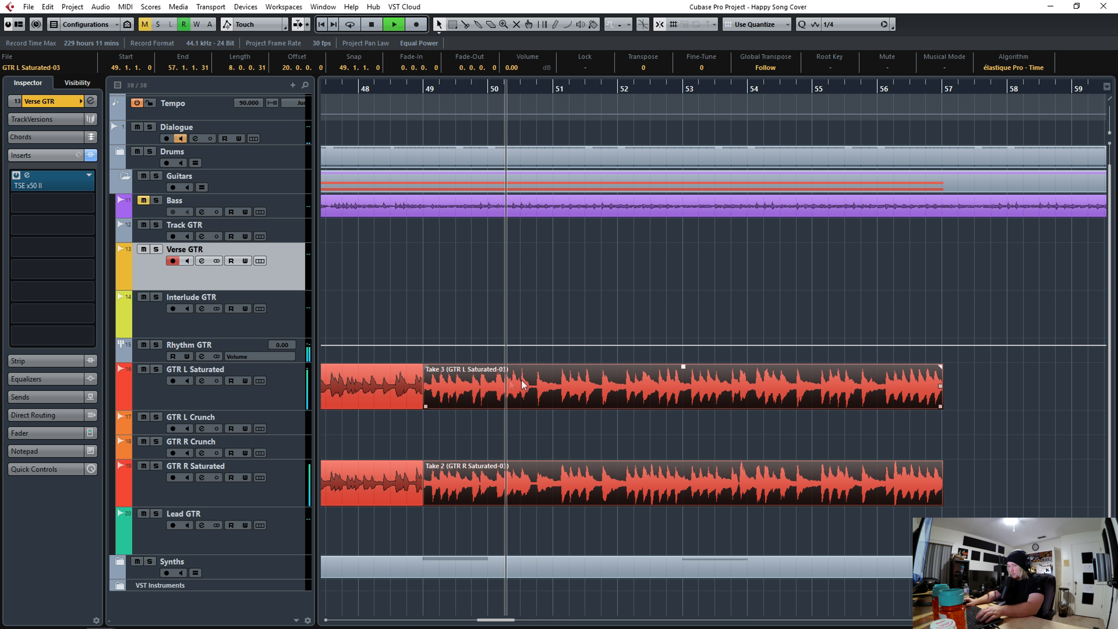
{"action": "key", "text": "space"}
{"action": "left_click", "coordinate": [943, 90]}
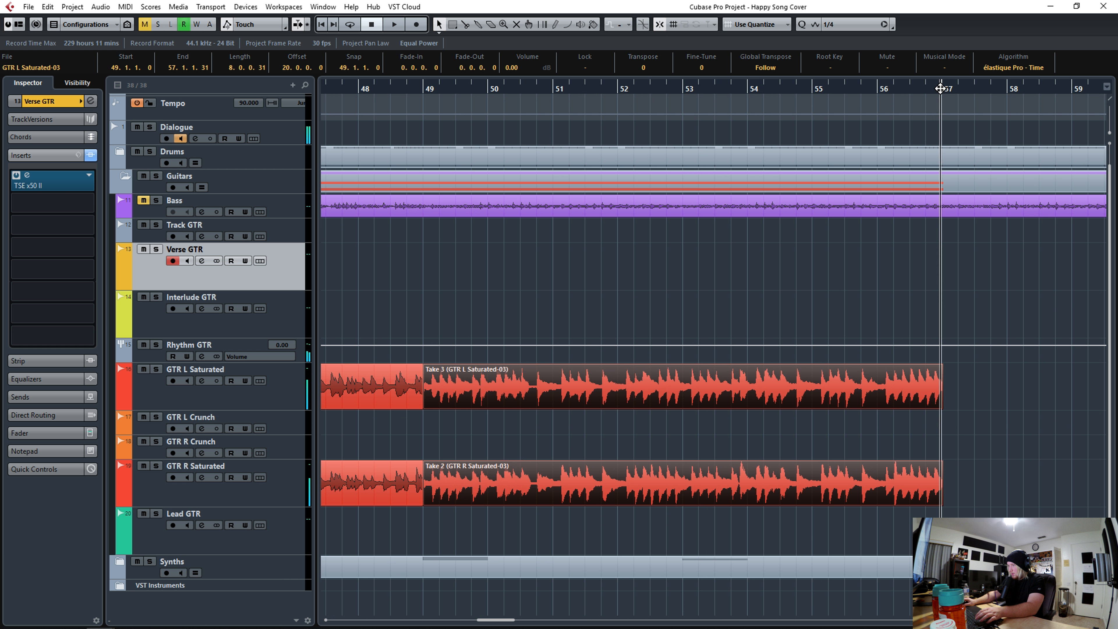
{"action": "left_click", "coordinate": [278, 389]}
{"action": "key", "text": "ctrl+d"}
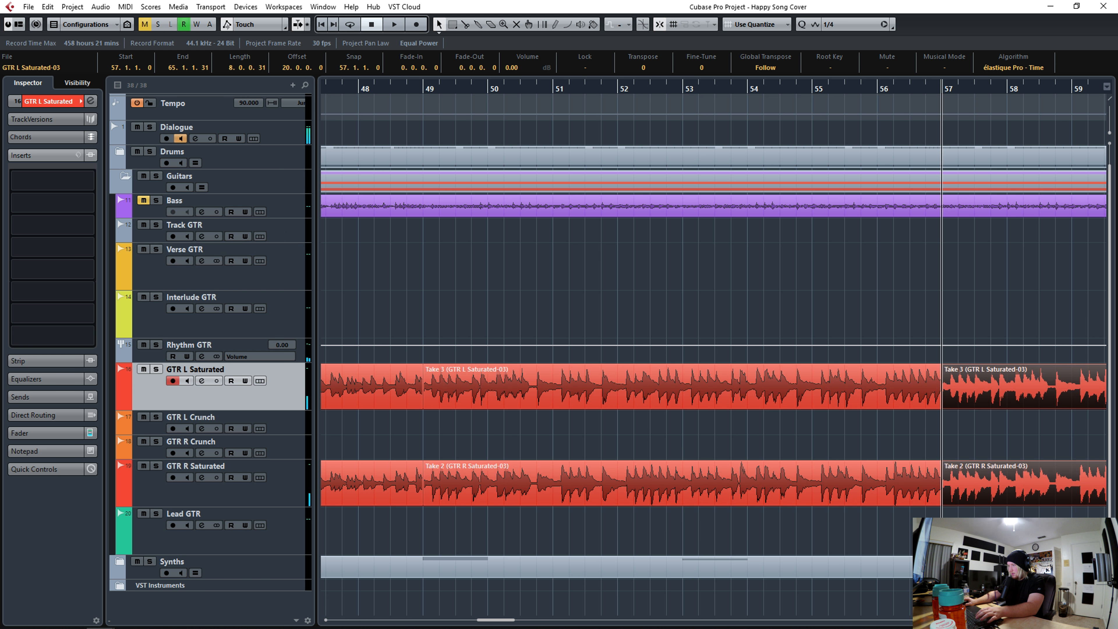
- Set a fade-out of 0.0.0.96 on the guitar regions ending at bar 65 and play the ending back
{"action": "left_click_drag", "start_coordinate": [978, 528], "coordinate": [372, 391]}
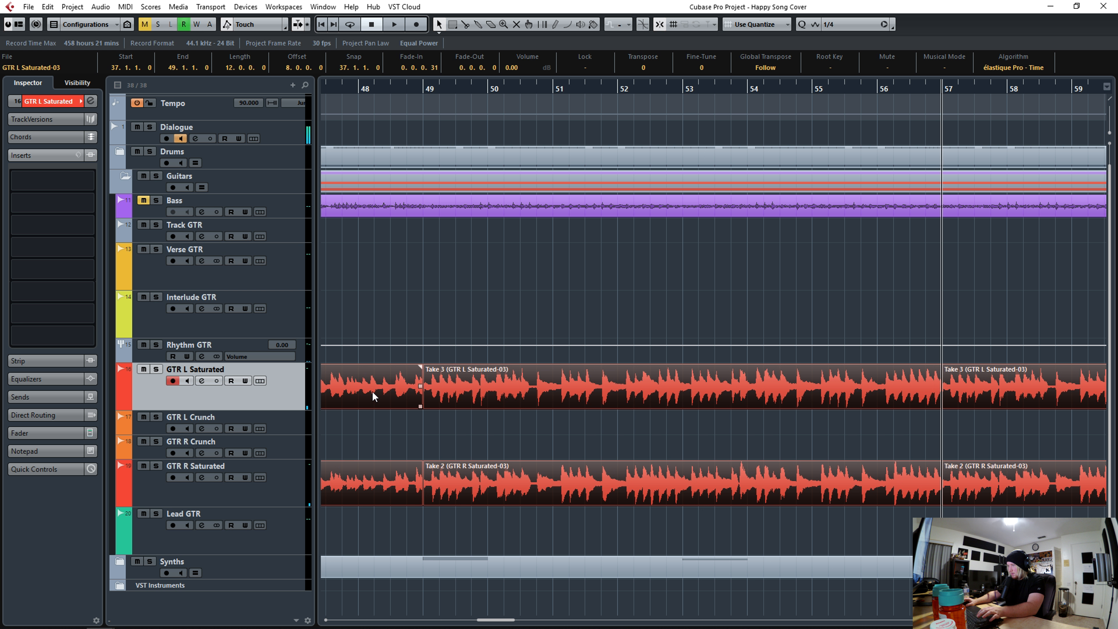
{"action": "key", "text": "space"}
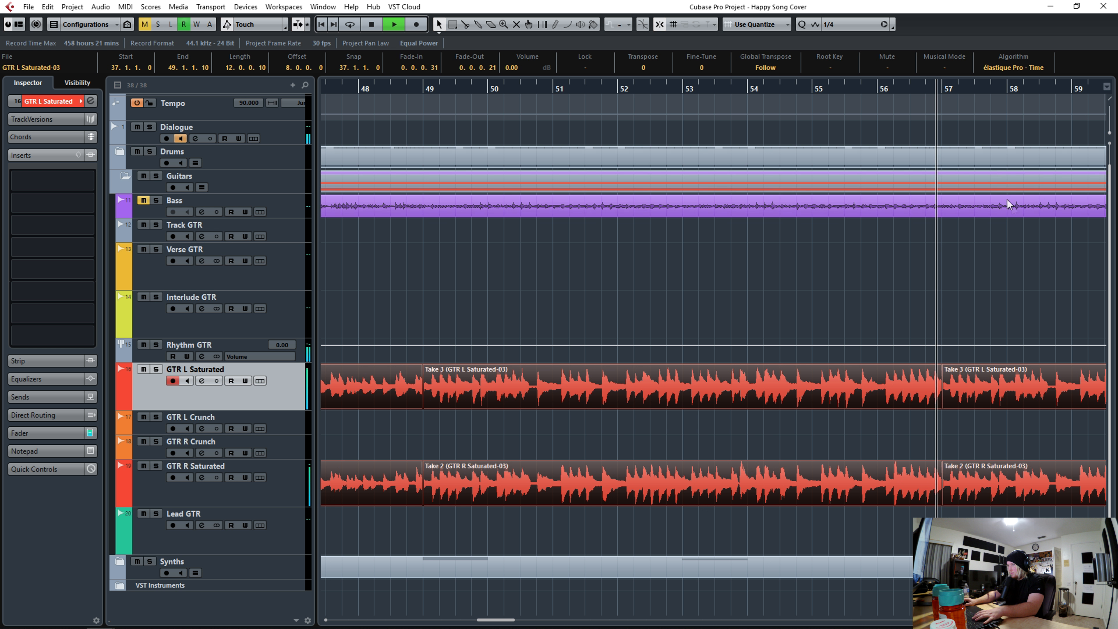
{"action": "left_click", "coordinate": [1089, 88]}
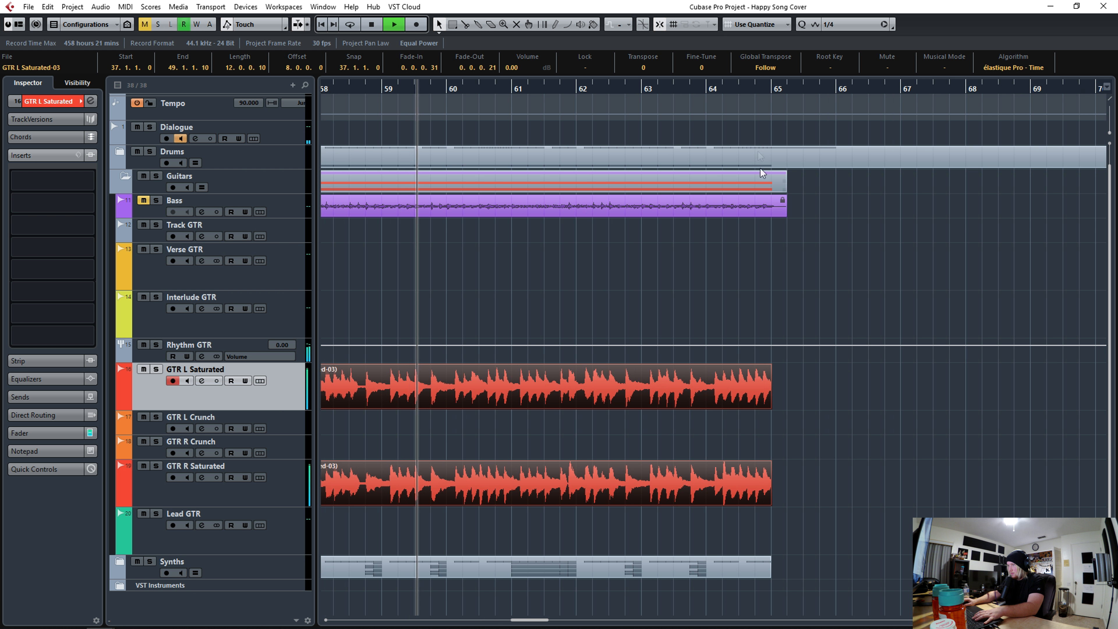
{"action": "left_click", "coordinate": [751, 89]}
{"action": "key", "text": "space"}
{"action": "left_click", "coordinate": [747, 387]}
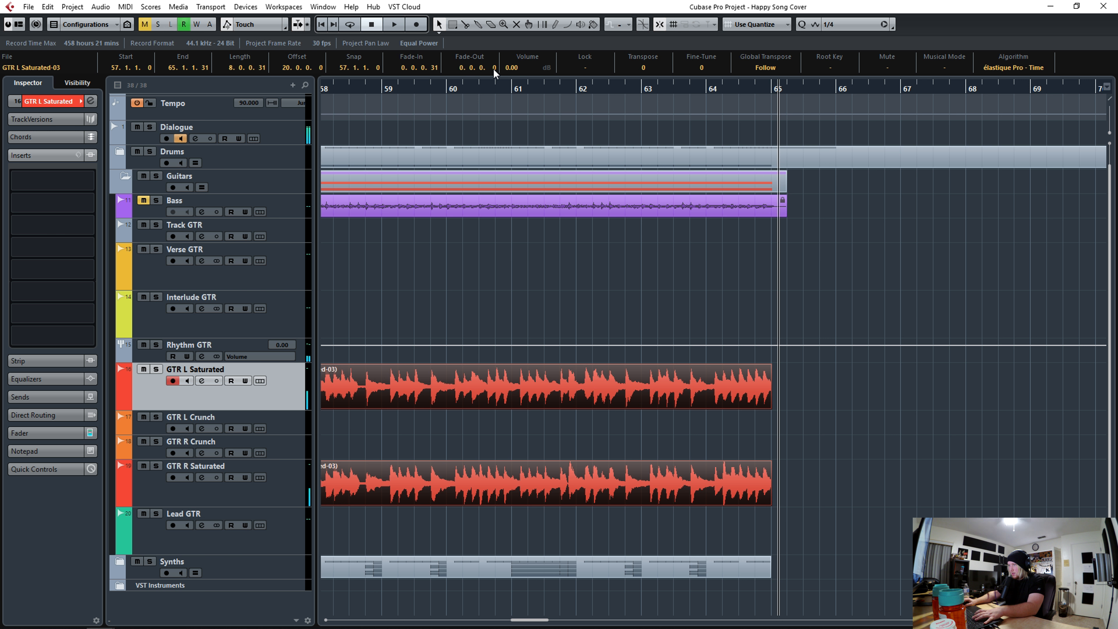
{"action": "left_click_drag", "start_coordinate": [494, 69], "coordinate": [494, 6]}
{"action": "left_click", "coordinate": [749, 89]}
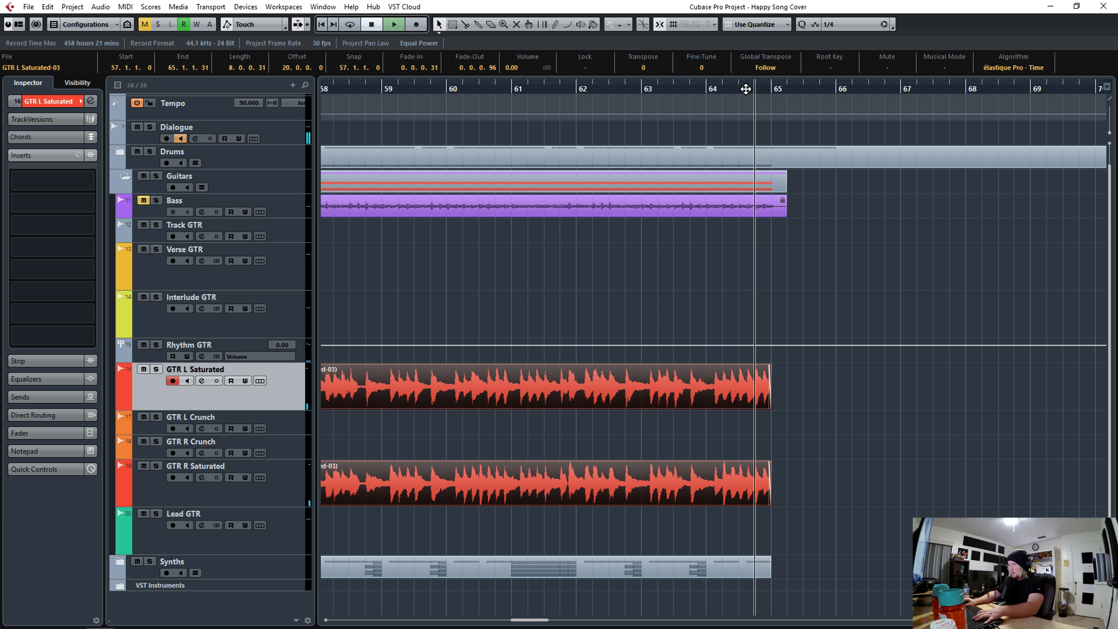
{"action": "key", "text": "space"}
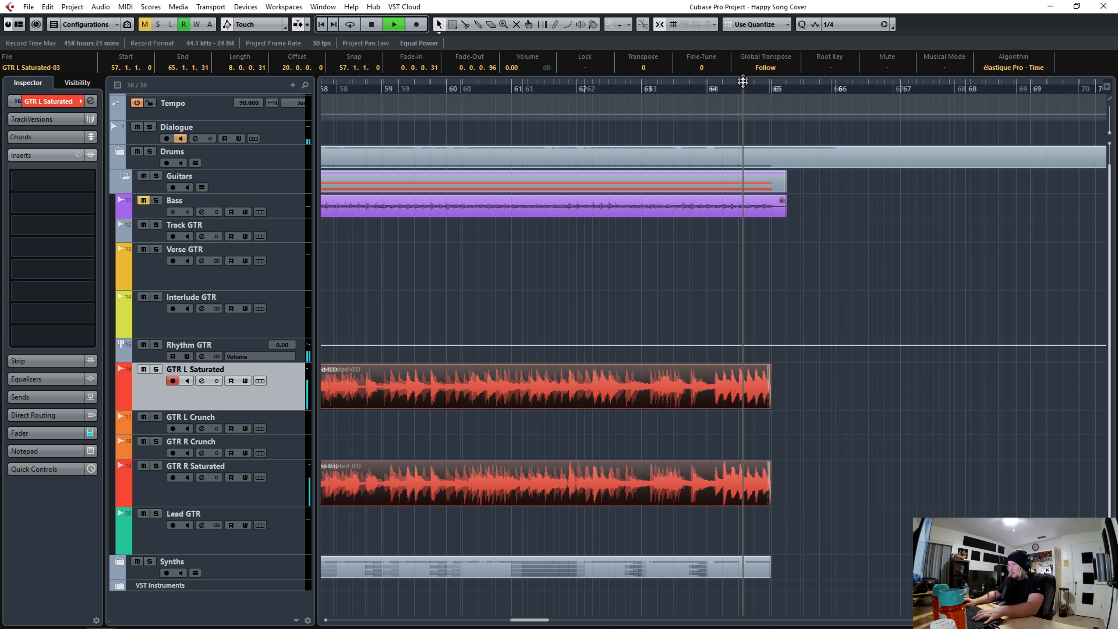
{"action": "left_click_drag", "start_coordinate": [744, 94], "coordinate": [745, 61]}
{"action": "key", "text": "space"}
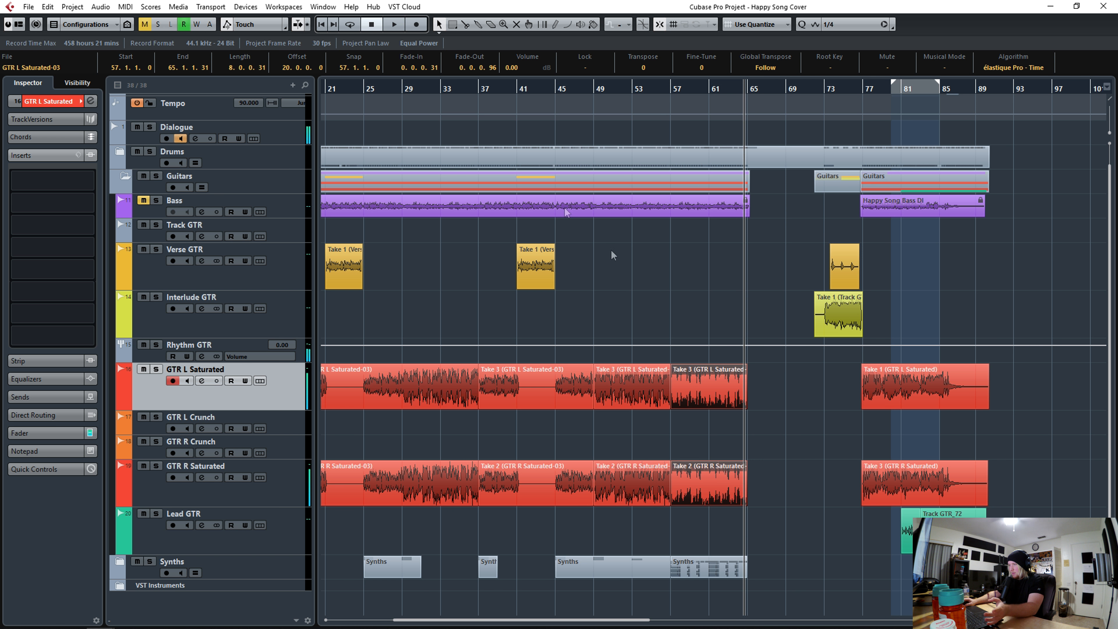
- Bounce all GTR L and GTR R Saturated regions from bar 9 to bar 65 into one region per track
{"action": "left_click_drag", "start_coordinate": [478, 91], "coordinate": [545, 89]}
{"action": "left_click_drag", "start_coordinate": [975, 486], "coordinate": [378, 388]}
{"action": "right_click", "coordinate": [460, 391]}
{"action": "mouse_move", "coordinate": [520, 481]}
{"action": "left_click", "coordinate": [703, 506]}
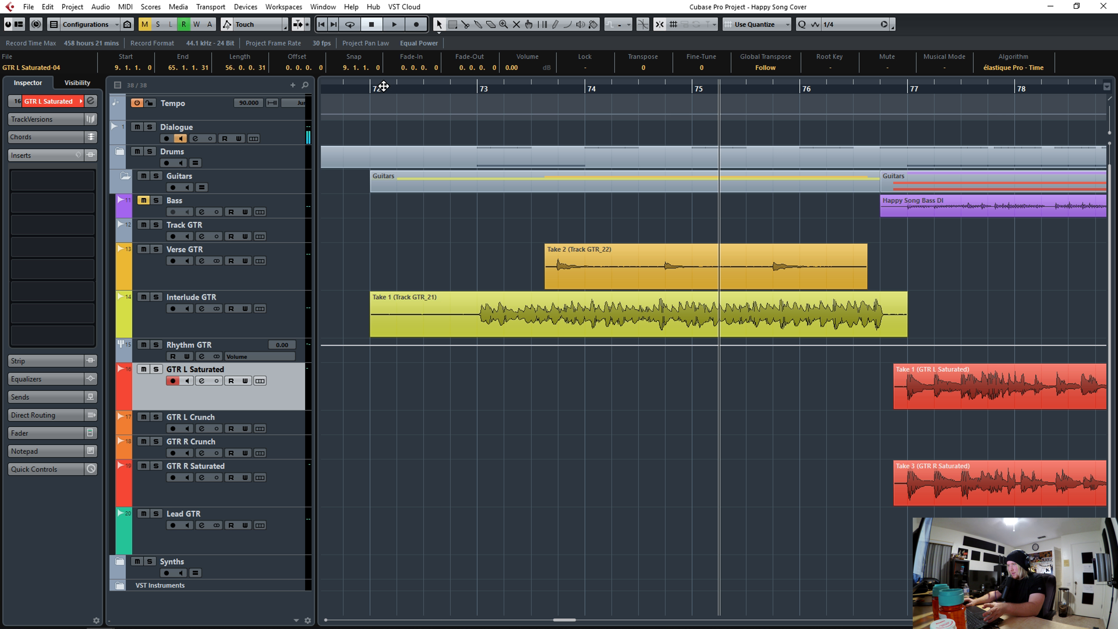
- Play back the Interlude GTR and Verse GTR takes around bars 72 to 77
{"action": "left_click", "coordinate": [450, 89]}
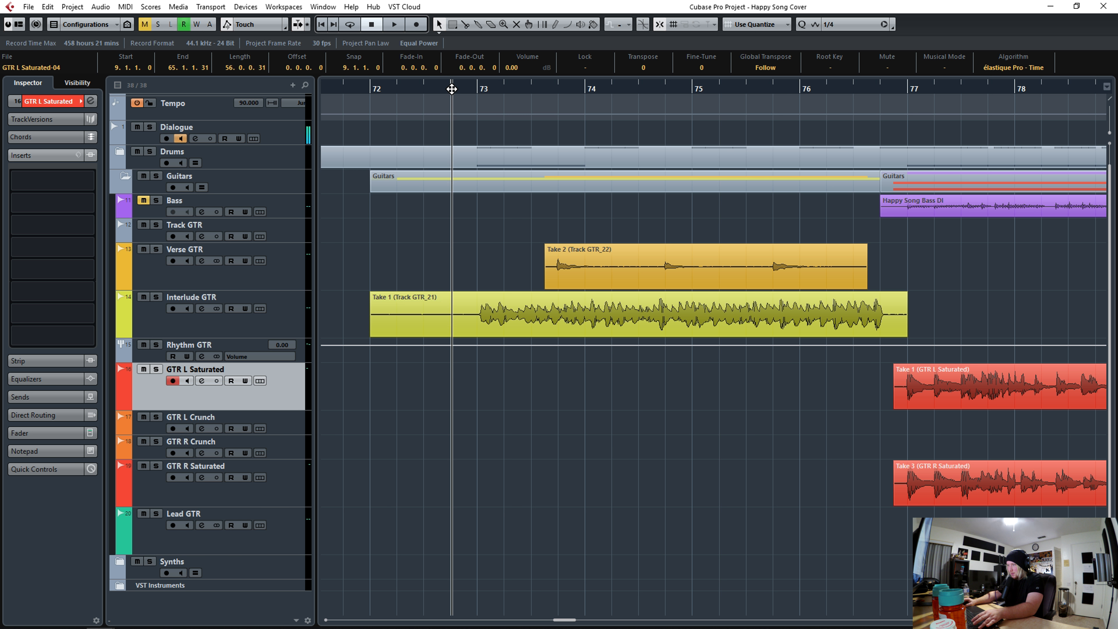
{"action": "left_click", "coordinate": [265, 318]}
{"action": "key", "text": "space"}
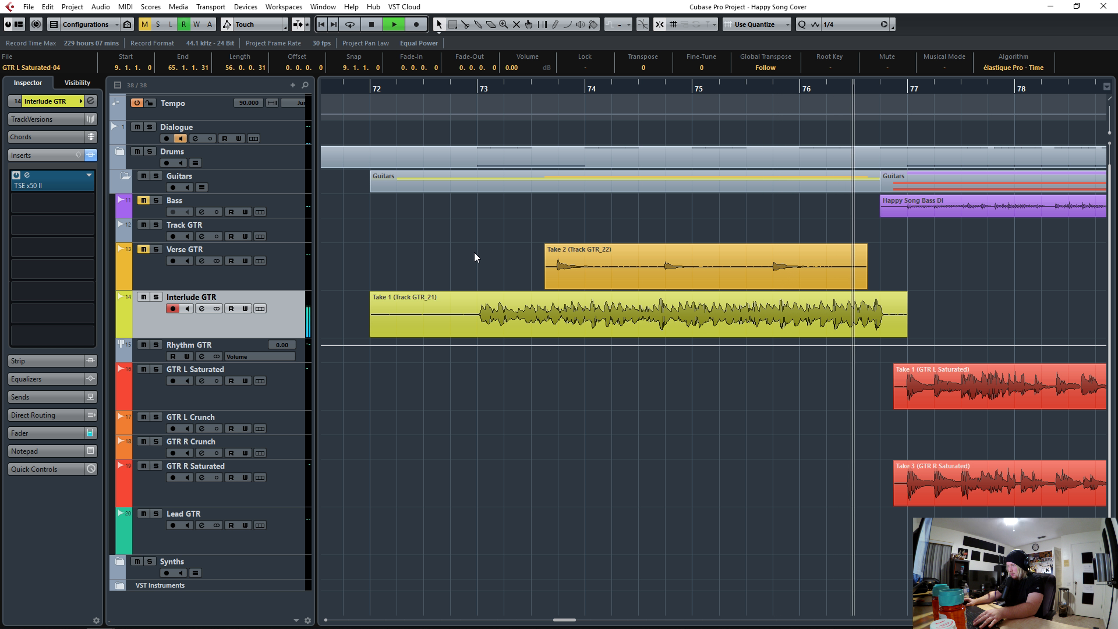
{"action": "key", "text": "space"}
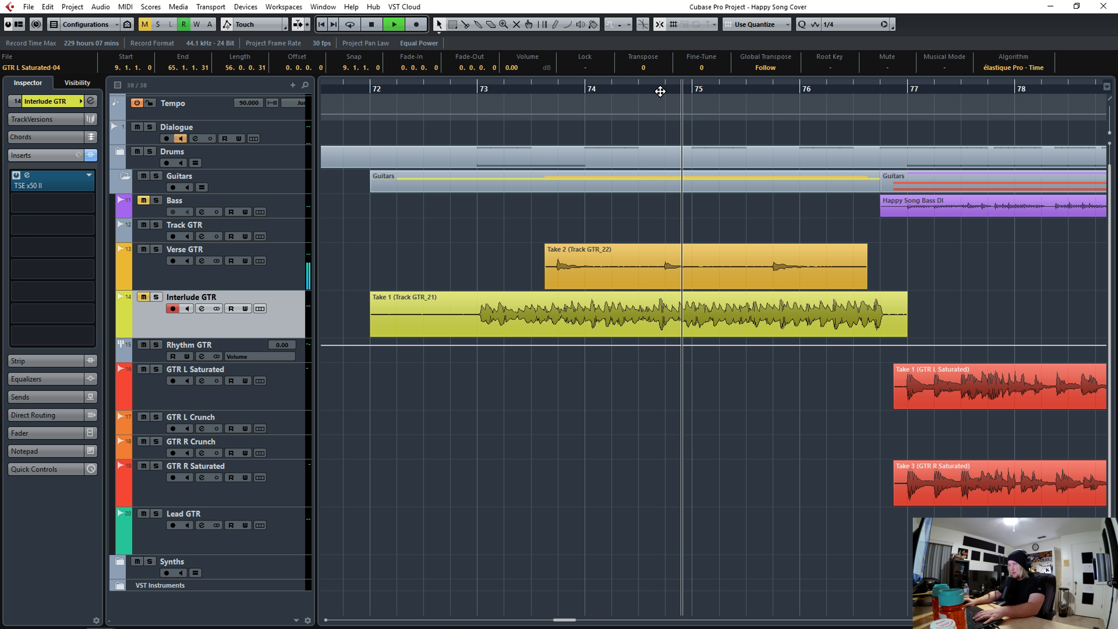
{"action": "key", "text": "space"}
{"action": "left_click", "coordinate": [144, 297]}
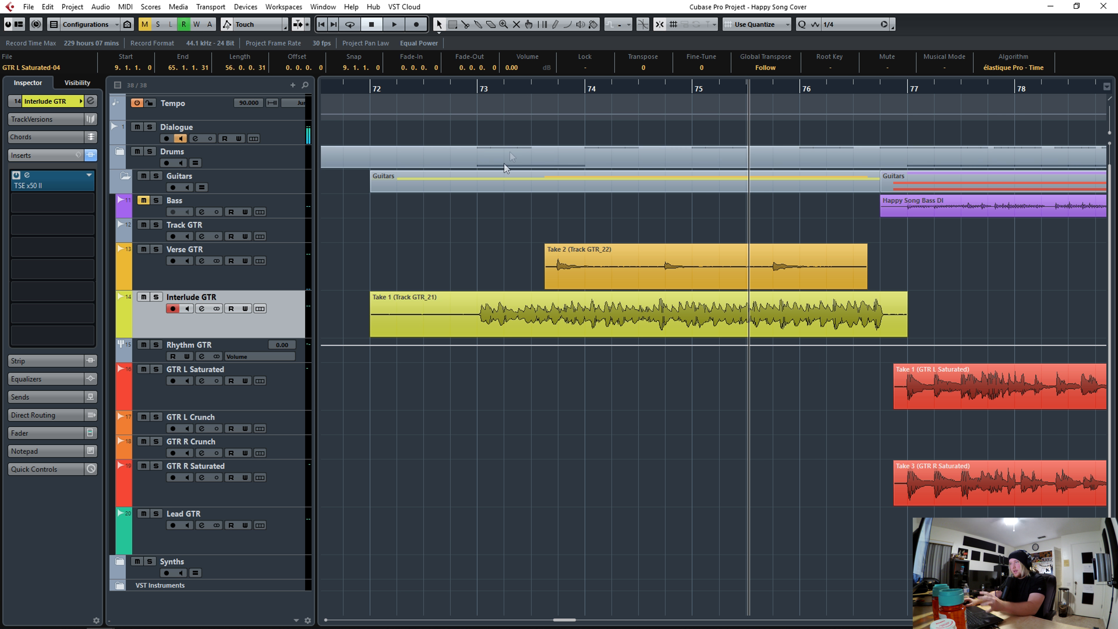
- Enlarge the Interlude GTR track and slice its take at each hit through the first half of bar 73, aligning slices to the grid
{"action": "left_click", "coordinate": [507, 310]}
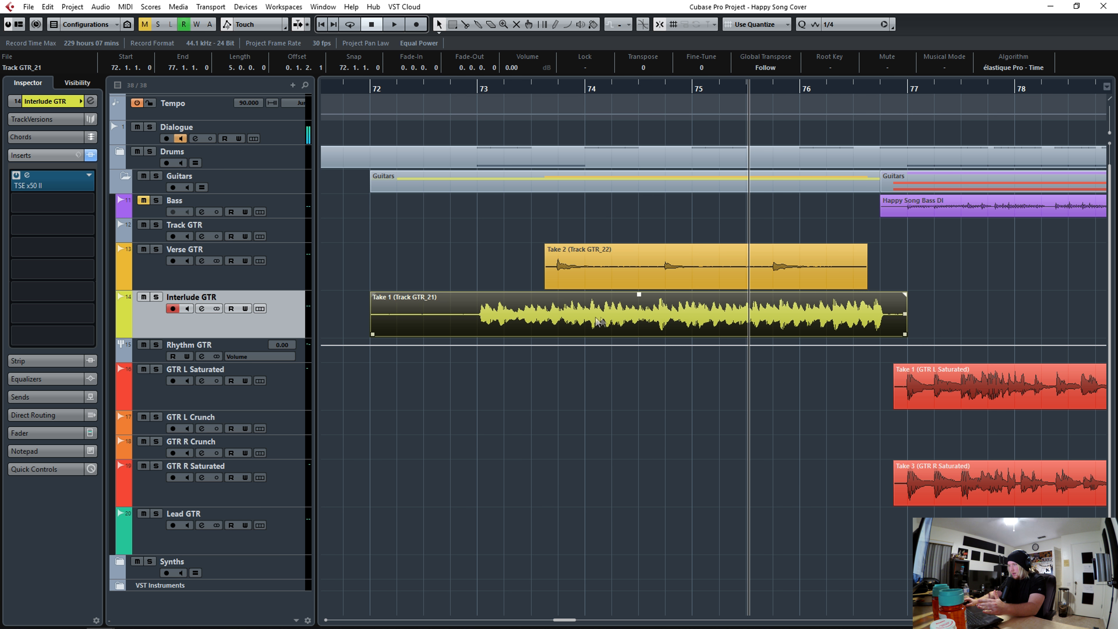
{"action": "left_click", "coordinate": [554, 268]}
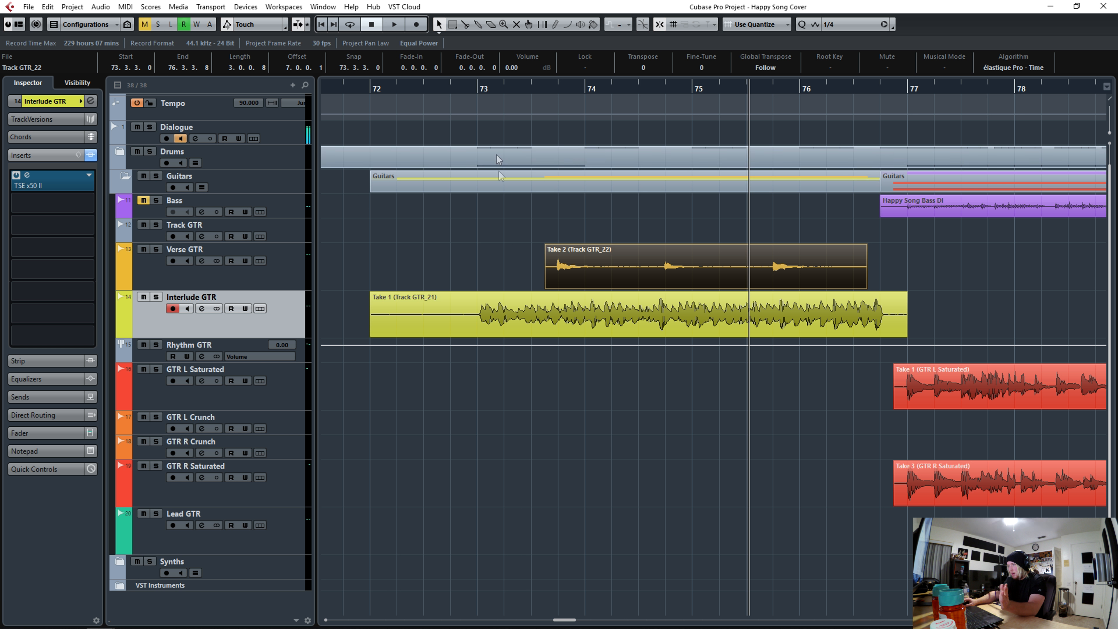
{"action": "left_click", "coordinate": [562, 88]}
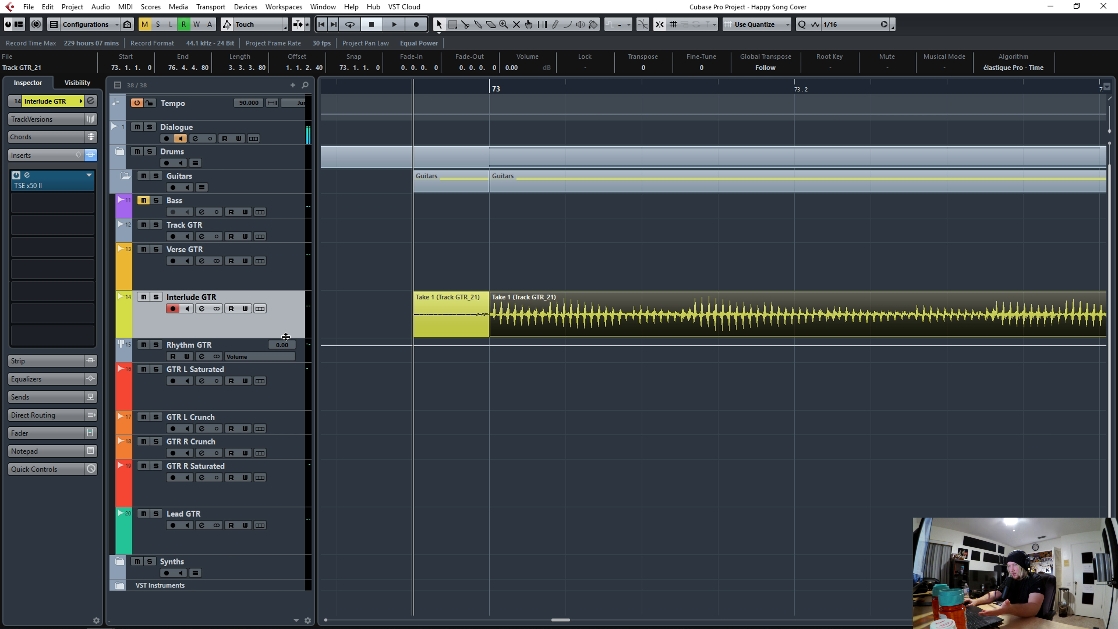
{"action": "left_click_drag", "start_coordinate": [283, 346], "coordinate": [292, 424]}
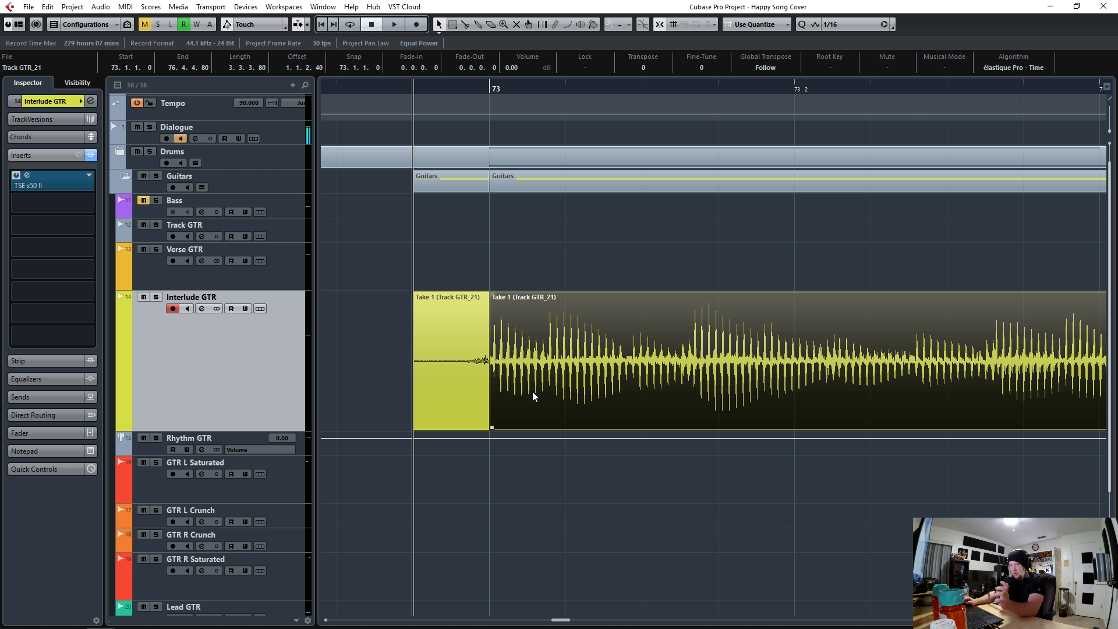
{"action": "key", "text": "j"}
{"action": "left_click", "coordinate": [547, 347], "text": "alt"}
{"action": "key", "text": "j"}
{"action": "left_click_drag", "start_coordinate": [591, 351], "coordinate": [609, 351]}
{"action": "key", "text": "j"}
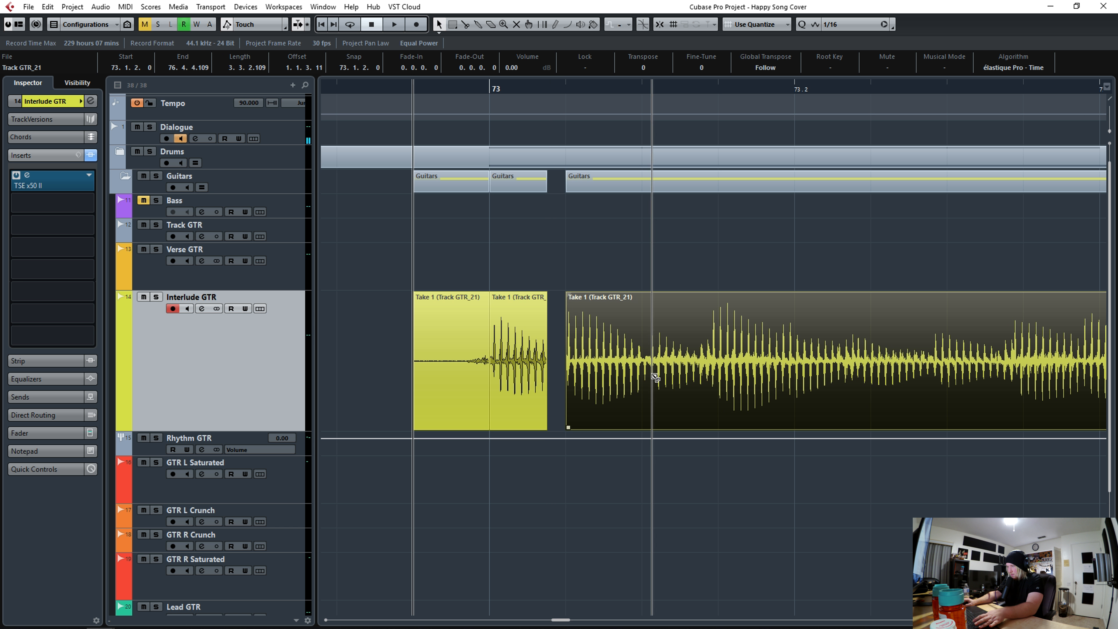
{"action": "left_click", "coordinate": [650, 374], "text": "alt"}
{"action": "key", "text": "j"}
{"action": "left_click_drag", "start_coordinate": [687, 373], "coordinate": [680, 372]}
{"action": "left_click", "coordinate": [791, 374], "text": "alt"}
{"action": "left_click_drag", "start_coordinate": [860, 371], "coordinate": [908, 371]}
{"action": "left_click", "coordinate": [861, 372], "text": "alt"}
{"action": "left_click", "coordinate": [952, 371], "text": "alt"}
{"action": "left_click", "coordinate": [1028, 372], "text": "alt"}
{"action": "key", "text": "space"}
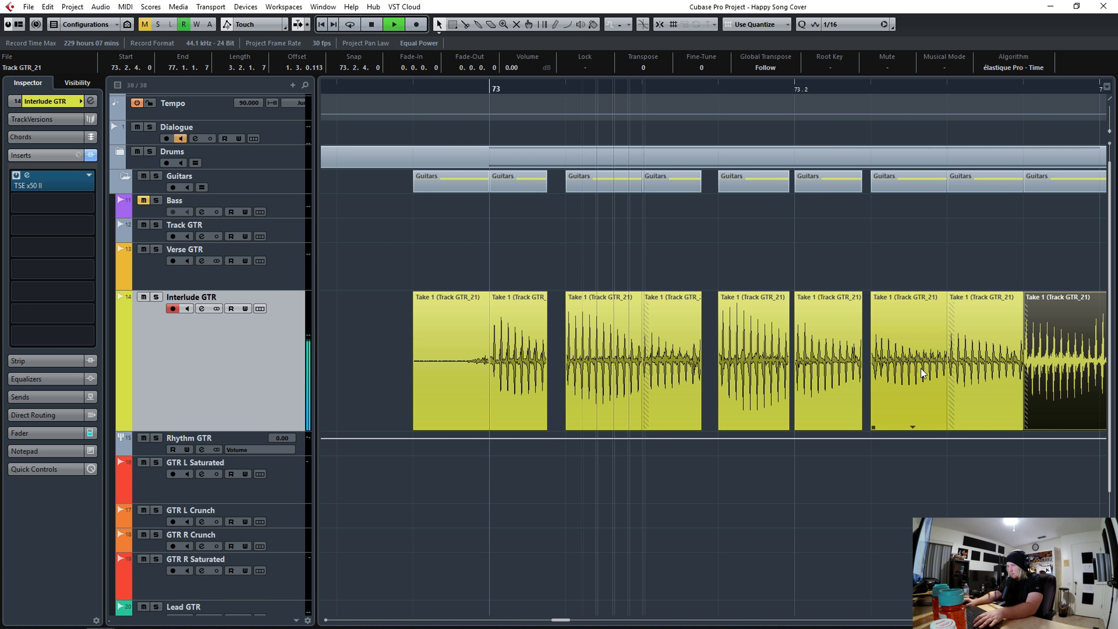
- Continue slicing the interlude guitar take at each hit through beats 3 and 4 of bar 73
{"action": "key", "text": "space"}
{"action": "left_click", "coordinate": [462, 362], "text": "alt"}
{"action": "left_click", "coordinate": [536, 364], "text": "alt"}
{"action": "left_click_drag", "start_coordinate": [498, 363], "coordinate": [573, 365]}
{"action": "left_click", "coordinate": [625, 366], "text": "alt"}
{"action": "left_click", "coordinate": [697, 369], "text": "alt"}
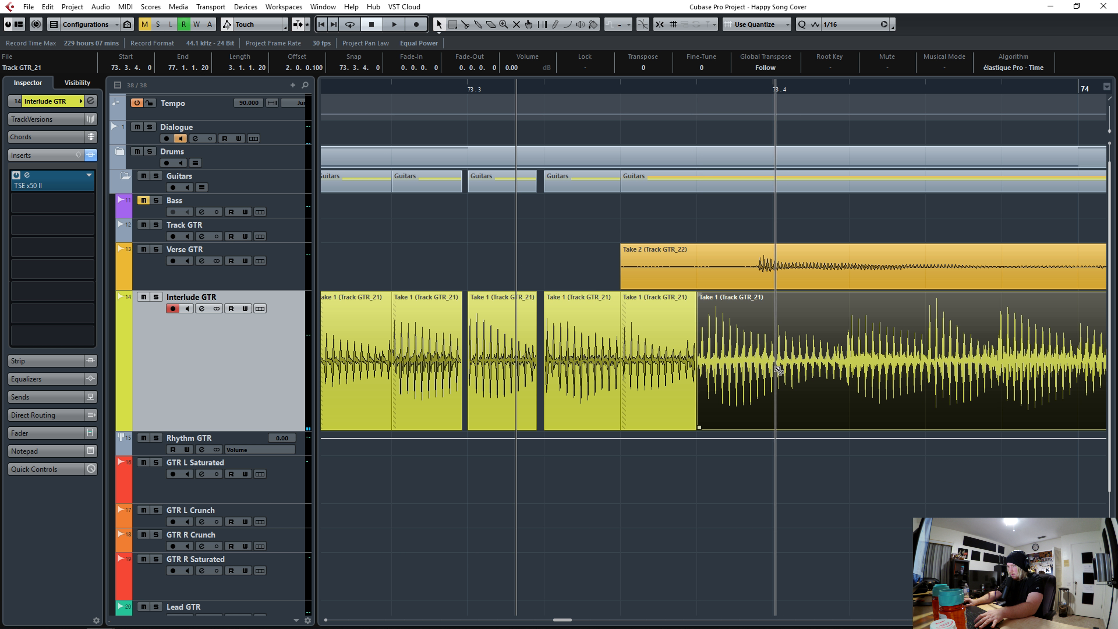
{"action": "left_click", "coordinate": [844, 365], "text": "alt"}
{"action": "left_click_drag", "start_coordinate": [929, 364], "coordinate": [934, 364]}
{"action": "left_click", "coordinate": [932, 364], "text": "alt"}
{"action": "left_click", "coordinate": [995, 364], "text": "alt"}
{"action": "left_click", "coordinate": [1087, 365], "text": "alt"}
{"action": "key", "text": "space"}
- Slice and quantize the interlude guitar hits across bar 74, playing each stretch back
{"action": "key", "text": "space"}
{"action": "left_click", "coordinate": [436, 88]}
{"action": "left_click", "coordinate": [514, 384], "text": "alt"}
{"action": "left_click_drag", "start_coordinate": [588, 389], "coordinate": [594, 390]}
{"action": "left_click", "coordinate": [598, 387], "text": "alt"}
{"action": "left_click", "coordinate": [672, 382], "text": "alt"}
{"action": "left_click", "coordinate": [752, 380], "text": "alt"}
{"action": "left_click", "coordinate": [817, 380], "text": "alt"}
{"action": "left_click", "coordinate": [908, 379], "text": "alt"}
{"action": "left_click", "coordinate": [976, 375], "text": "alt"}
{"action": "left_click", "coordinate": [1058, 368], "text": "alt"}
{"action": "key", "text": "space"}
{"action": "key", "text": "space"}
{"action": "left_click", "coordinate": [496, 374], "text": "alt"}
{"action": "key", "text": "q"}
{"action": "left_click", "coordinate": [584, 371], "text": "alt"}
{"action": "left_click", "coordinate": [648, 367], "text": "alt"}
- Slice the interlude guitar take at each remaining hit through the end of bar 74 and play it back
{"action": "key", "text": "space"}
{"action": "key", "text": "space"}
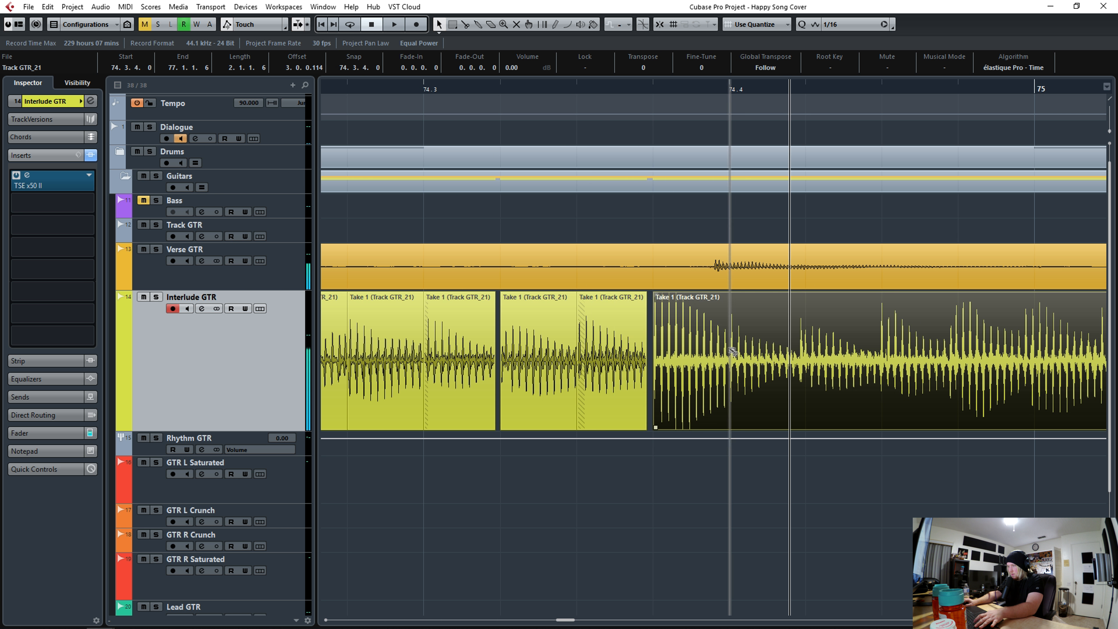
{"action": "left_click", "coordinate": [730, 365], "text": "alt"}
{"action": "left_click", "coordinate": [799, 362], "text": "alt"}
{"action": "left_click", "coordinate": [878, 359], "text": "alt"}
{"action": "left_click", "coordinate": [960, 361], "text": "alt"}
{"action": "left_click", "coordinate": [1032, 361], "text": "alt"}
{"action": "left_click", "coordinate": [1107, 359], "text": "alt"}
- Slice the interlude guitar take at each hit at the start of bar 75, playing the stretch back
{"action": "key", "text": "space"}
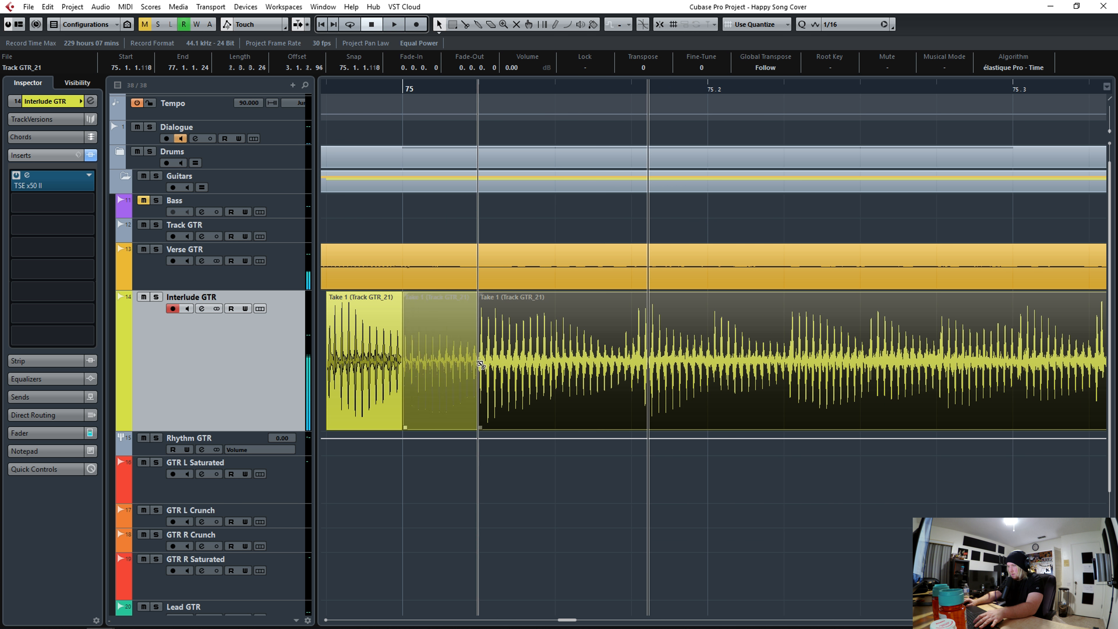
{"action": "left_click", "coordinate": [643, 387], "text": "alt"}
{"action": "key", "text": "space"}
{"action": "left_click", "coordinate": [716, 379], "text": "alt"}
{"action": "left_click", "coordinate": [793, 375], "text": "alt"}
{"action": "left_click", "coordinate": [870, 362], "text": "alt"}
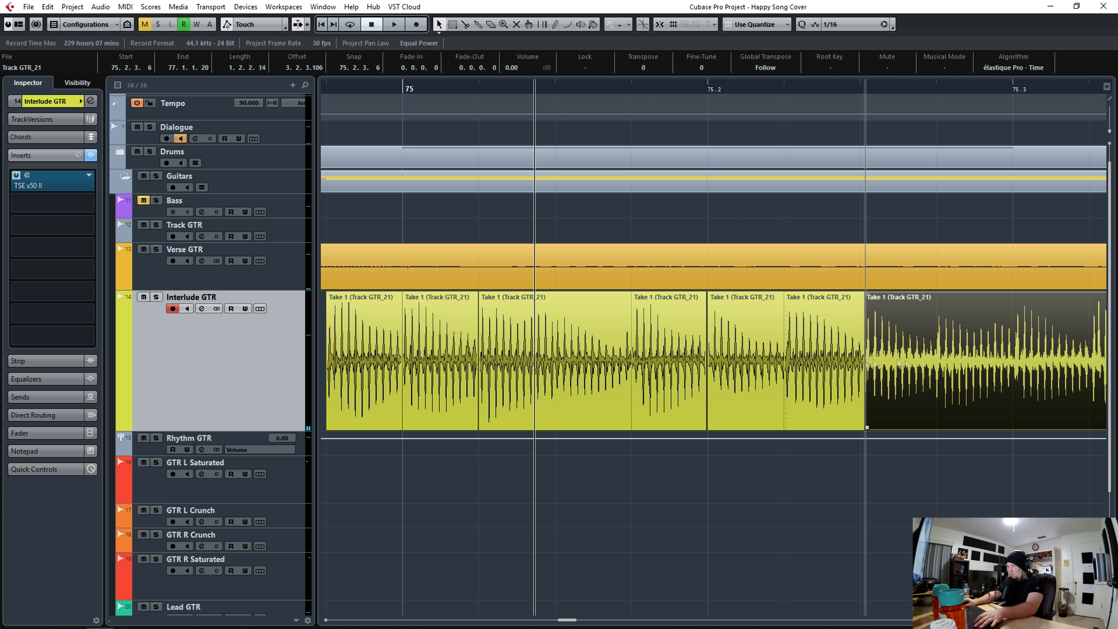
- Continue slicing the interlude guitar take at each hit through the second half of bar 75
{"action": "key", "text": "space"}
- Slice the interlude guitar take at each hit through bar 76 and zoom out to review
{"action": "key", "text": "space"}
{"action": "left_click", "coordinate": [459, 361], "text": "alt"}
{"action": "left_click", "coordinate": [536, 359], "text": "alt"}
{"action": "left_click", "coordinate": [612, 357], "text": "alt"}
{"action": "left_click", "coordinate": [686, 355], "text": "alt"}
{"action": "left_click", "coordinate": [765, 352], "text": "alt"}
{"action": "left_click", "coordinate": [841, 350], "text": "alt"}
{"action": "left_click", "coordinate": [918, 352], "text": "alt"}
{"action": "left_click", "coordinate": [994, 352], "text": "alt"}
{"action": "left_click", "coordinate": [1071, 353], "text": "alt"}
{"action": "key", "text": "space"}
{"action": "key", "text": "space"}
{"action": "left_click", "coordinate": [512, 355], "text": "alt"}
{"action": "left_click", "coordinate": [589, 356], "text": "alt"}
{"action": "left_click", "coordinate": [666, 356], "text": "alt"}
{"action": "left_click", "coordinate": [742, 356], "text": "alt"}
{"action": "left_click", "coordinate": [818, 355], "text": "alt"}
{"action": "left_click", "coordinate": [893, 356], "text": "alt"}
{"action": "left_click", "coordinate": [971, 355], "text": "alt"}
{"action": "left_click", "coordinate": [1047, 355], "text": "alt"}
{"action": "key", "text": "space"}
{"action": "key", "text": "space"}
{"action": "key", "text": "g"}
{"action": "key", "text": "g"}
{"action": "key", "text": "g"}
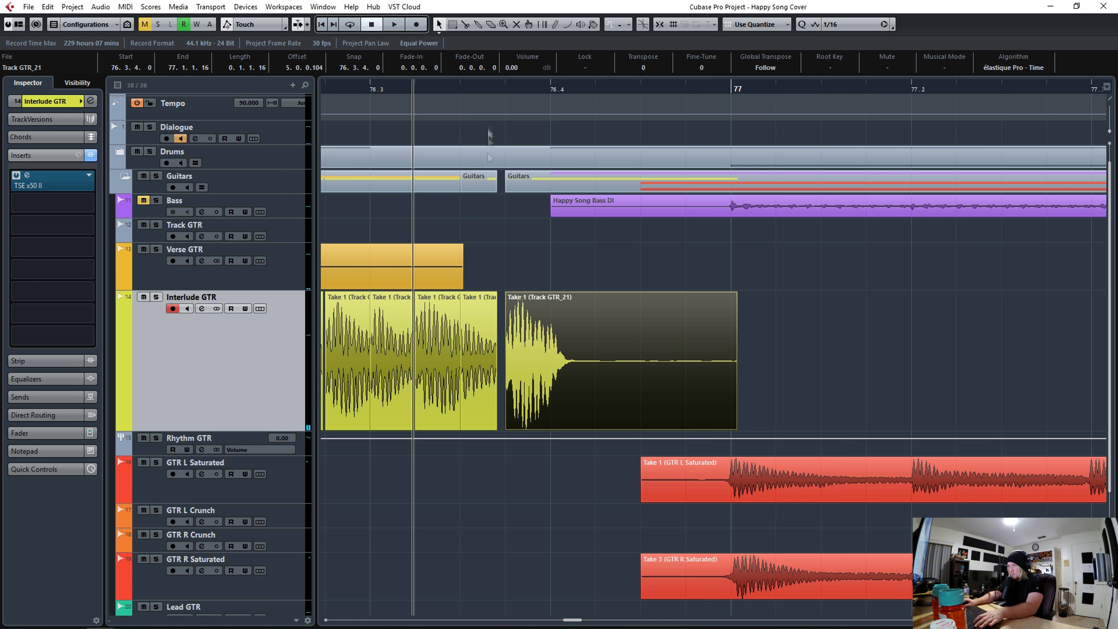
- Close the gaps between the interlude guitar slices using time stretch
{"action": "left_click_drag", "start_coordinate": [301, 88], "coordinate": [348, 88]}
{"action": "double_click", "coordinate": [373, 360], "text": "shift"}
{"action": "key", "text": "alt+c"}
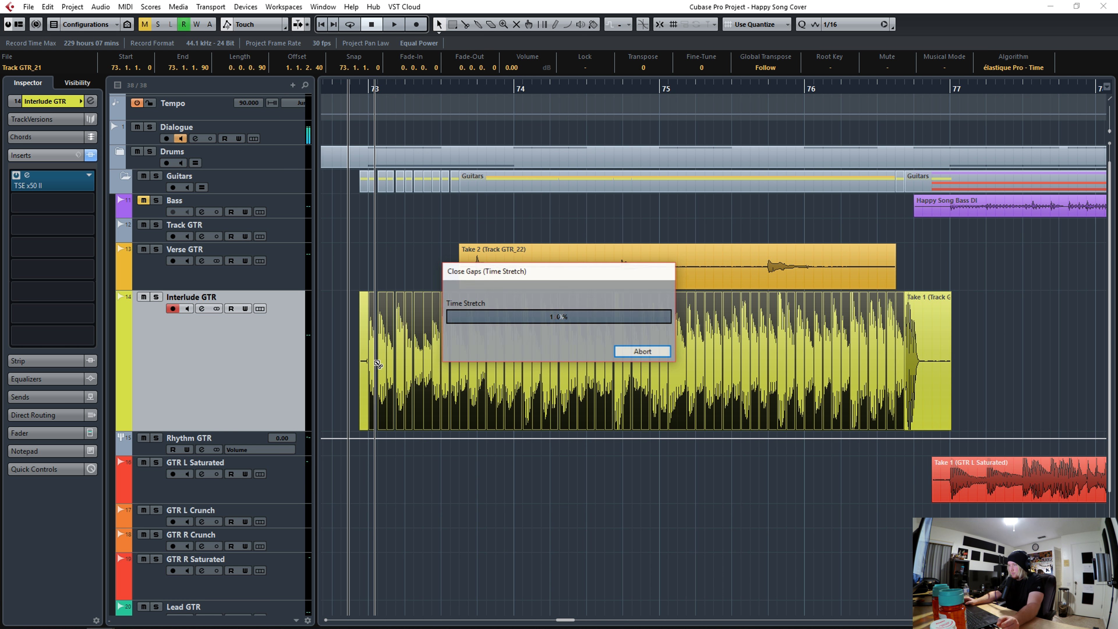
- Select all interlude guitar slices, bounce them into a single event, and shrink the track height
{"action": "left_click_drag", "start_coordinate": [966, 393], "coordinate": [364, 348]}
{"action": "right_click", "coordinate": [386, 345]}
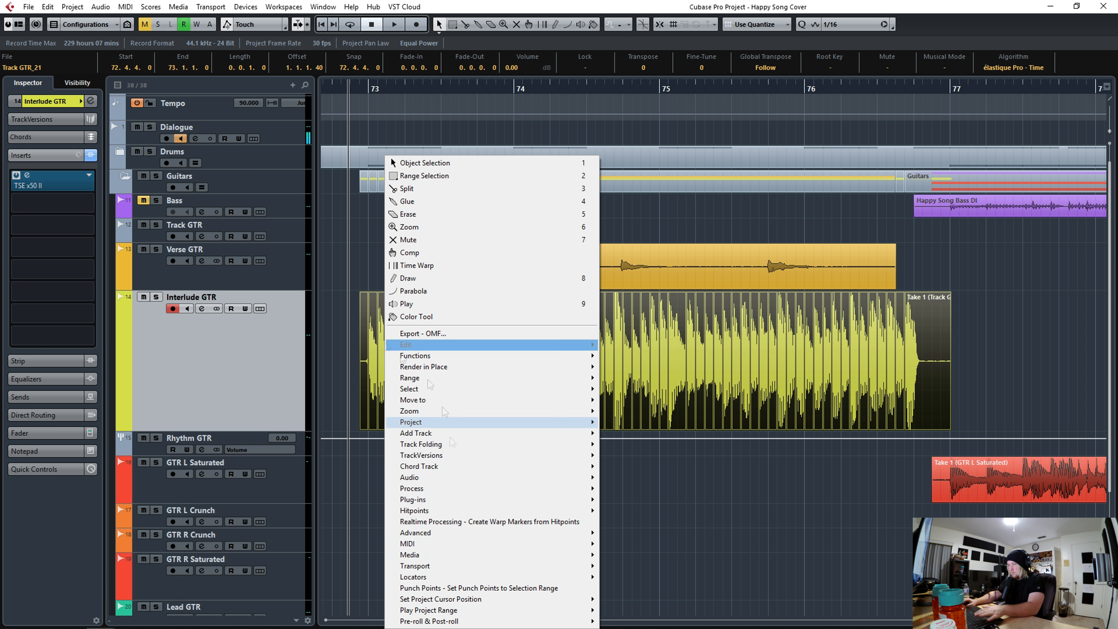
{"action": "mouse_move", "coordinate": [423, 477]}
{"action": "left_click", "coordinate": [639, 540]}
{"action": "left_click_drag", "start_coordinate": [278, 431], "coordinate": [287, 335]}
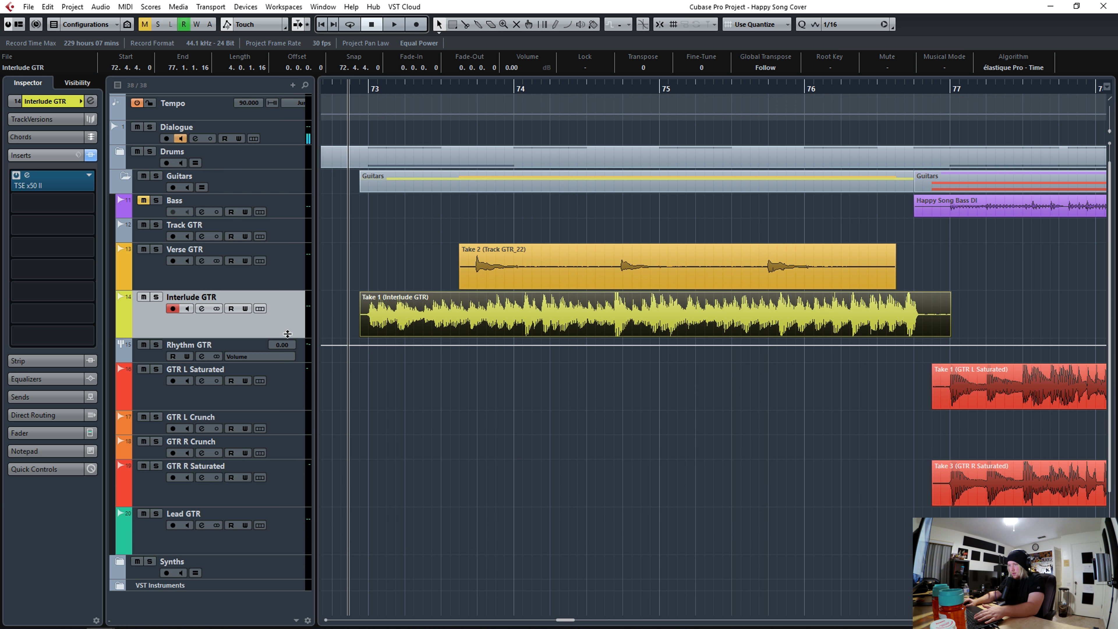
- Enlarge the Verse GTR track, split its take just before the first hit near bar 73.4, and delete the leading piece
{"action": "left_click", "coordinate": [415, 277]}
{"action": "left_click_drag", "start_coordinate": [295, 289], "coordinate": [294, 399]}
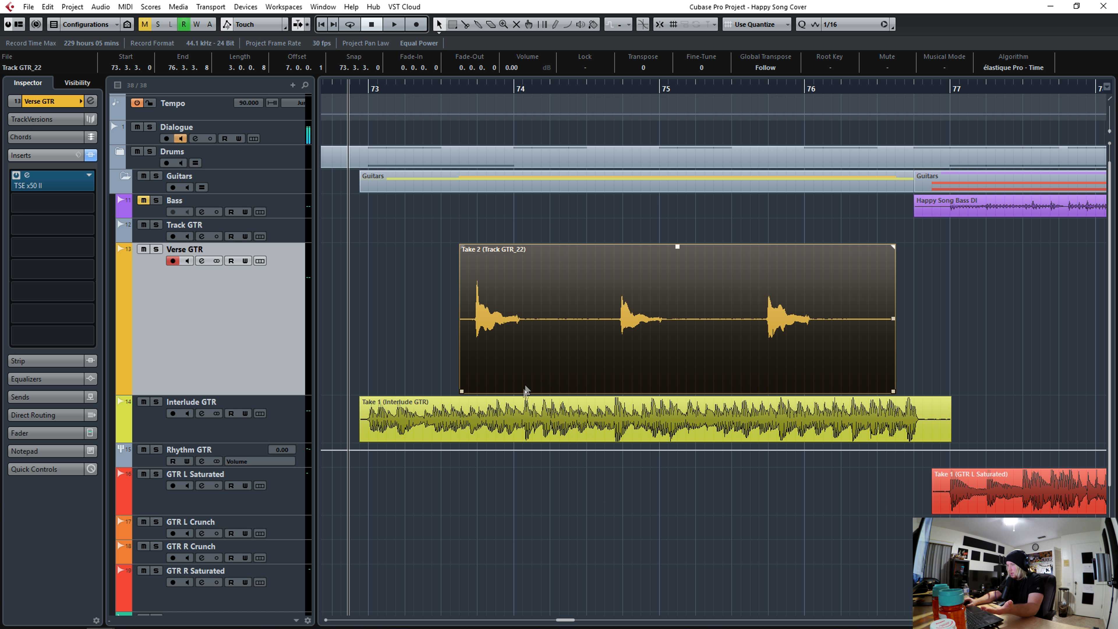
{"action": "left_click_drag", "start_coordinate": [460, 88], "coordinate": [457, 128]}
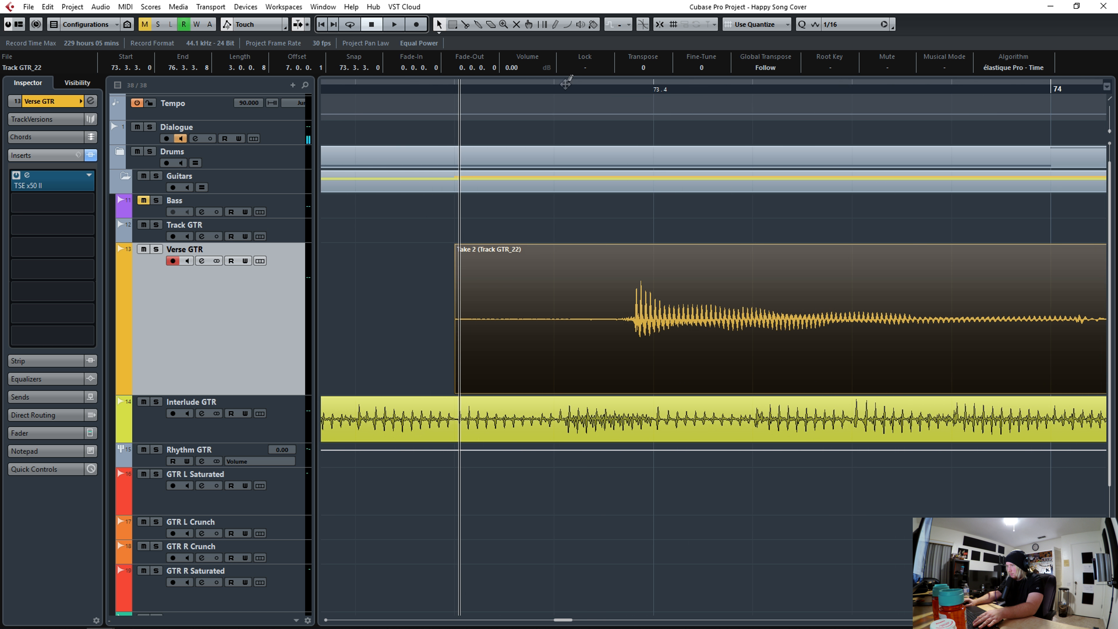
{"action": "left_click_drag", "start_coordinate": [567, 87], "coordinate": [563, 76]}
{"action": "left_click_drag", "start_coordinate": [747, 269], "coordinate": [757, 267]}
{"action": "left_click", "coordinate": [660, 24]}
{"action": "left_click", "coordinate": [594, 341], "text": "alt"}
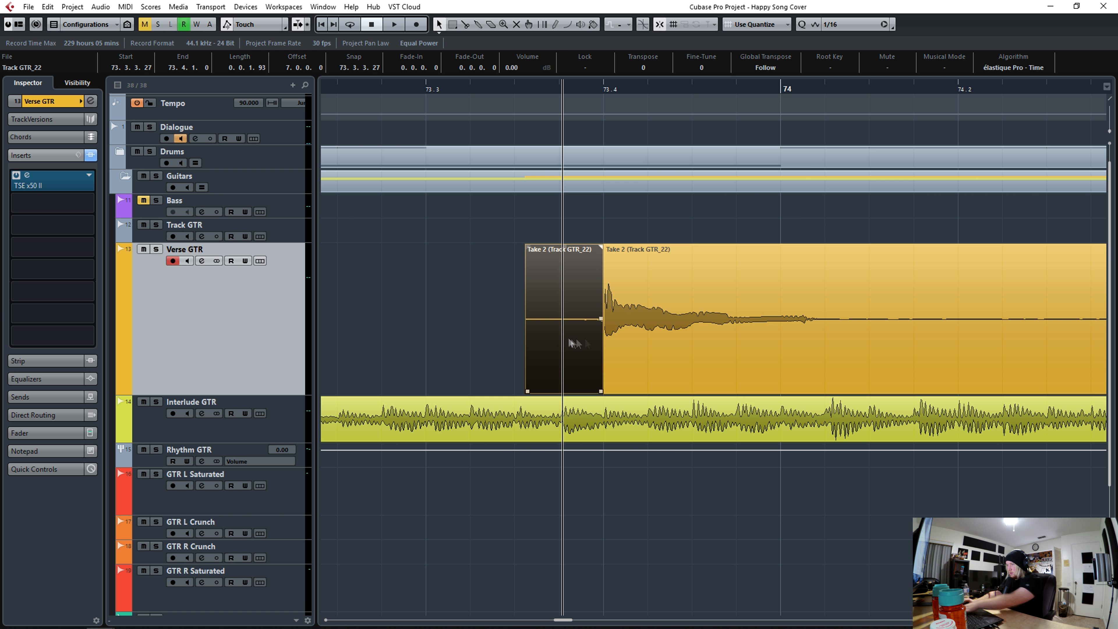
{"action": "left_click", "coordinate": [560, 295], "text": "alt"}
{"action": "key", "text": "Delete"}
- Solo the Verse GTR track, play it back, and slice and quantize its first hit to the grid
{"action": "key", "text": "space"}
{"action": "key", "text": "space"}
{"action": "left_click", "coordinate": [156, 249]}
{"action": "left_click", "coordinate": [554, 88]}
- Slice and quantize the verse guitar hits around bar 74.4 to the grid
{"action": "key", "text": "space"}
{"action": "key", "text": "space"}
{"action": "left_click", "coordinate": [731, 334], "text": "alt"}
{"action": "key", "text": "q"}
{"action": "left_click", "coordinate": [604, 89]}
{"action": "key", "text": "space"}
{"action": "key", "text": "space"}
{"action": "left_click_drag", "start_coordinate": [604, 89], "coordinate": [598, 86]}
{"action": "scroll", "coordinate": [920, 335], "scroll_direction": "right", "scroll_amount": 2}
{"action": "left_click", "coordinate": [843, 338], "text": "alt"}
{"action": "left_click_drag", "start_coordinate": [930, 89], "coordinate": [930, 100]}
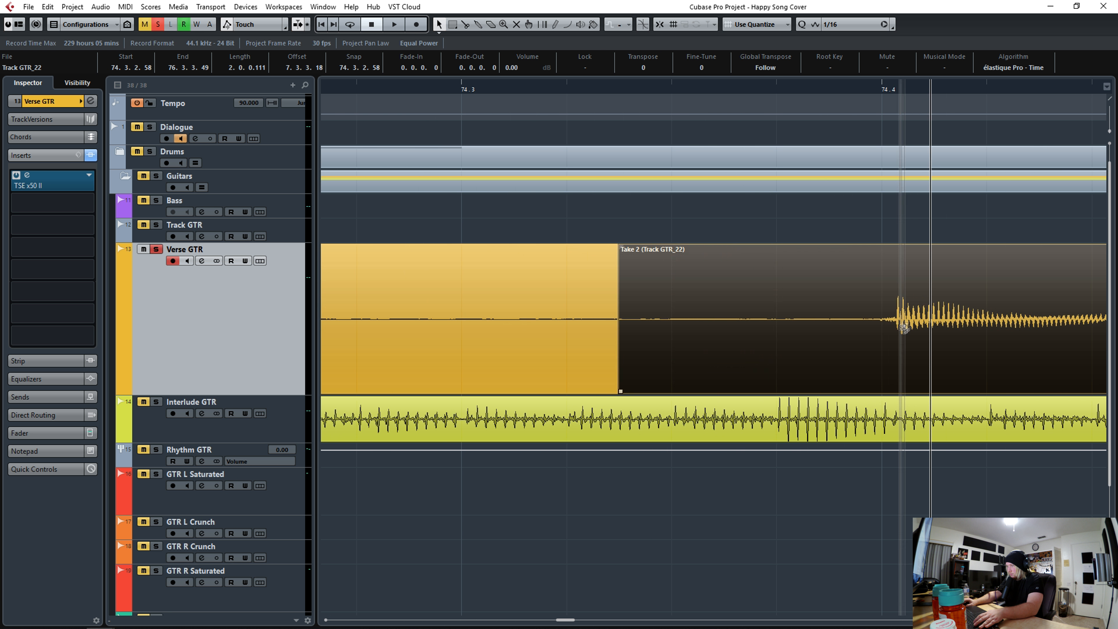
{"action": "left_click", "coordinate": [894, 338], "text": "alt"}
{"action": "key", "text": "q"}
{"action": "left_click", "coordinate": [996, 338], "text": "alt"}
{"action": "key", "text": "q"}
{"action": "left_click_drag", "start_coordinate": [832, 88], "coordinate": [832, 80]}
{"action": "left_click", "coordinate": [1011, 326], "text": "alt"}
{"action": "key", "text": "q"}
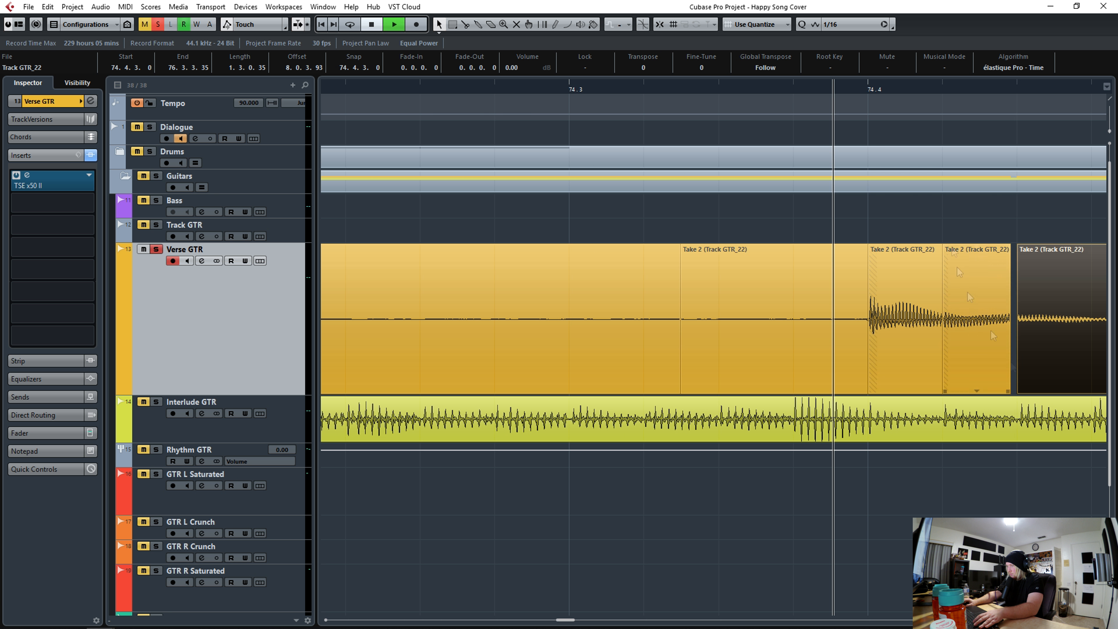
- Play back and slice and quantize the verse guitar hits around bar 75
{"action": "key", "text": "space"}
{"action": "key", "text": "space"}
{"action": "left_click", "coordinate": [364, 83]}
{"action": "left_click_drag", "start_coordinate": [1109, 131], "coordinate": [1110, 126]}
{"action": "left_click", "coordinate": [461, 348], "text": "alt"}
{"action": "key", "text": "q"}
{"action": "key", "text": "space"}
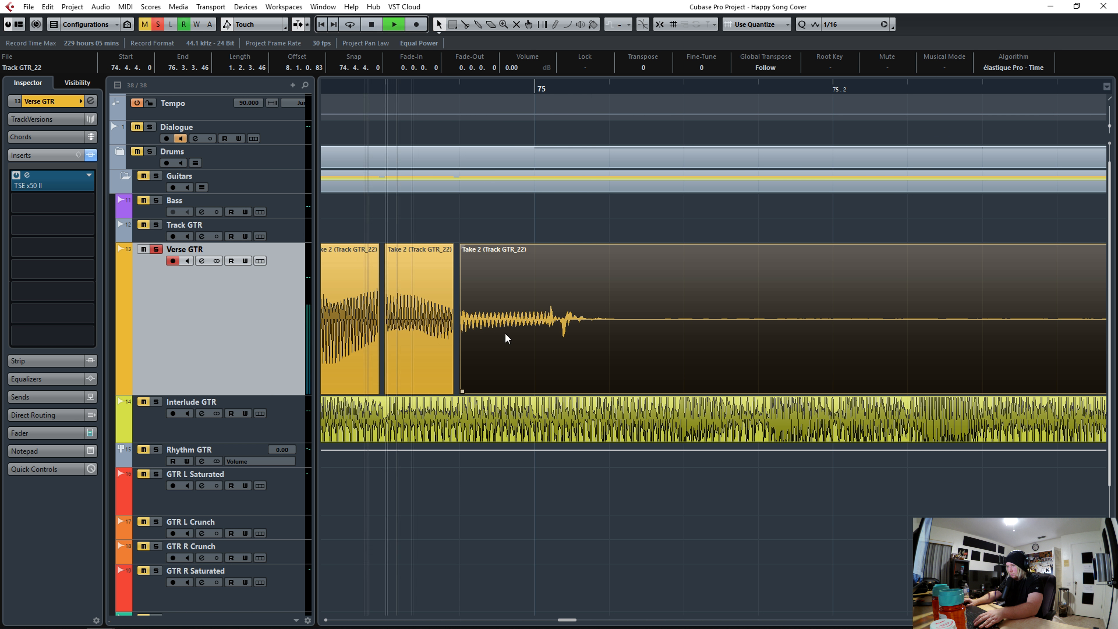
{"action": "key", "text": "space"}
{"action": "left_click_drag", "start_coordinate": [380, 88], "coordinate": [380, 79]}
- Continue slicing and quantizing the verse guitar hits through bar 75.4, playing each stretch back
{"action": "key", "text": "space"}
{"action": "key", "text": "space"}
{"action": "left_click", "coordinate": [813, 346], "text": "alt"}
{"action": "left_click", "coordinate": [883, 346], "text": "alt"}
{"action": "key", "text": "q"}
{"action": "left_click_drag", "start_coordinate": [1110, 126], "coordinate": [1109, 131]}
{"action": "key", "text": "space"}
{"action": "key", "text": "space"}
{"action": "left_click", "coordinate": [942, 335], "text": "alt"}
{"action": "key", "text": "q"}
{"action": "left_click", "coordinate": [983, 342], "text": "alt"}
{"action": "key", "text": "q"}
{"action": "key", "text": "space"}
{"action": "key", "text": "space"}
- Unsolo the Verse GTR track, select all its slices, and bounce them into a single event
{"action": "left_click_drag", "start_coordinate": [906, 88], "coordinate": [906, 80]}
{"action": "left_click", "coordinate": [968, 282], "text": "alt"}
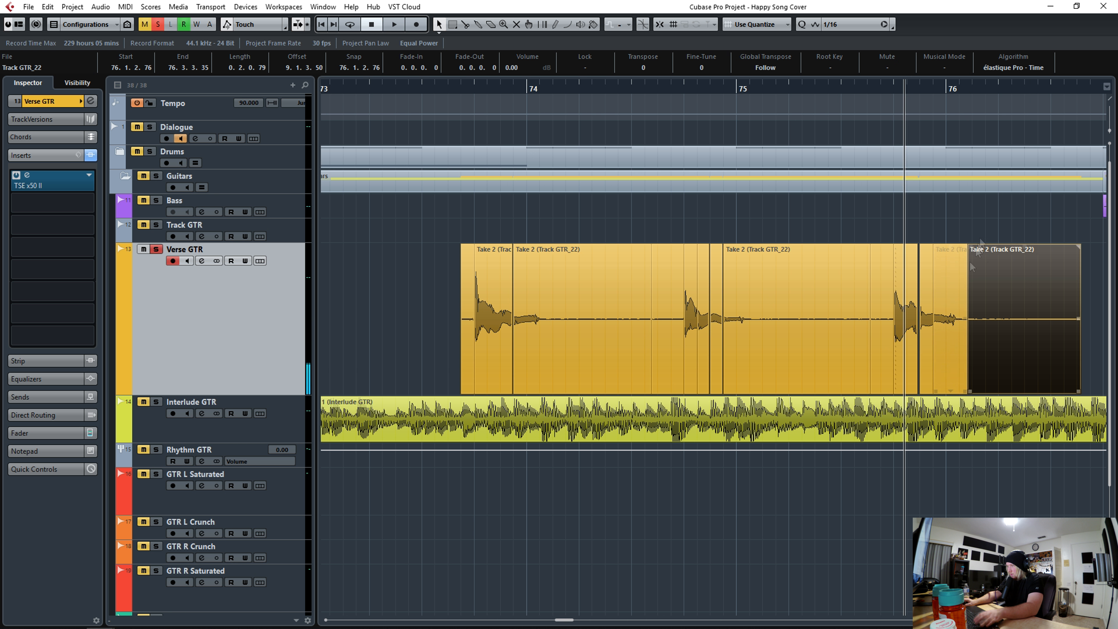
{"action": "left_click_drag", "start_coordinate": [929, 238], "coordinate": [486, 331]}
{"action": "left_click", "coordinate": [157, 250]}
{"action": "left_click", "coordinate": [586, 282]}
{"action": "left_click_drag", "start_coordinate": [494, 229], "coordinate": [926, 335]}
{"action": "key", "text": "shift+q"}
{"action": "key", "text": "ctrl+a"}
{"action": "right_click", "coordinate": [494, 321]}
{"action": "mouse_move", "coordinate": [552, 481]}
{"action": "left_click", "coordinate": [756, 378]}
{"action": "left_click", "coordinate": [537, 338]}
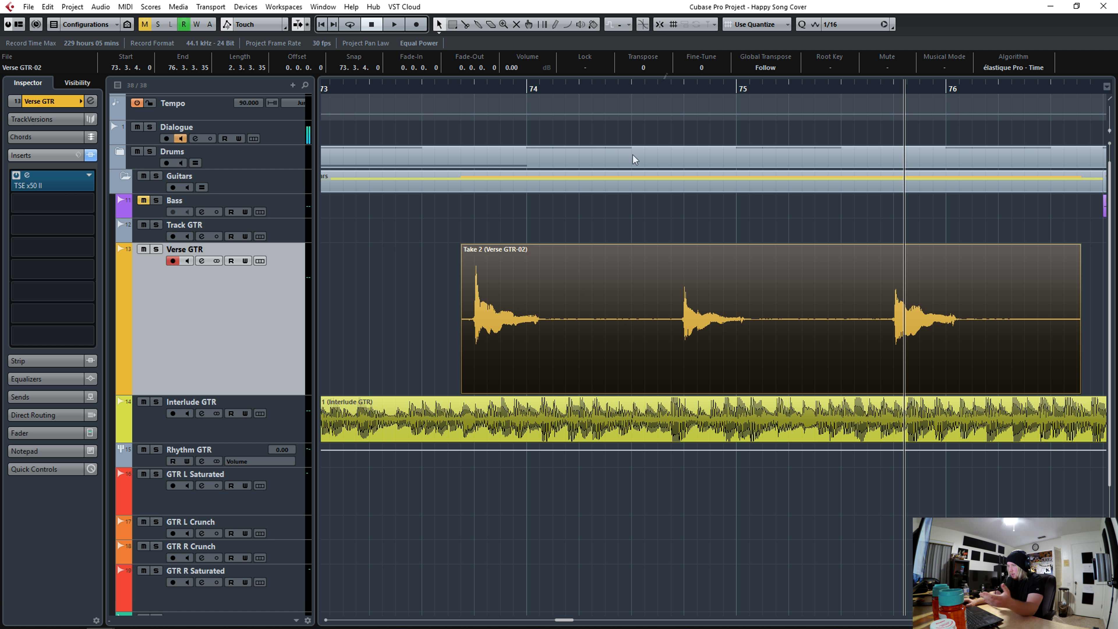
- Split the interlude and verse events at the edges of each of the three verse hits and delete the verse gaps
{"action": "left_click", "coordinate": [470, 407], "text": "shift"}
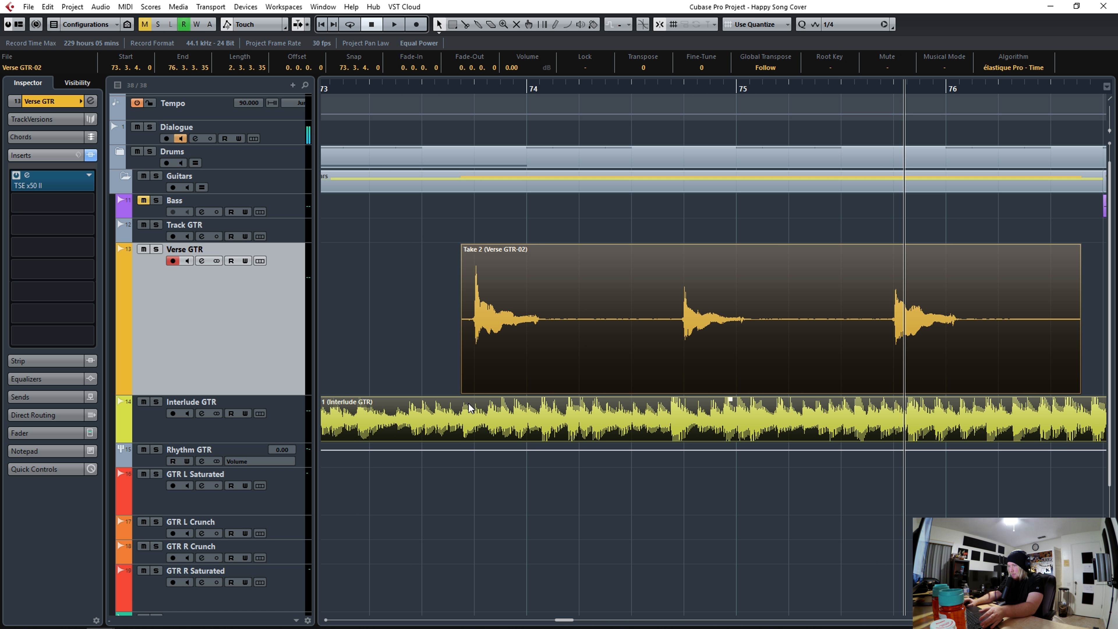
{"action": "left_click", "coordinate": [475, 421], "text": "alt"}
{"action": "left_click", "coordinate": [527, 420], "text": "alt"}
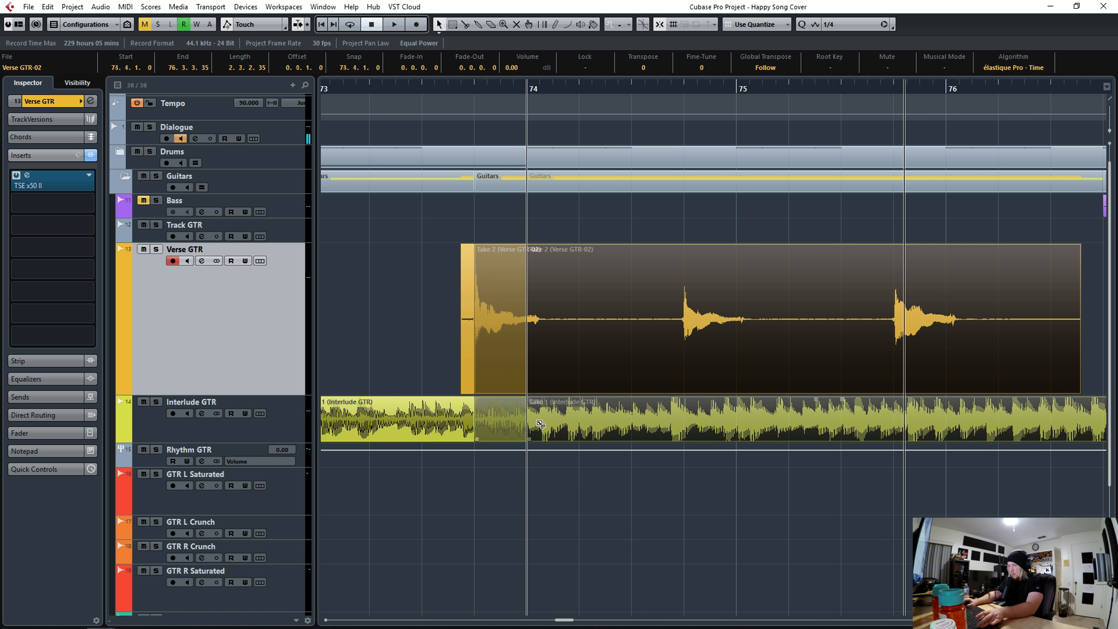
{"action": "left_click", "coordinate": [684, 418], "text": "alt"}
{"action": "left_click", "coordinate": [737, 416], "text": "alt"}
{"action": "left_click", "coordinate": [894, 406], "text": "alt"}
{"action": "left_click", "coordinate": [946, 400], "text": "alt"}
{"action": "left_click", "coordinate": [965, 330]}
{"action": "key", "text": "Delete"}
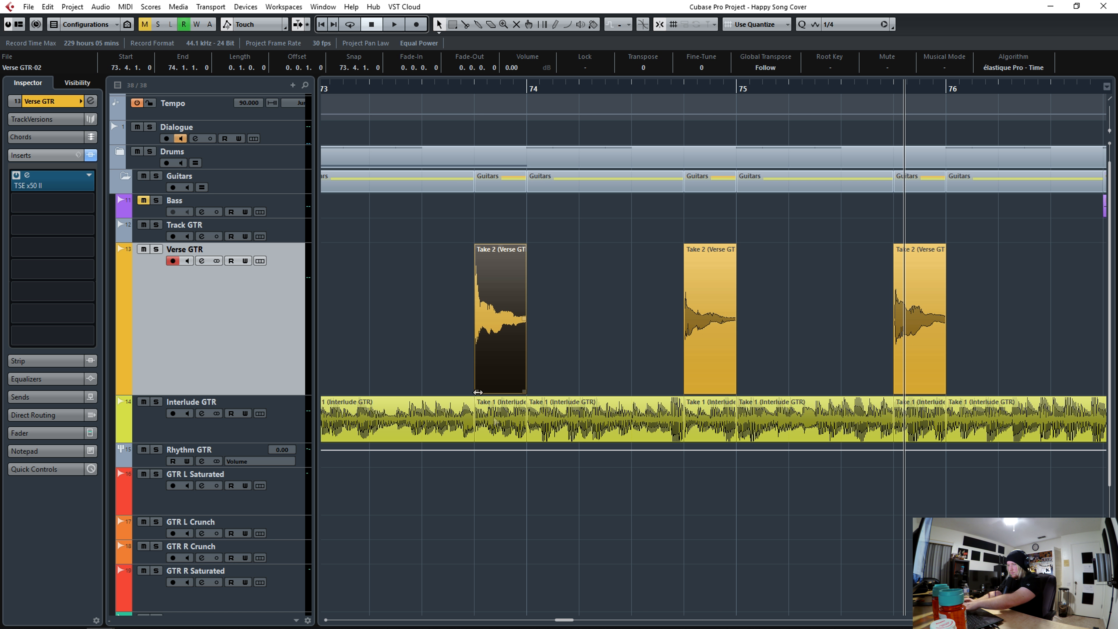
- Delete the interlude guitar pieces lying under the three verse guitar hits
{"action": "left_click", "coordinate": [504, 425]}
{"action": "key", "text": "Delete"}
{"action": "left_click", "coordinate": [716, 422]}
{"action": "left_click", "coordinate": [920, 414], "text": "shift"}
{"action": "key", "text": "Delete"}
- Move the three verse guitar hits onto the Interlude GTR track and crossfade all the joined events
{"action": "left_click_drag", "start_coordinate": [978, 348], "coordinate": [495, 333]}
{"action": "left_click_drag", "start_coordinate": [500, 332], "coordinate": [510, 402]}
{"action": "left_click_drag", "start_coordinate": [448, 368], "coordinate": [997, 411]}
{"action": "key", "text": "x"}
- Play back the joined interlude part and delete the leftover interlude tail near bar 77
{"action": "left_click_drag", "start_coordinate": [439, 85], "coordinate": [431, 46]}
{"action": "key", "text": "space"}
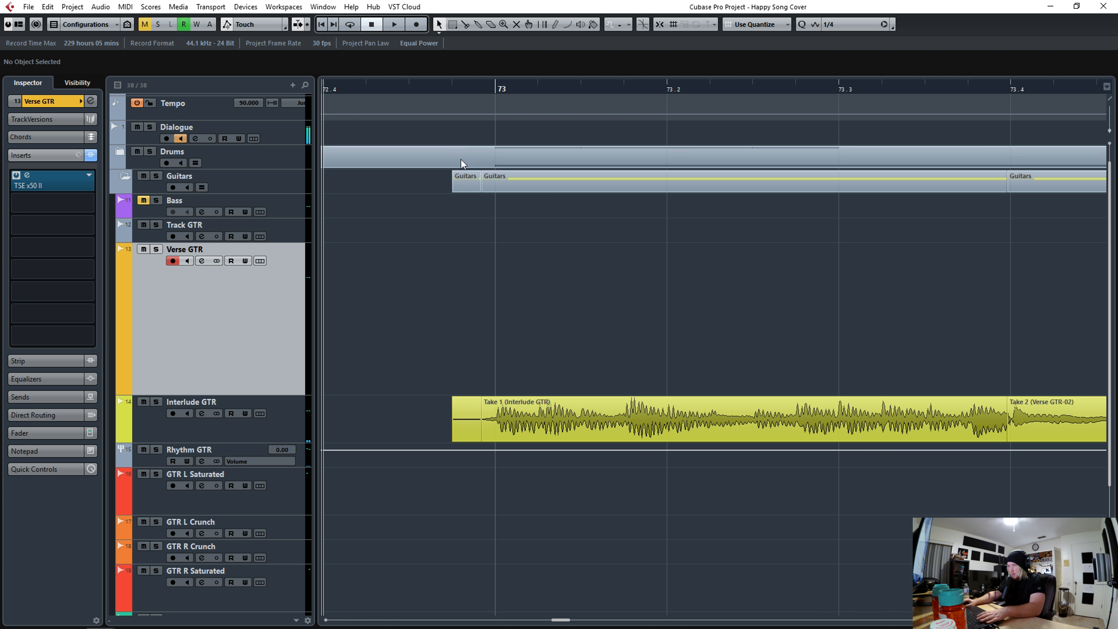
{"action": "left_click_drag", "start_coordinate": [460, 88], "coordinate": [458, 48]}
{"action": "left_click_drag", "start_coordinate": [716, 89], "coordinate": [704, 185]}
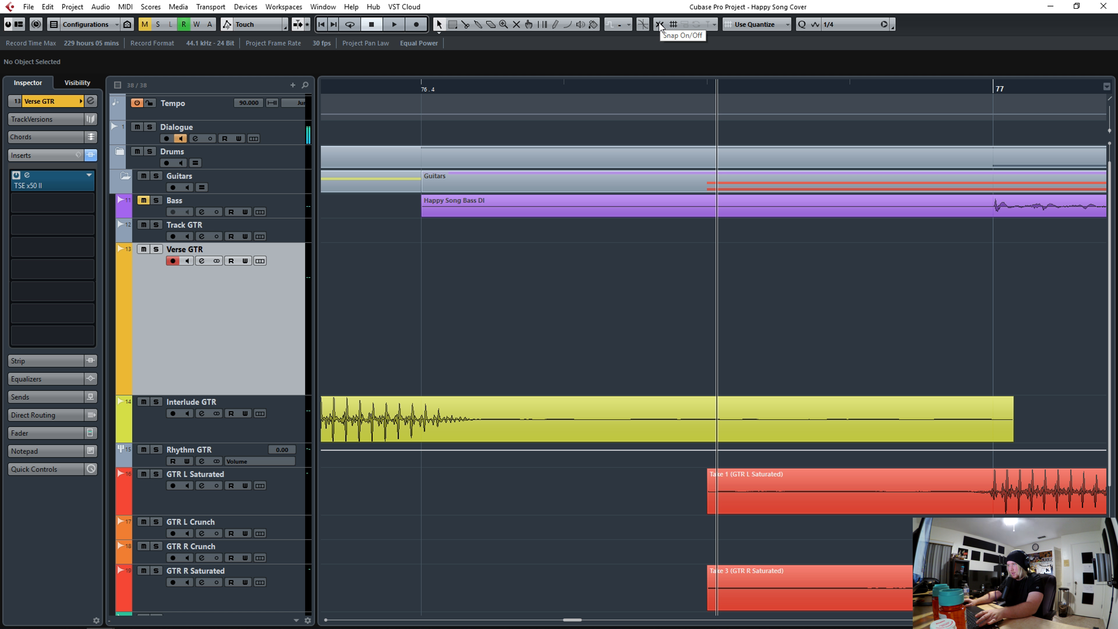
{"action": "left_click", "coordinate": [461, 425], "text": "alt"}
{"action": "key", "text": "Delete"}
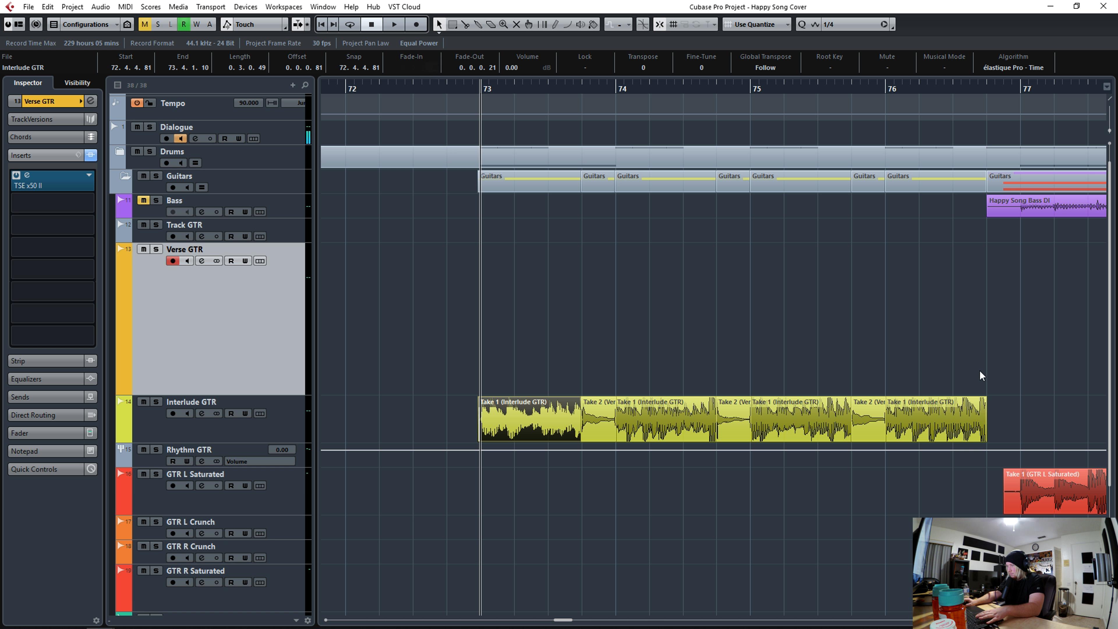
- Select all interlude guitar events and bounce them into one event, replacing the originals
{"action": "left_click_drag", "start_coordinate": [982, 376], "coordinate": [951, 416]}
{"action": "right_click", "coordinate": [520, 418]}
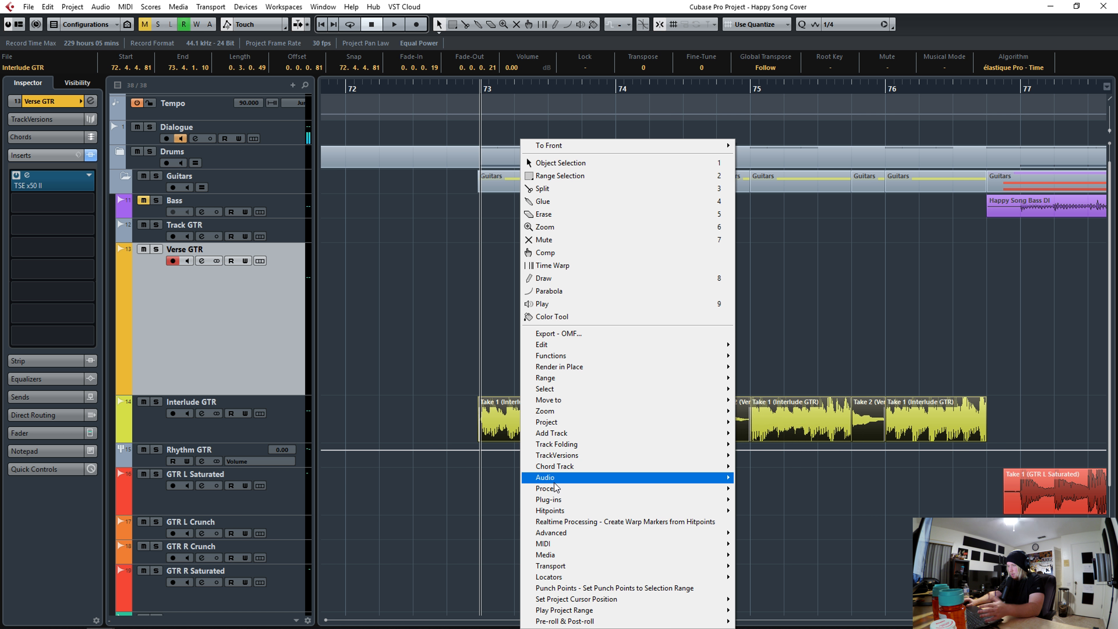
{"action": "mouse_move", "coordinate": [555, 479]}
{"action": "left_click", "coordinate": [779, 374]}
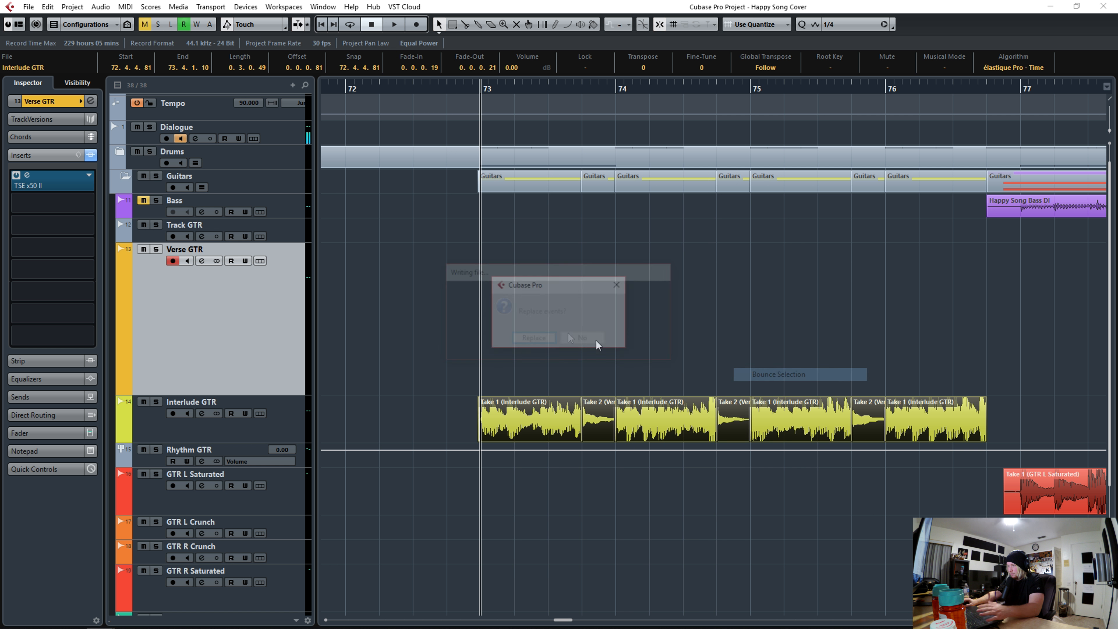
{"action": "left_click", "coordinate": [533, 336]}
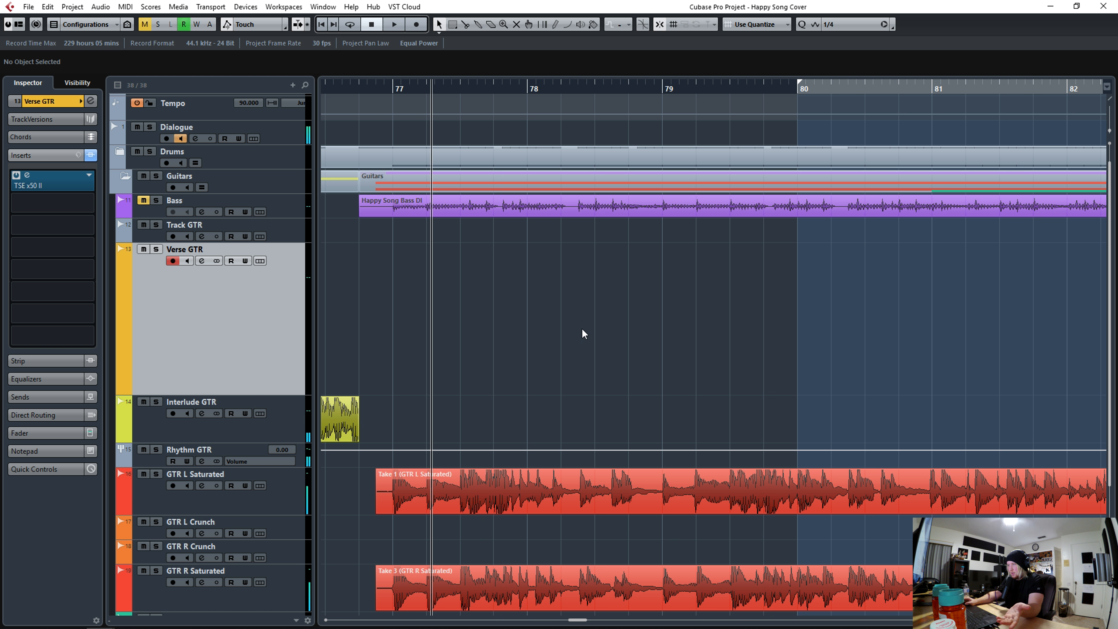
- Split both saturated guitar takes near bar 77 at 1/16 grid and delete the section between the cuts
{"action": "scroll", "coordinate": [582, 327], "scroll_direction": "down", "scroll_amount": 3}
{"action": "left_click_drag", "start_coordinate": [810, 496], "coordinate": [806, 496]}
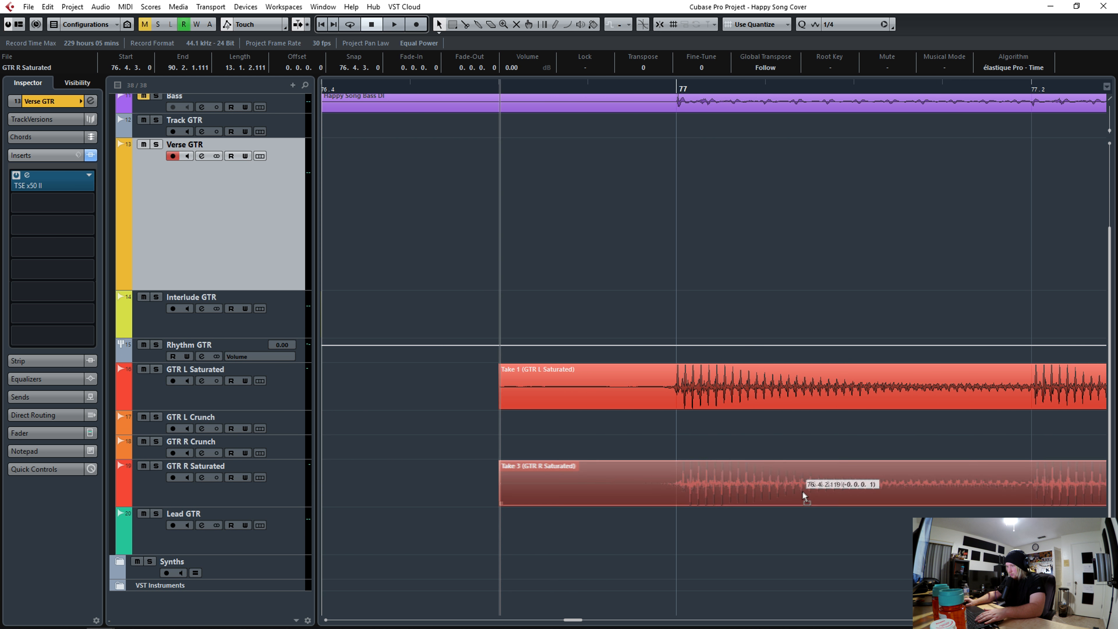
{"action": "left_click", "coordinate": [562, 80]}
{"action": "left_click_drag", "start_coordinate": [562, 77], "coordinate": [562, 69]}
{"action": "left_click", "coordinate": [619, 403], "text": "alt"}
{"action": "left_click", "coordinate": [619, 483], "text": "alt"}
{"action": "left_click", "coordinate": [850, 24]}
{"action": "left_click", "coordinate": [843, 84]}
{"action": "left_click", "coordinate": [583, 387], "text": "alt"}
{"action": "left_click", "coordinate": [578, 483], "text": "alt"}
{"action": "left_click_drag", "start_coordinate": [506, 394], "coordinate": [561, 477]}
{"action": "key", "text": "Delete"}
- Slice both saturated guitar takes at each hit across bar 77
{"action": "scroll", "coordinate": [641, 393], "scroll_direction": "right", "scroll_amount": 3}
{"action": "left_click", "coordinate": [640, 394]}
{"action": "left_click", "coordinate": [639, 395], "text": "alt"}
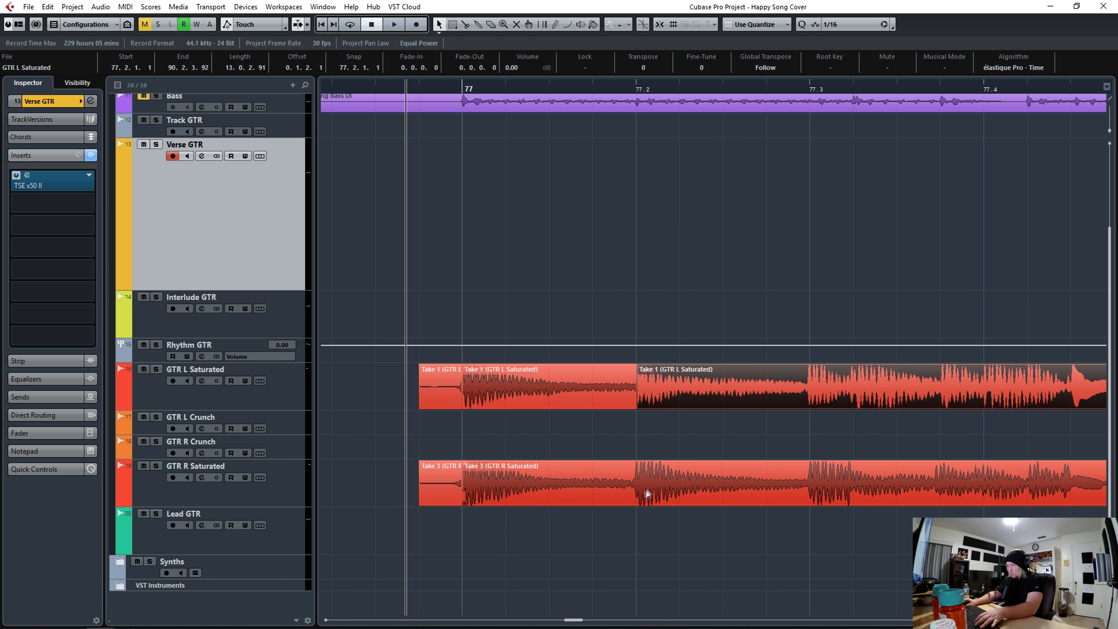
{"action": "left_click", "coordinate": [811, 395], "text": "alt"}
{"action": "left_click", "coordinate": [855, 400], "text": "alt"}
{"action": "left_click", "coordinate": [944, 398], "text": "alt"}
{"action": "left_click", "coordinate": [985, 396], "text": "alt"}
{"action": "left_click", "coordinate": [1074, 392], "text": "alt"}
{"action": "left_click", "coordinate": [638, 492], "text": "alt"}
{"action": "left_click", "coordinate": [812, 497], "text": "alt"}
{"action": "left_click", "coordinate": [855, 496], "text": "alt"}
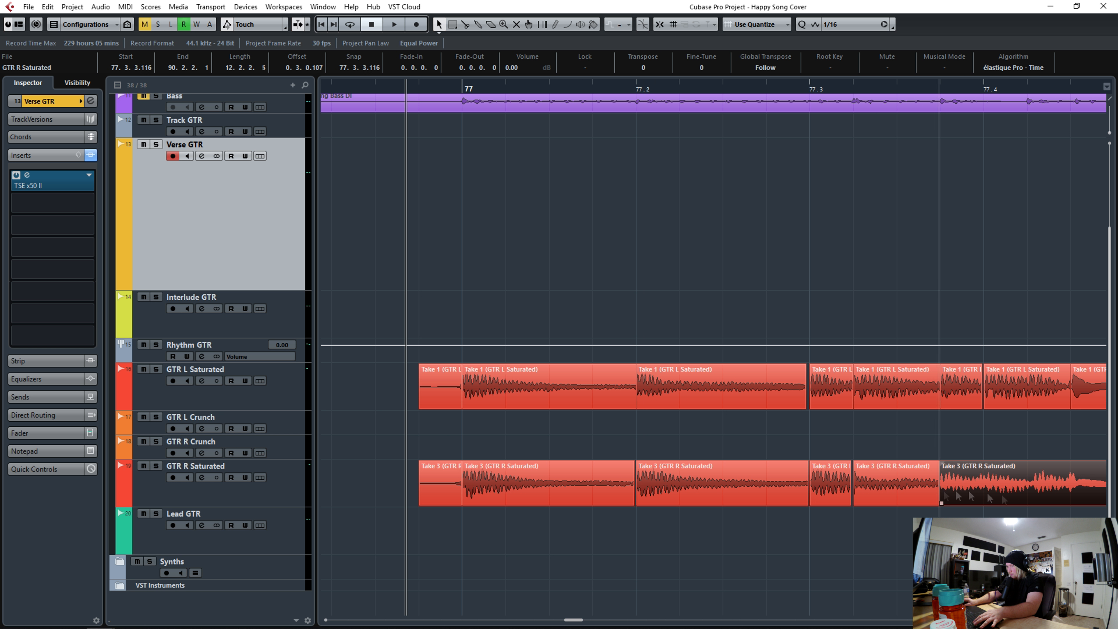
{"action": "left_click", "coordinate": [941, 494], "text": "alt"}
{"action": "left_click", "coordinate": [1071, 492], "text": "alt"}
- Play back bar 77, then slice the GTR R Saturated hits and quantize each slice to the 1/16 grid
{"action": "key", "text": "space"}
{"action": "key", "text": "space"}
{"action": "left_click", "coordinate": [478, 394], "text": "alt"}
{"action": "left_click", "coordinate": [480, 494], "text": "alt"}
{"action": "left_click", "coordinate": [444, 90]}
{"action": "key", "text": "space"}
{"action": "key", "text": "space"}
{"action": "left_click", "coordinate": [516, 498], "text": "alt"}
{"action": "key", "text": "q"}
{"action": "left_click", "coordinate": [562, 502], "text": "alt"}
{"action": "left_click", "coordinate": [635, 501], "text": "alt"}
{"action": "key", "text": "q"}
{"action": "left_click", "coordinate": [703, 500], "text": "alt"}
{"action": "left_click", "coordinate": [790, 499], "text": "alt"}
{"action": "key", "text": "q"}
{"action": "left_click", "coordinate": [816, 500], "text": "alt"}
{"action": "key", "text": "q"}
{"action": "left_click", "coordinate": [965, 500], "text": "alt"}
{"action": "key", "text": "q"}
{"action": "left_click", "coordinate": [998, 499], "text": "alt"}
- Slice the GTR L Saturated hits around bar 78 and quantize them to the grid
{"action": "left_click", "coordinate": [557, 402]}
{"action": "left_click", "coordinate": [515, 399], "text": "alt"}
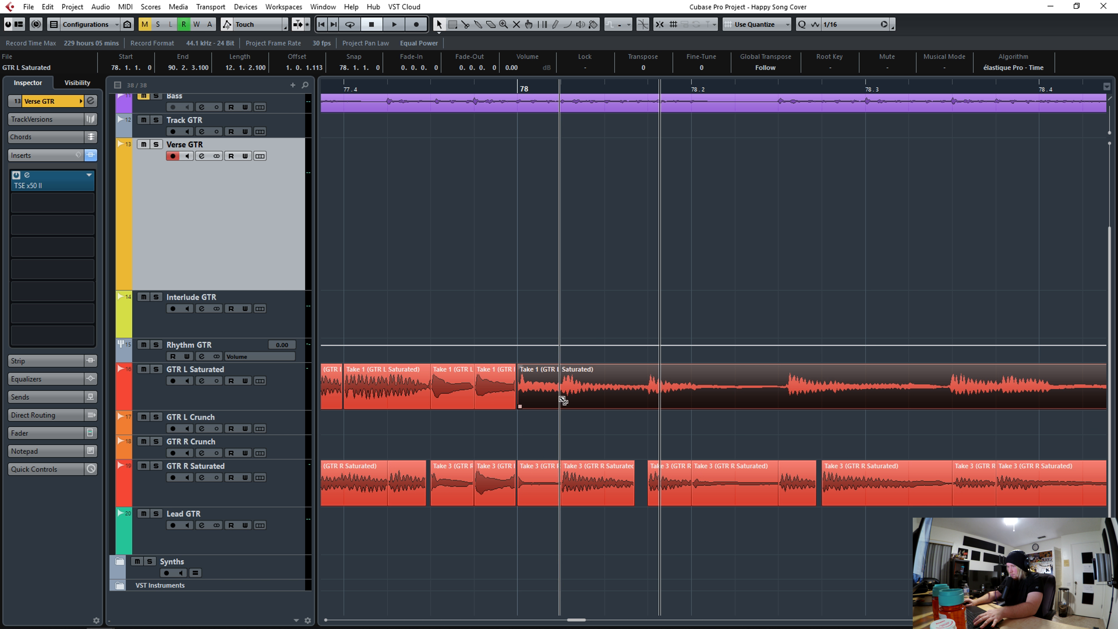
{"action": "left_click", "coordinate": [562, 400], "text": "alt"}
{"action": "left_click", "coordinate": [647, 400], "text": "alt"}
{"action": "left_click", "coordinate": [690, 400], "text": "alt"}
{"action": "left_click", "coordinate": [786, 403], "text": "alt"}
{"action": "left_click", "coordinate": [825, 405], "text": "alt"}
{"action": "left_click", "coordinate": [942, 406], "text": "alt"}
{"action": "key", "text": "q"}
{"action": "key", "text": "space"}
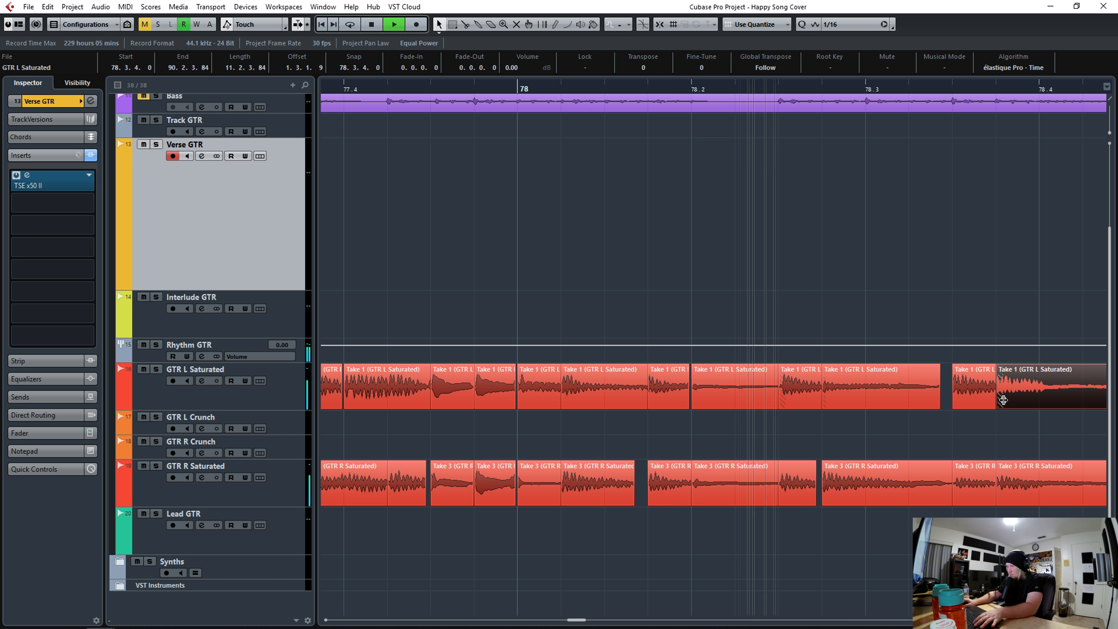
- Quantize the hits just before bar 79 on both saturated guitar tracks
{"action": "left_click_drag", "start_coordinate": [1110, 133], "coordinate": [1110, 133]}
{"action": "left_click", "coordinate": [415, 399], "text": "alt"}
{"action": "key", "text": "q"}
{"action": "left_click", "coordinate": [574, 401], "text": "alt"}
{"action": "key", "text": "q"}
{"action": "left_click", "coordinate": [429, 501]}
{"action": "left_click", "coordinate": [415, 501], "text": "alt"}
{"action": "key", "text": "q"}
{"action": "left_click", "coordinate": [575, 501], "text": "alt"}
- Slice both saturated guitar takes at the hits through bar 79 and quantize the slices
{"action": "key", "text": "q"}
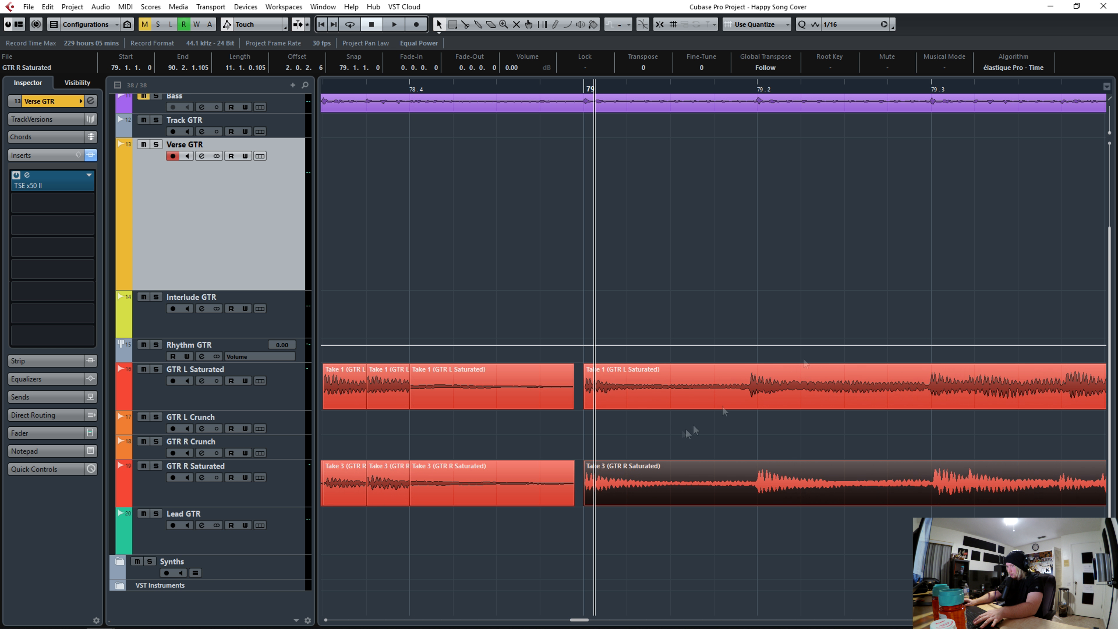
{"action": "left_click", "coordinate": [705, 400]}
{"action": "left_click", "coordinate": [750, 400], "text": "alt"}
{"action": "key", "text": "q"}
{"action": "left_click", "coordinate": [934, 400], "text": "alt"}
{"action": "left_click", "coordinate": [973, 399], "text": "alt"}
{"action": "left_click", "coordinate": [1072, 398], "text": "alt"}
- Play back, then slice and quantize the GTR R Saturated hits from bar 79.4 to bar 81
{"action": "key", "text": "q"}
{"action": "left_click", "coordinate": [761, 497]}
{"action": "left_click", "coordinate": [756, 497], "text": "alt"}
{"action": "left_click", "coordinate": [935, 497], "text": "alt"}
{"action": "left_click", "coordinate": [966, 497], "text": "alt"}
{"action": "left_click", "coordinate": [1066, 497], "text": "alt"}
{"action": "key", "text": "space"}
{"action": "key", "text": "space"}
{"action": "left_click", "coordinate": [472, 497], "text": "alt"}
{"action": "key", "text": "q"}
{"action": "left_click", "coordinate": [523, 497], "text": "alt"}
{"action": "left_click", "coordinate": [555, 497], "text": "alt"}
{"action": "left_click", "coordinate": [609, 497], "text": "alt"}
{"action": "left_click", "coordinate": [642, 496], "text": "alt"}
- Slice and quantize the GTR L Saturated hits from bar 79.4 to bar 81
{"action": "key", "text": "q"}
{"action": "left_click", "coordinate": [693, 495], "text": "alt"}
{"action": "left_click", "coordinate": [781, 494], "text": "alt"}
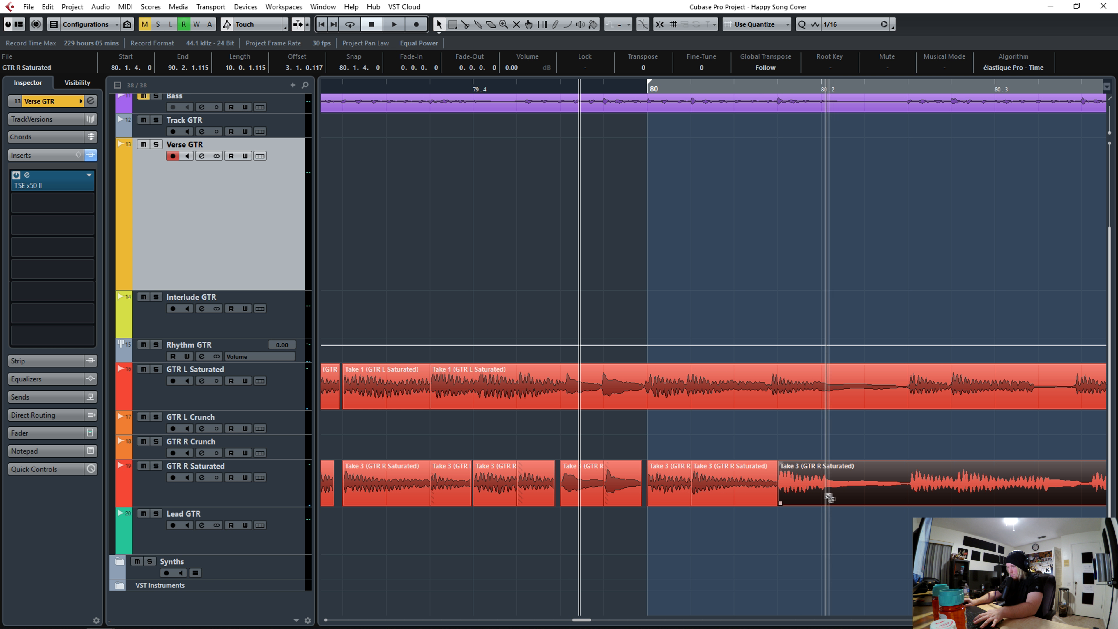
{"action": "left_click", "coordinate": [828, 495], "text": "alt"}
{"action": "left_click", "coordinate": [911, 494], "text": "alt"}
{"action": "left_click", "coordinate": [956, 494], "text": "alt"}
{"action": "left_click", "coordinate": [1044, 494], "text": "alt"}
{"action": "left_click", "coordinate": [1087, 494], "text": "alt"}
{"action": "left_click", "coordinate": [710, 406]}
{"action": "left_click", "coordinate": [478, 400], "text": "alt"}
{"action": "key", "text": "q"}
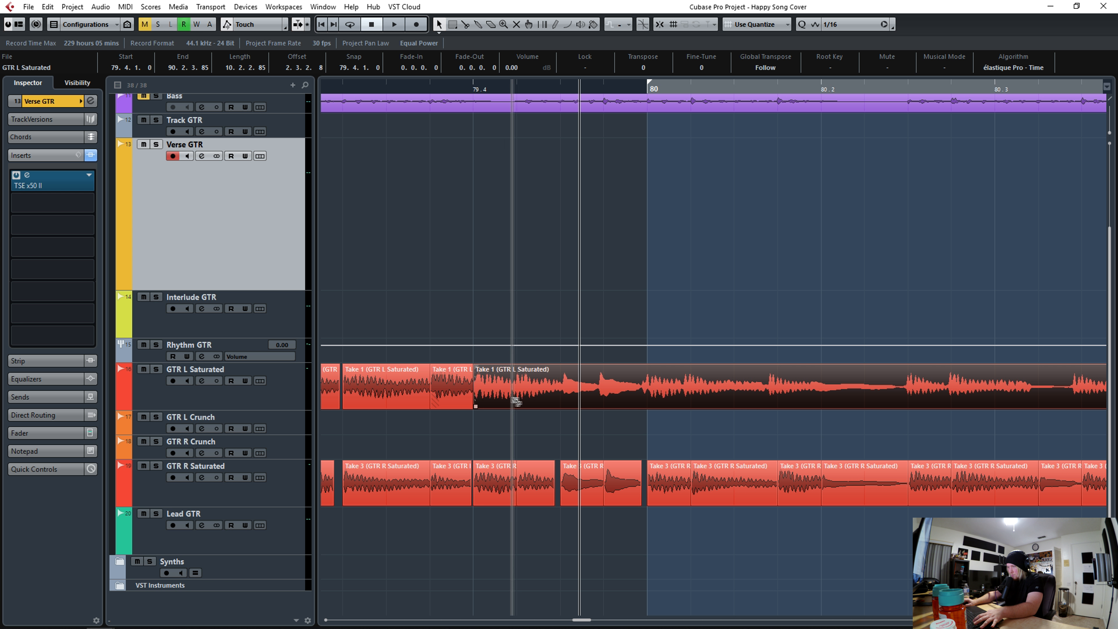
{"action": "left_click", "coordinate": [514, 400], "text": "alt"}
{"action": "left_click", "coordinate": [565, 397], "text": "alt"}
{"action": "left_click", "coordinate": [597, 395], "text": "alt"}
{"action": "left_click", "coordinate": [649, 398], "text": "alt"}
{"action": "left_click", "coordinate": [687, 399], "text": "alt"}
{"action": "left_click", "coordinate": [776, 398], "text": "alt"}
{"action": "left_click", "coordinate": [821, 399], "text": "alt"}
{"action": "left_click", "coordinate": [909, 399], "text": "alt"}
{"action": "left_click", "coordinate": [951, 398], "text": "alt"}
{"action": "left_click", "coordinate": [1036, 397], "text": "alt"}
{"action": "left_click", "coordinate": [1081, 392], "text": "alt"}
{"action": "key", "text": "space"}
- Play back and quantize the remaining hits near bar 80.4 on both saturated guitar tracks
{"action": "key", "text": "space"}
{"action": "left_click", "coordinate": [505, 397], "text": "alt"}
{"action": "key", "text": "q"}
{"action": "left_click", "coordinate": [447, 89]}
{"action": "key", "text": "space"}
{"action": "key", "text": "space"}
{"action": "left_click", "coordinate": [433, 89]}
{"action": "left_click_drag", "start_coordinate": [1110, 133], "coordinate": [1110, 133]}
{"action": "left_click", "coordinate": [542, 399], "text": "alt"}
{"action": "key", "text": "q"}
{"action": "left_click", "coordinate": [697, 403], "text": "alt"}
{"action": "key", "text": "q"}
{"action": "key", "text": "space"}
{"action": "key", "text": "space"}
{"action": "left_click", "coordinate": [543, 496], "text": "alt"}
{"action": "key", "text": "q"}
{"action": "left_click", "coordinate": [699, 496], "text": "alt"}
{"action": "key", "text": "q"}
{"action": "left_click_drag", "start_coordinate": [714, 552], "coordinate": [706, 552]}
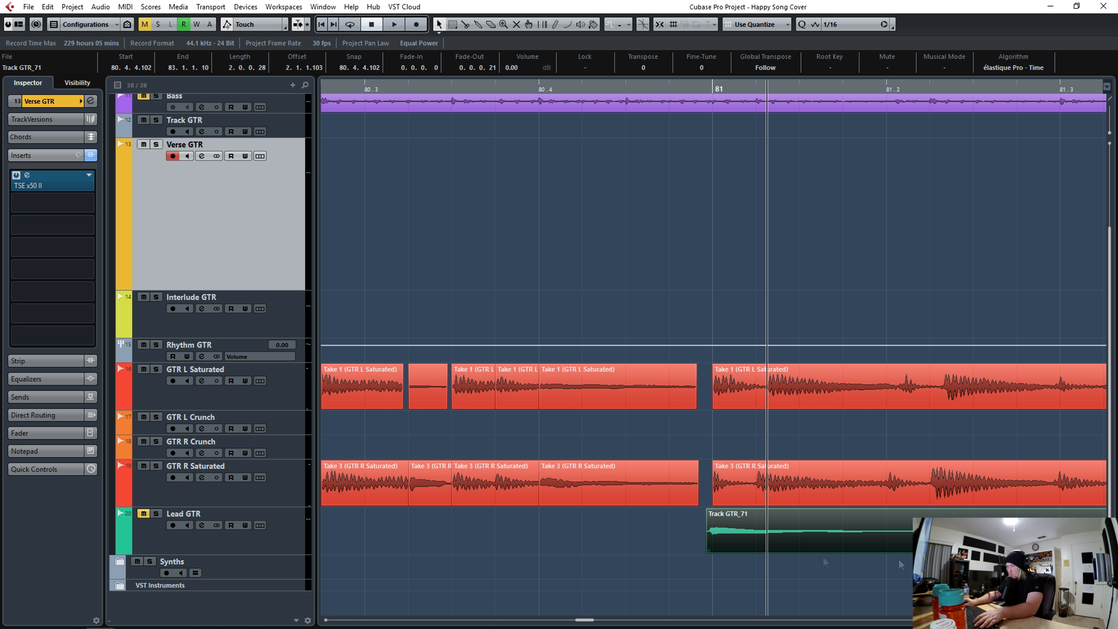
- Select all sliced saturated guitar events from bar 77 to 85 and bounce them into single events
{"action": "scroll", "coordinate": [706, 551], "scroll_direction": "right", "scroll_amount": 3}
{"action": "left_click", "coordinate": [355, 88]}
{"action": "left_click", "coordinate": [457, 398]}
{"action": "key", "text": "space"}
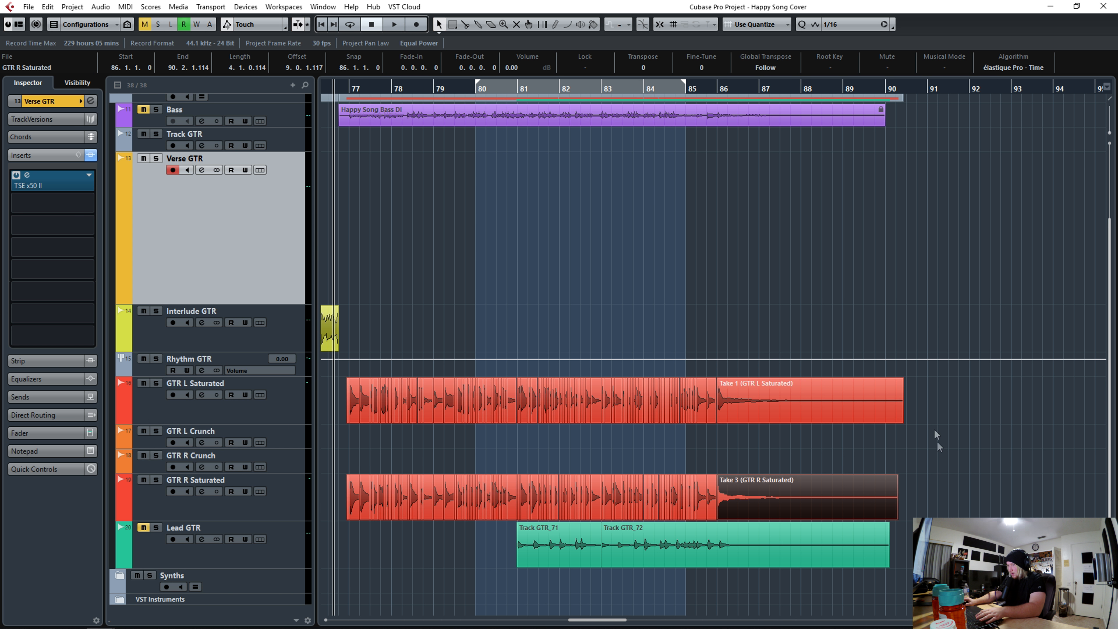
{"action": "left_click_drag", "start_coordinate": [950, 505], "coordinate": [824, 407]}
{"action": "left_click_drag", "start_coordinate": [960, 494], "coordinate": [355, 404]}
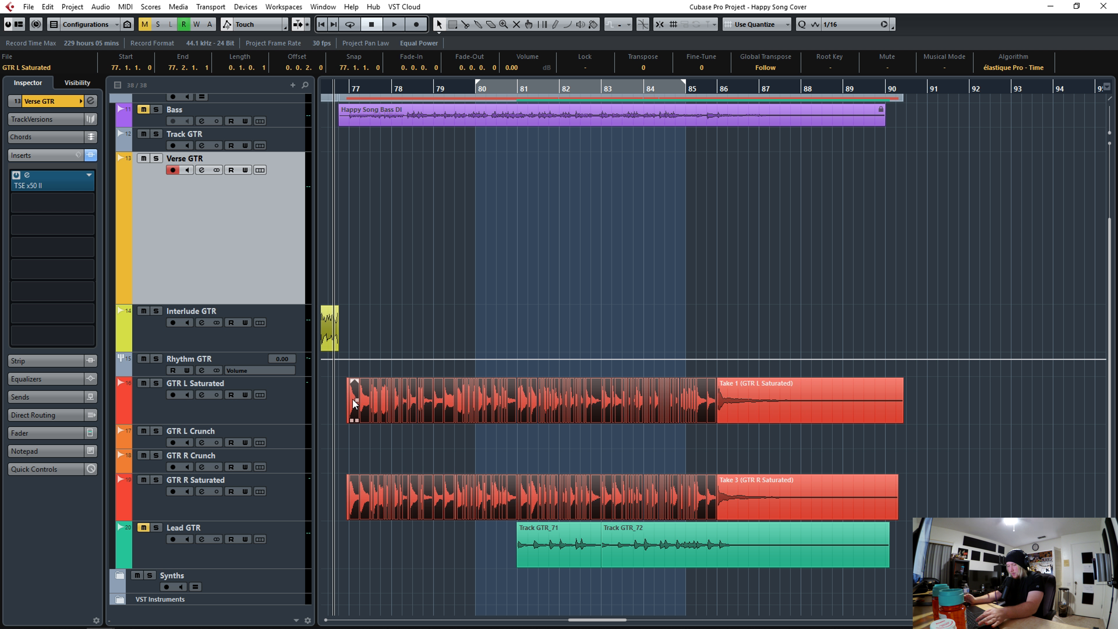
{"action": "key", "text": "ctrl+g"}
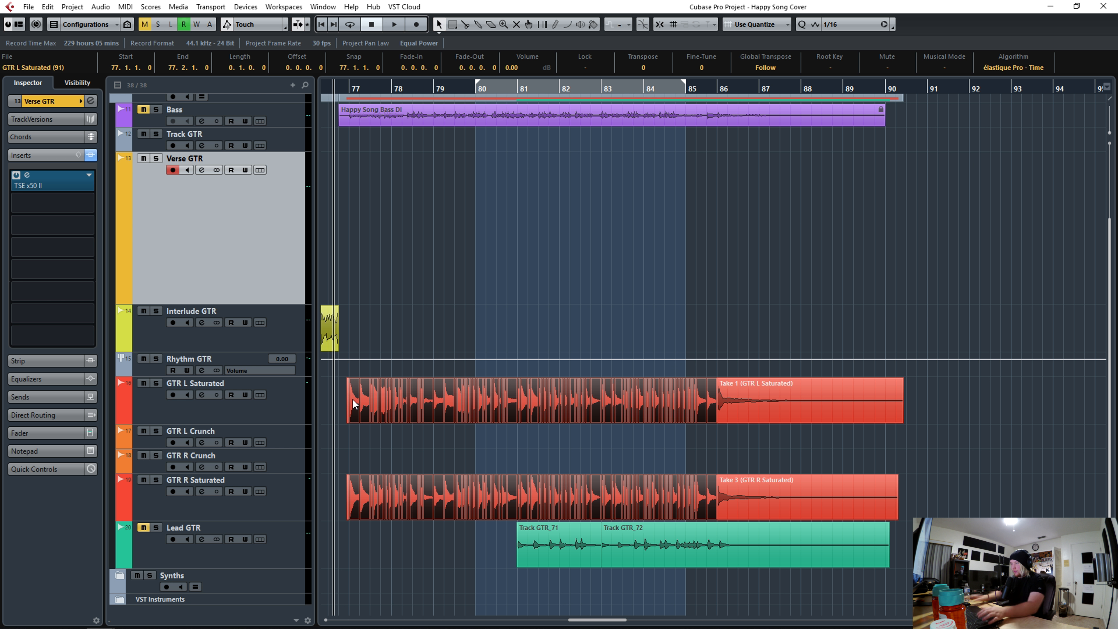
{"action": "right_click", "coordinate": [429, 155]}
{"action": "mouse_move", "coordinate": [572, 477]}
{"action": "left_click", "coordinate": [688, 517]}
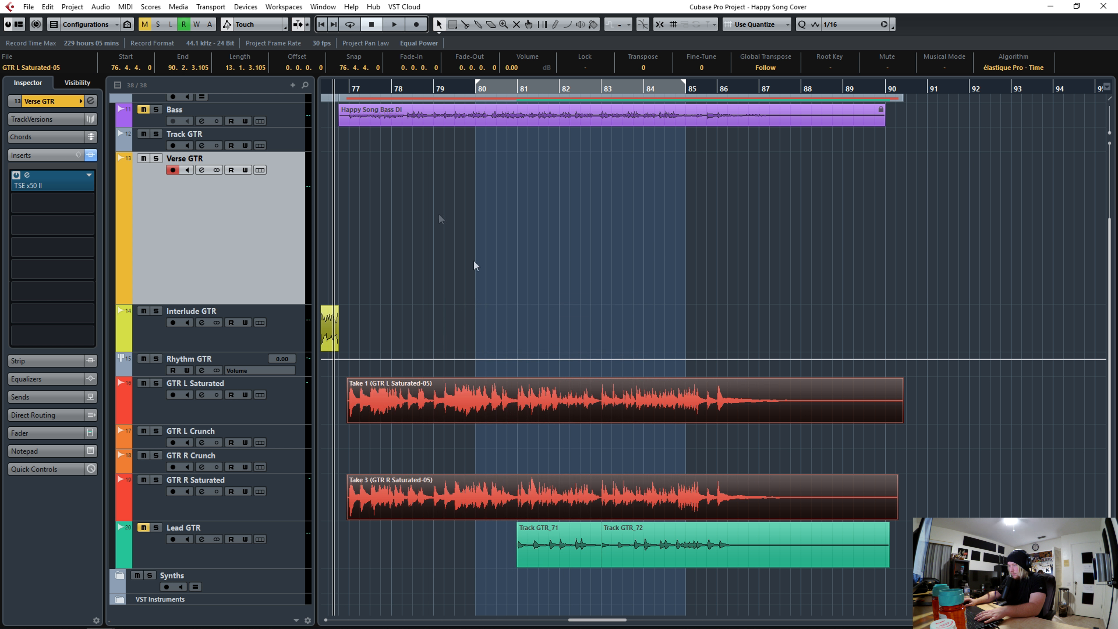
- Delete the leftover fragments at the start and end of the bounced saturated guitar events
{"action": "key", "text": "space"}
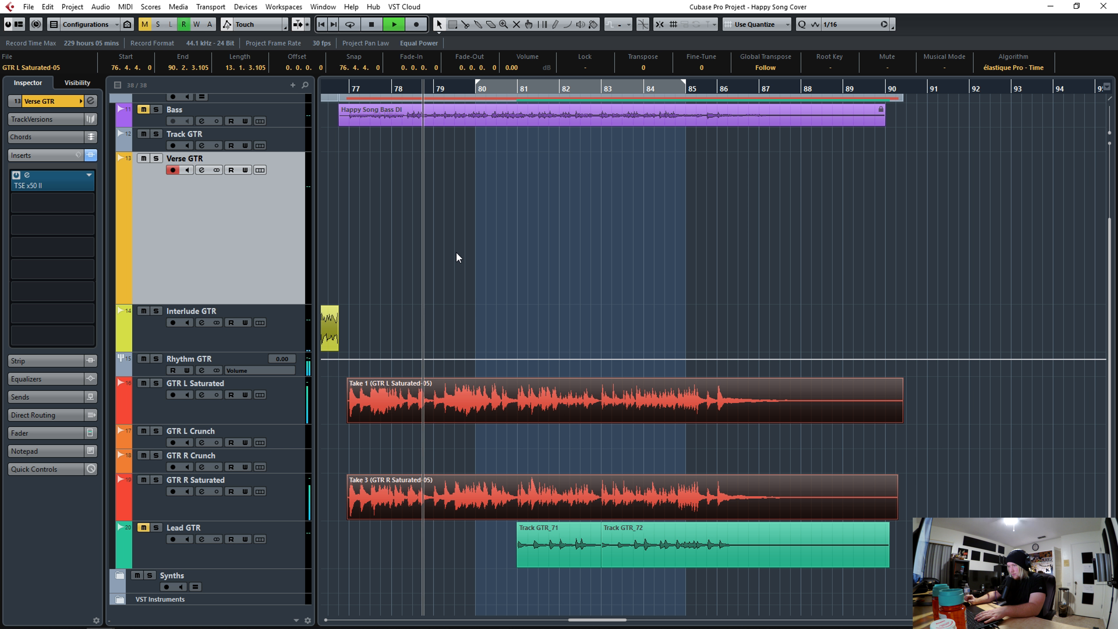
{"action": "key", "text": "space"}
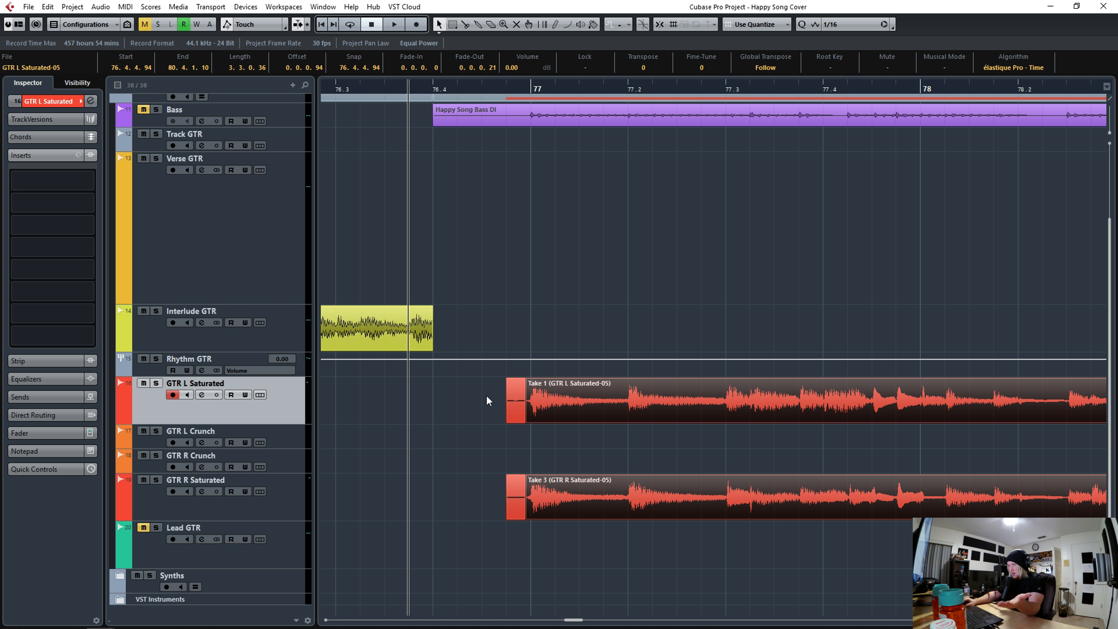
{"action": "left_click_drag", "start_coordinate": [487, 395], "coordinate": [521, 522]}
{"action": "key", "text": "Delete"}
{"action": "left_click_drag", "start_coordinate": [527, 476], "coordinate": [531, 478]}
{"action": "left_click_drag", "start_coordinate": [508, 90], "coordinate": [509, 49]}
{"action": "left_click_drag", "start_coordinate": [887, 90], "coordinate": [826, 119]}
{"action": "key", "text": "j"}
{"action": "left_click", "coordinate": [811, 500], "text": "alt"}
{"action": "key", "text": "Delete"}
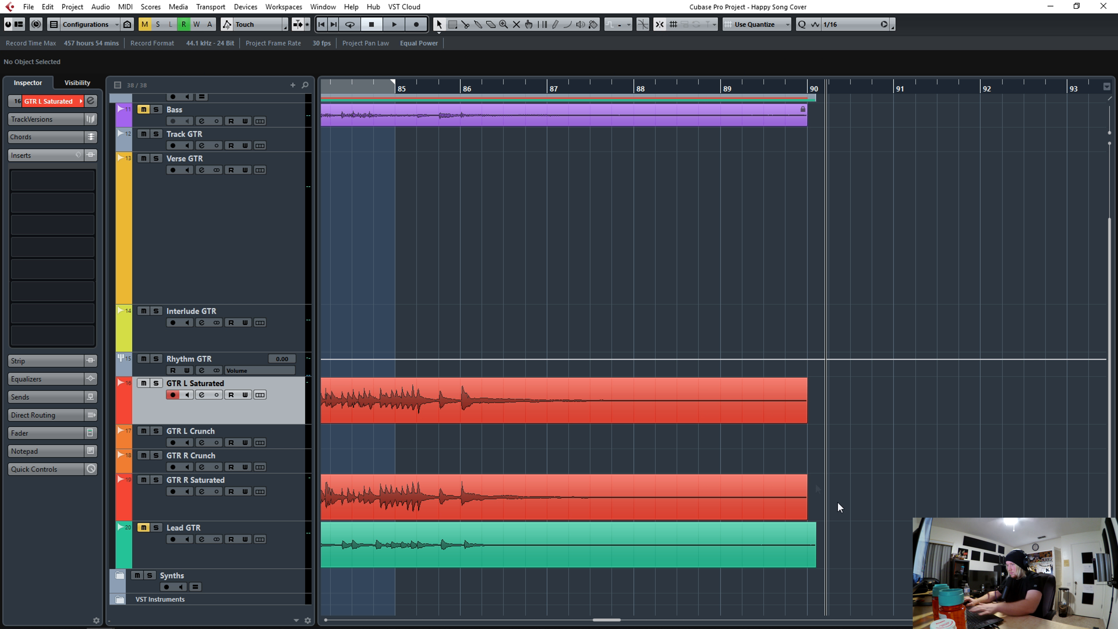
- Add a long fade-out to both bounced saturated guitar events starting near bar 86
{"action": "left_click", "coordinate": [797, 383]}
{"action": "left_click_drag", "start_coordinate": [804, 380], "coordinate": [482, 392]}
{"action": "left_click", "coordinate": [457, 90]}
{"action": "key", "text": "space"}
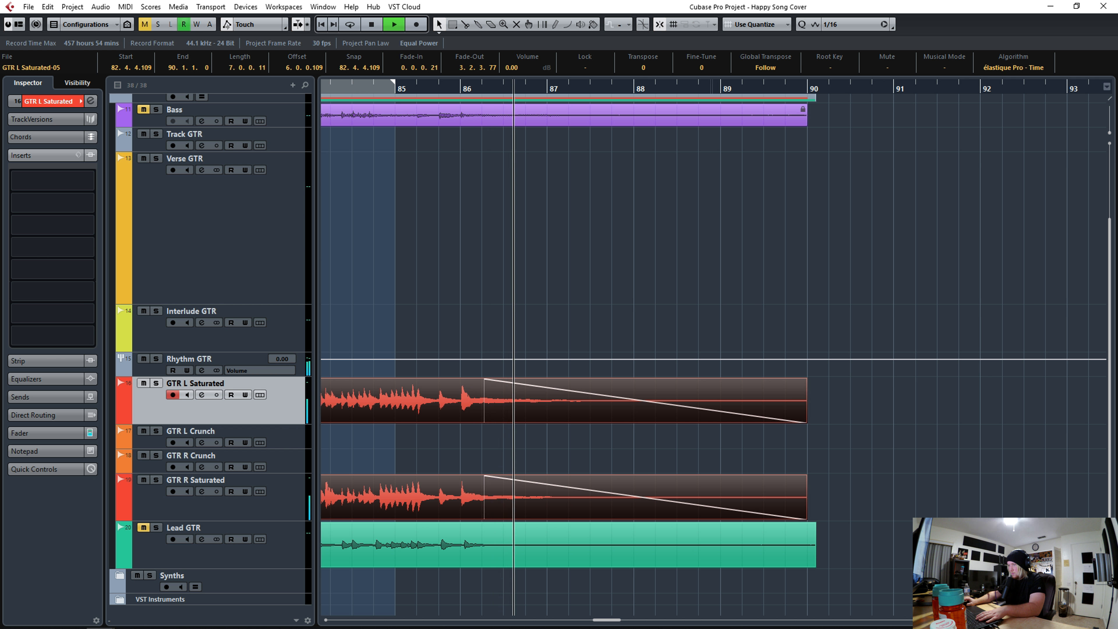
- Zoom out to review the whole arrangement
{"action": "key", "text": "g"}
{"action": "key", "text": "g"}
{"action": "key", "text": "g"}
{"action": "key", "text": "space"}
{"action": "key", "text": "shift+Left"}
{"action": "key", "text": "shift+Left"}
{"action": "key", "text": "shift+Left"}
{"action": "key", "text": "shift+Left"}
{"action": "key", "text": "g"}
{"action": "key", "text": "g"}
{"action": "key", "text": "g"}
{"action": "key", "text": "g"}
{"action": "key", "text": "g"}
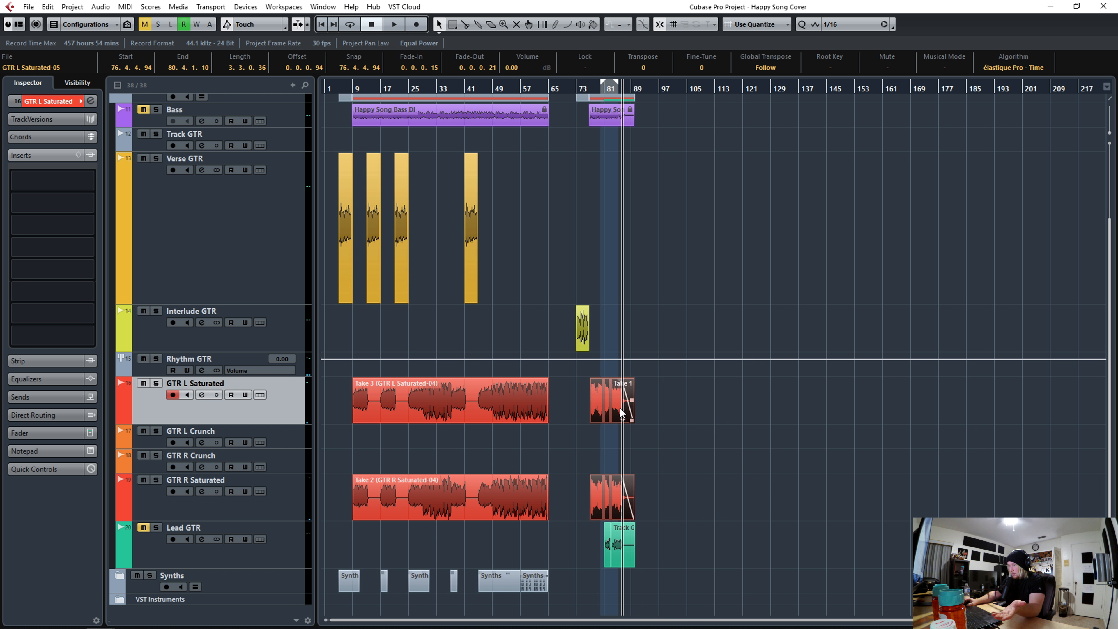
- Bounce the verse and saturated guitar events into single continuous events per track
{"action": "key", "text": "shift+Left"}
{"action": "right_click", "coordinate": [382, 408]}
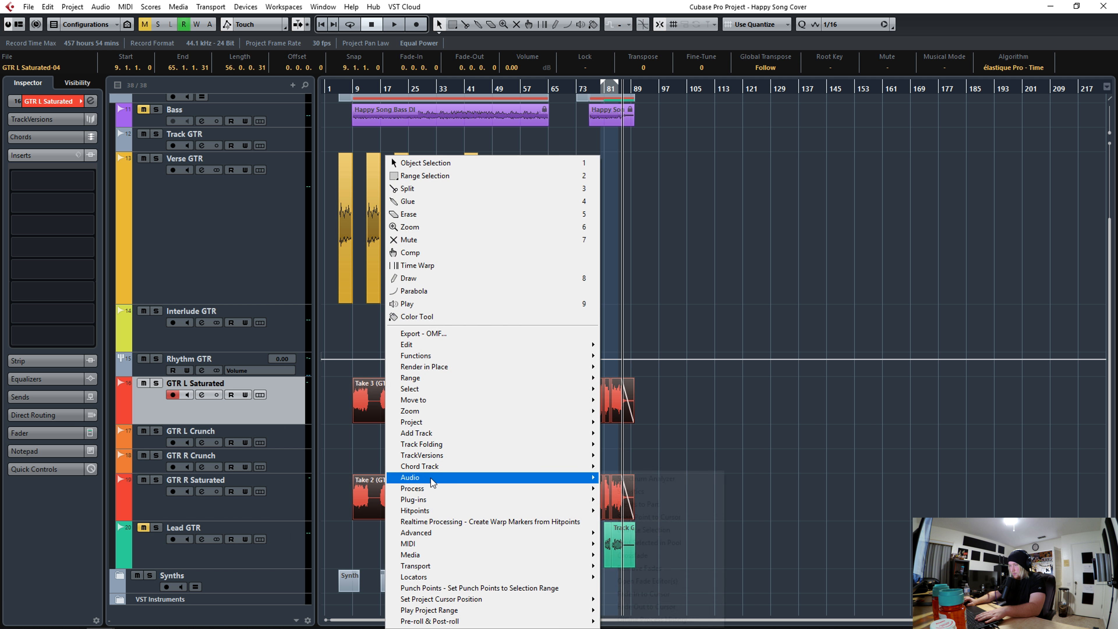
{"action": "mouse_move", "coordinate": [431, 478]}
{"action": "left_click", "coordinate": [630, 540]}
{"action": "left_click", "coordinate": [529, 342]}
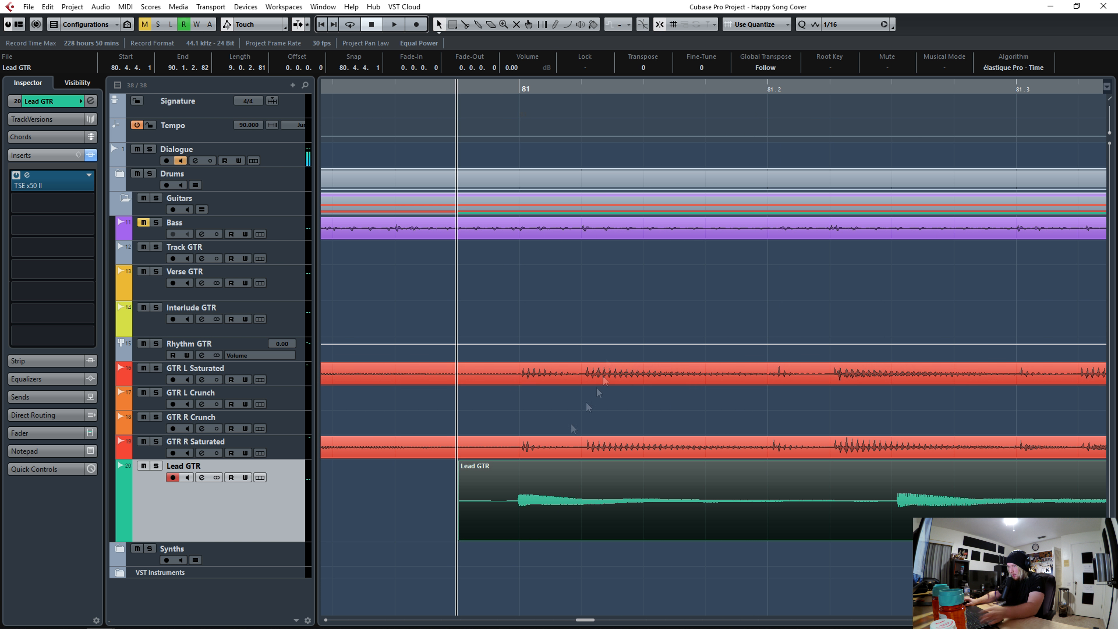
- Slice the Lead GTR part at each note hit around bar 81 and quantize the slices
{"action": "left_click", "coordinate": [520, 517], "text": "alt"}
{"action": "left_click", "coordinate": [459, 539]}
{"action": "left_click", "coordinate": [898, 517]}
{"action": "left_click", "coordinate": [896, 519], "text": "alt"}
{"action": "key", "text": "space"}
{"action": "key", "text": "space"}
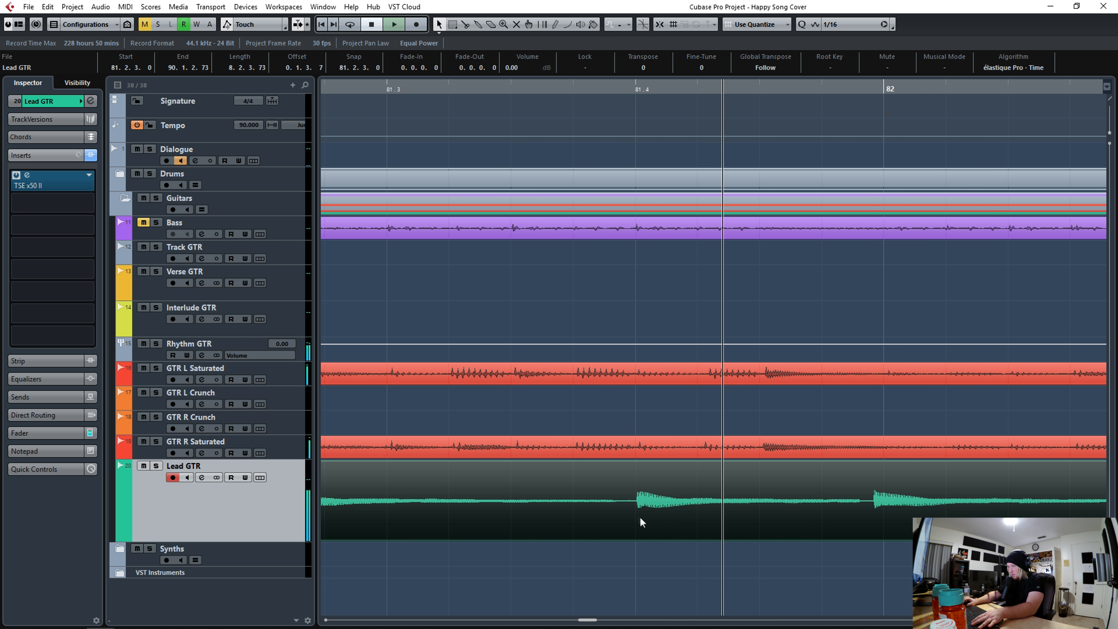
{"action": "left_click", "coordinate": [639, 518], "text": "alt"}
{"action": "left_click", "coordinate": [874, 519], "text": "alt"}
{"action": "key", "text": "q"}
{"action": "key", "text": "space"}
{"action": "key", "text": "space"}
{"action": "left_click", "coordinate": [626, 512], "text": "alt"}
{"action": "left_click", "coordinate": [756, 512], "text": "alt"}
{"action": "key", "text": "q"}
- Continue slicing and quantizing the Lead GTR hits through bars 82 to 84
{"action": "key", "text": "space"}
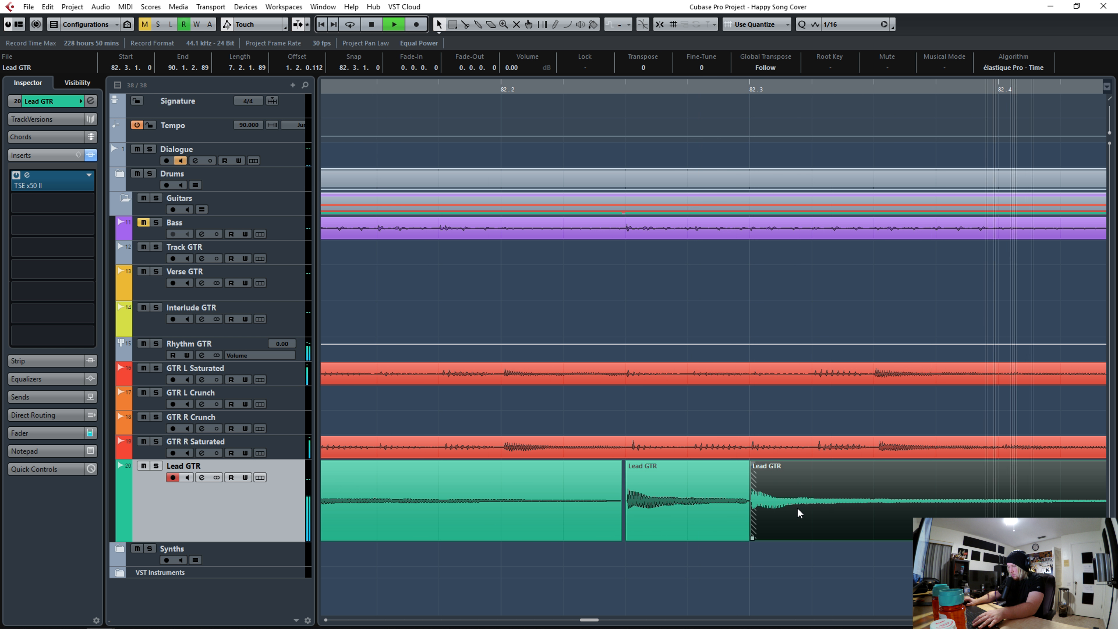
{"action": "key", "text": "space"}
{"action": "left_click", "coordinate": [621, 513], "text": "alt"}
{"action": "key", "text": "q"}
{"action": "left_click", "coordinate": [995, 514], "text": "alt"}
{"action": "key", "text": "q"}
{"action": "key", "text": "space"}
{"action": "key", "text": "space"}
{"action": "left_click", "coordinate": [743, 517], "text": "alt"}
{"action": "key", "text": "q"}
{"action": "left_click", "coordinate": [963, 516], "text": "alt"}
{"action": "key", "text": "q"}
{"action": "key", "text": "space"}
{"action": "key", "text": "space"}
{"action": "left_click", "coordinate": [695, 511], "text": "alt"}
{"action": "key", "text": "q"}
{"action": "left_click", "coordinate": [807, 511], "text": "alt"}
{"action": "key", "text": "q"}
{"action": "left_click", "coordinate": [1085, 512], "text": "alt"}
{"action": "key", "text": "q"}
{"action": "key", "text": "space"}
{"action": "key", "text": "space"}
{"action": "left_click", "coordinate": [325, 85]}
{"action": "key", "text": "space"}
{"action": "key", "text": "space"}
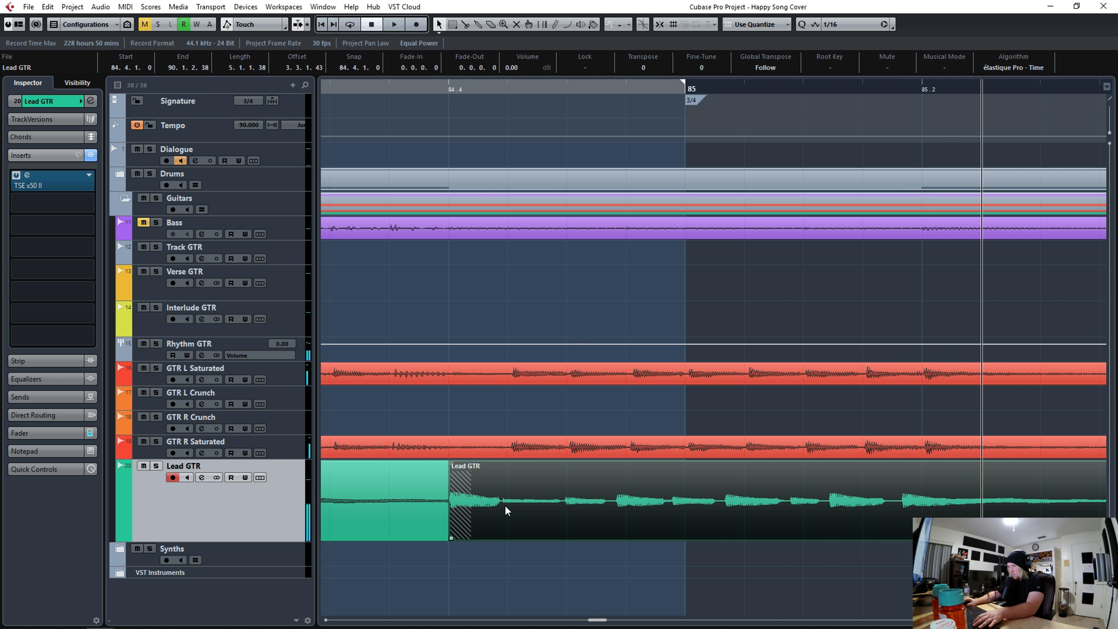
- Slice and quantize the remaining Lead GTR hits from bar 84 into bar 85
{"action": "left_click_drag", "start_coordinate": [507, 512], "coordinate": [565, 515]}
{"action": "left_click", "coordinate": [560, 516], "text": "alt"}
{"action": "key", "text": "q"}
{"action": "left_click", "coordinate": [631, 517], "text": "alt"}
{"action": "key", "text": "q"}
{"action": "left_click", "coordinate": [678, 520], "text": "alt"}
{"action": "key", "text": "q"}
{"action": "left_click", "coordinate": [741, 520], "text": "alt"}
{"action": "key", "text": "q"}
{"action": "left_click", "coordinate": [798, 521], "text": "alt"}
{"action": "key", "text": "q"}
{"action": "left_click", "coordinate": [868, 521], "text": "alt"}
{"action": "key", "text": "q"}
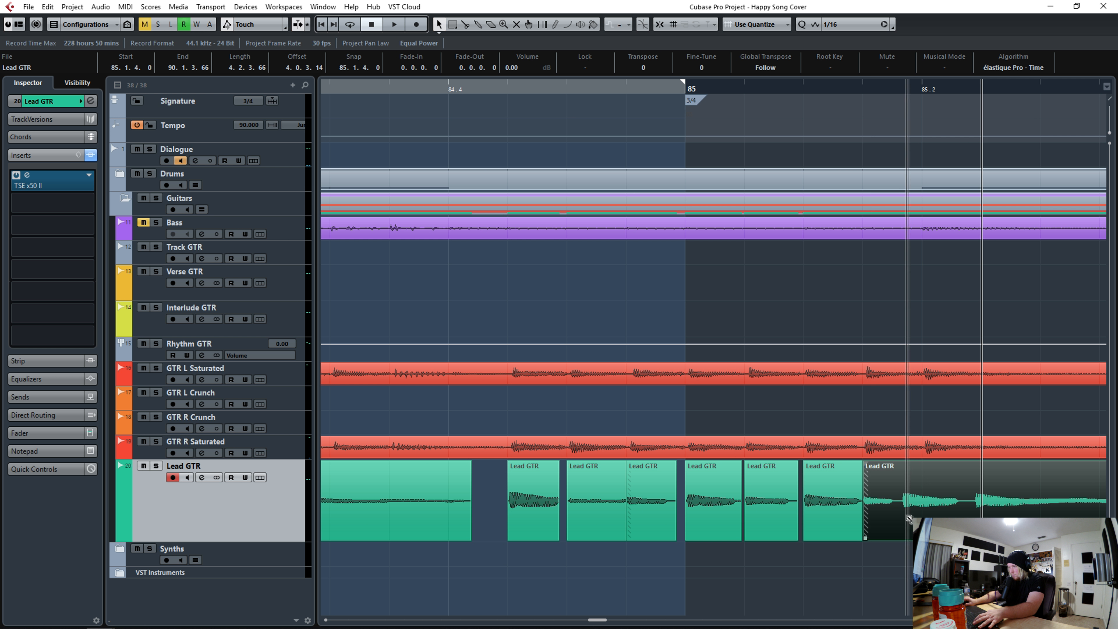
{"action": "left_click_drag", "start_coordinate": [387, 90], "coordinate": [557, 57]}
{"action": "double_click", "coordinate": [626, 501], "text": "shift"}
{"action": "left_click_drag", "start_coordinate": [627, 502], "coordinate": [597, 502]}
{"action": "key", "text": "q"}
{"action": "left_click", "coordinate": [887, 522], "text": "alt"}
{"action": "key", "text": "q"}
{"action": "left_click", "coordinate": [1051, 520], "text": "alt"}
{"action": "key", "text": "q"}
{"action": "key", "text": "space"}
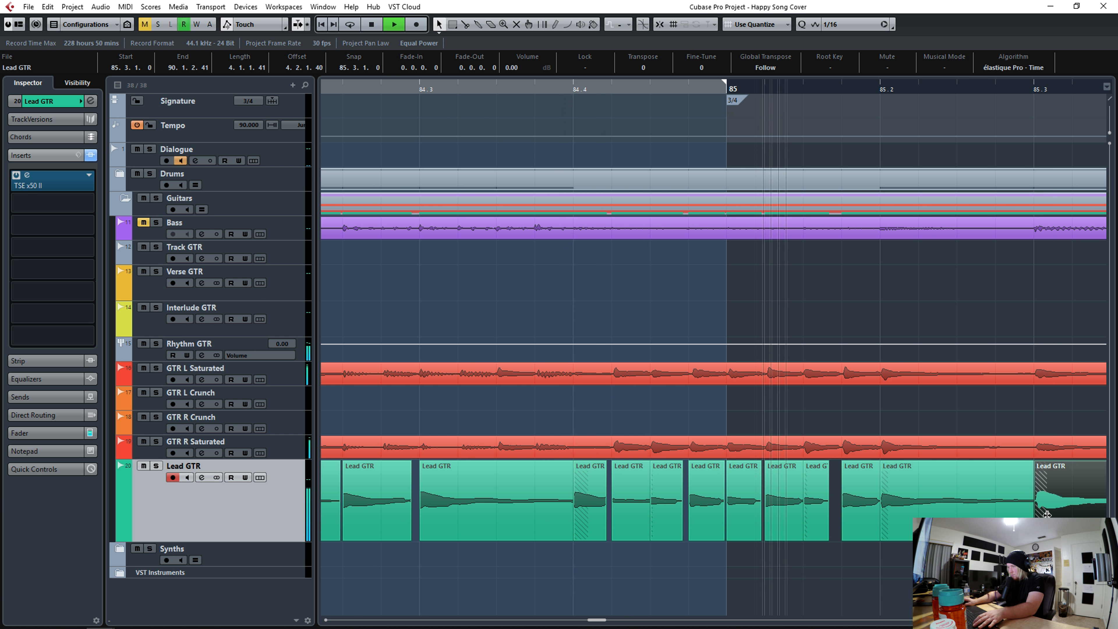
{"action": "key", "text": "space"}
{"action": "left_click", "coordinate": [572, 515], "text": "alt"}
{"action": "key", "text": "q"}
{"action": "left_click_drag", "start_coordinate": [496, 92], "coordinate": [425, 96]}
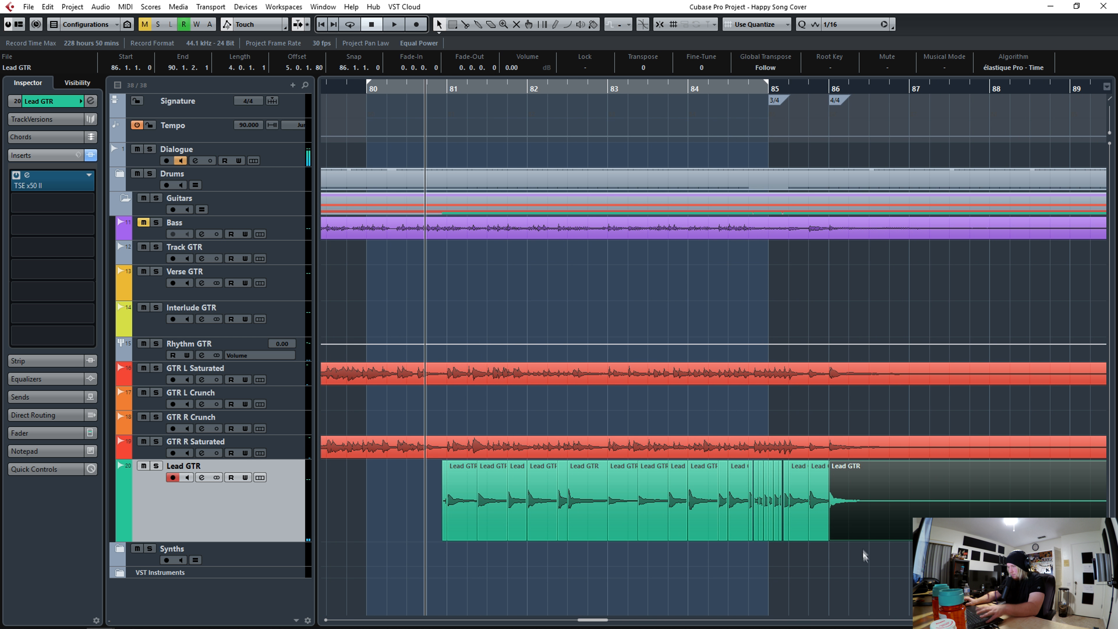
- Select all the sliced Lead GTR events and bounce them into a single event
{"action": "left_click_drag", "start_coordinate": [822, 548], "coordinate": [455, 506]}
{"action": "key", "text": "shift+q"}
{"action": "double_click", "coordinate": [445, 506], "text": "shift"}
{"action": "right_click", "coordinate": [558, 503]}
{"action": "mouse_move", "coordinate": [585, 337]}
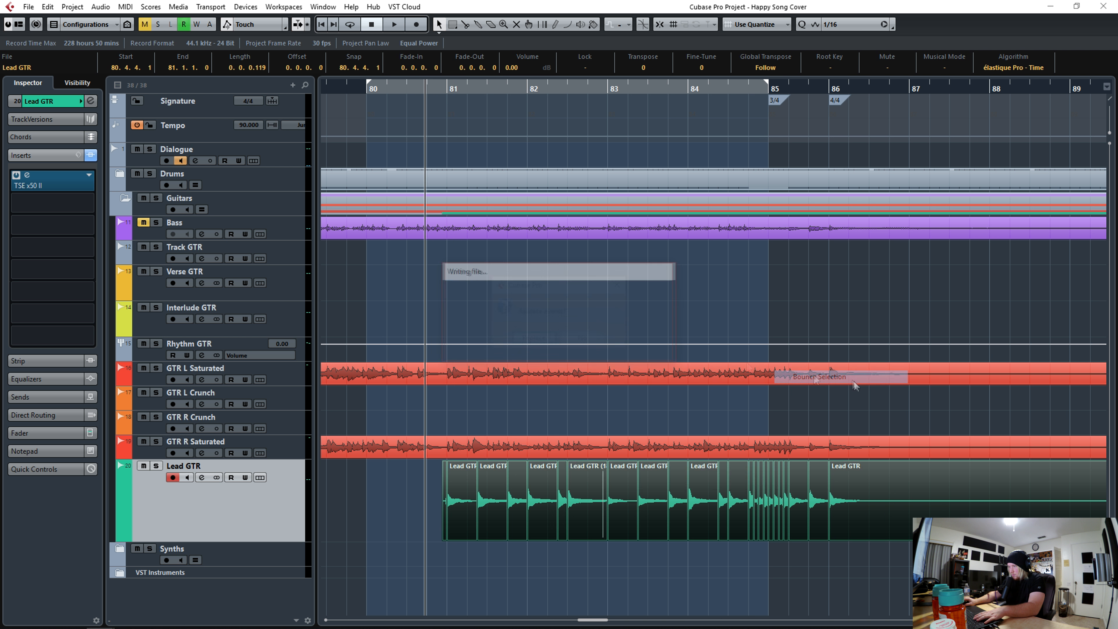
{"action": "left_click", "coordinate": [854, 378]}
{"action": "key", "text": "Return"}
- Add a short fade-in at the start of the bounced Lead GTR event
{"action": "left_click_drag", "start_coordinate": [438, 90], "coordinate": [438, 128]}
{"action": "left_click", "coordinate": [471, 509]}
{"action": "left_click_drag", "start_coordinate": [474, 510], "coordinate": [508, 507]}
{"action": "left_click_drag", "start_coordinate": [508, 462], "coordinate": [511, 463]}
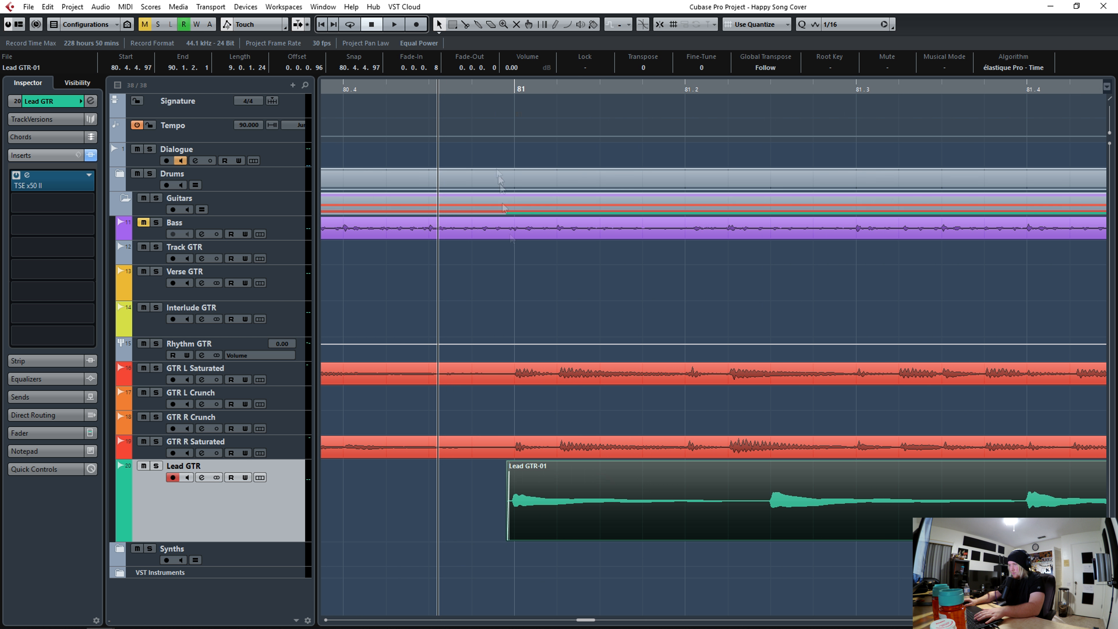
- Add a long fade-out across the end of the bounced Lead GTR event near bar 85
{"action": "left_click_drag", "start_coordinate": [490, 90], "coordinate": [496, 53]}
{"action": "left_click_drag", "start_coordinate": [869, 90], "coordinate": [869, 104]}
{"action": "left_click", "coordinate": [660, 26]}
{"action": "left_click_drag", "start_coordinate": [1041, 501], "coordinate": [563, 464]}
{"action": "left_click_drag", "start_coordinate": [488, 87], "coordinate": [481, 59]}
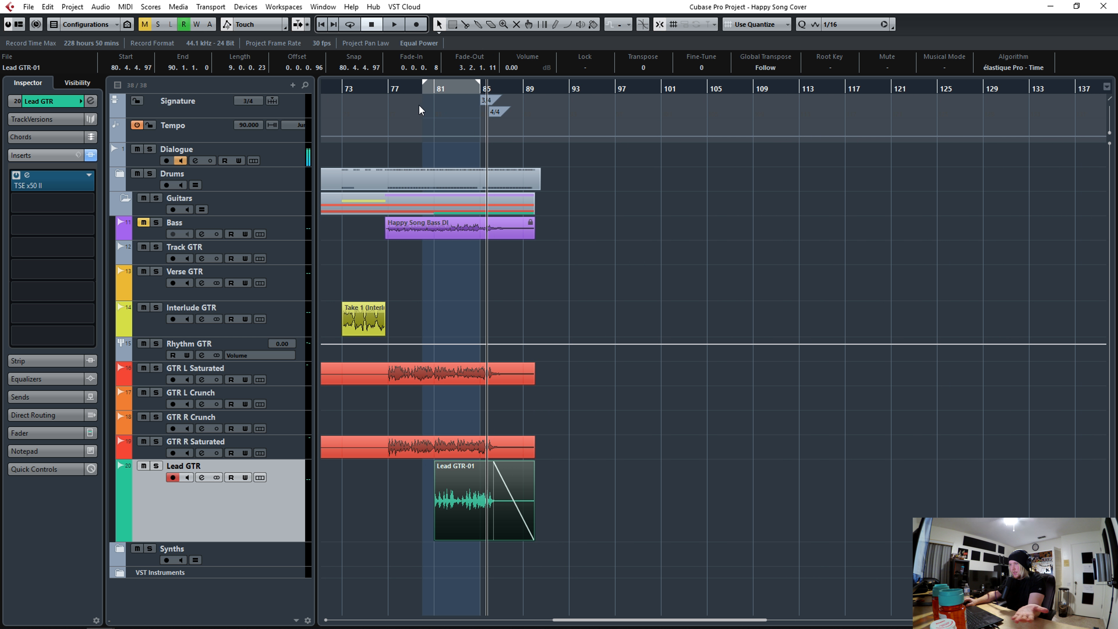
{"action": "left_click_drag", "start_coordinate": [400, 90], "coordinate": [440, 58]}
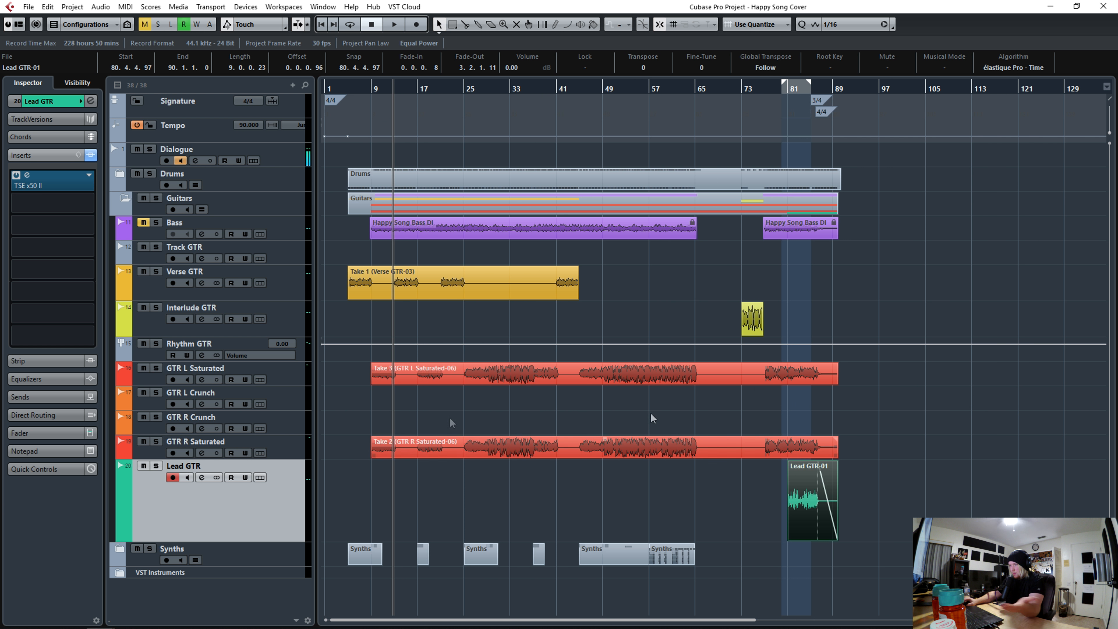
{"action": "left_click", "coordinate": [742, 488]}
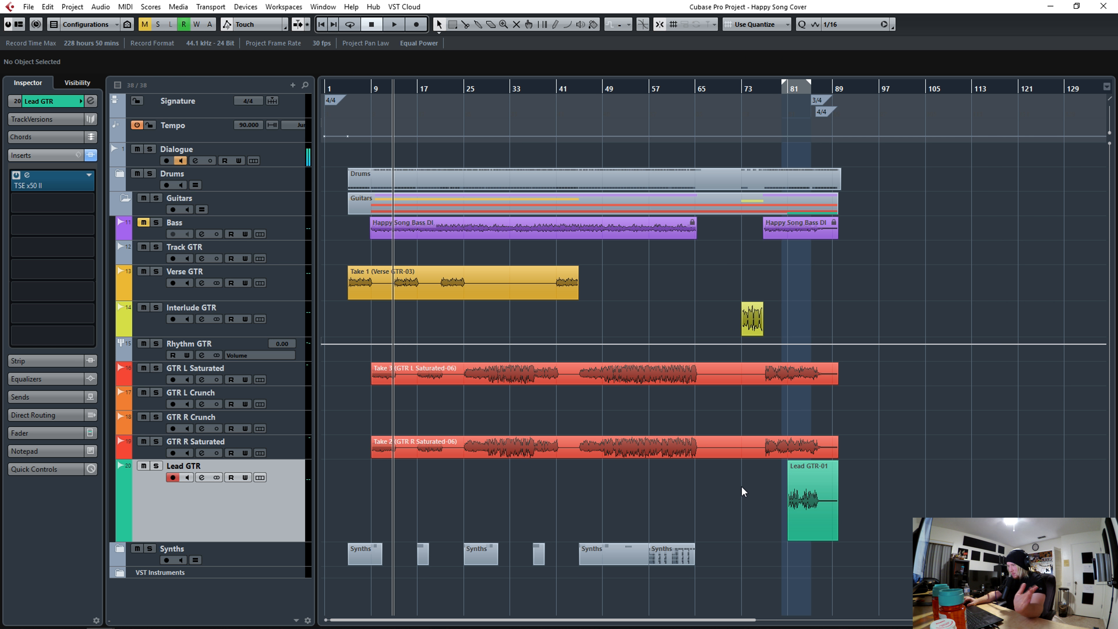